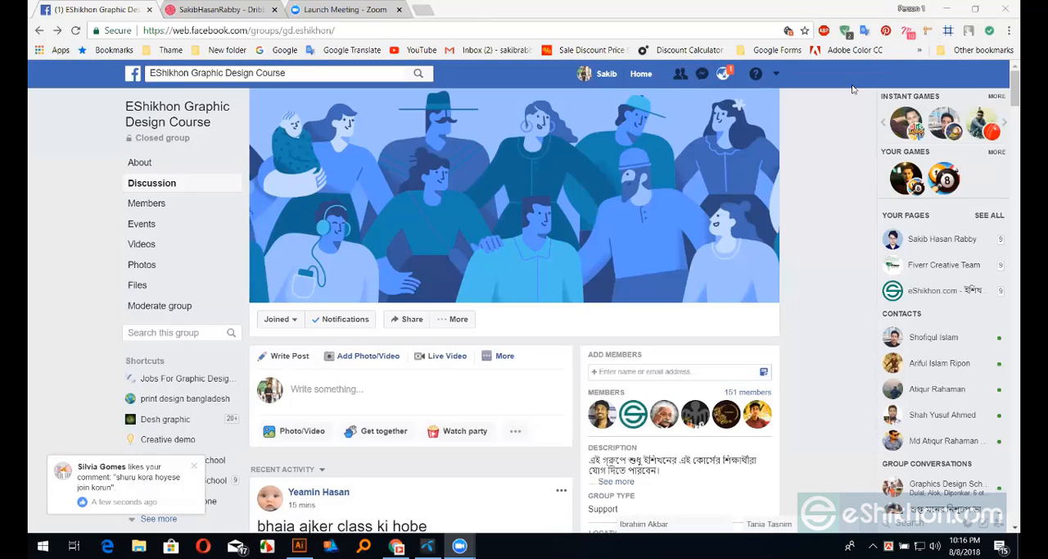
Switch to Illustrator and open the setup for a new document
key("super+d")
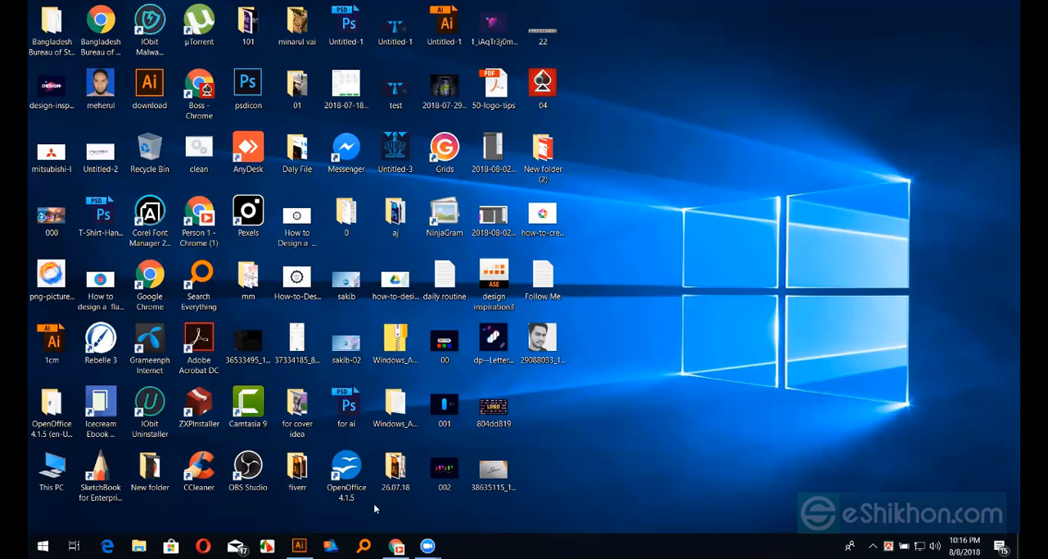
left_click(300, 545)
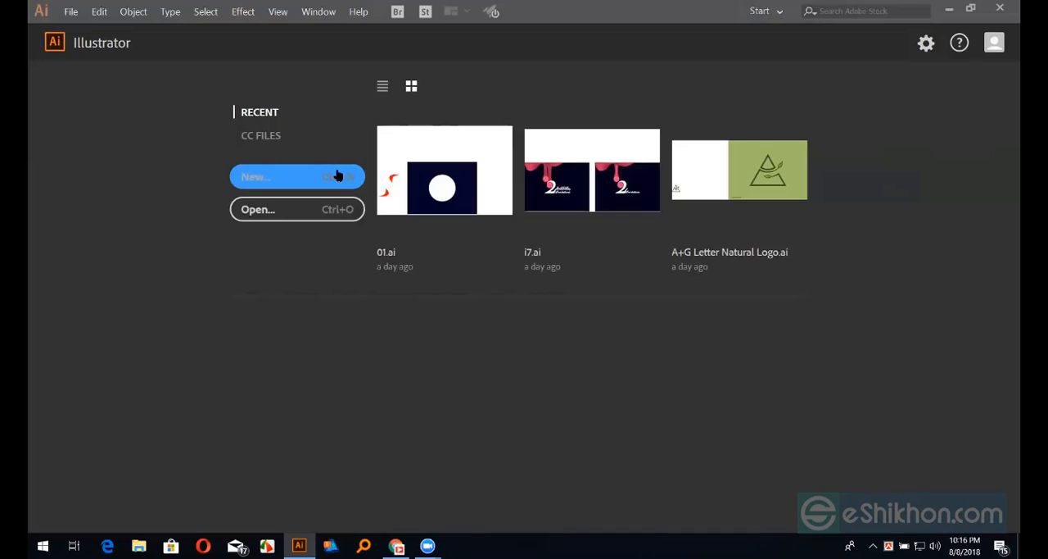
left_click(337, 175)
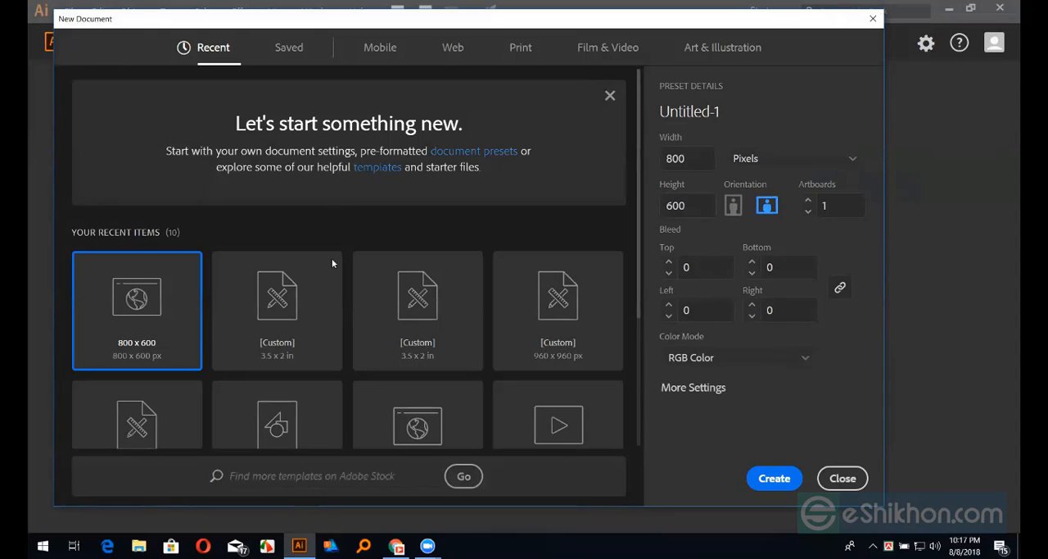
Switch to Chrome and look through the EShikhon Graphic Design Course group's posts, examining the assignment questions, the card design and the triangular leaf logo
left_click(397, 546)
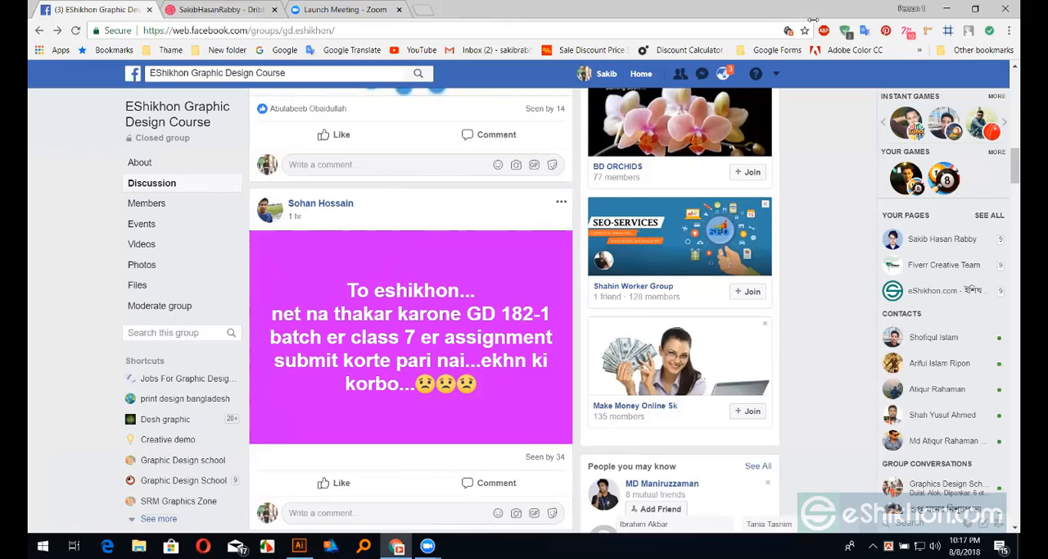
scroll(483, 377, "down", 1)
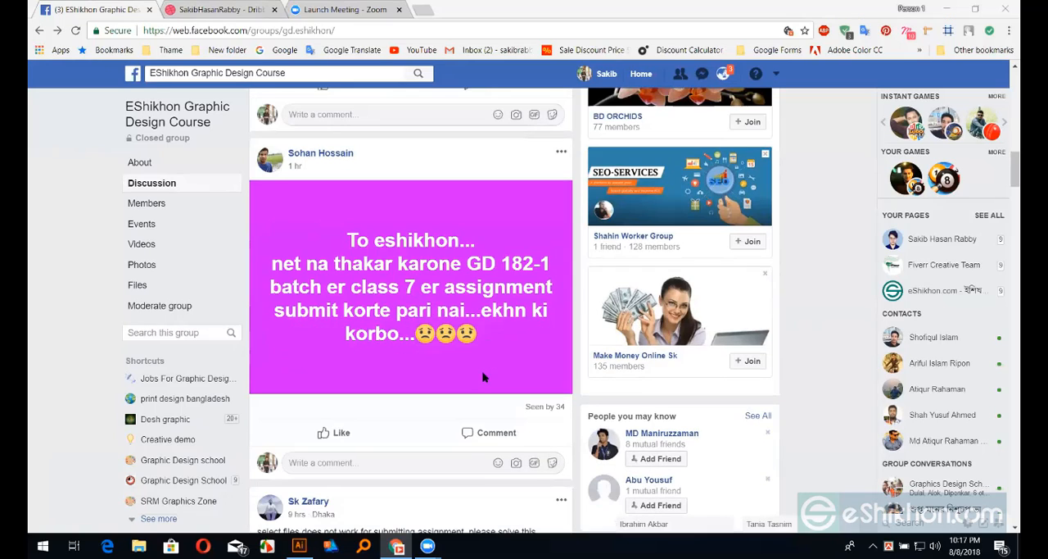
scroll(483, 377, "down", 3)
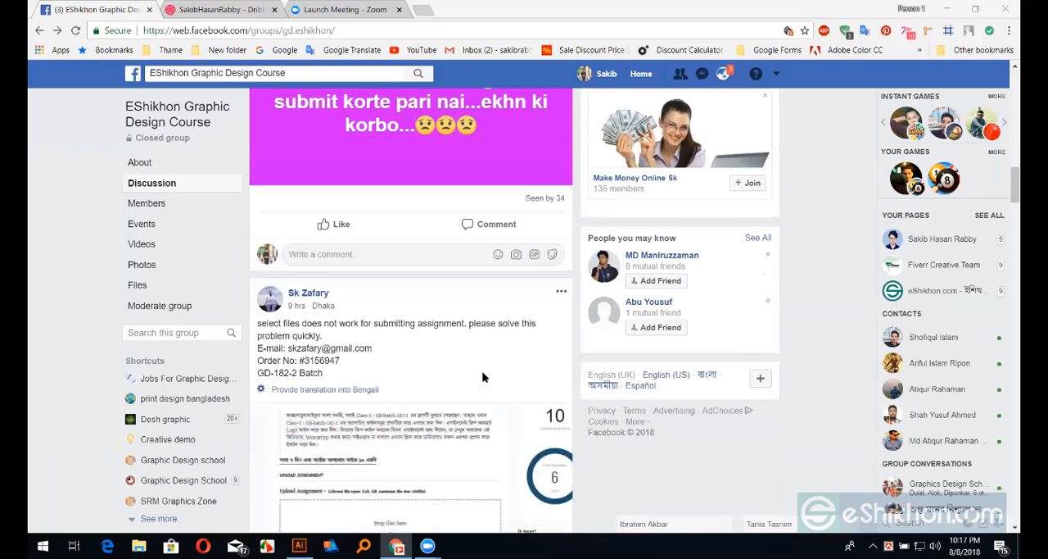
scroll(483, 377, "up", 3)
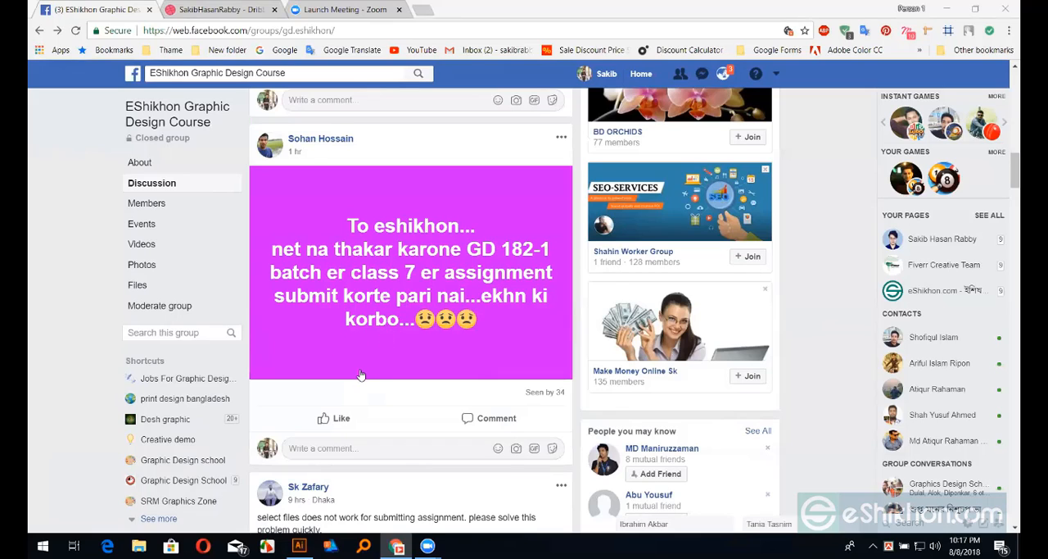
scroll(365, 374, "down", 5)
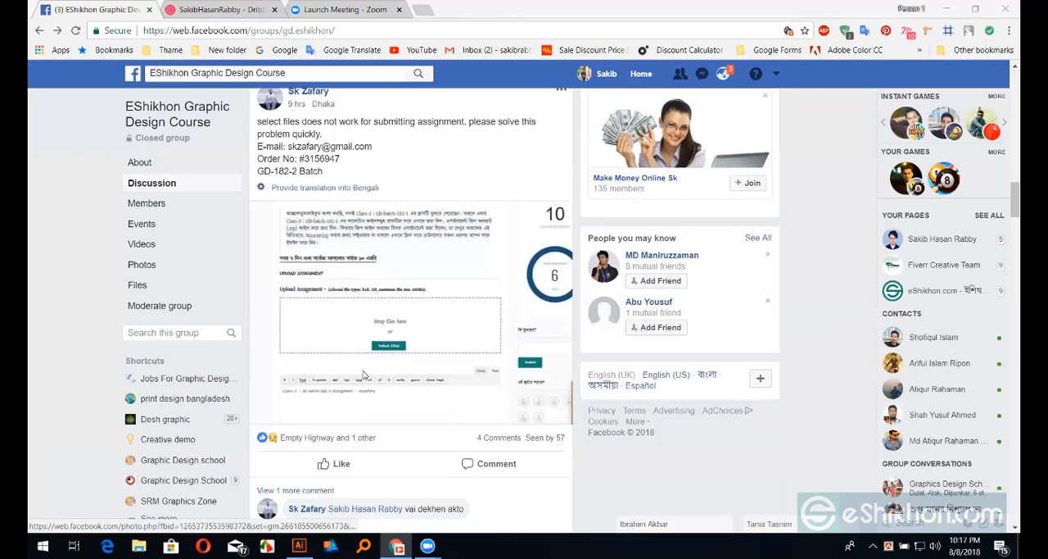
scroll(364, 375, "down", 3)
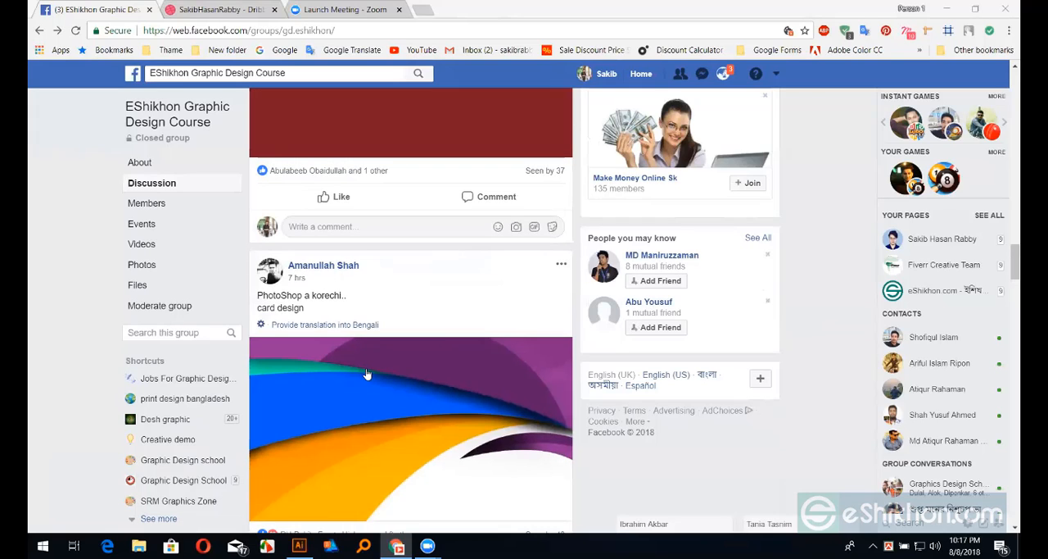
scroll(367, 374, "down", 2)
scroll(445, 350, "down", 1)
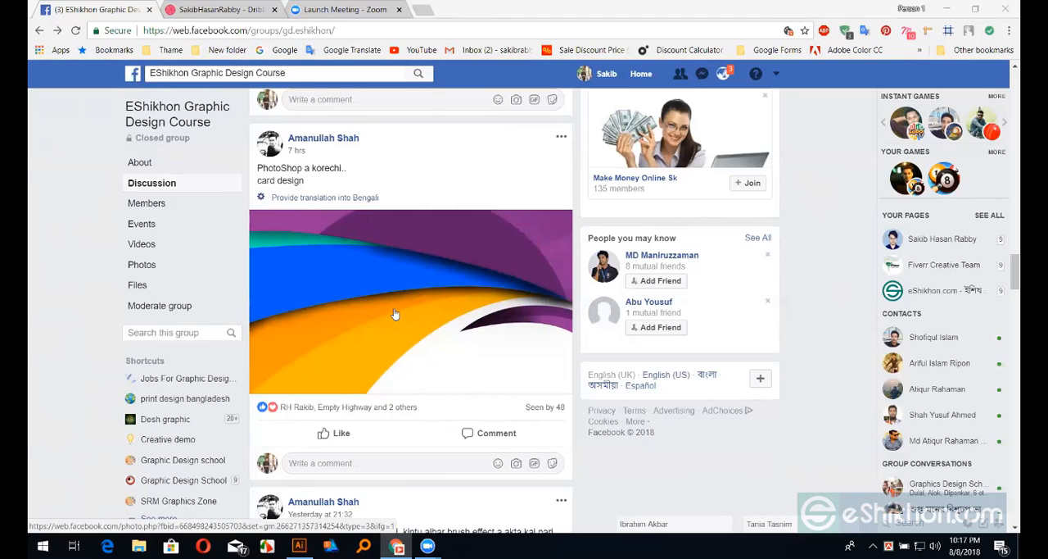
scroll(394, 314, "down", 2)
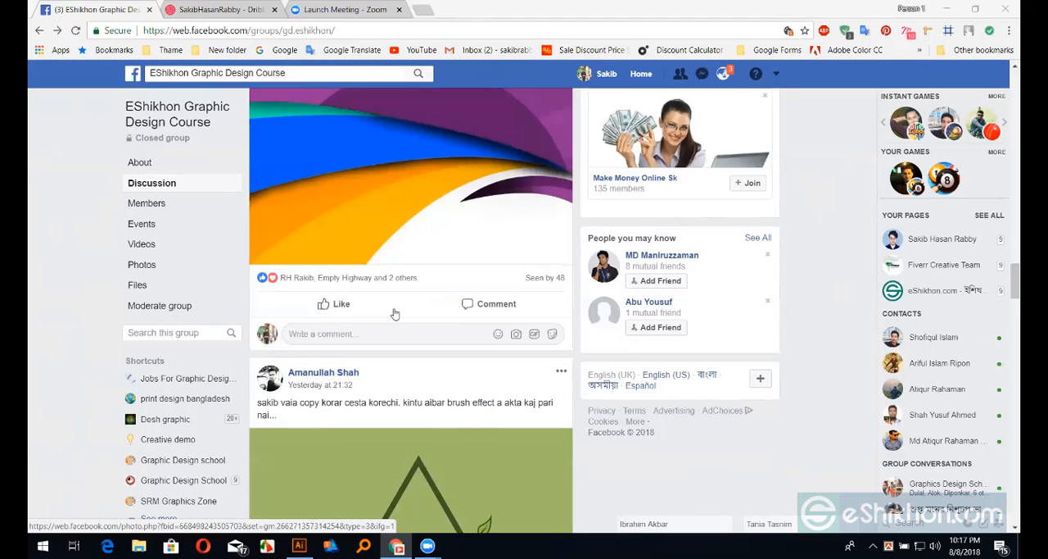
scroll(396, 313, "down", 2)
scroll(385, 316, "up", 4)
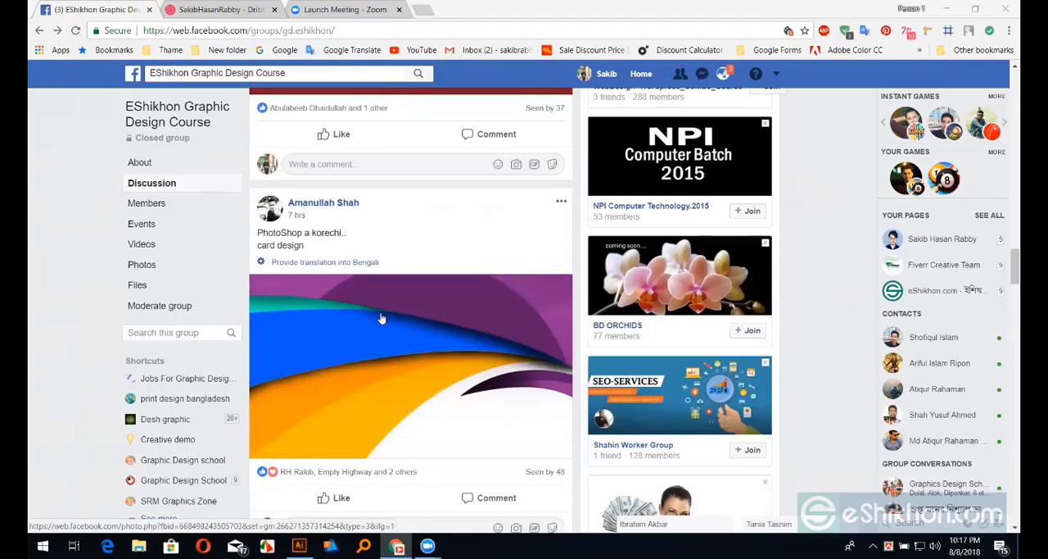
scroll(391, 368, "down", 1)
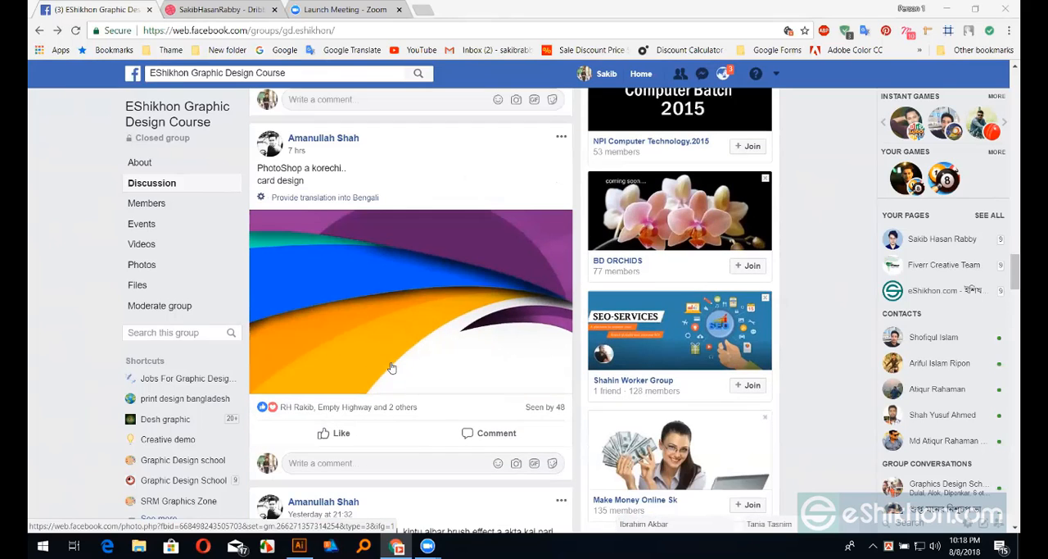
scroll(391, 366, "down", 4)
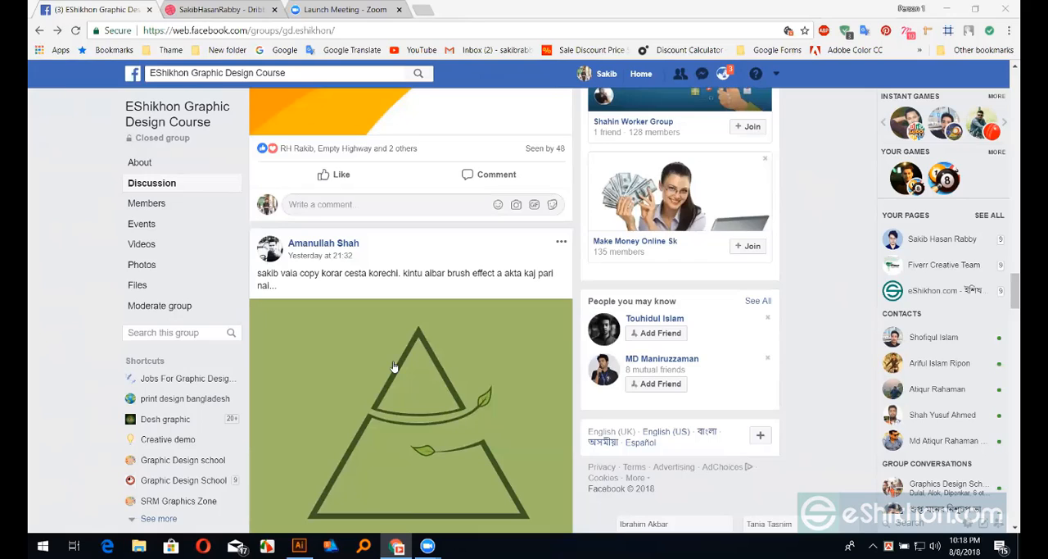
scroll(393, 366, "down", 1)
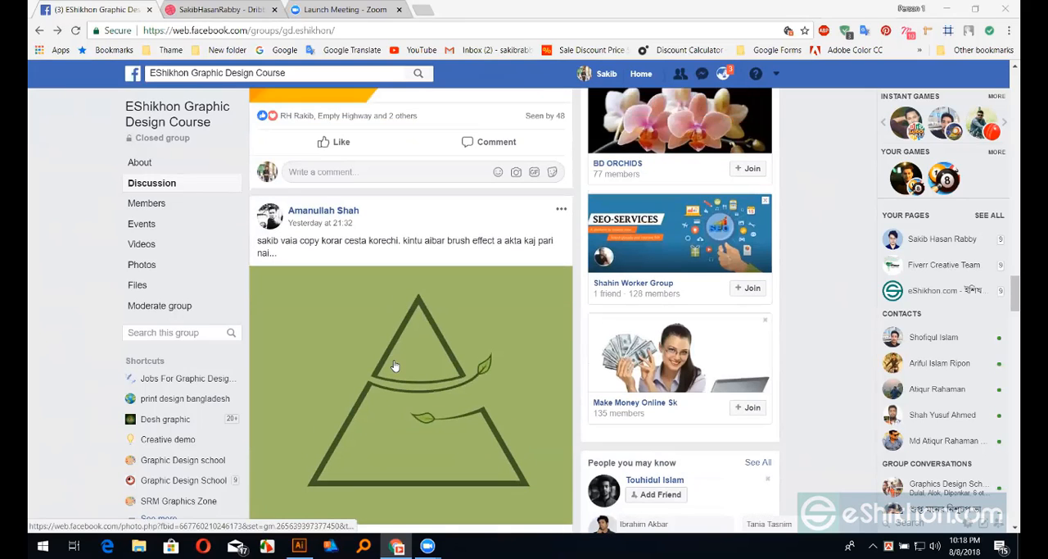
scroll(415, 317, "down", 1)
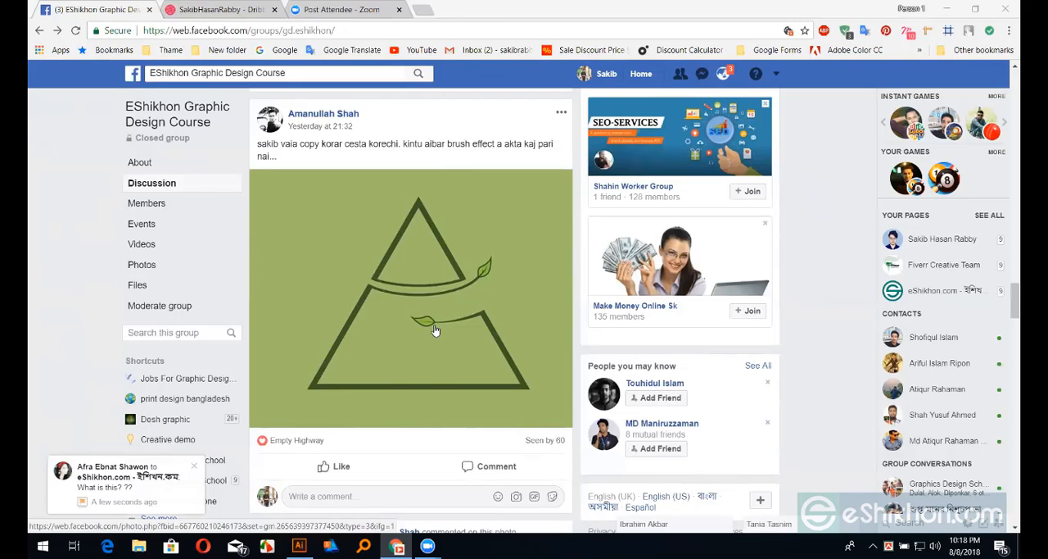
scroll(435, 330, "down", 1)
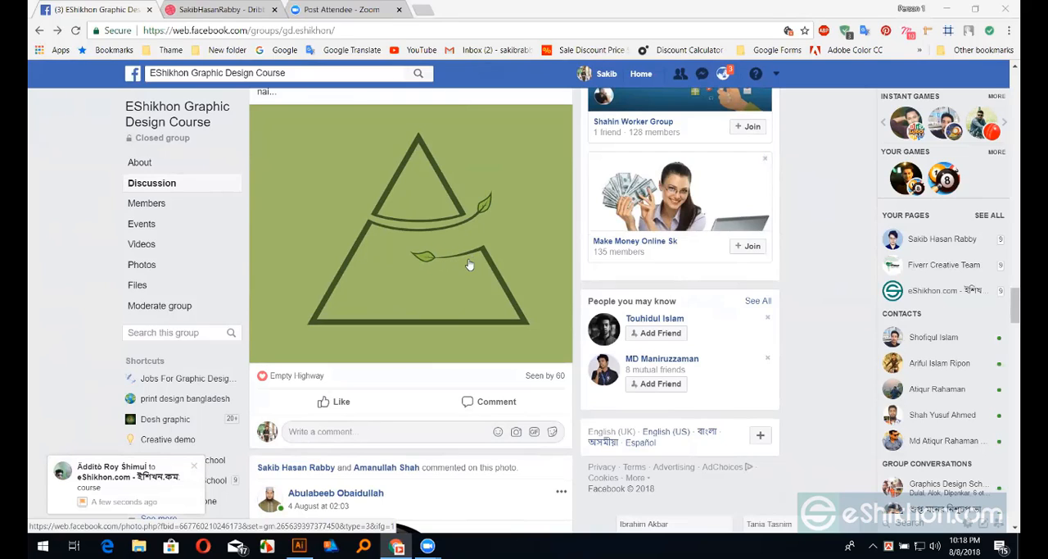
scroll(410, 402, "down", 3)
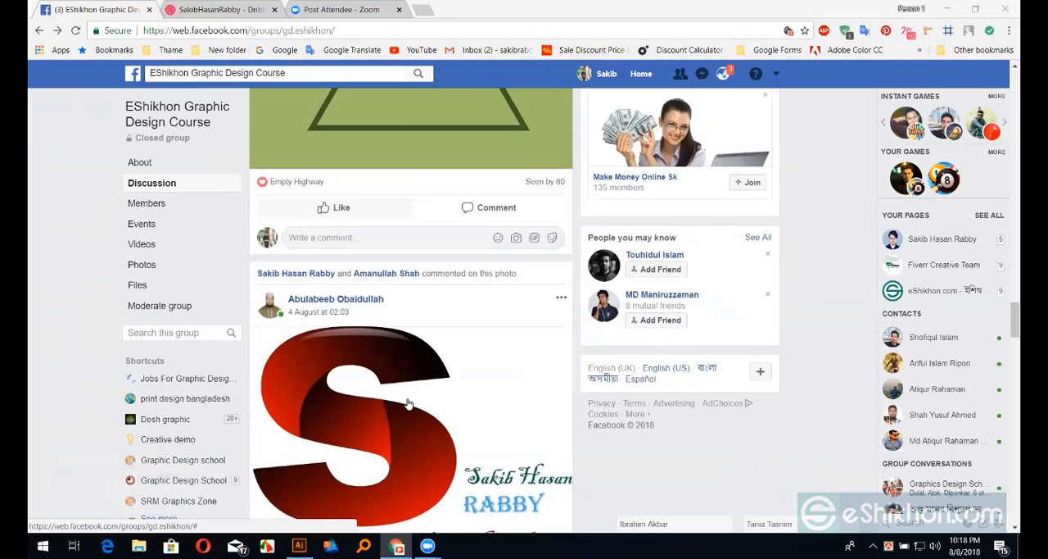
scroll(409, 402, "down", 5)
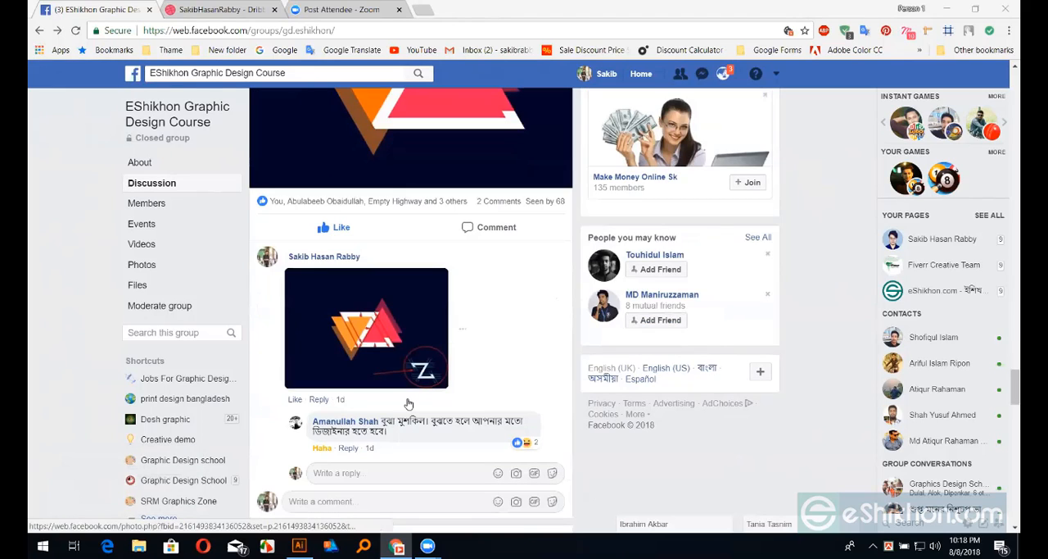
scroll(412, 397, "down", 5)
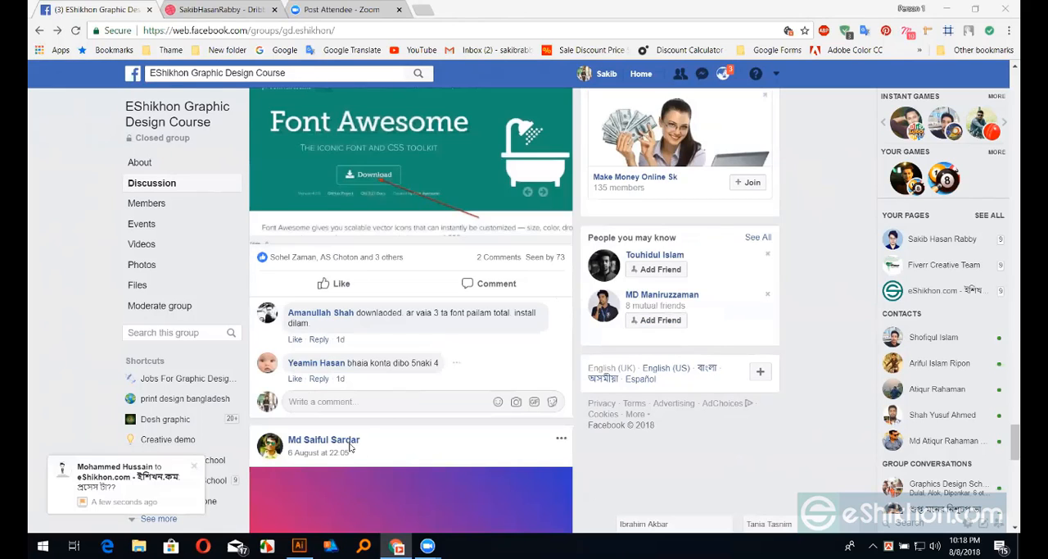
scroll(350, 446, "down", 3)
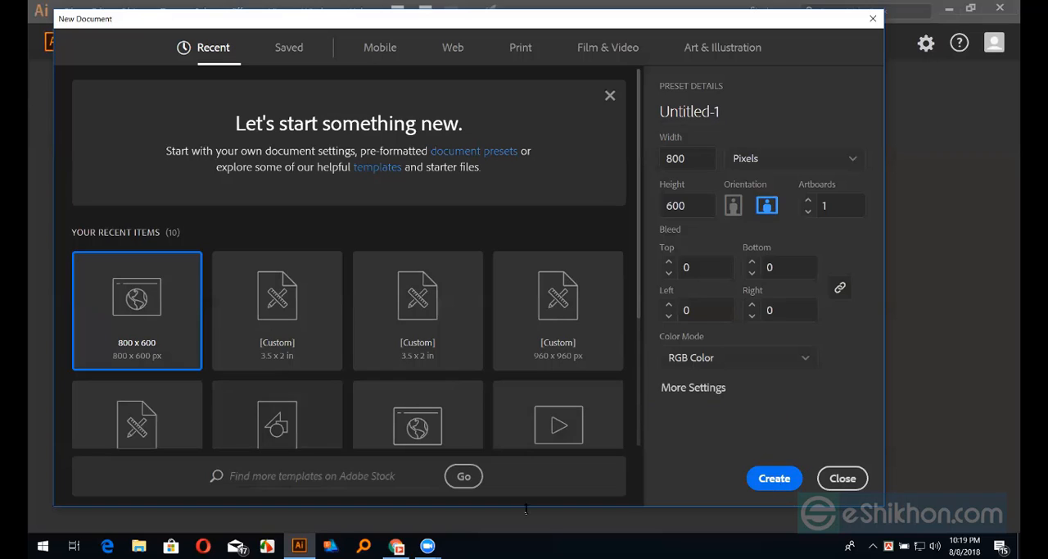
In Illustrator, create an 800 x 600 px RGB document and display the tool set, moving it just below the menu bar
left_click(771, 480)
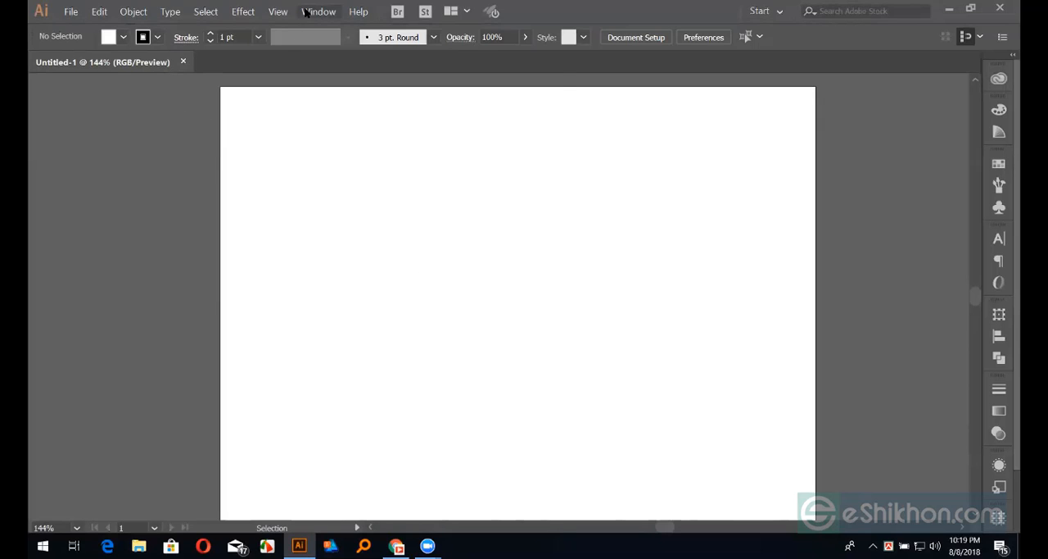
left_click(315, 12)
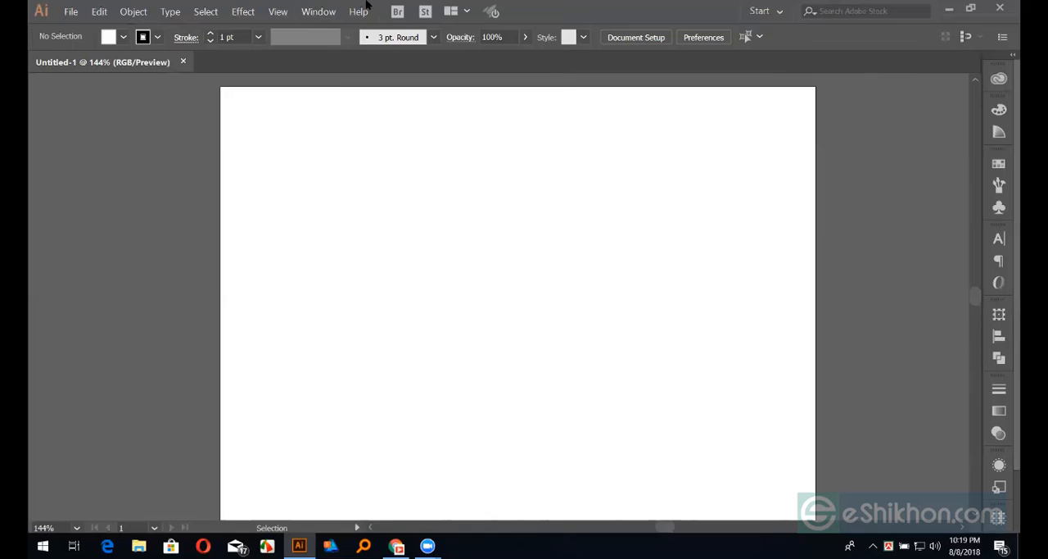
left_click(315, 11)
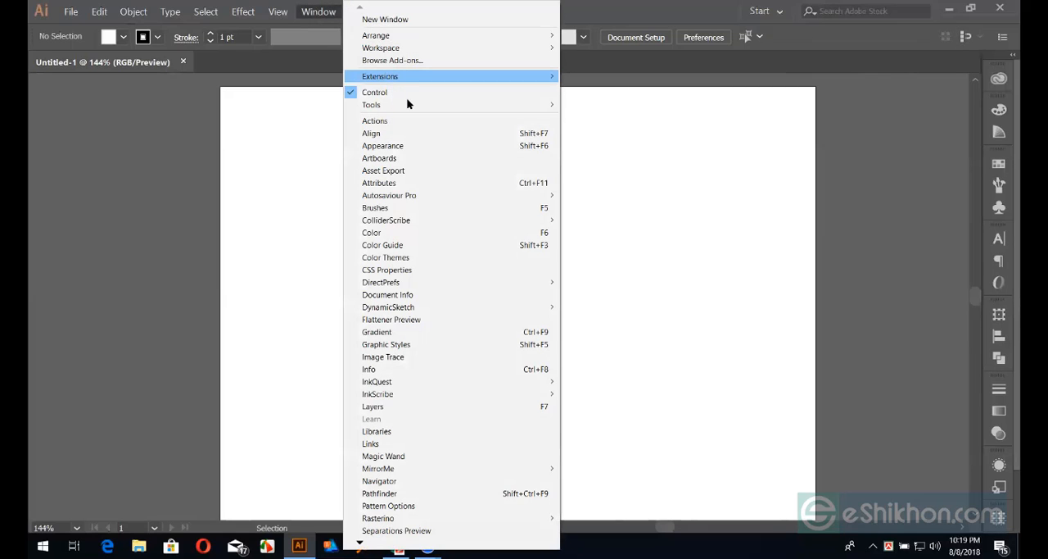
left_click(573, 107)
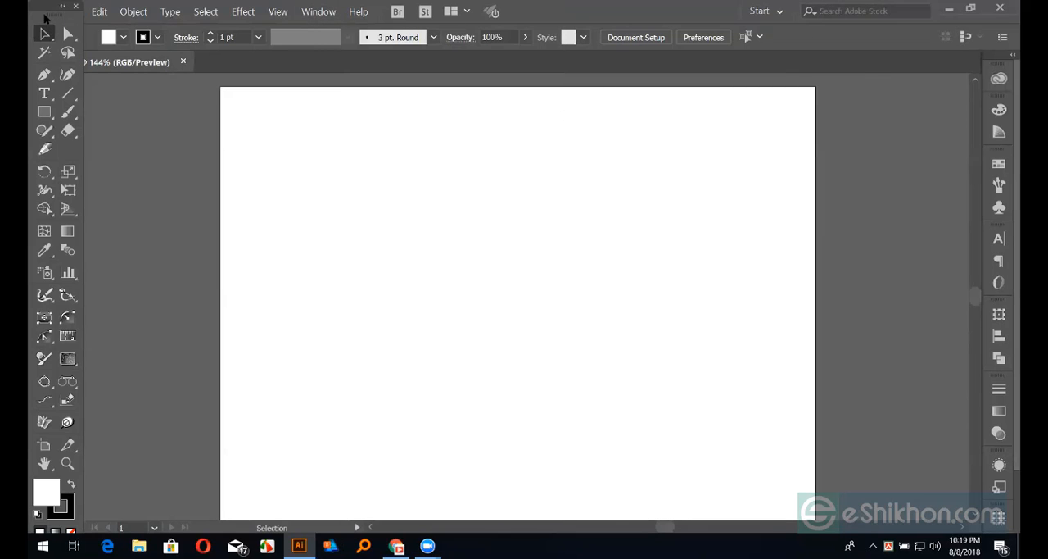
left_click_drag(45, 17, 48, 40)
Draw a wide rectangle in the upper middle of the artboard and give it a red fill and no stroke
left_click(45, 134)
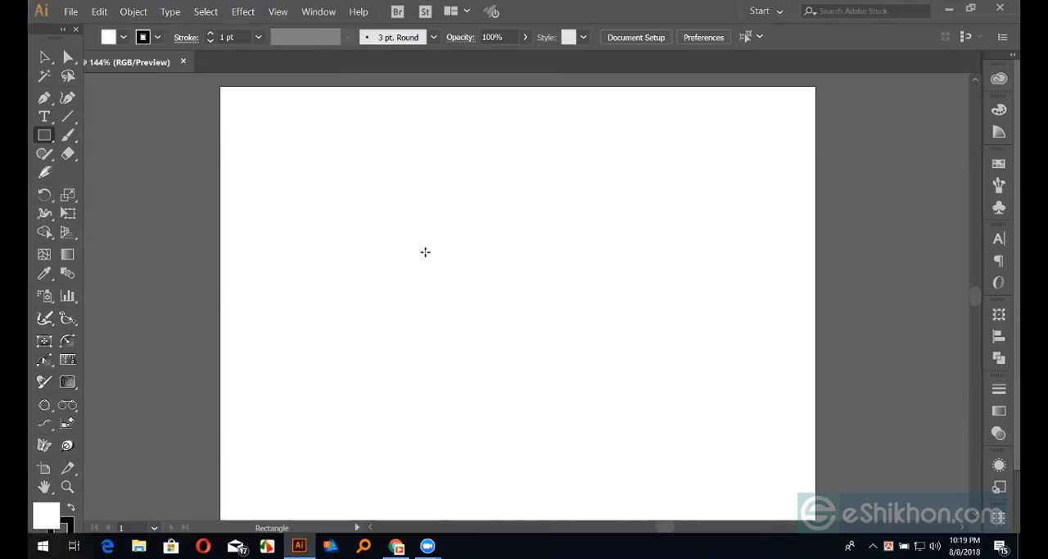
left_click_drag(336, 188, 594, 323)
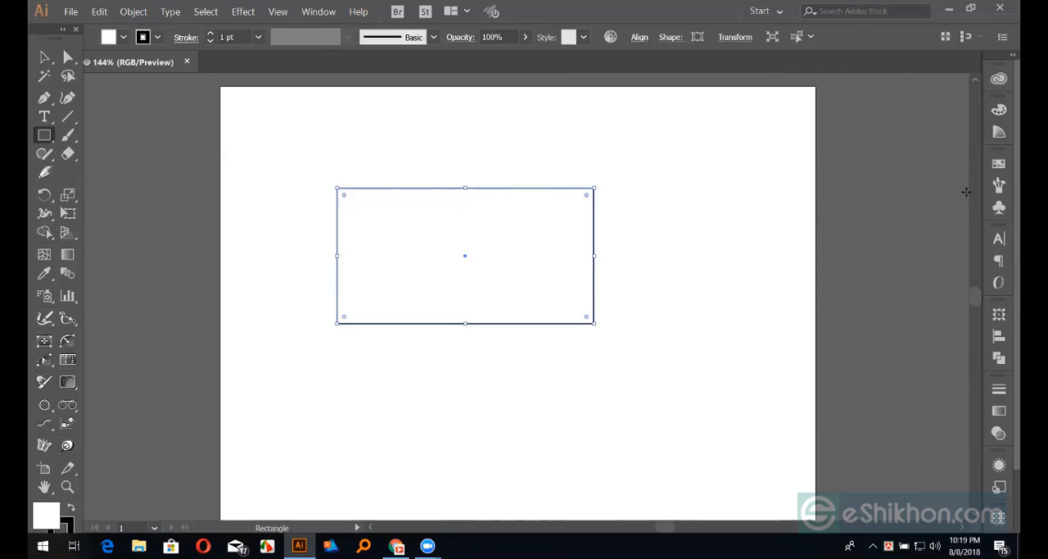
left_click(999, 163)
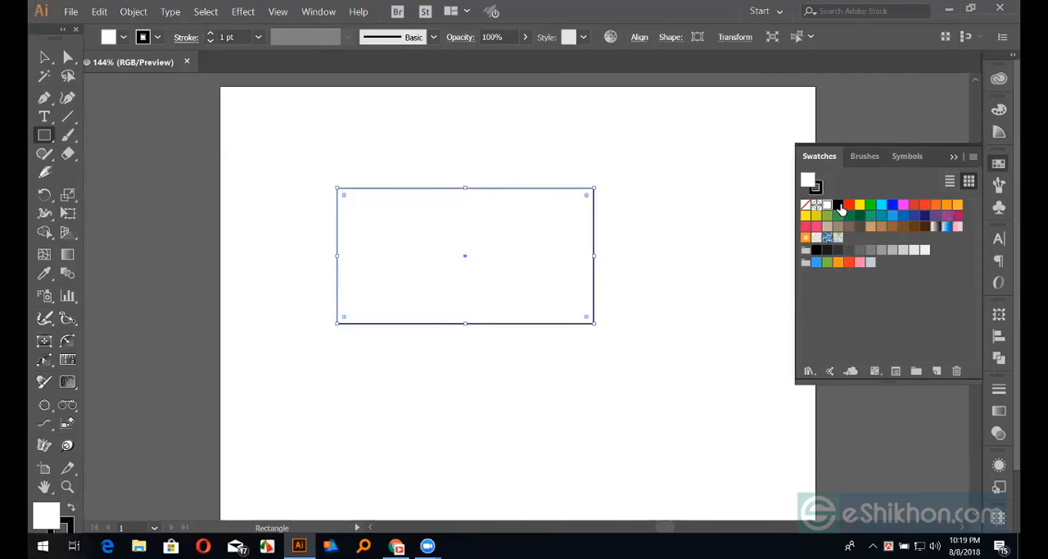
left_click(849, 206)
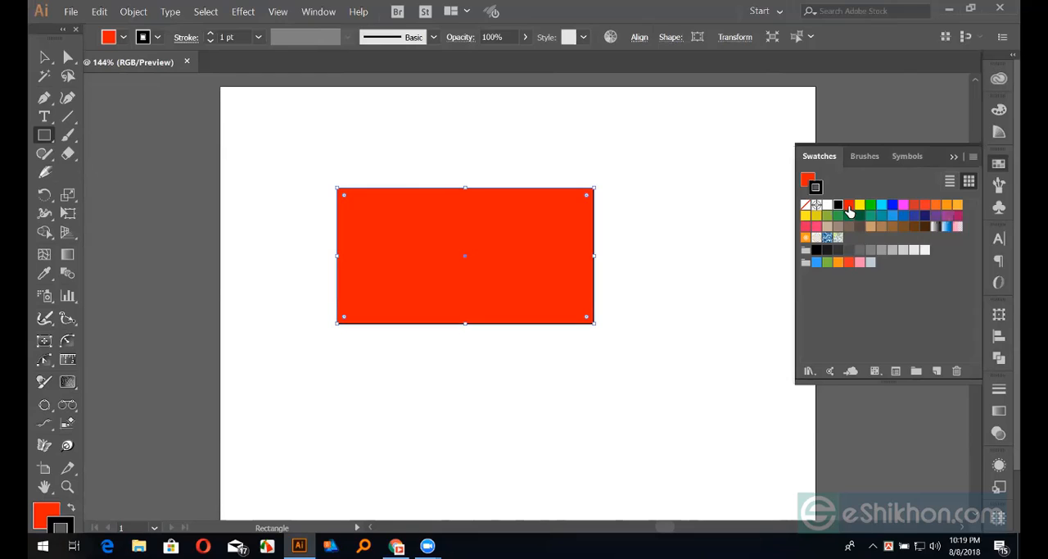
key("slash")
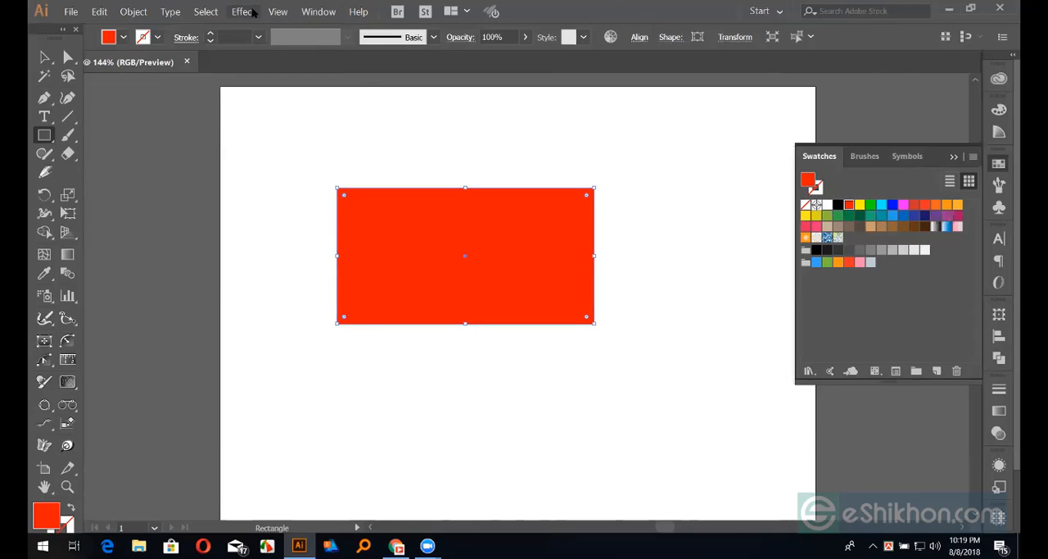
Start a Stylize Drop Shadow effect on the red rectangle, moving its dialog clear of the shape and turning on the preview
left_click(252, 12)
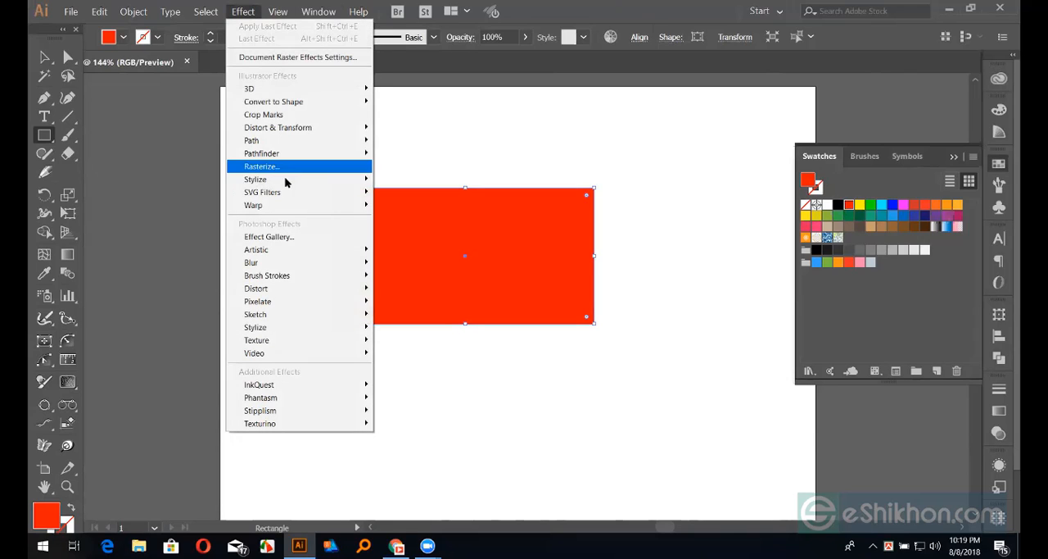
mouse_move(351, 179)
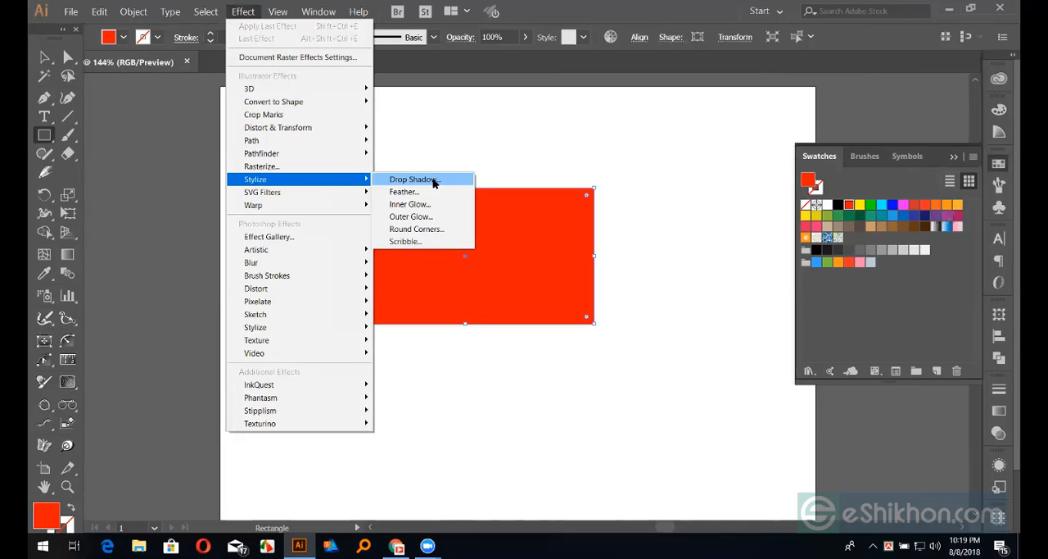
left_click(432, 179)
left_click_drag(473, 156, 775, 142)
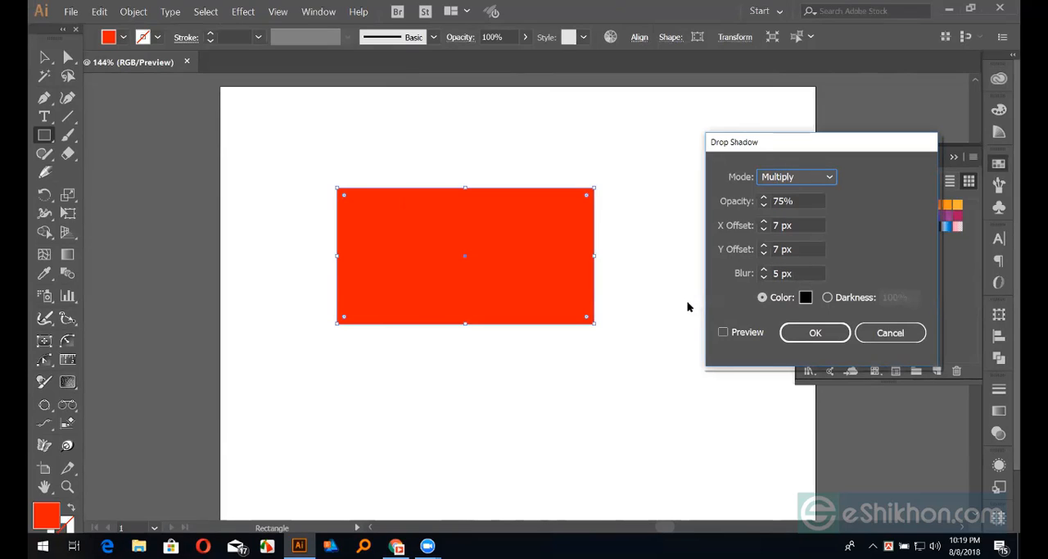
left_click(724, 332)
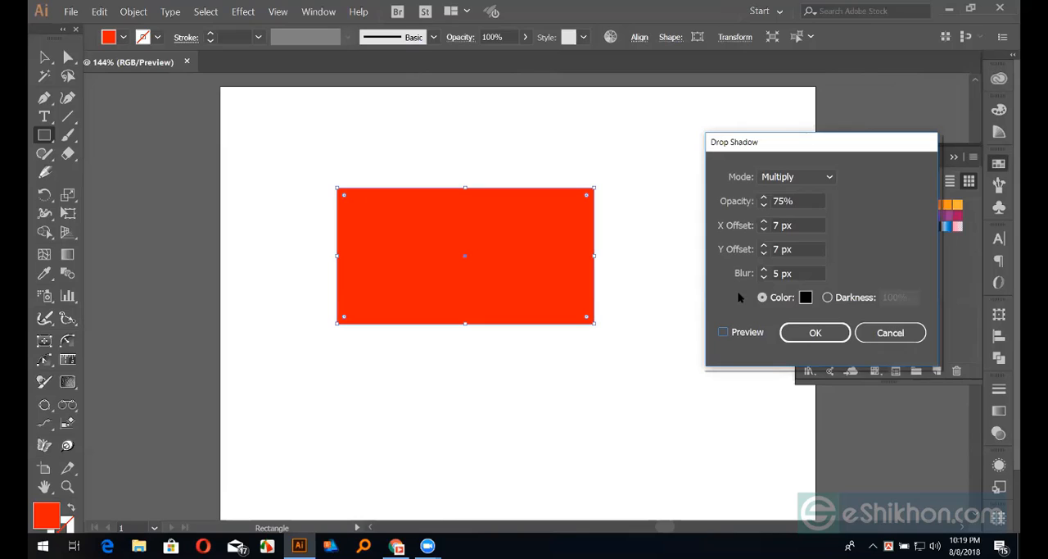
left_click(723, 332)
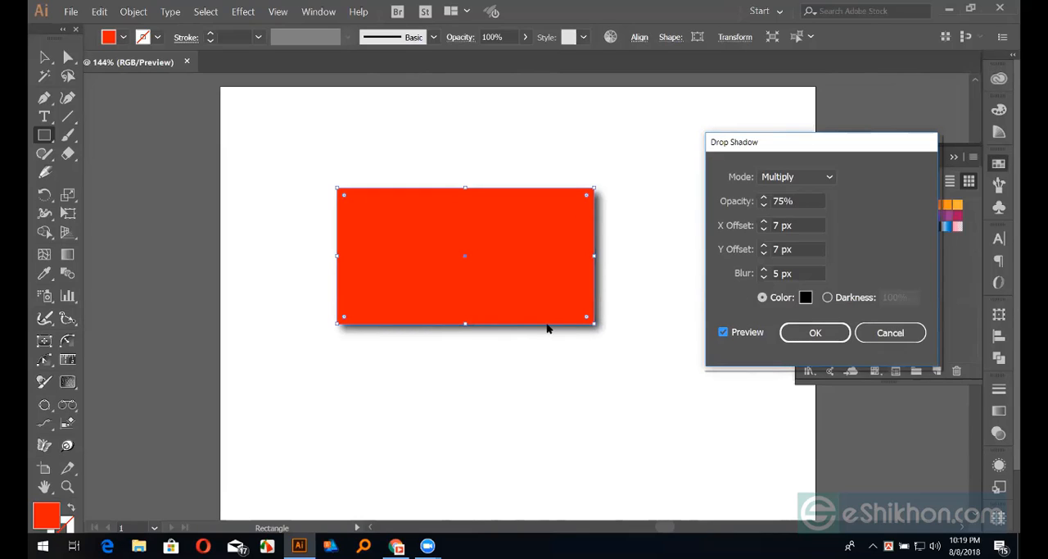
Set the drop shadow's blur to 0 px to give it a hard edge
left_click(799, 275)
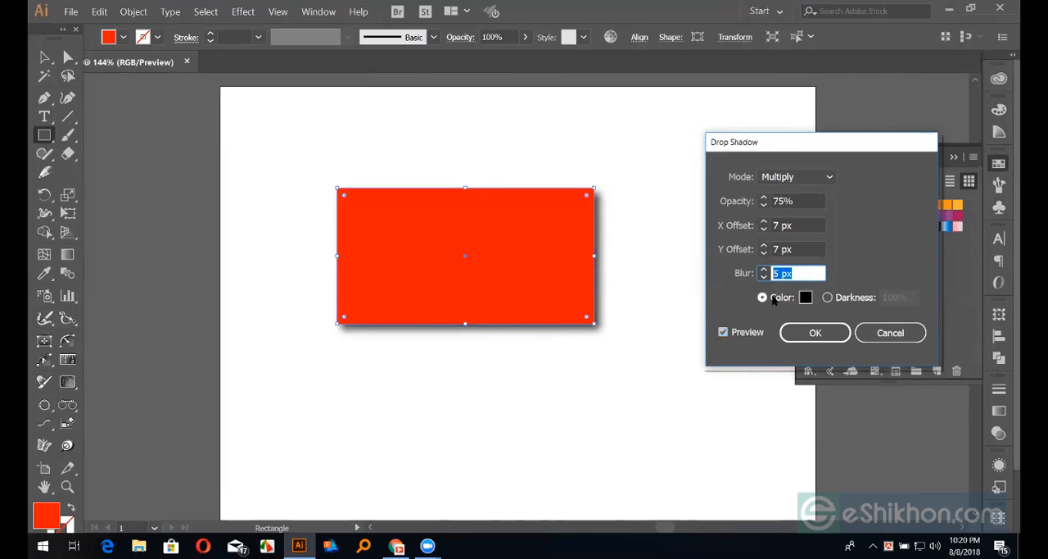
type("0")
left_click(801, 249)
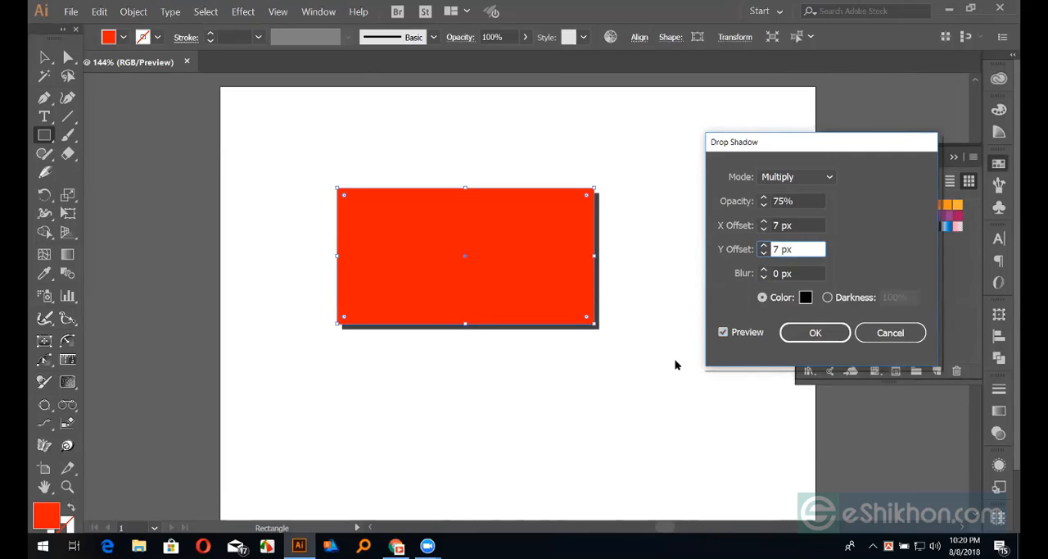
key("Tab")
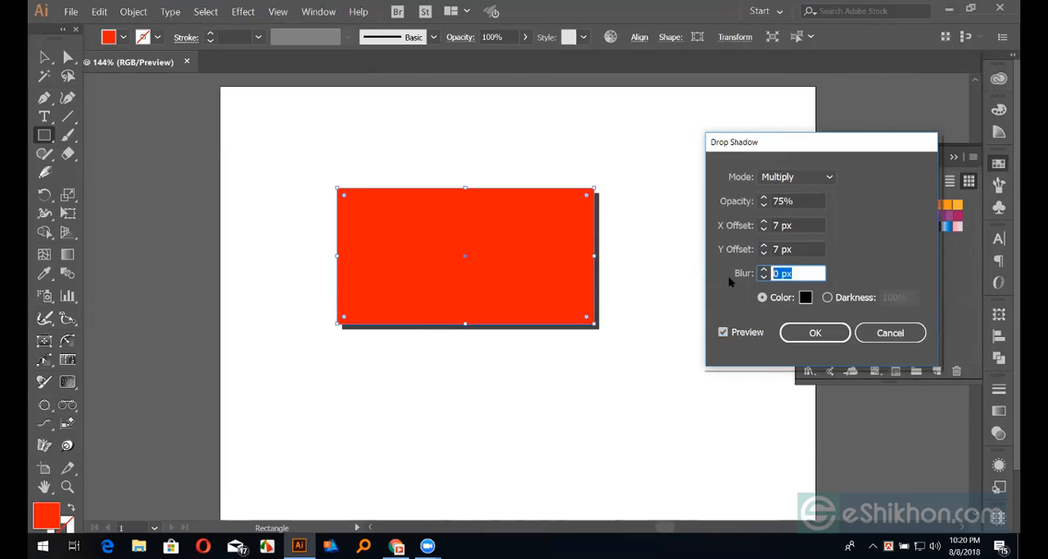
left_click(783, 250)
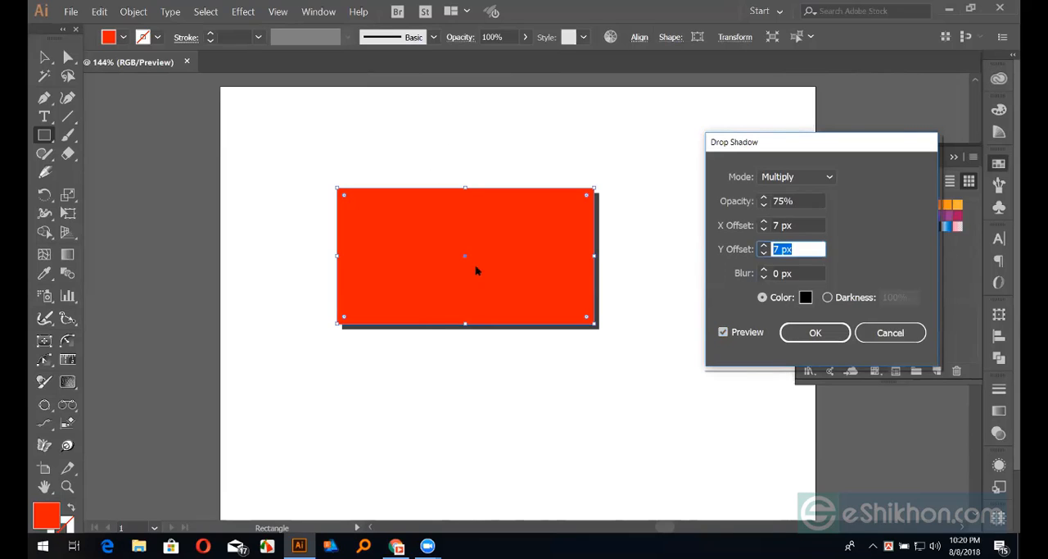
Set both the X offset and the Y offset of the rectangle's drop shadow to 0 px
left_click(807, 226)
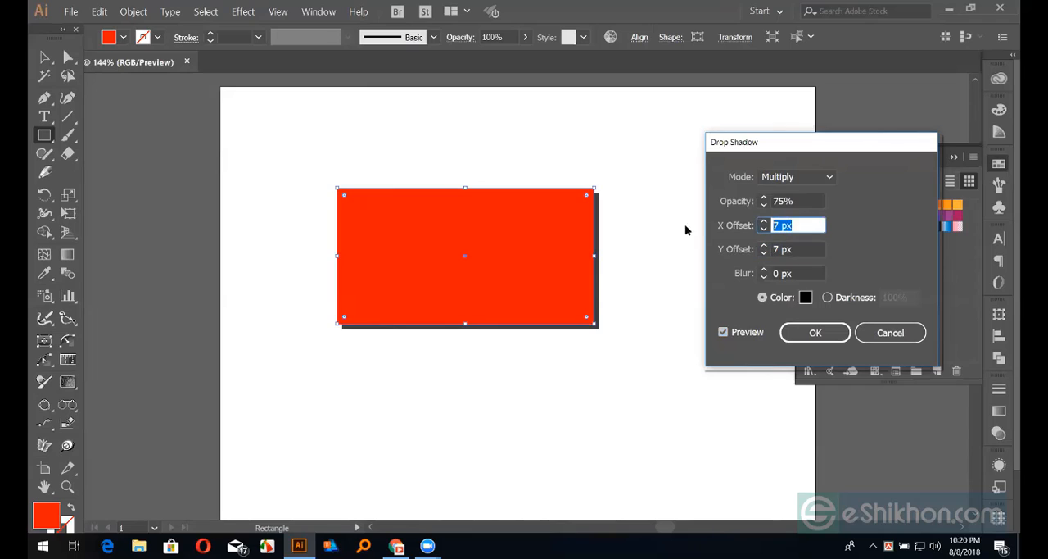
type("0")
left_click(800, 248)
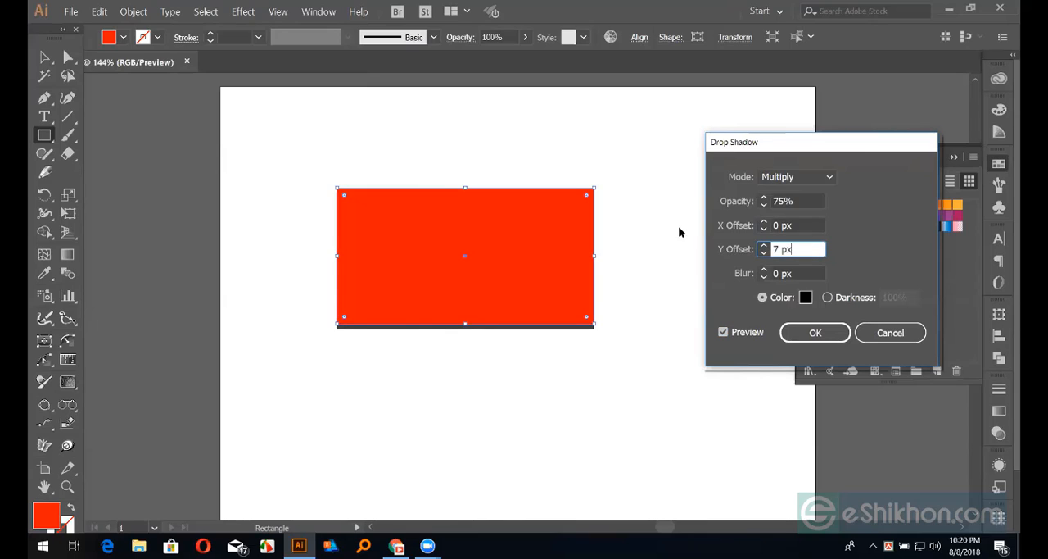
left_click(760, 250)
type("0")
Set the drop shadow's Y offset to -10 px to shift it above the rectangle
left_click(801, 230)
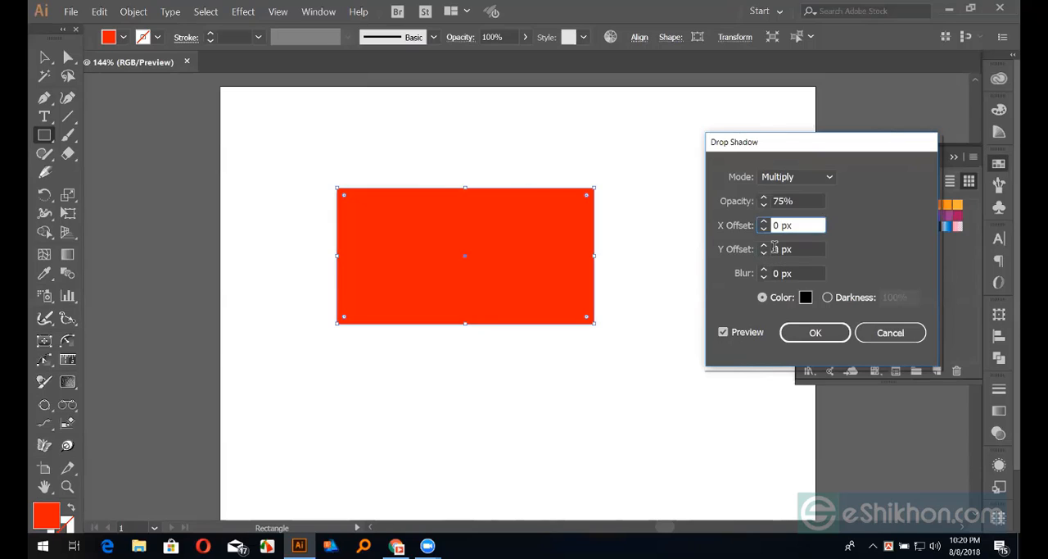
key("Tab")
left_click_drag(808, 250, 663, 251)
type("-10")
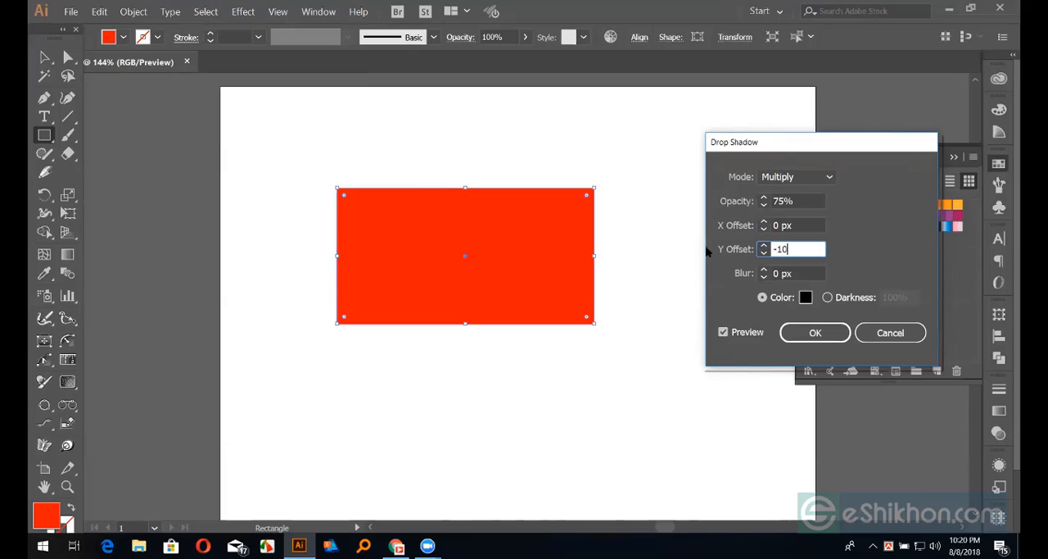
left_click(786, 224)
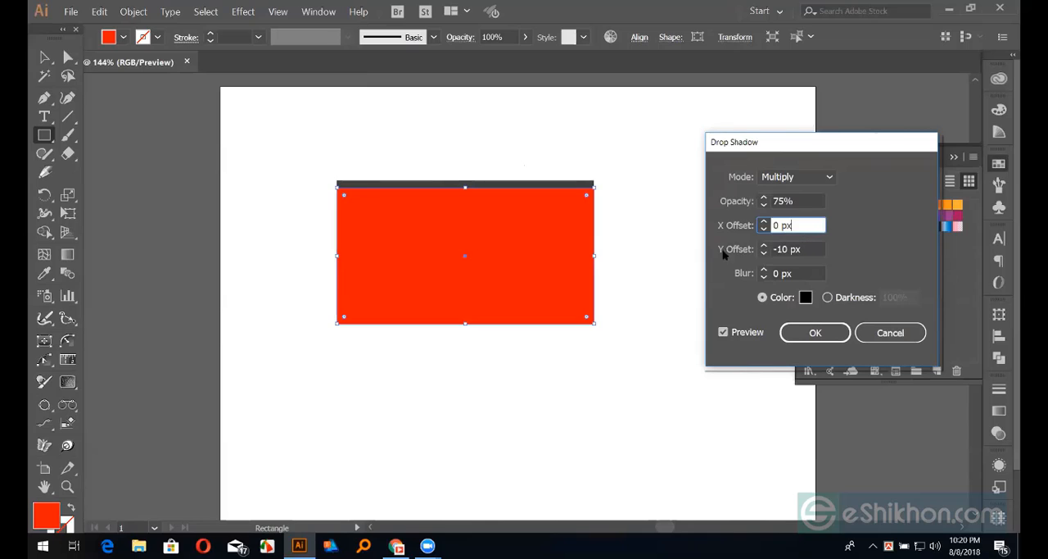
Return the shadow's Y offset to 0 px and choose Darkness instead of Color for its shading
key("Tab")
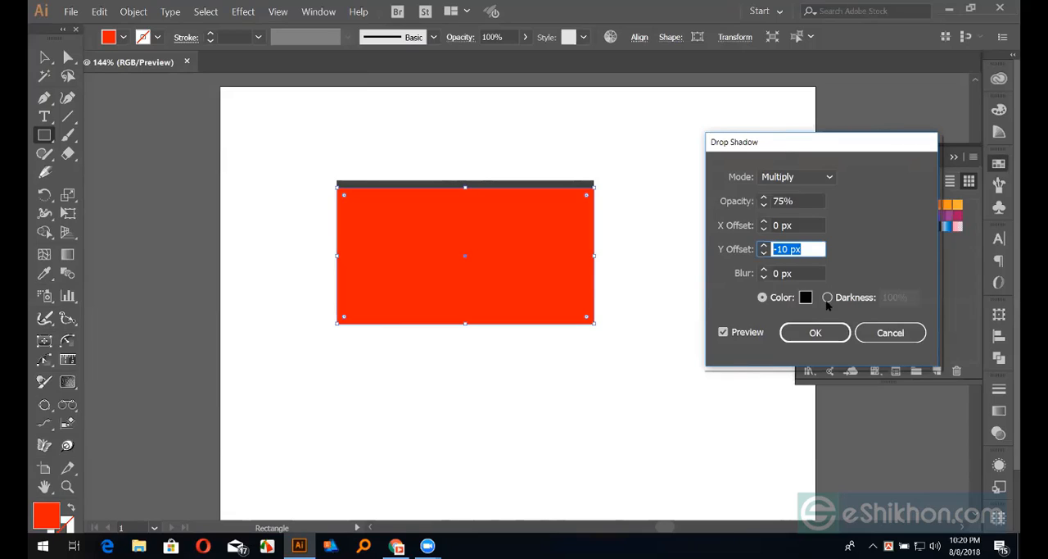
type("0")
left_click(827, 298)
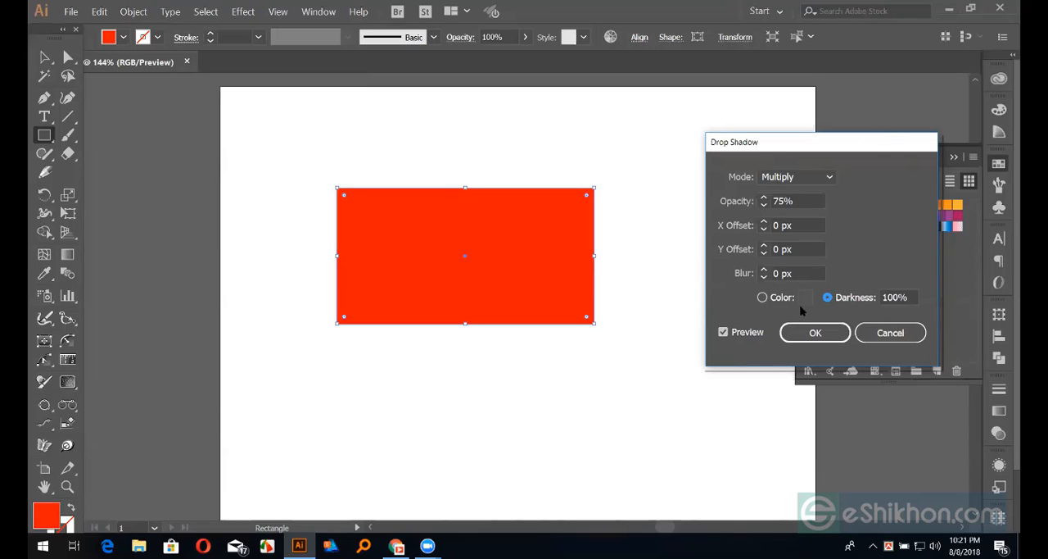
Set the shadow's blending mode to Normal and its opacity to 100%, and apply the effect
left_click(826, 177)
left_click(804, 198)
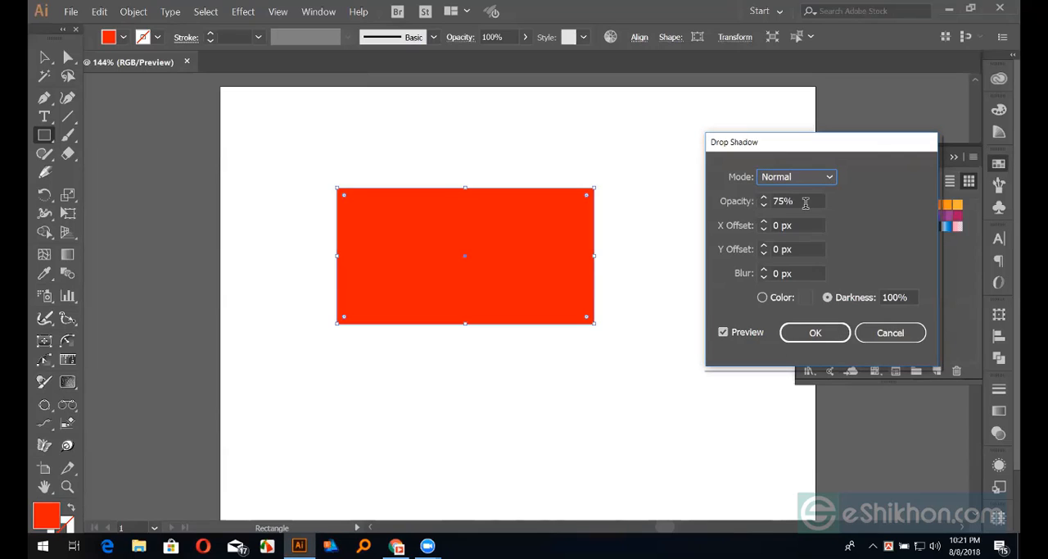
left_click_drag(806, 204, 648, 205)
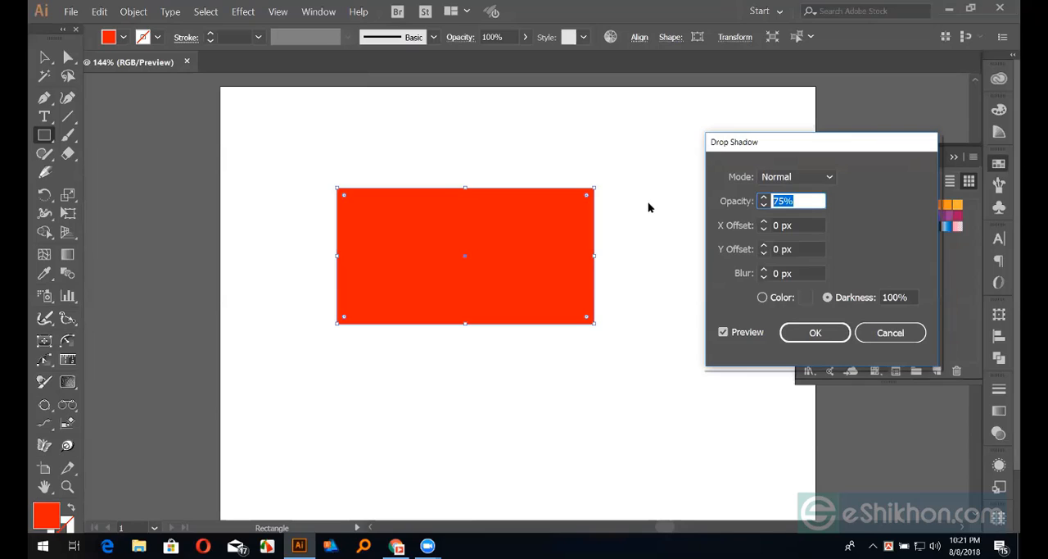
type("100")
key("Return")
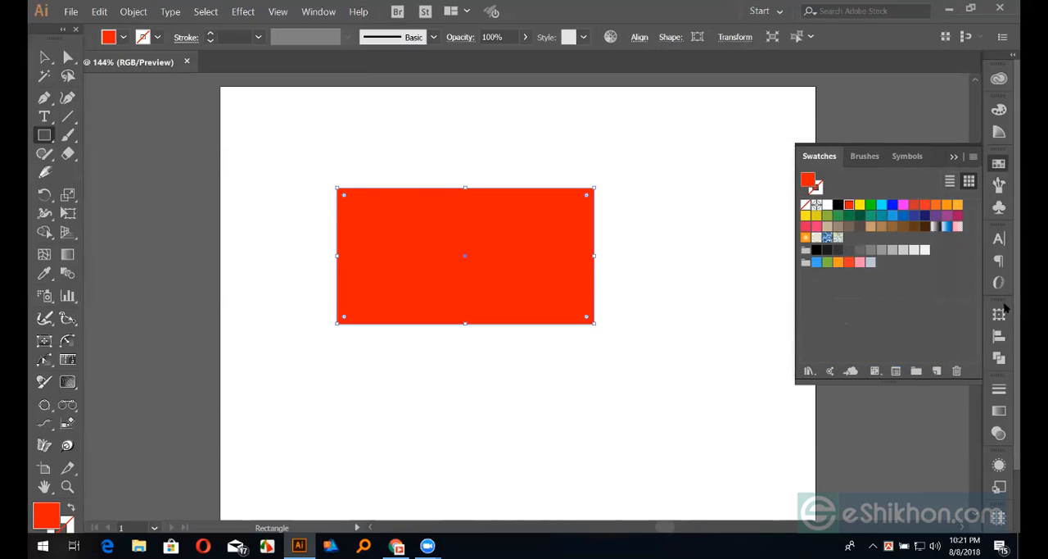
Reopen the rectangle's applied drop shadow for editing and set it to Multiply mode with the black Color option, previewing the result
left_click(999, 465)
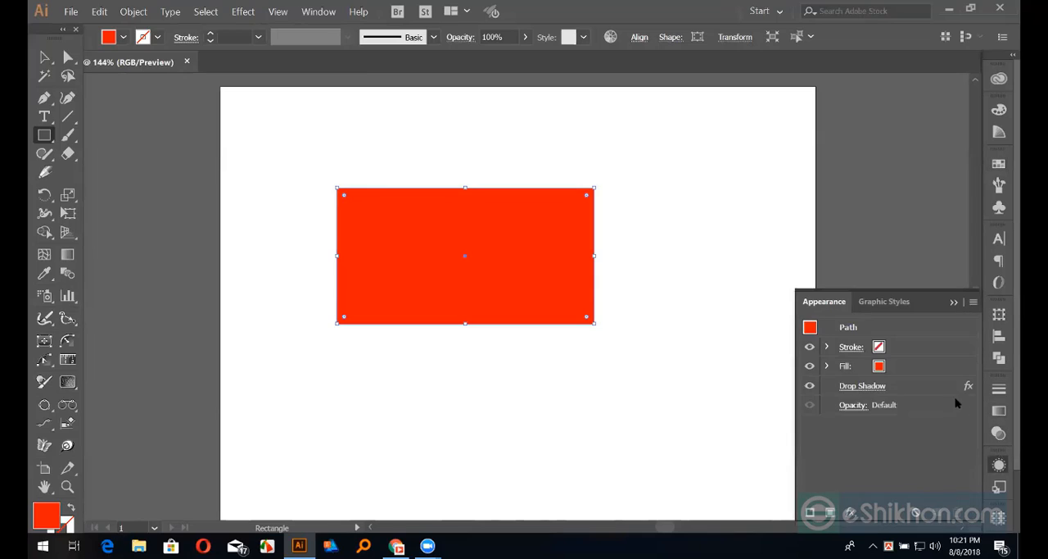
left_click(862, 389)
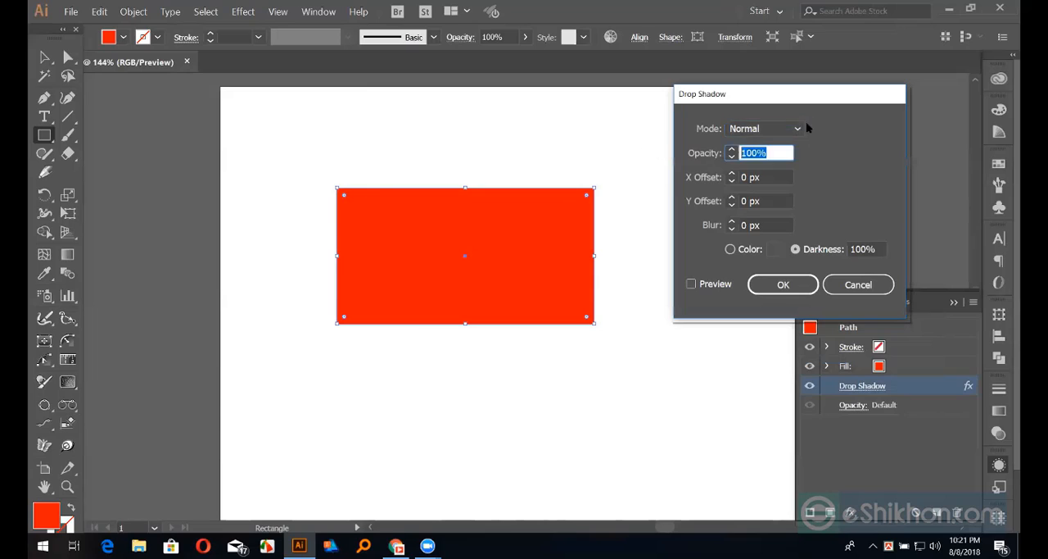
left_click(796, 129)
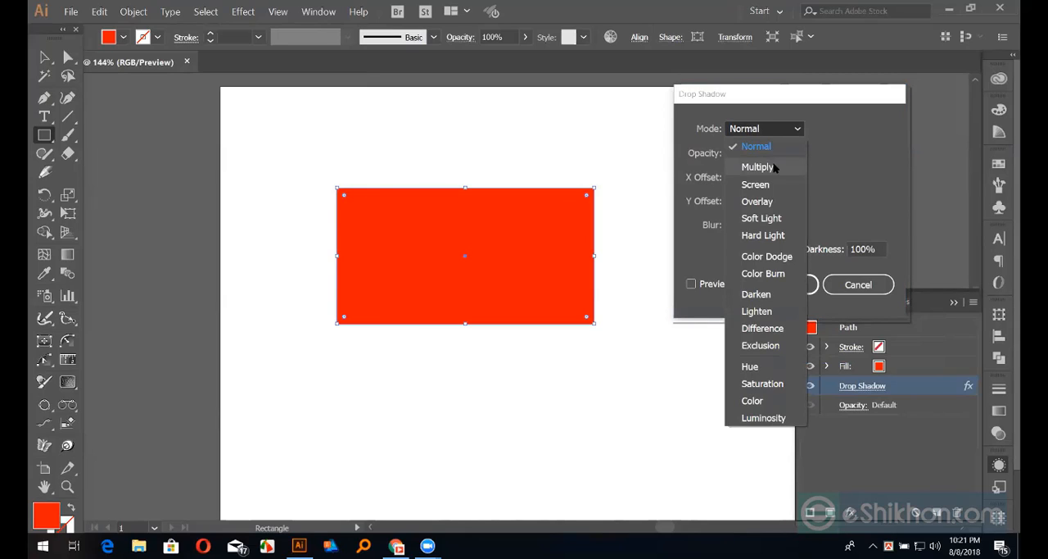
left_click(774, 168)
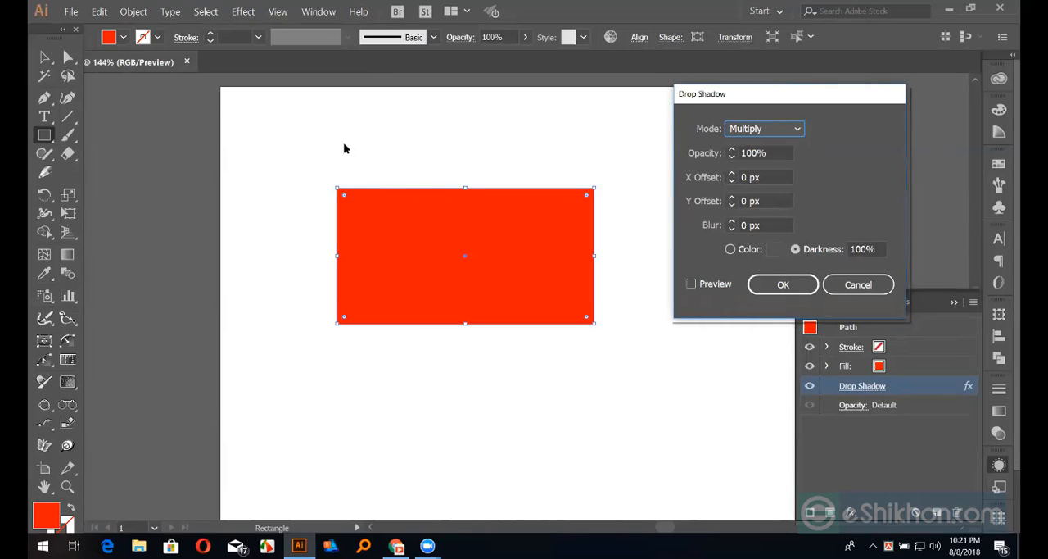
left_click(729, 249)
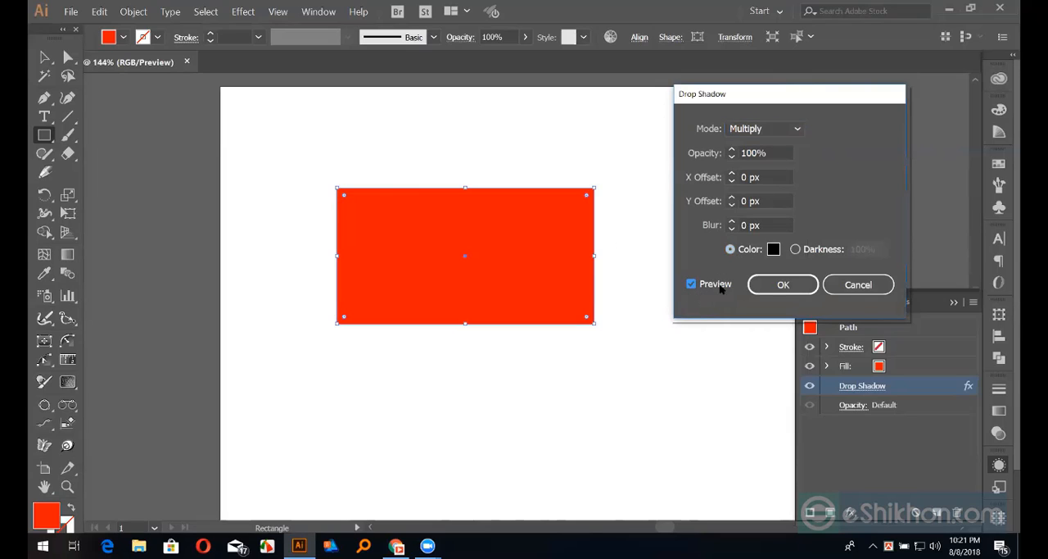
Set the shadow's blur to 5 px, compare the rectangle with the preview off and on, and close the effect's settings
left_click(777, 226)
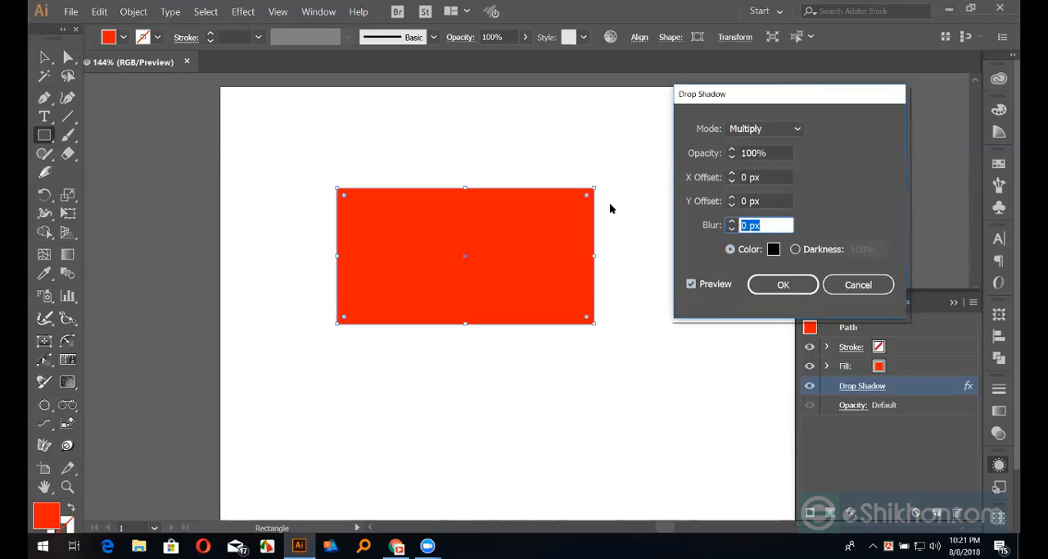
type("5")
left_click(692, 284)
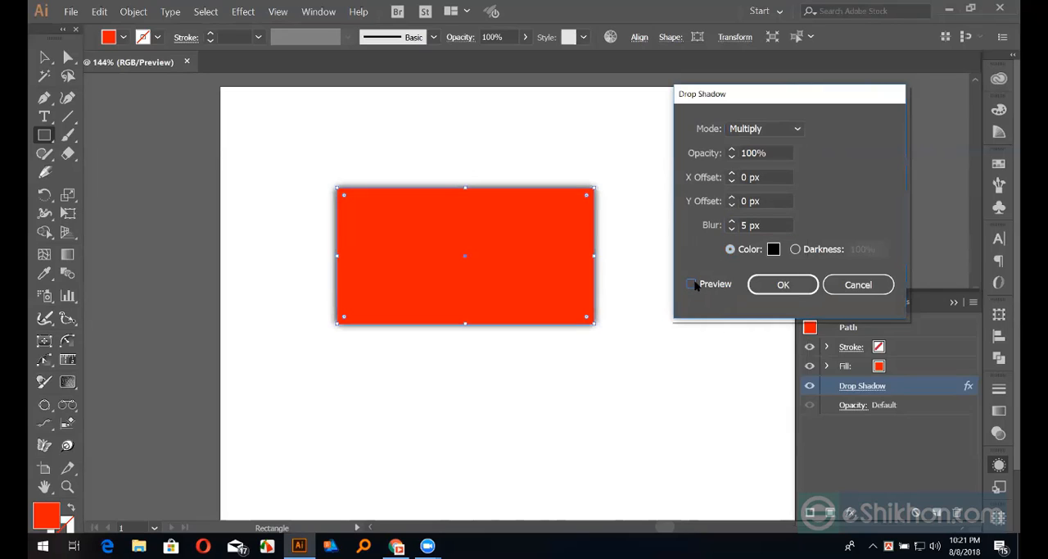
left_click(692, 284)
left_click(774, 201)
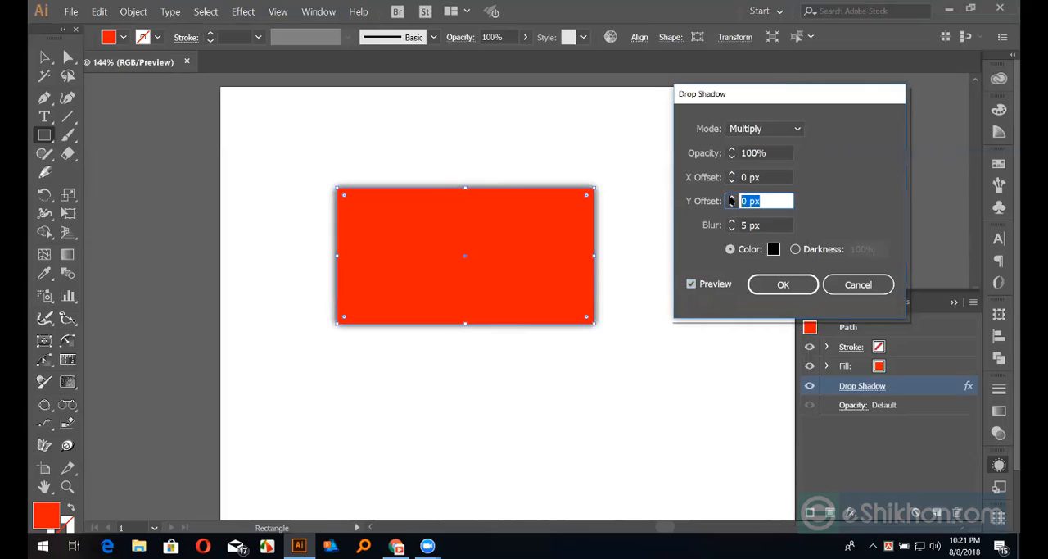
left_click(762, 176)
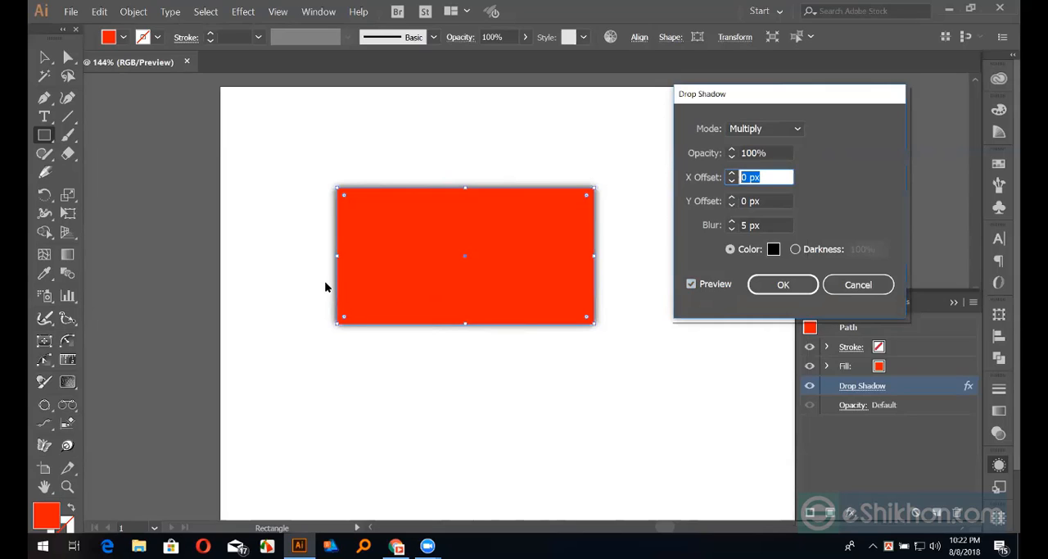
left_click(761, 225)
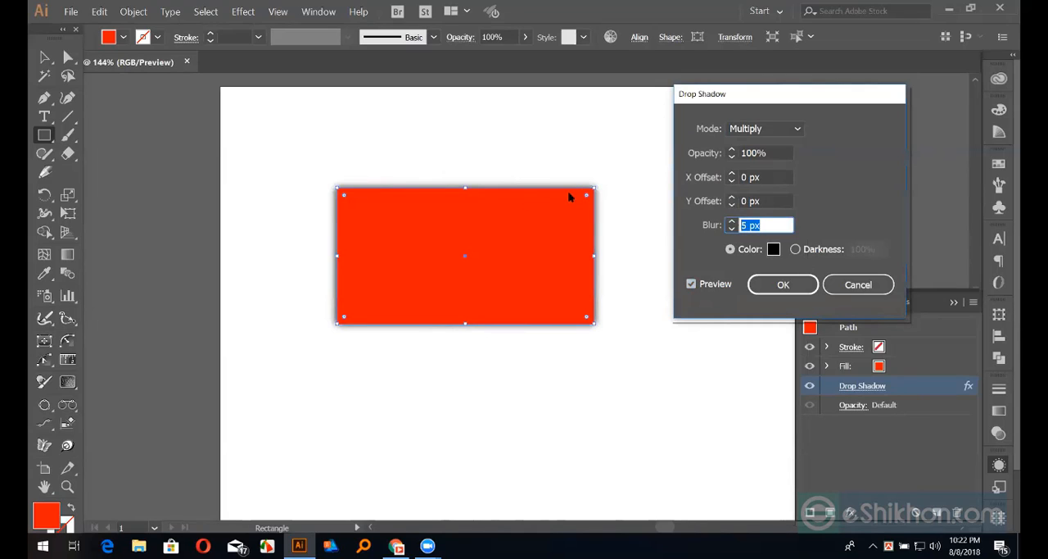
left_click(842, 284)
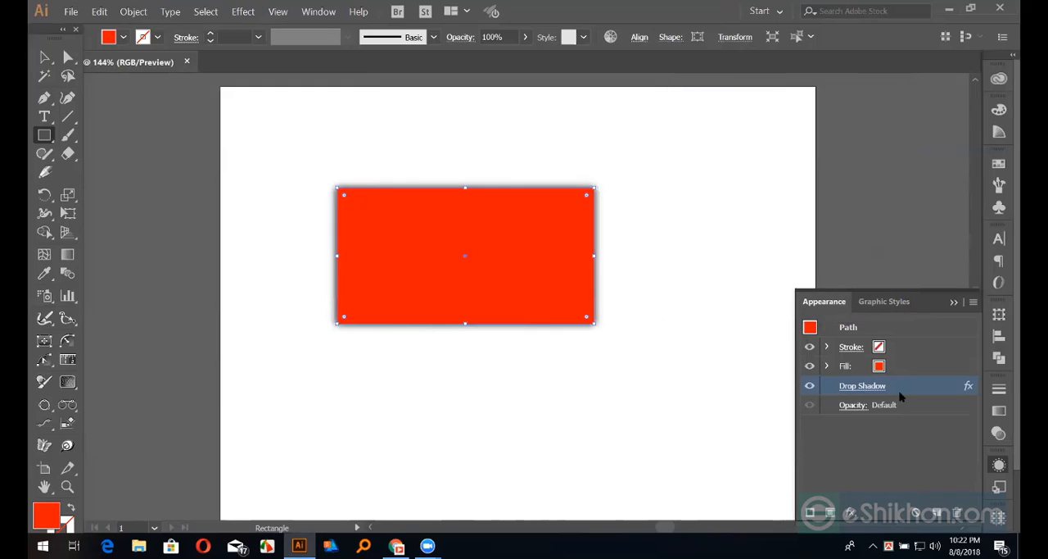
Delete the drop shadow effect from the rectangle, then reselect the plain red rectangle and display the colour swatches
left_click(955, 513)
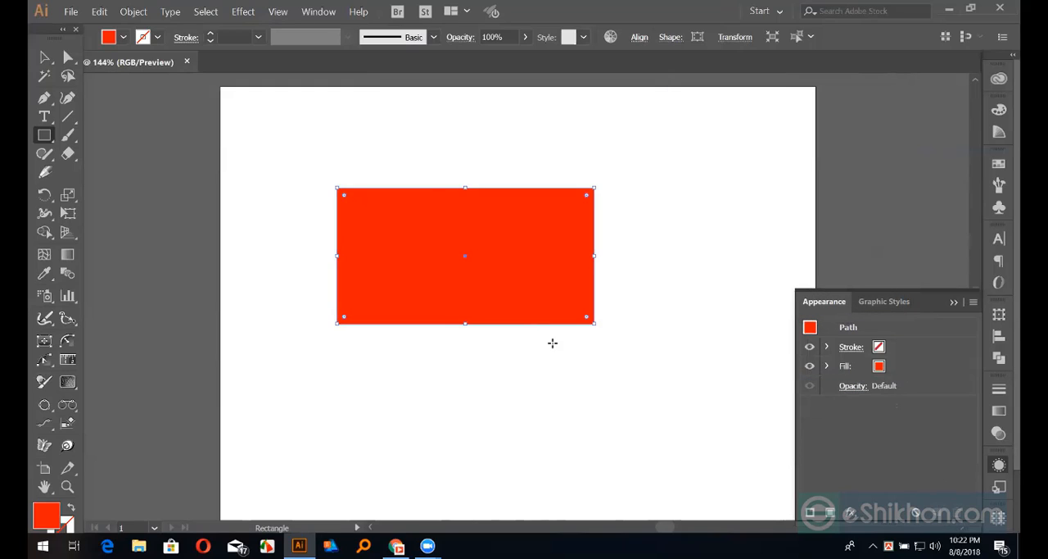
left_click(44, 57)
left_click(217, 123)
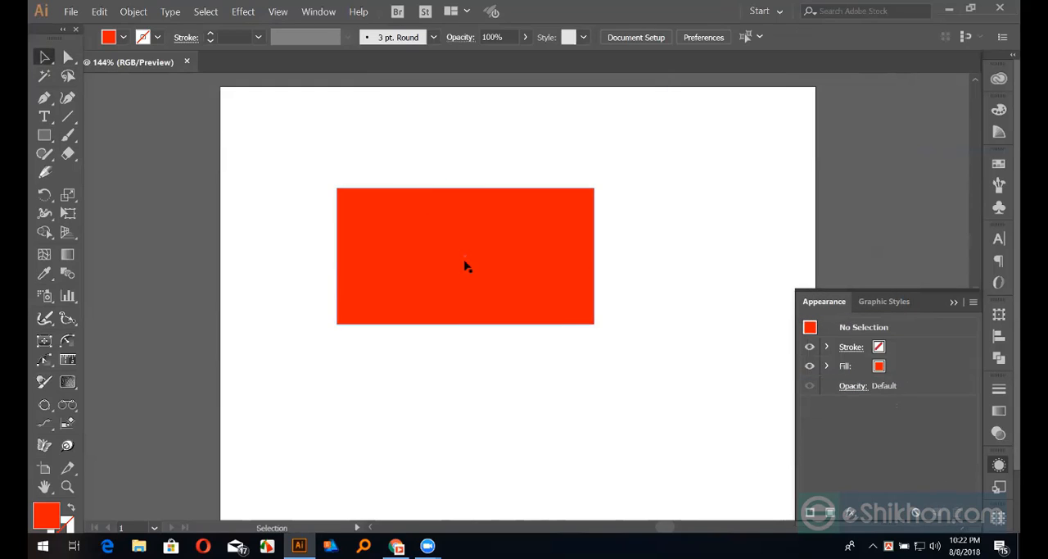
left_click(421, 231)
key("a")
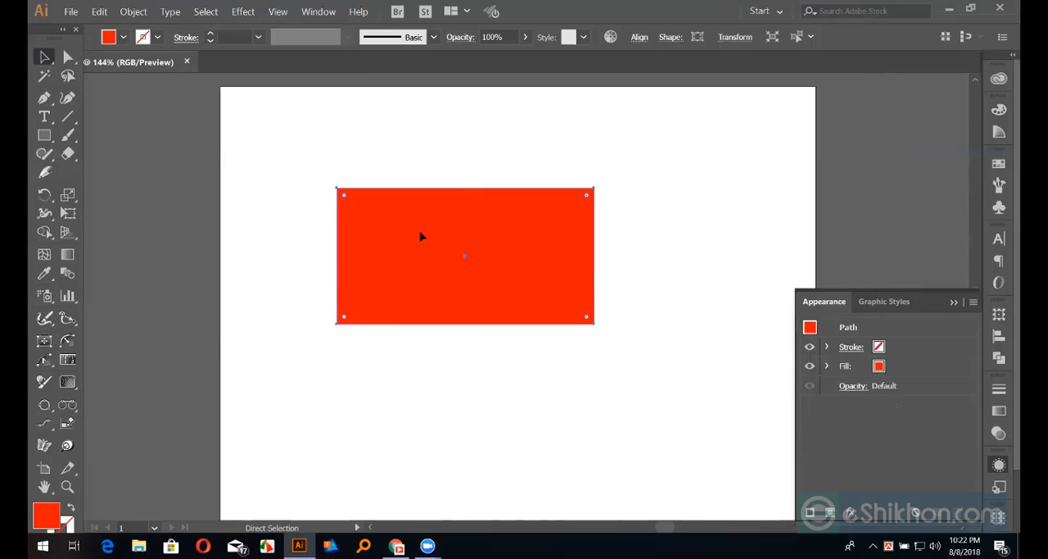
key("v")
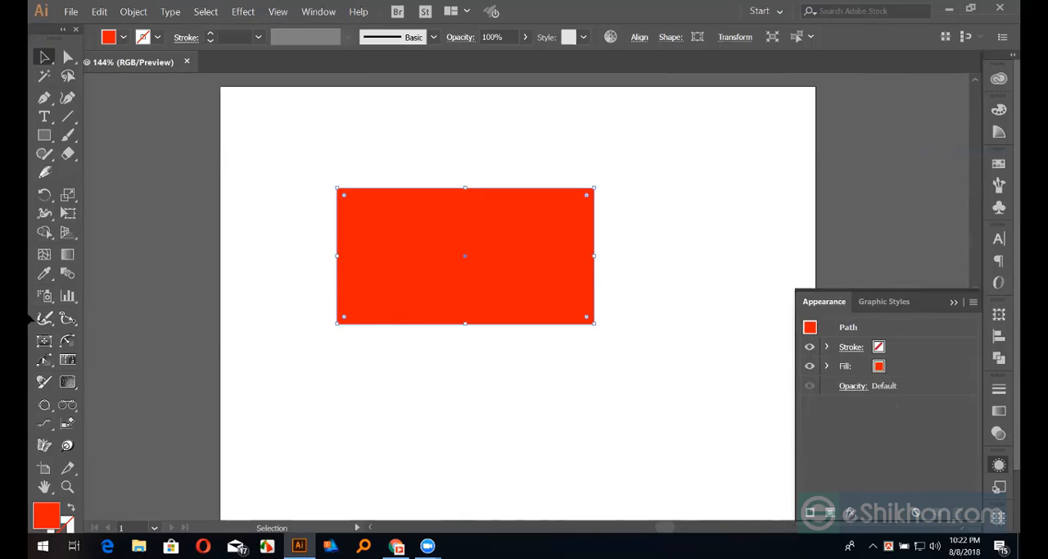
left_click(998, 163)
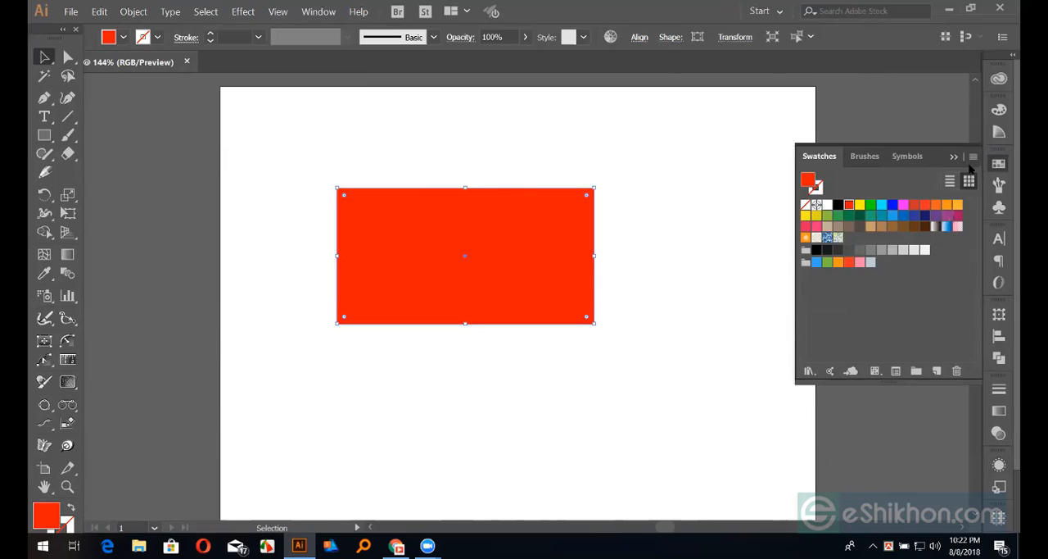
Try filling the rear copy of the red rectangle with black and moving the rectangles apart to compare them, and undo the changes
left_click(838, 204)
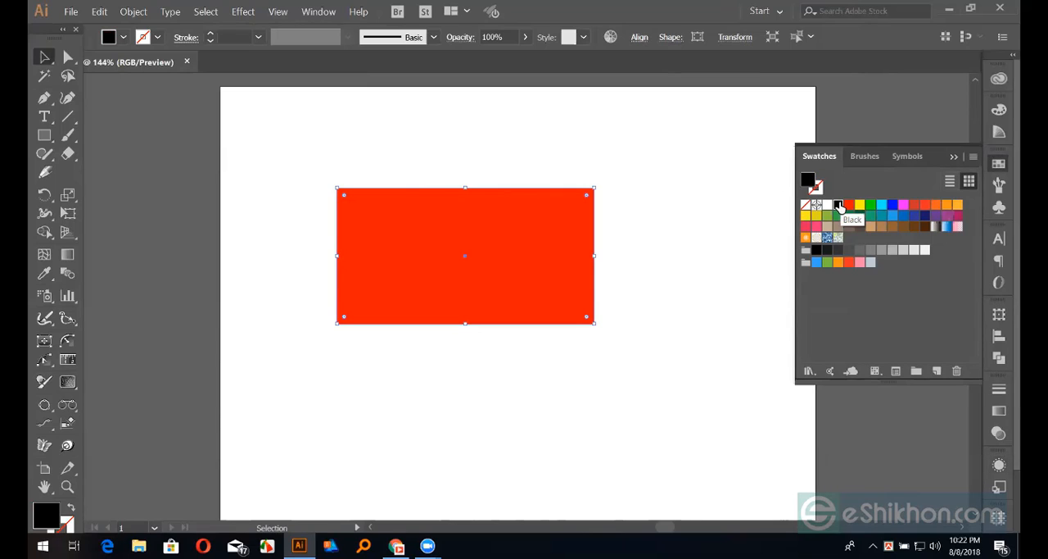
left_click(599, 171)
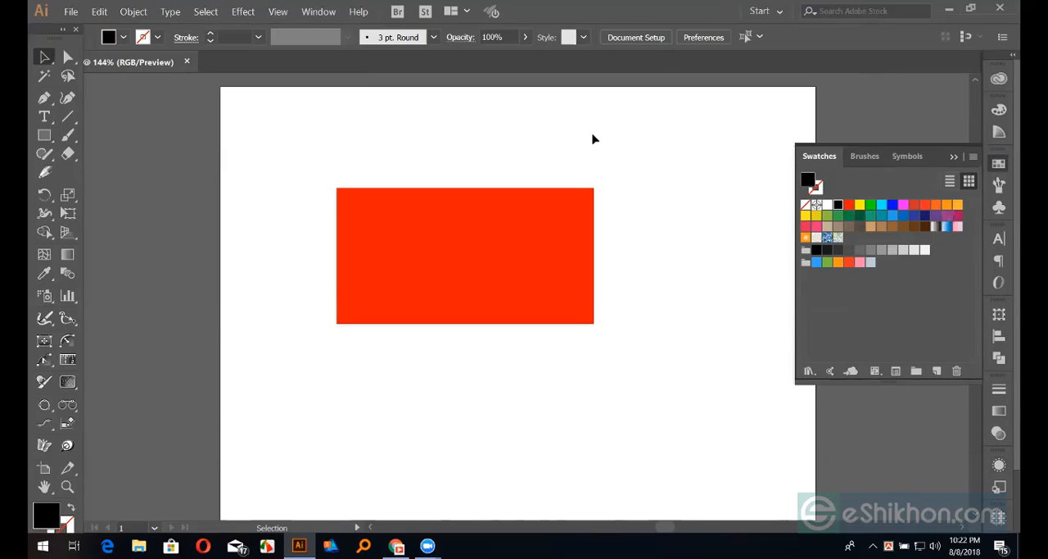
left_click_drag(523, 228, 504, 172)
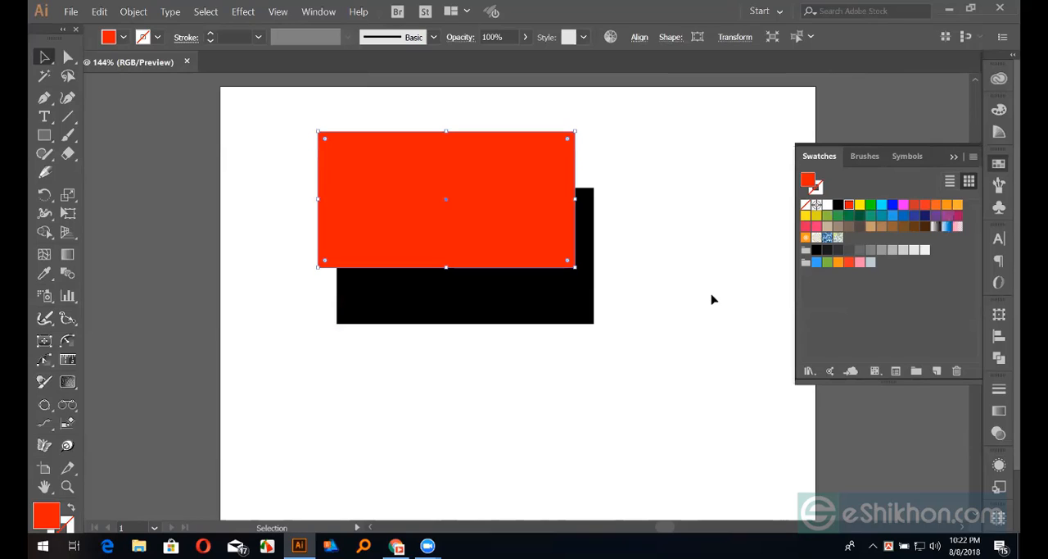
key("a")
key("ctrl+z")
key("v")
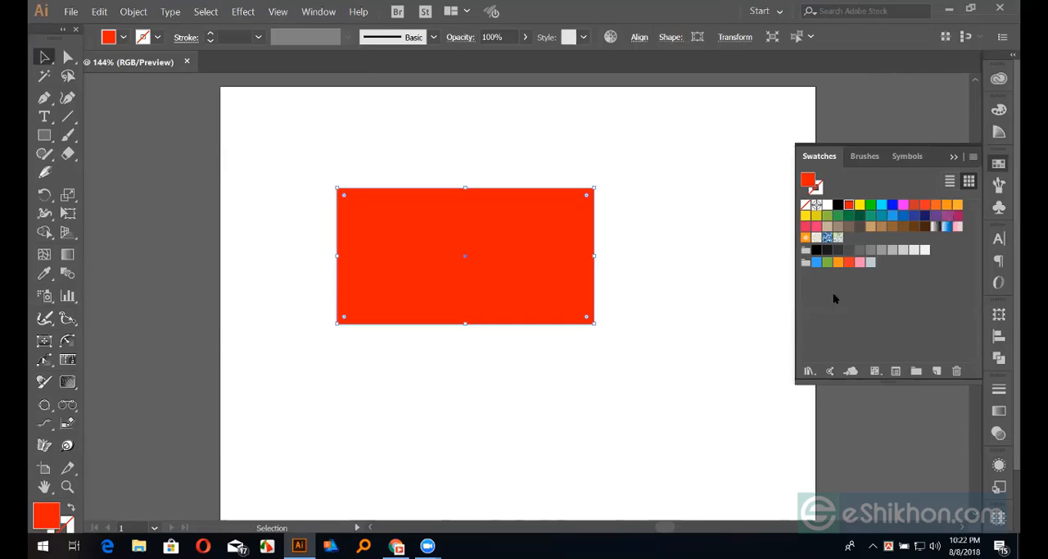
left_click_drag(522, 257, 527, 319)
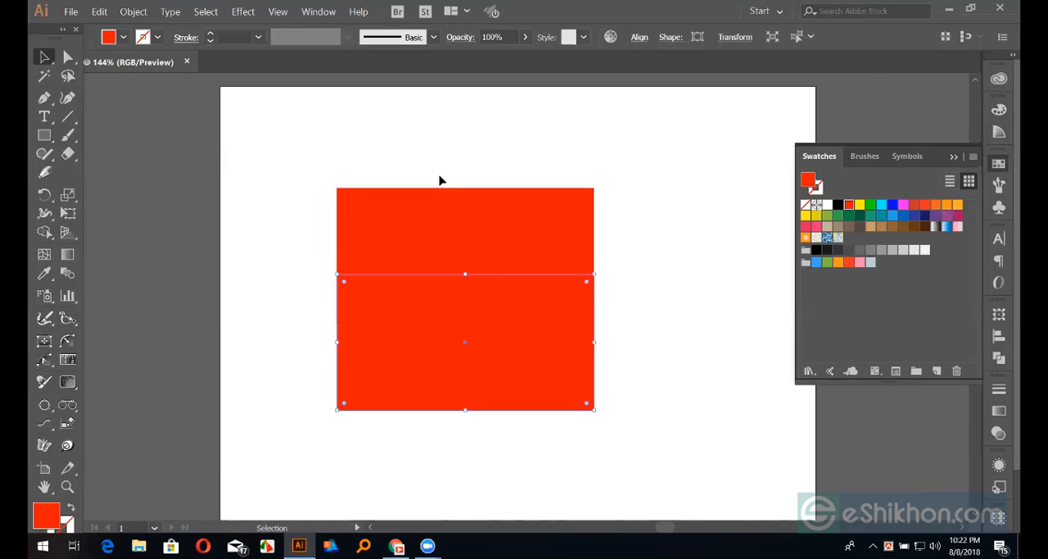
key("ctrl+z")
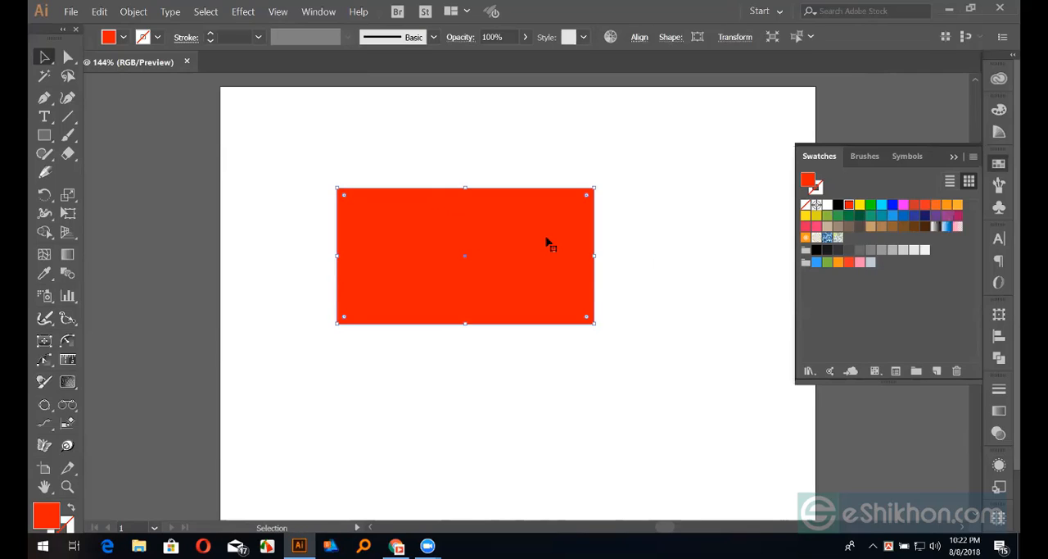
Fill the rear copy of the rectangle with black, leaving the front rectangle red
key("a")
left_click(540, 243)
key("v")
left_click(838, 205)
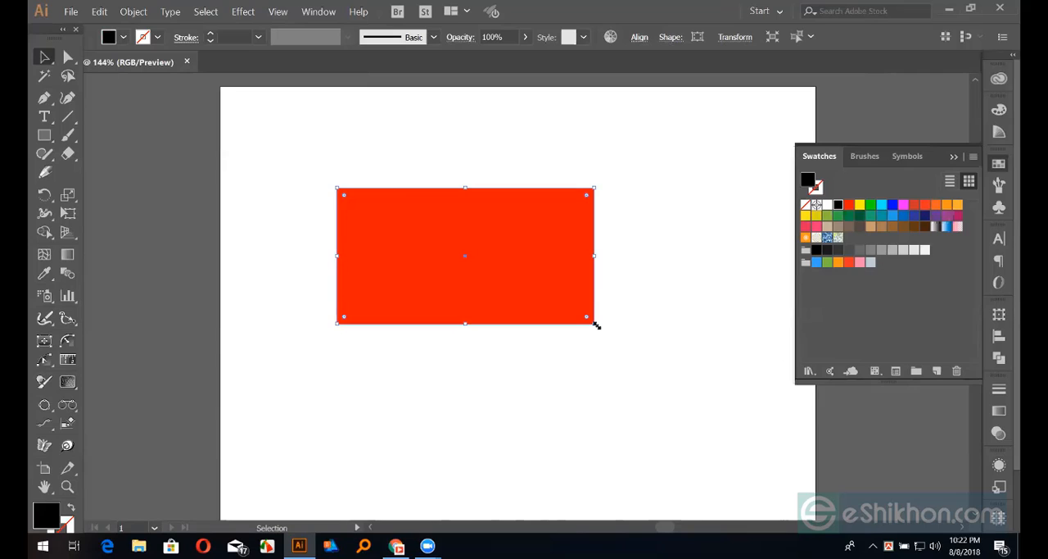
Try a Gaussian Blur on the black rear rectangle with the preview on, raising and lowering the radius from 10 pixels
left_click(239, 13)
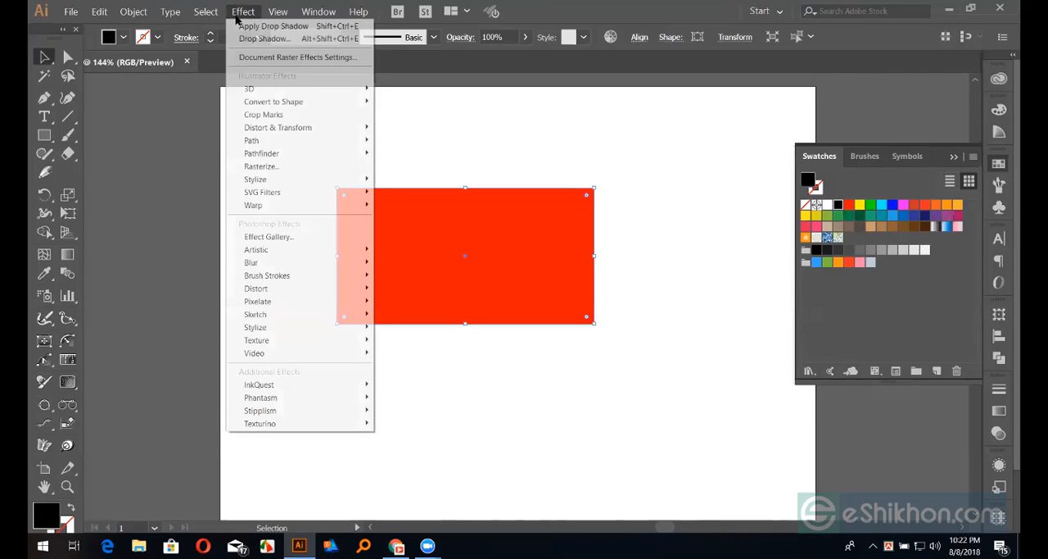
mouse_move(271, 263)
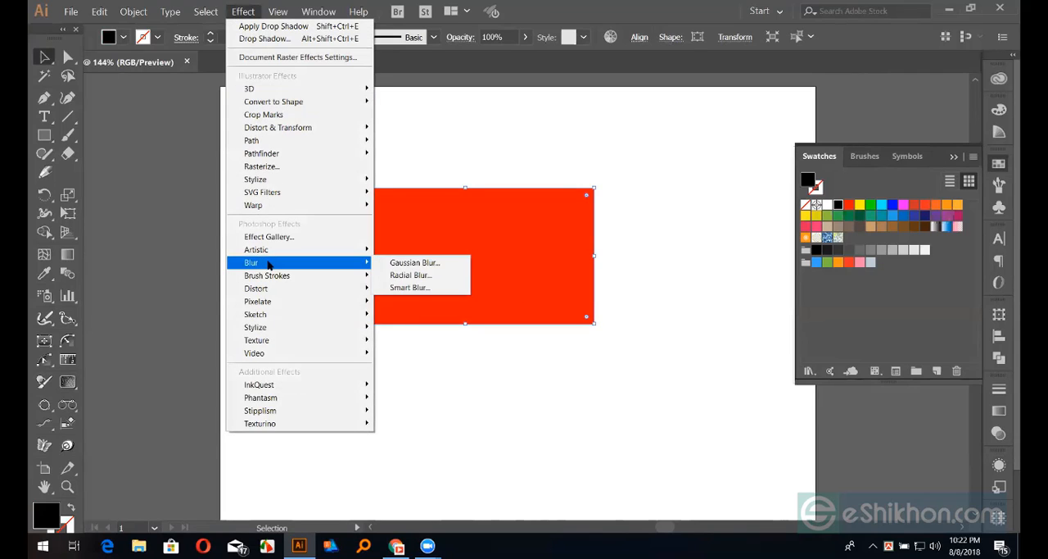
left_click(411, 264)
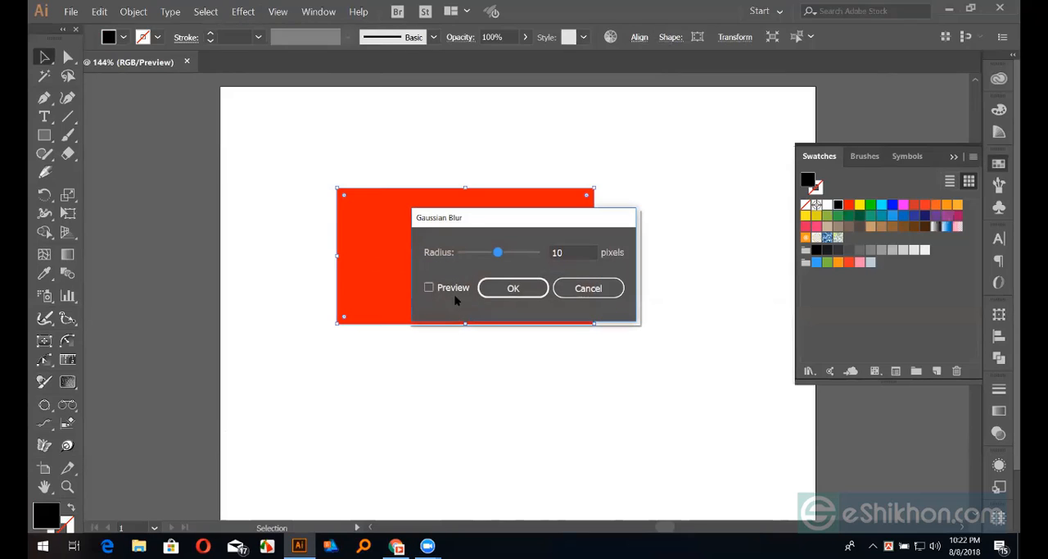
left_click_drag(524, 217, 749, 161)
left_click(652, 231)
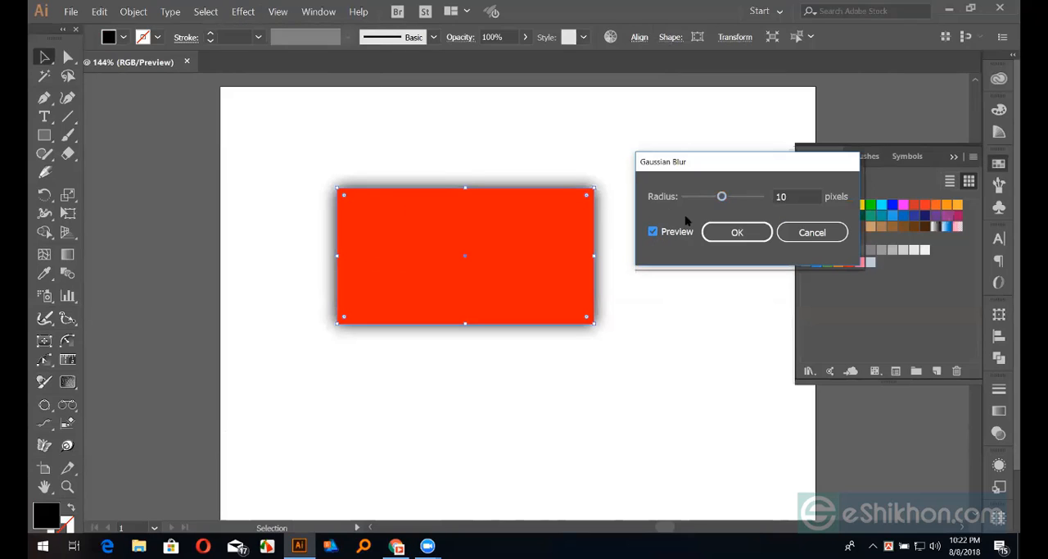
left_click_drag(720, 198, 733, 197)
mouse_move(733, 197)
left_mouse_down()
mouse_move(693, 197)
mouse_move(714, 199)
left_mouse_up()
key("Return")
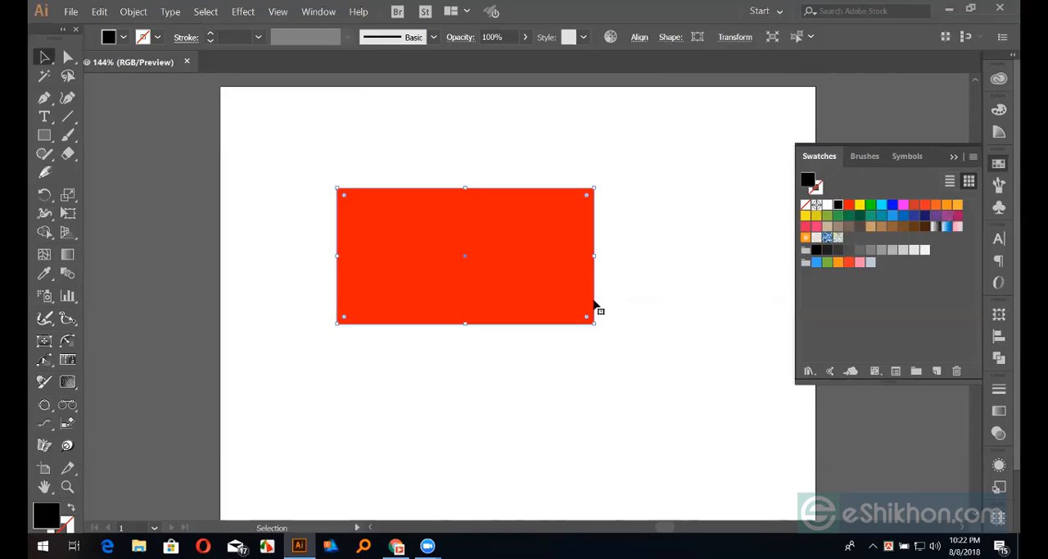
Enlarge the black rectangle slightly about its centre so it frames the red one, and try its opacity at 25% and 100%
left_click_drag(596, 324, 606, 330)
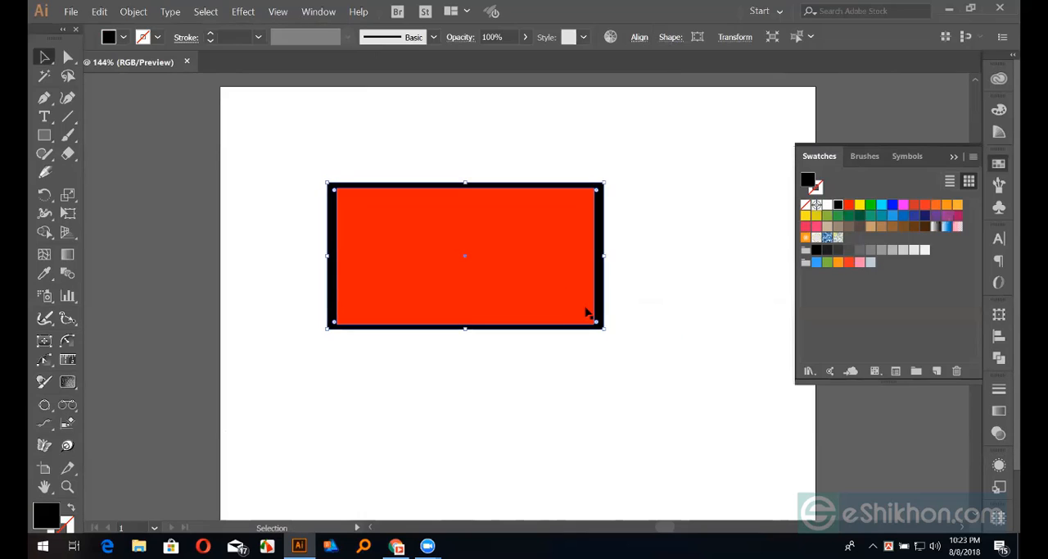
left_click(998, 432)
mouse_move(960, 408)
left_mouse_down()
mouse_move(955, 428)
mouse_move(915, 425)
mouse_move(956, 425)
left_mouse_up()
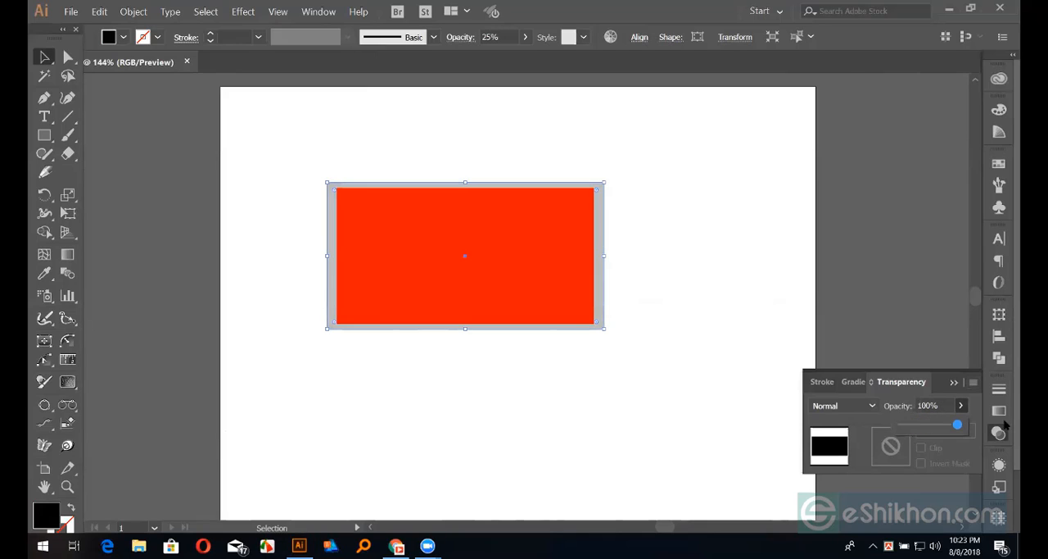
left_click(998, 434)
Delete the enlarged black rectangle behind the red one
left_click(773, 182)
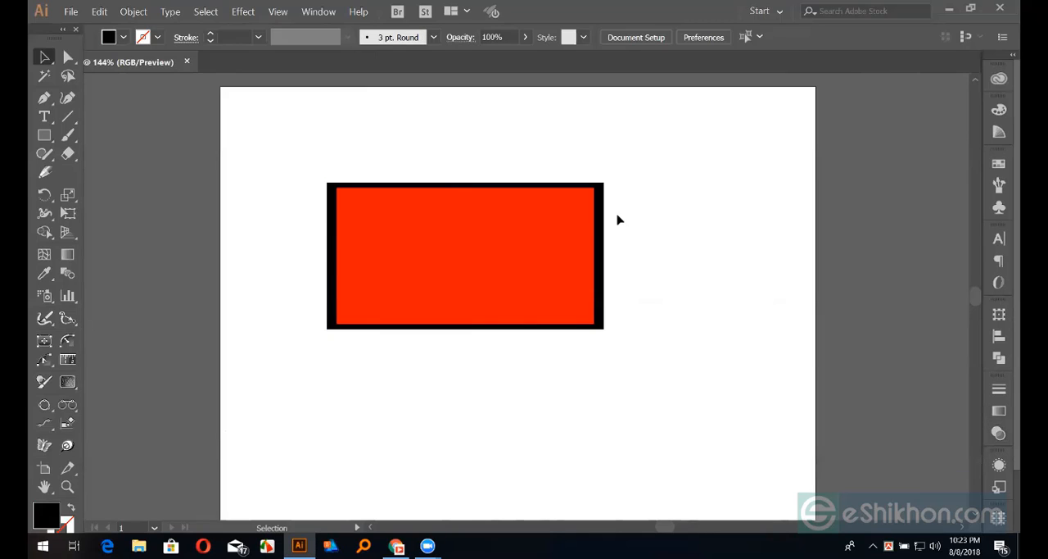
left_click(606, 228)
key("Delete")
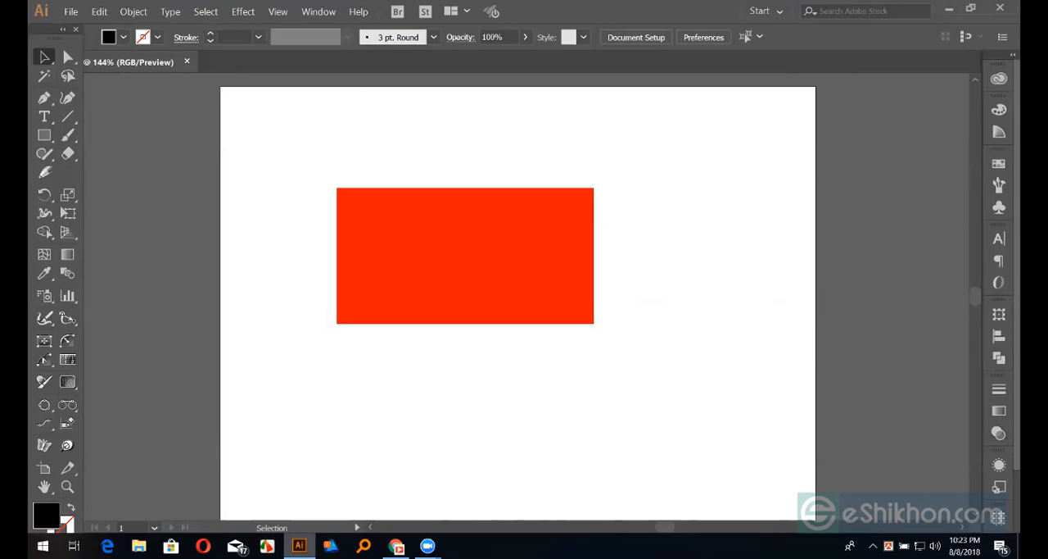
Switch to the browser and examine the shadows in the colourful card design posted in the Facebook course group
left_click(397, 545)
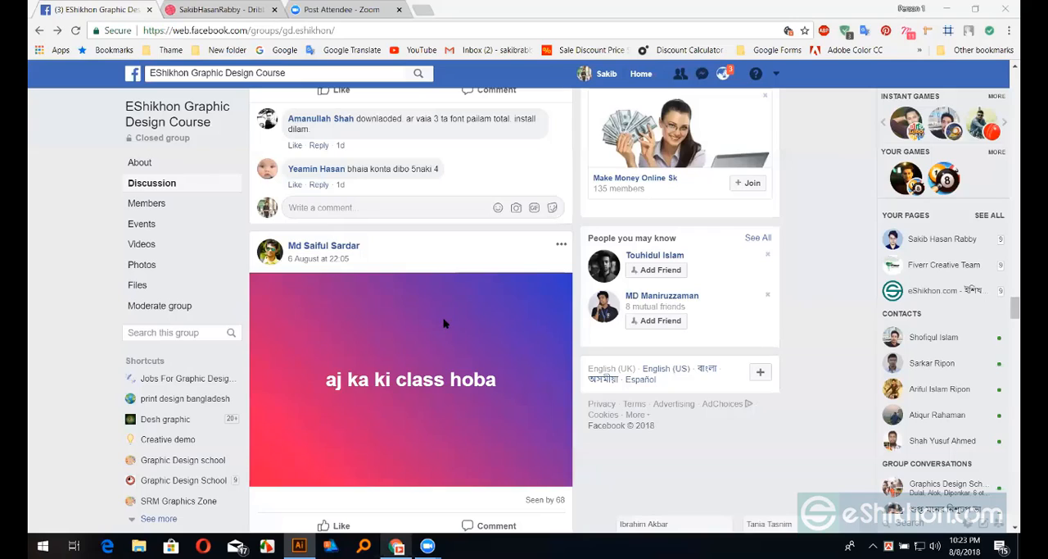
scroll(443, 323, "down", 5)
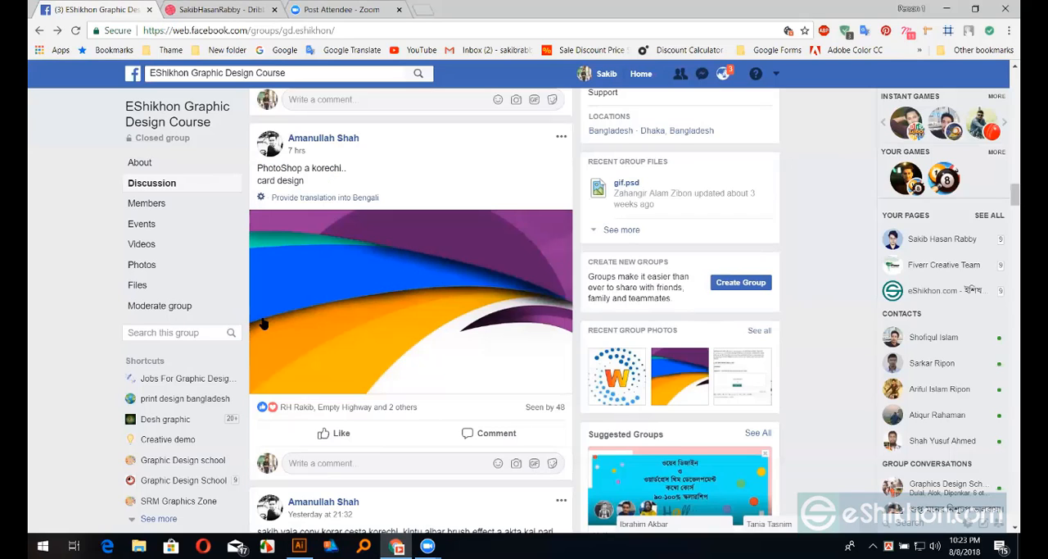
left_click(402, 284)
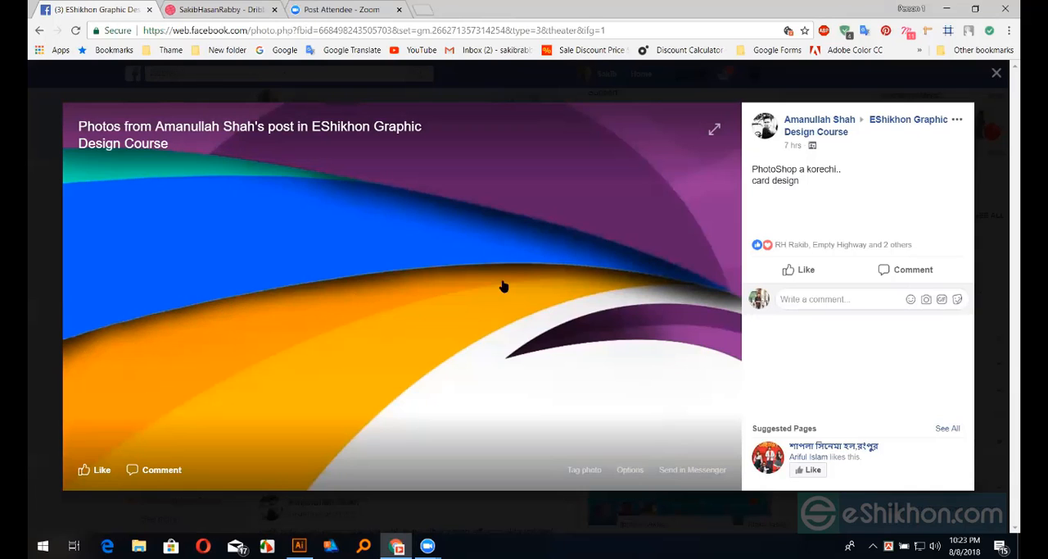
left_click(996, 73)
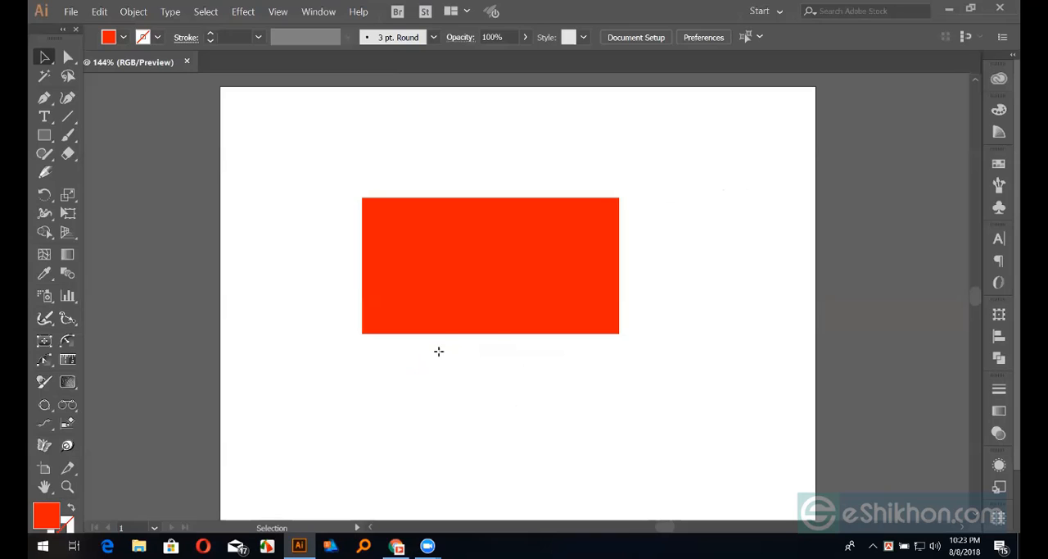
Draw a large red circle and place it over the lower-right part of the red rectangle
left_click_drag(496, 336, 562, 468)
left_click(44, 57)
left_click_drag(454, 281, 515, 303)
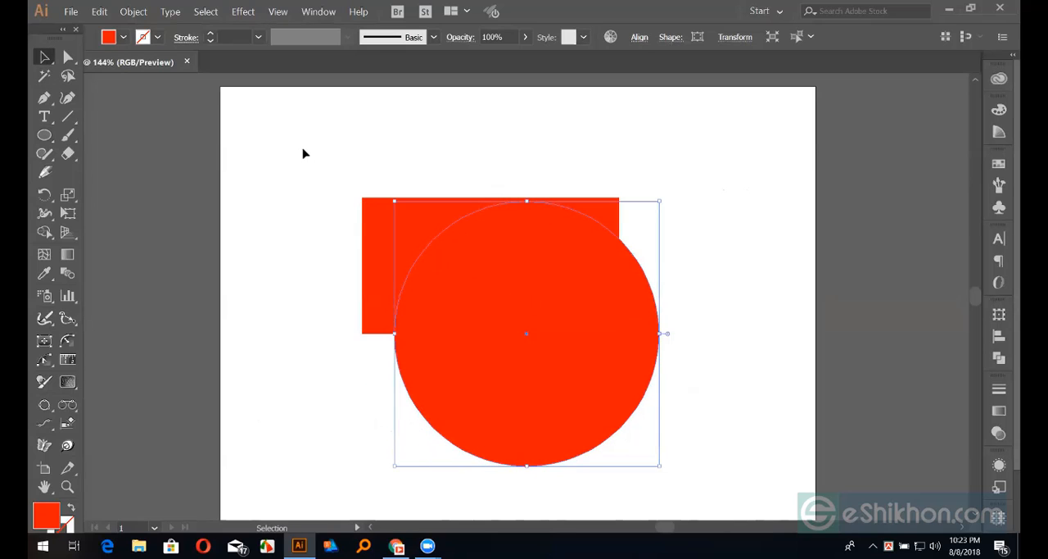
Divide the overlapping rectangle and circle into ungrouped pieces and delete the circle part that lies outside the rectangle
left_click_drag(314, 157, 561, 336)
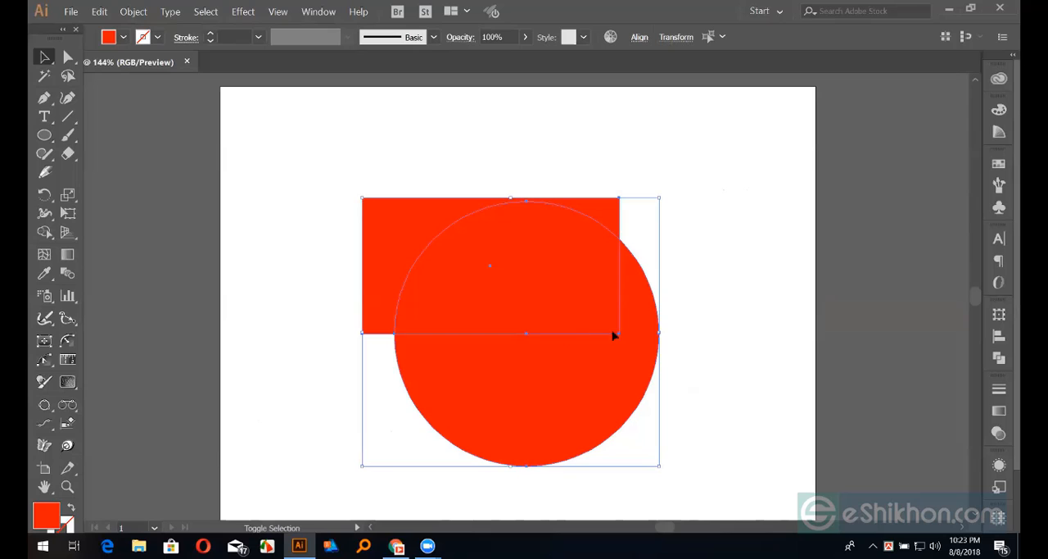
left_click(1000, 358)
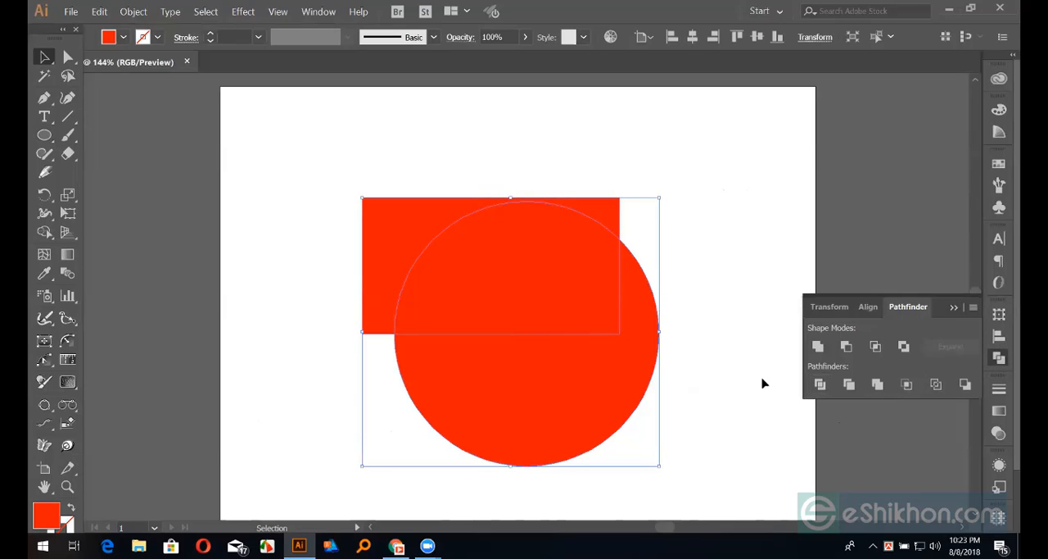
right_click(647, 327)
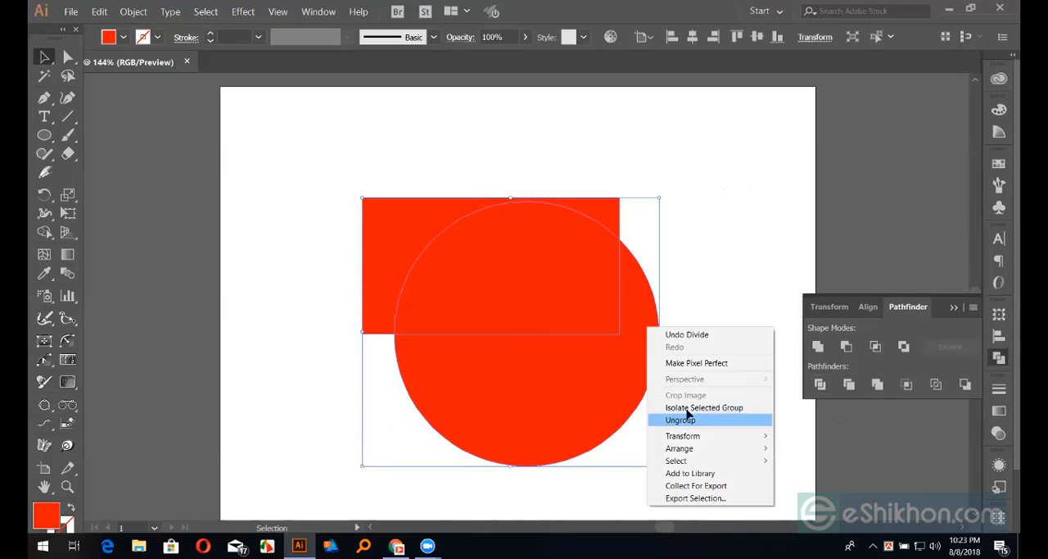
left_click(671, 418)
left_click(651, 369)
key("Delete")
Fill the curved circle piece inside the rectangle with the medium blue swatch
left_click(599, 294)
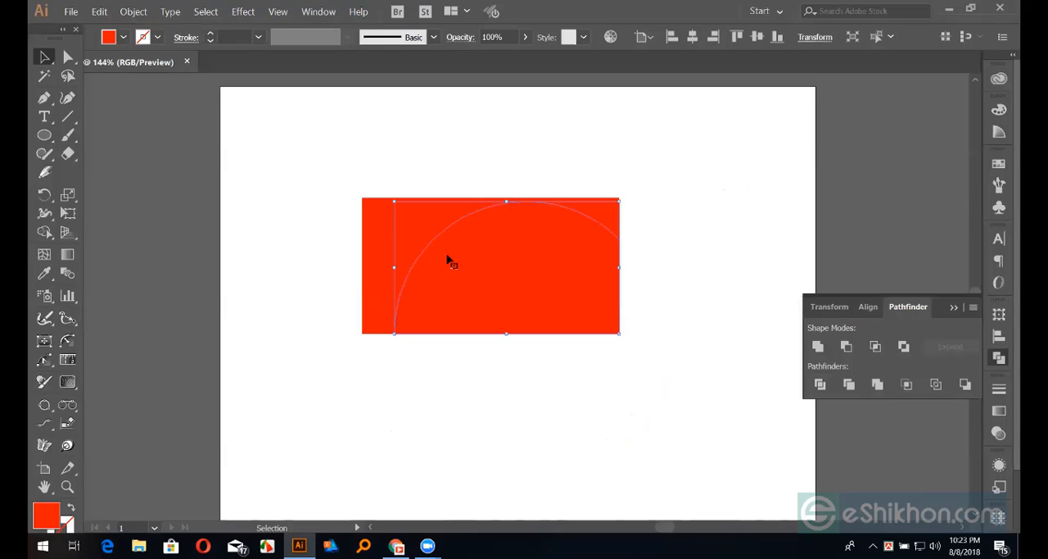
left_click(1000, 163)
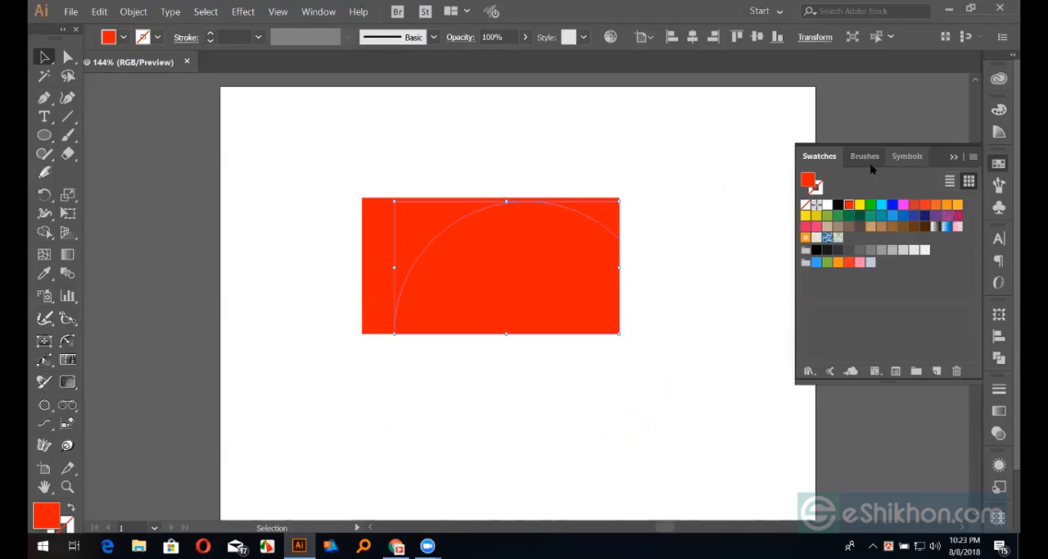
left_click(882, 205)
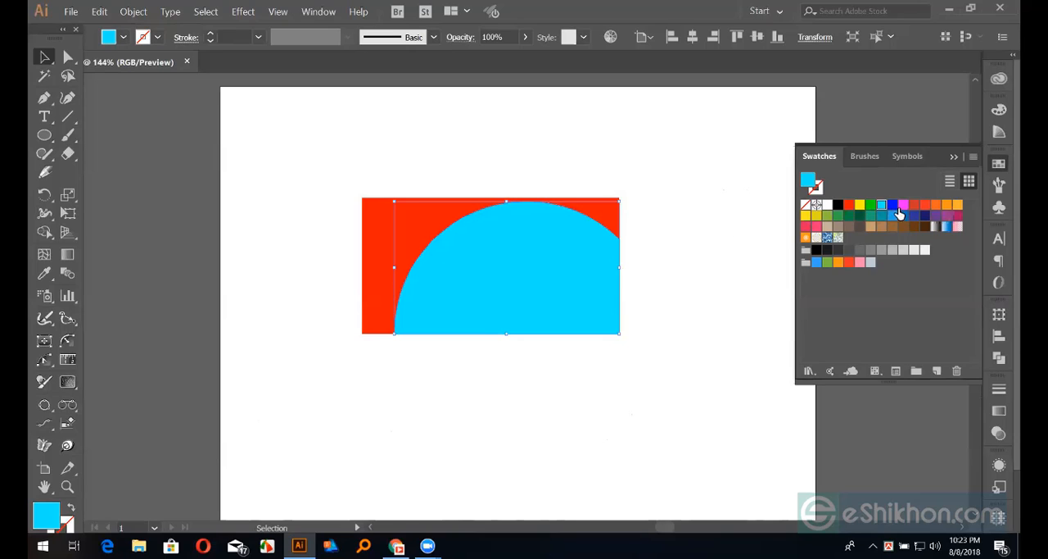
left_click(738, 218)
Zoom to 200% and select the red and blue pieces in turn to examine the curved edge between them
left_click(432, 224)
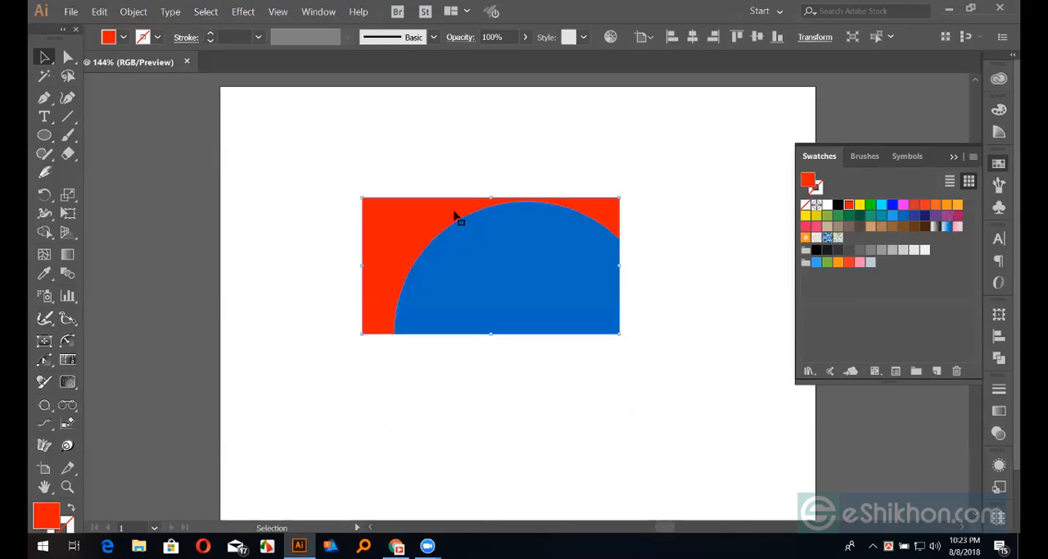
left_click(661, 226)
key("ctrl+plus")
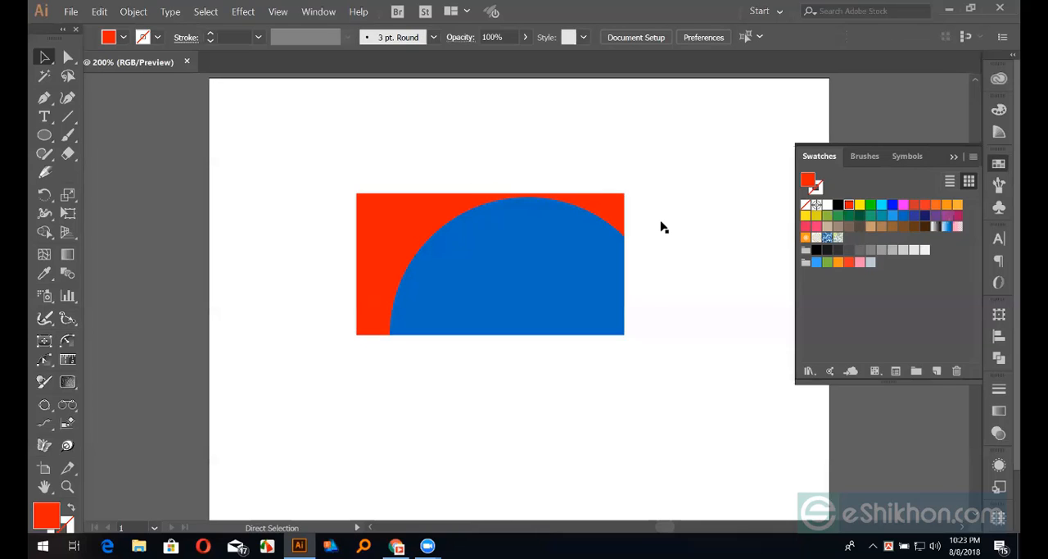
key("ctrl+plus")
left_click(386, 187)
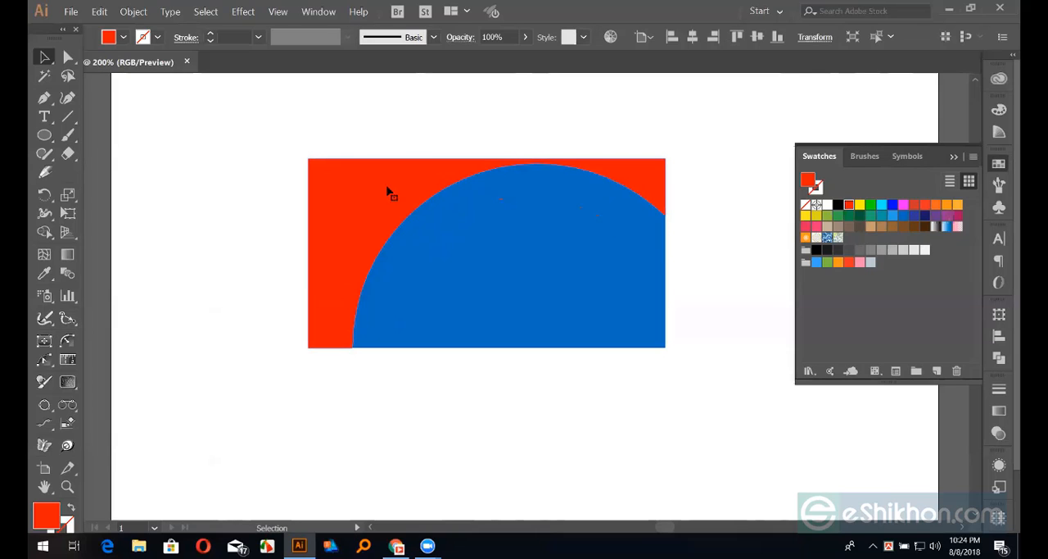
left_click(464, 413)
left_click(393, 271)
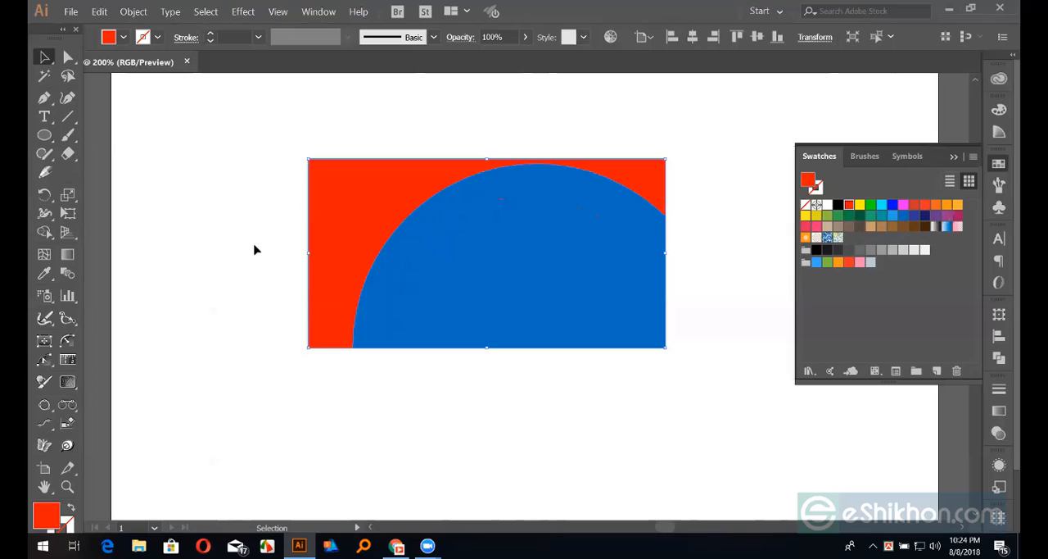
left_click(405, 352)
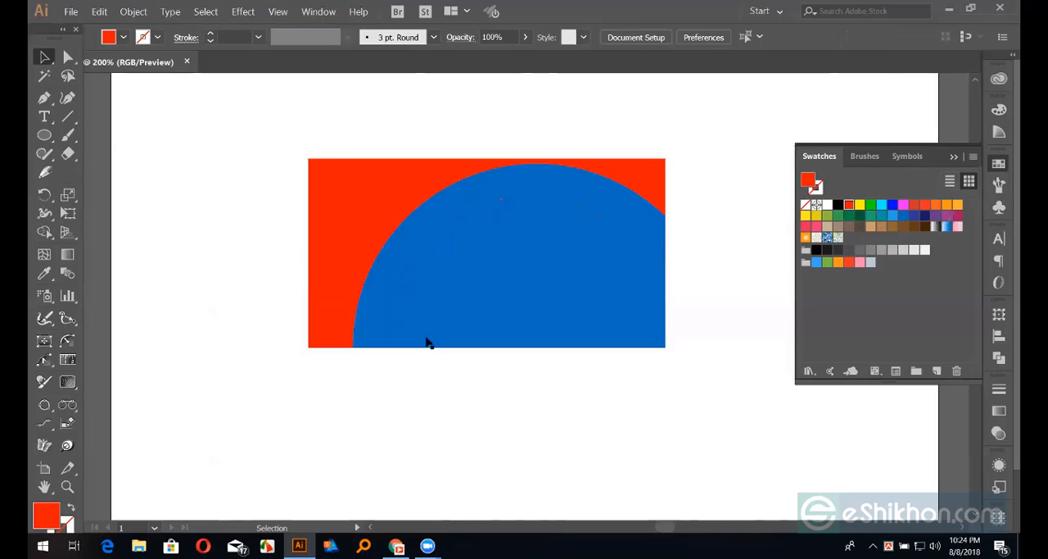
left_click(462, 307)
key("a")
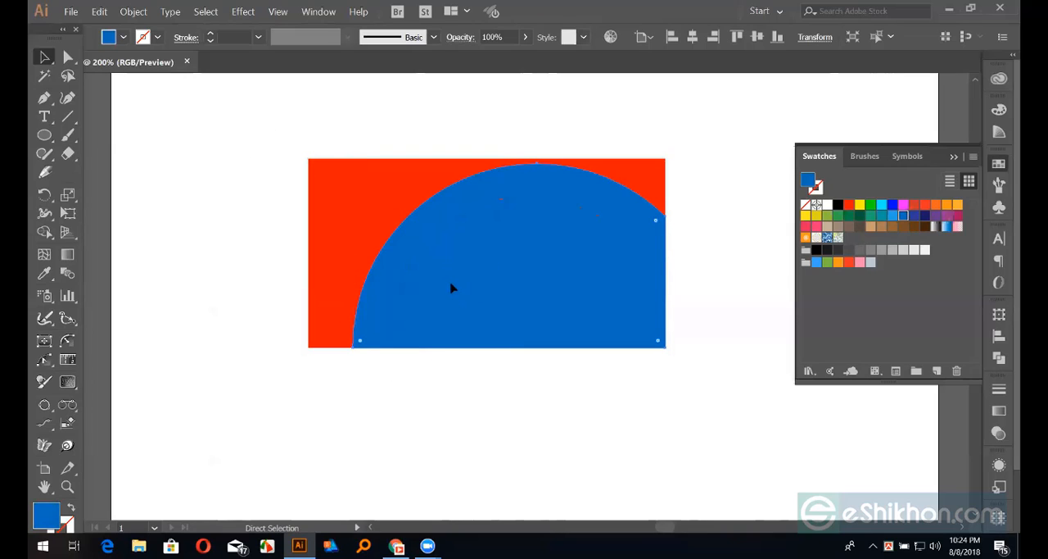
key("v")
left_click(450, 388)
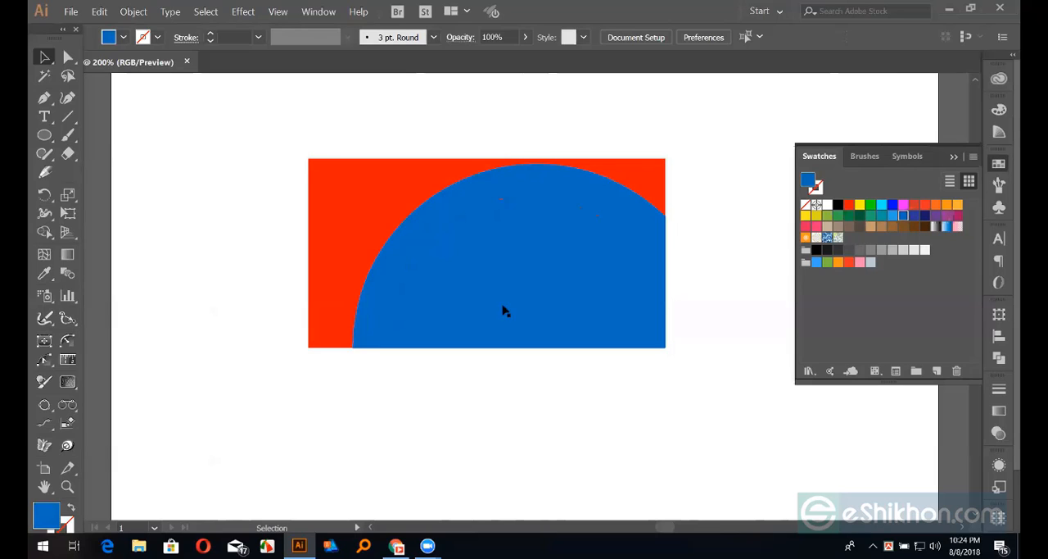
Try moving the blue piece down off the red shape, undo the move, and switch to the Direct Selection tool
left_click_drag(503, 308, 525, 401)
key("ctrl+z")
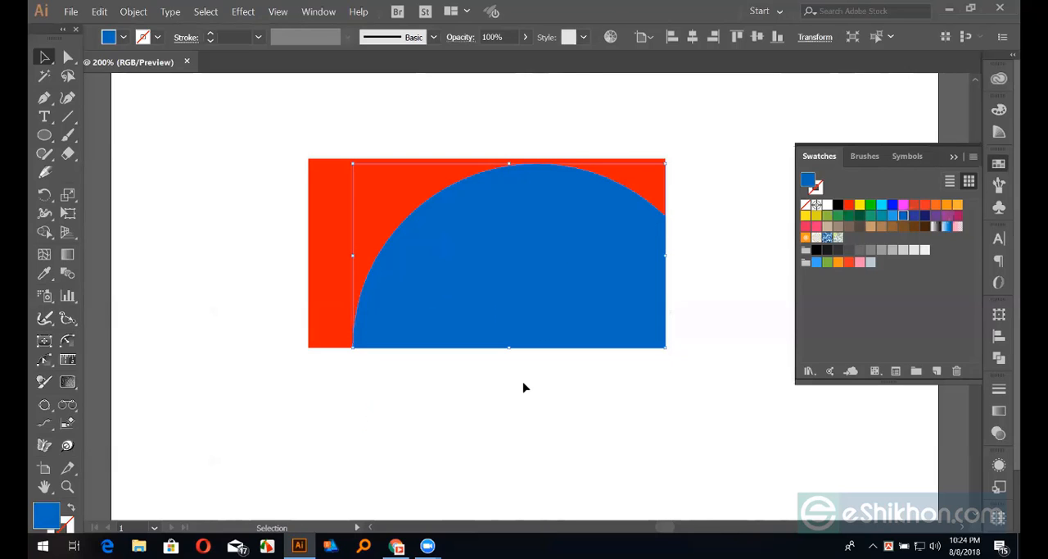
key("a")
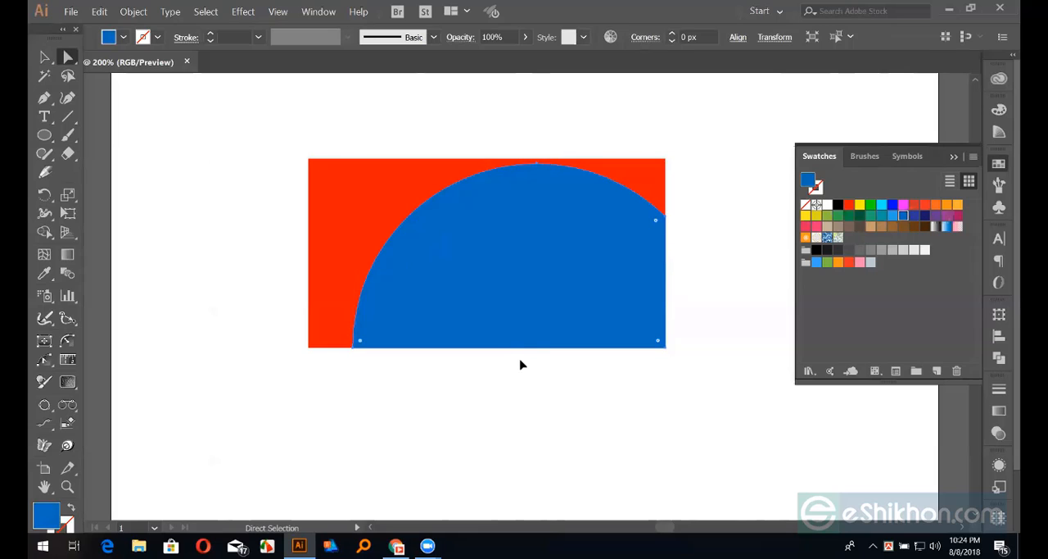
Copy the blue piece's curved upper edge and paste it in front, in the same place, as a separate open path
left_click(538, 166)
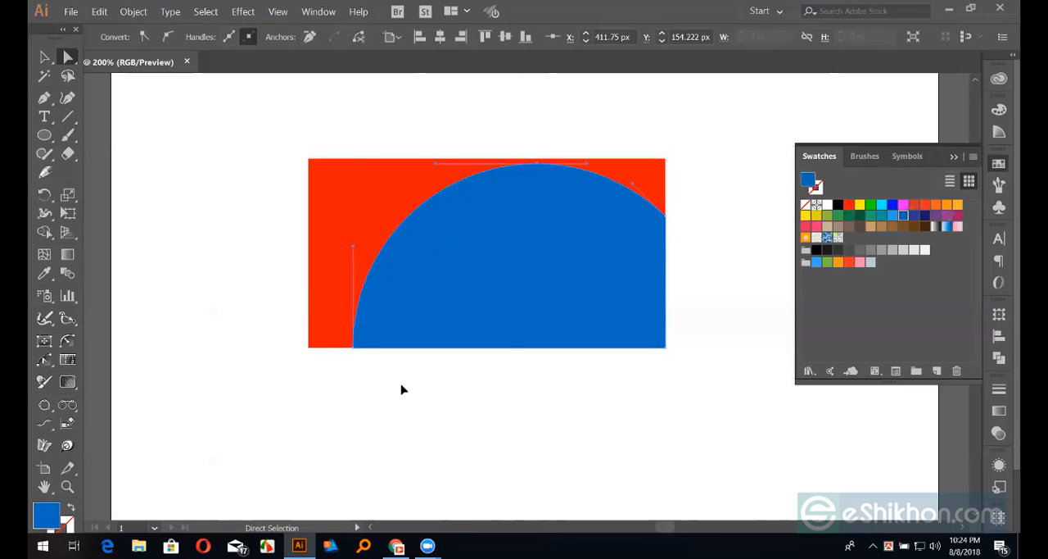
key("v")
key("ctrl+z")
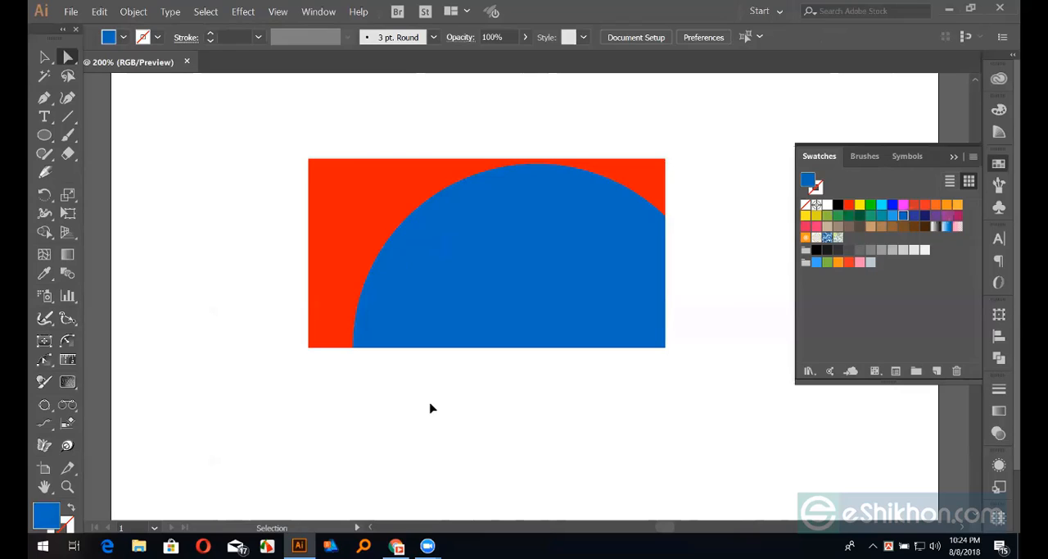
key("ctrl+z")
key("a")
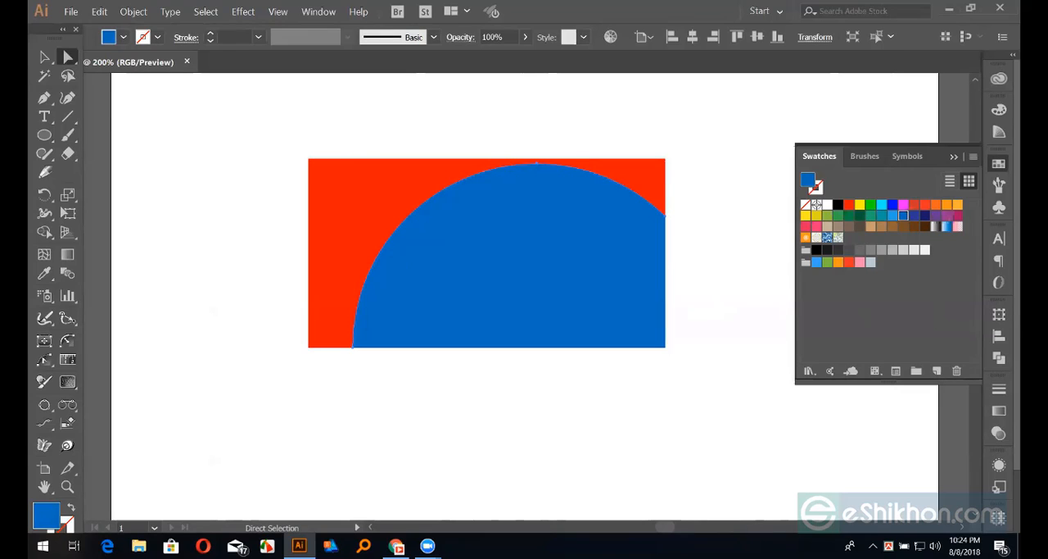
Give the copied arc no fill and a black stroke 4 pt wide
left_click(71, 508)
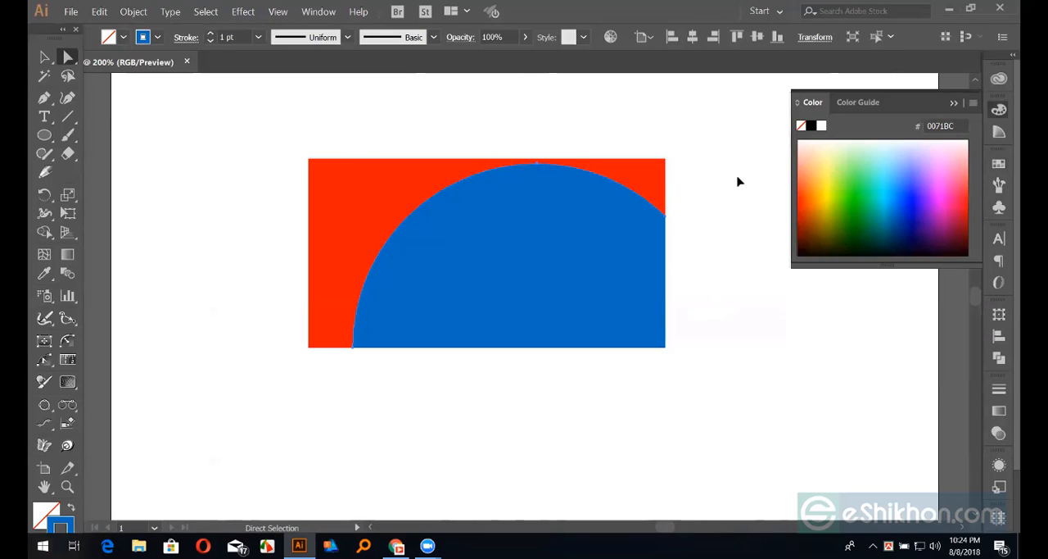
left_click(811, 125)
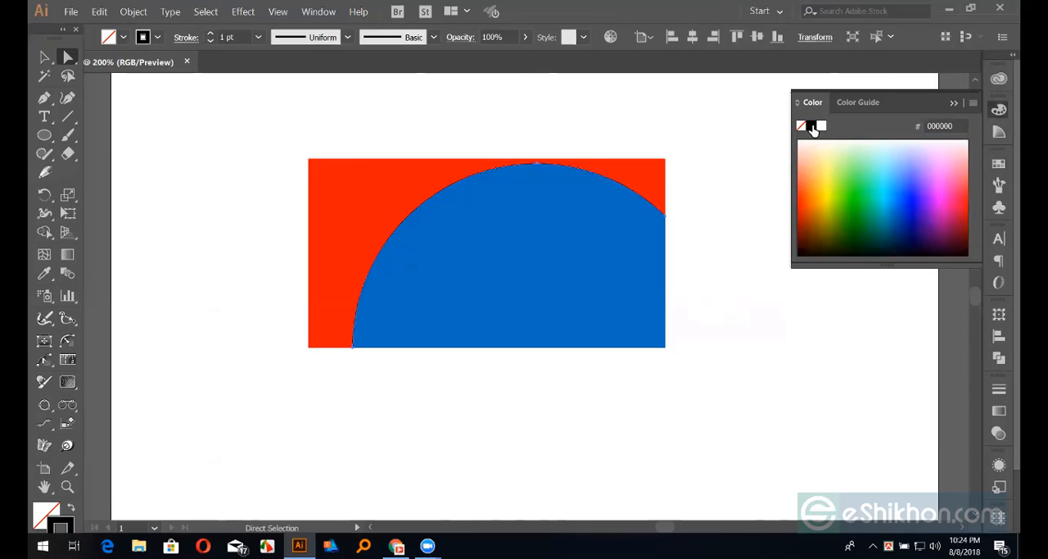
left_click(210, 34)
left_click(211, 35)
left_click(211, 34)
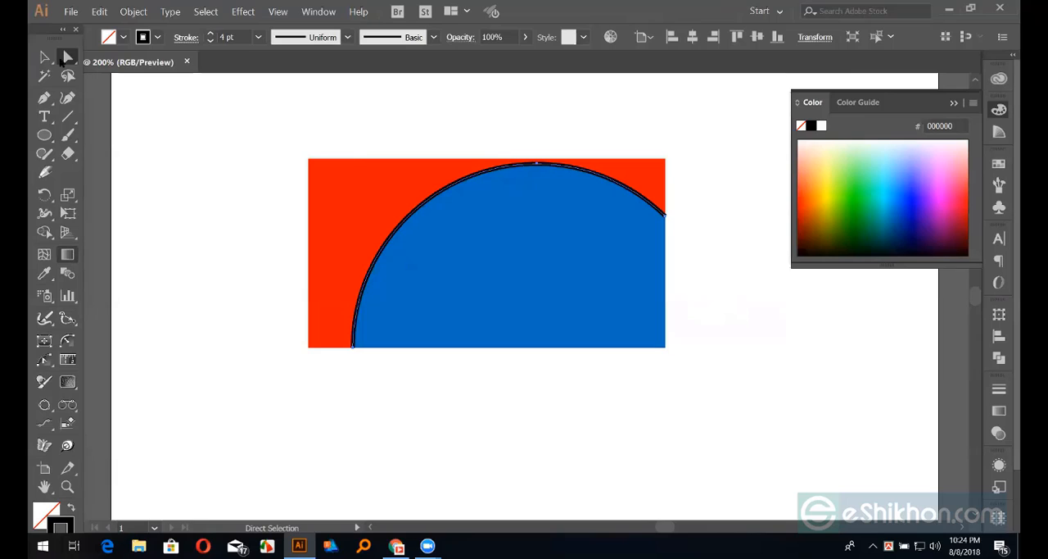
Taper the arc's stroke to a point at its lower-left end with the Width tool, then deselect it
left_click(44, 58)
left_click(176, 144)
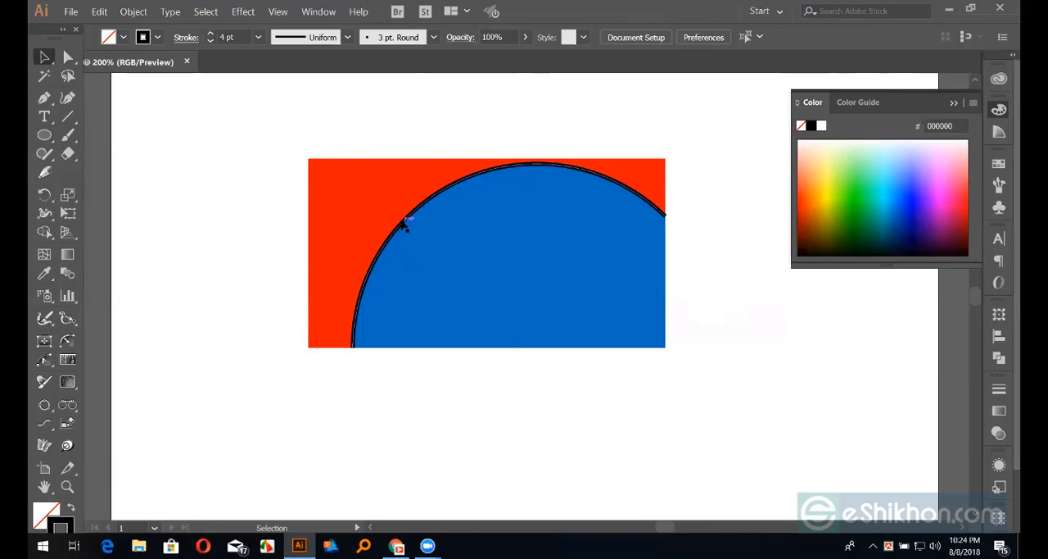
left_click(405, 228)
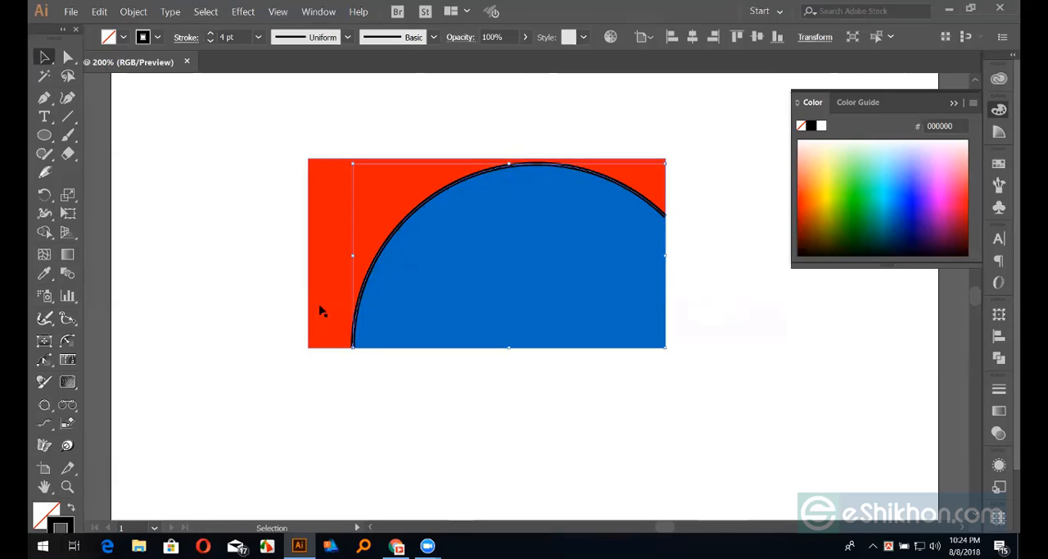
left_click(44, 212)
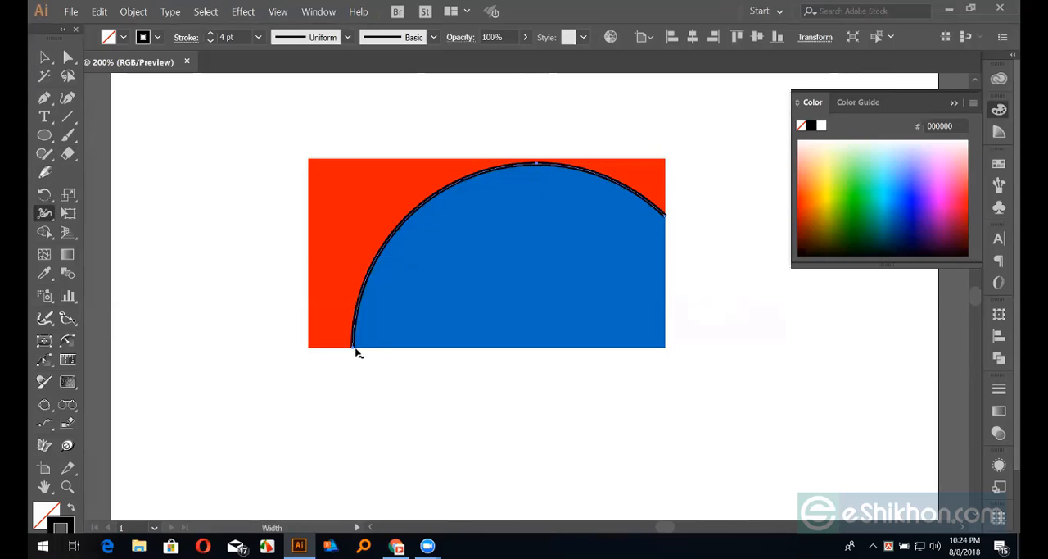
mouse_move(355, 351)
left_mouse_down()
mouse_move(374, 351)
mouse_move(339, 348)
left_mouse_up()
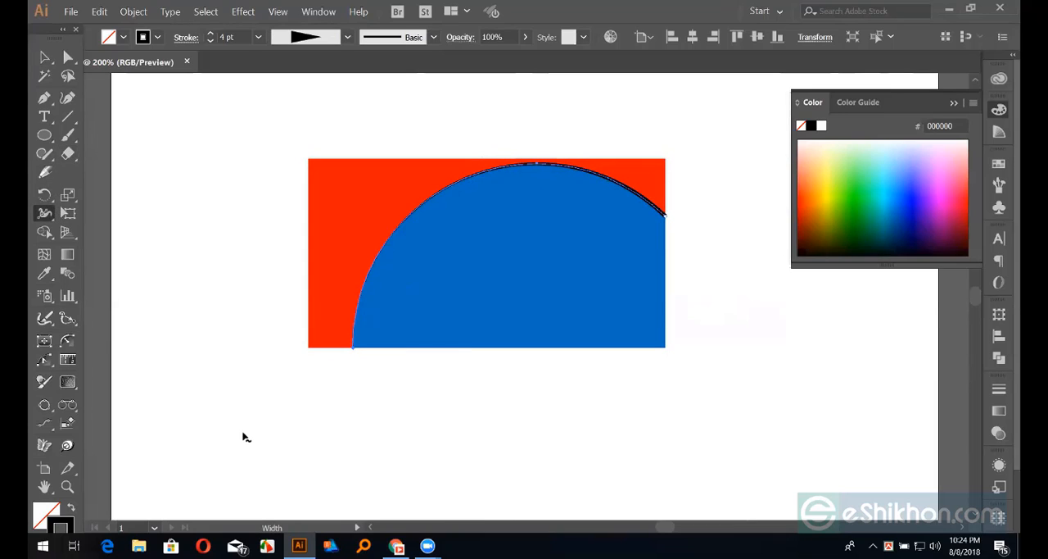
key("v")
left_click(398, 452)
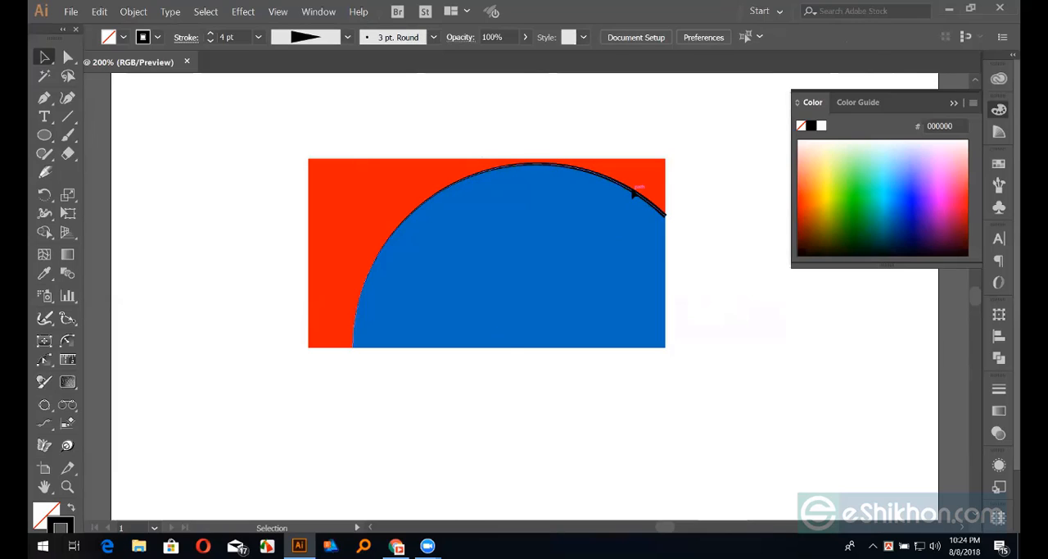
Lower the tapered black arc's opacity to 34% to make it a soft edge shadow
left_click(634, 190)
left_click(998, 427)
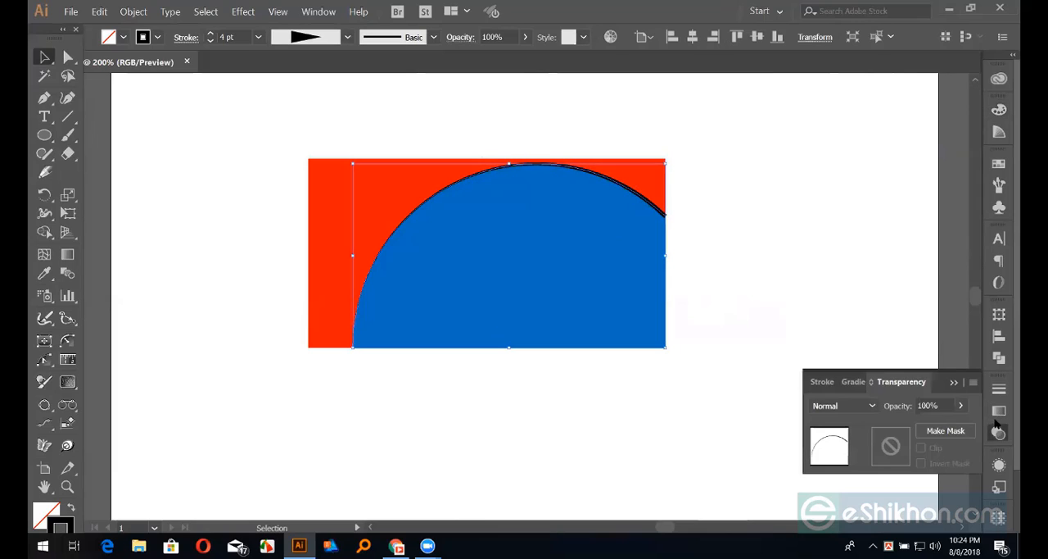
left_click(961, 406)
left_click_drag(957, 424, 918, 423)
left_click(849, 275)
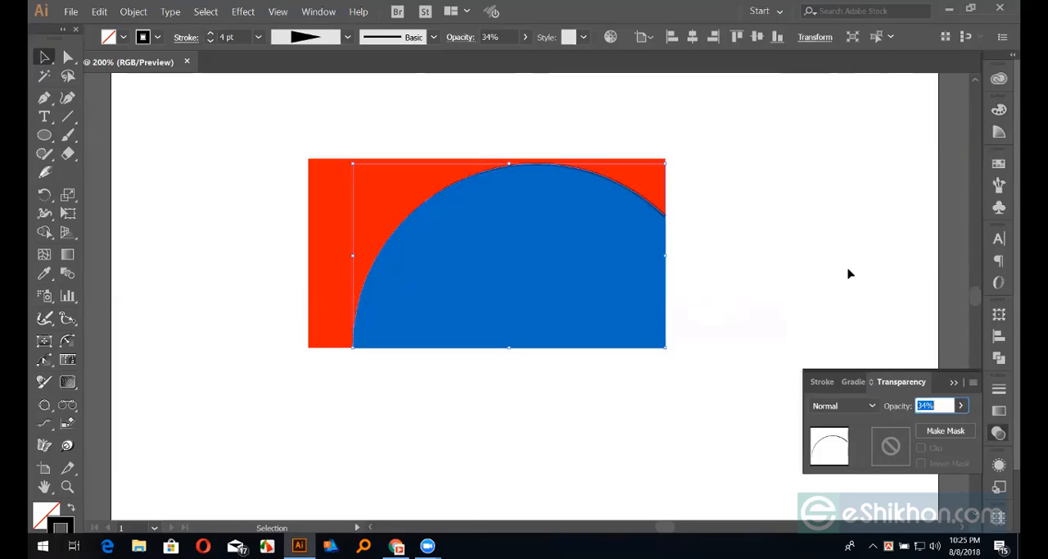
left_click(849, 275)
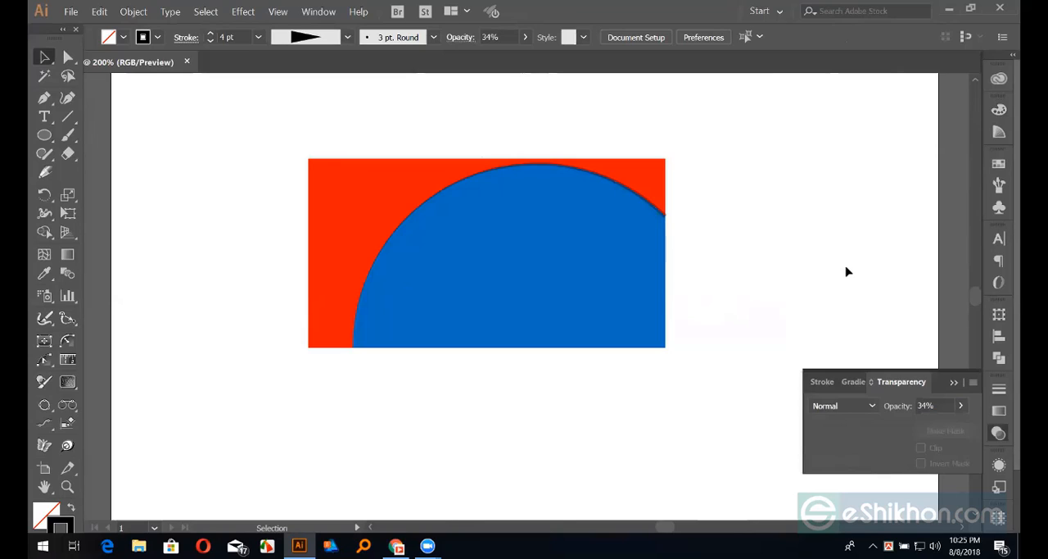
Delete the semi-transparent black arc between the red and blue pieces
left_click(649, 207)
key("Delete")
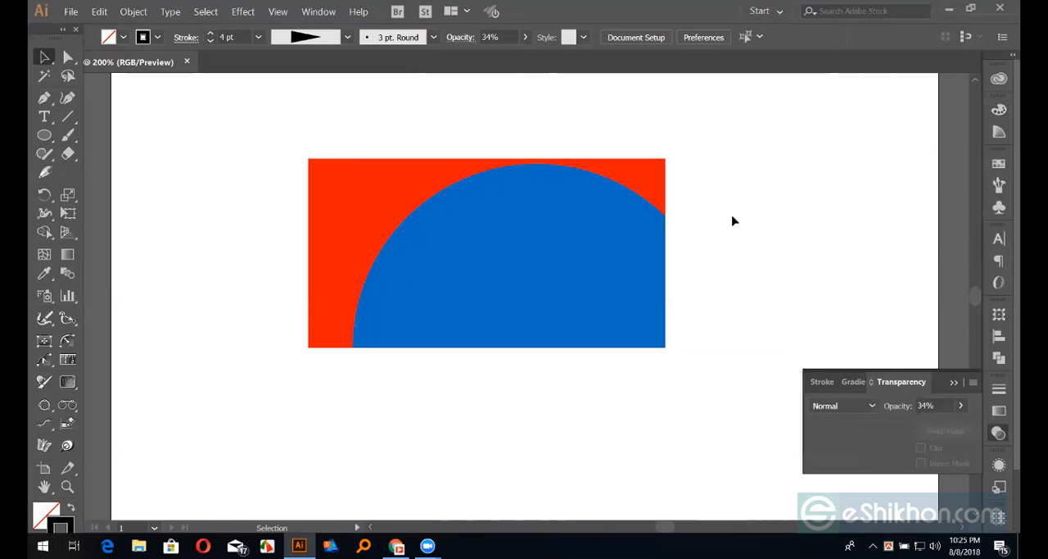
left_click_drag(447, 117, 647, 385)
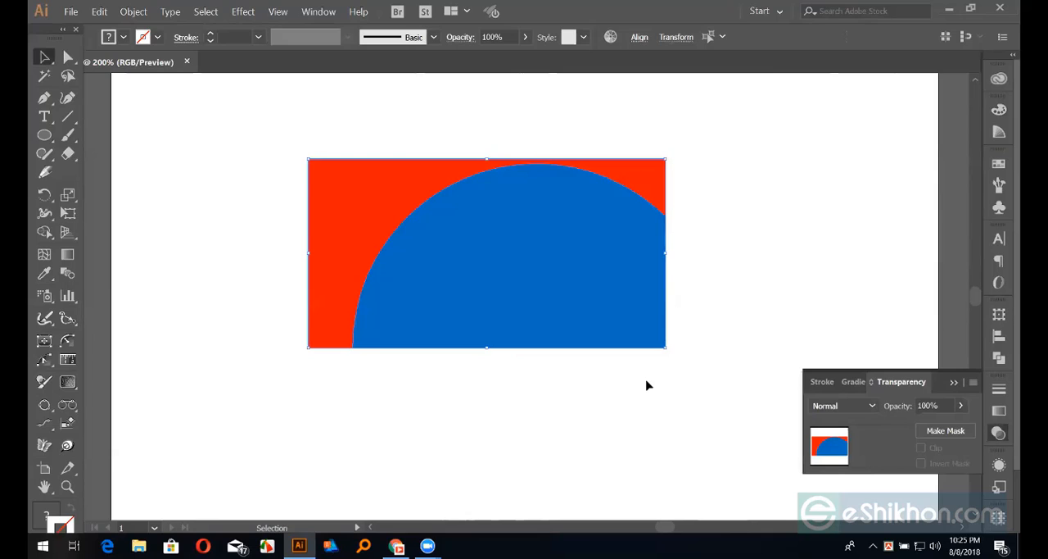
left_click(660, 385)
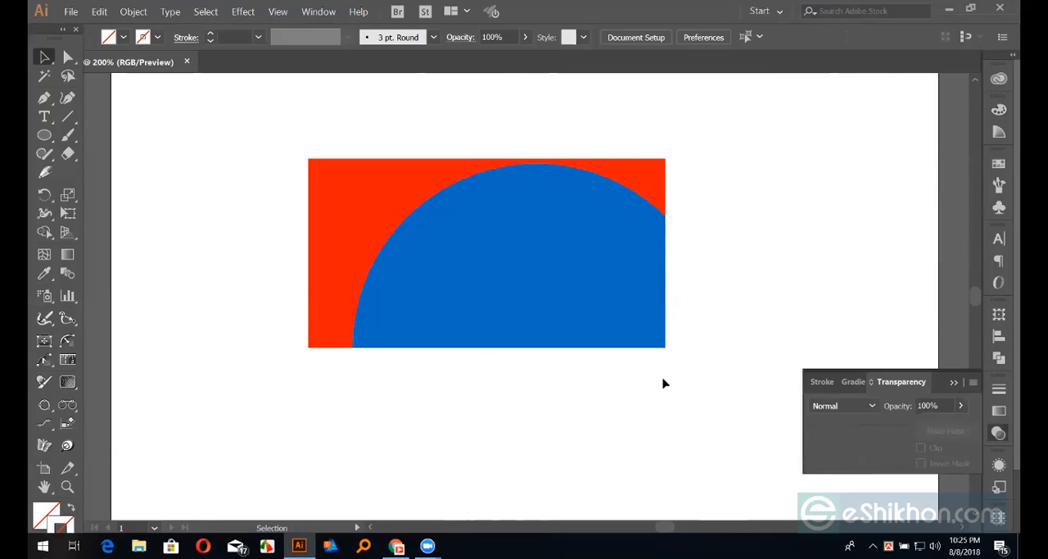
Select the red piece and the blue piece in turn to examine their fill colours
left_click(357, 216)
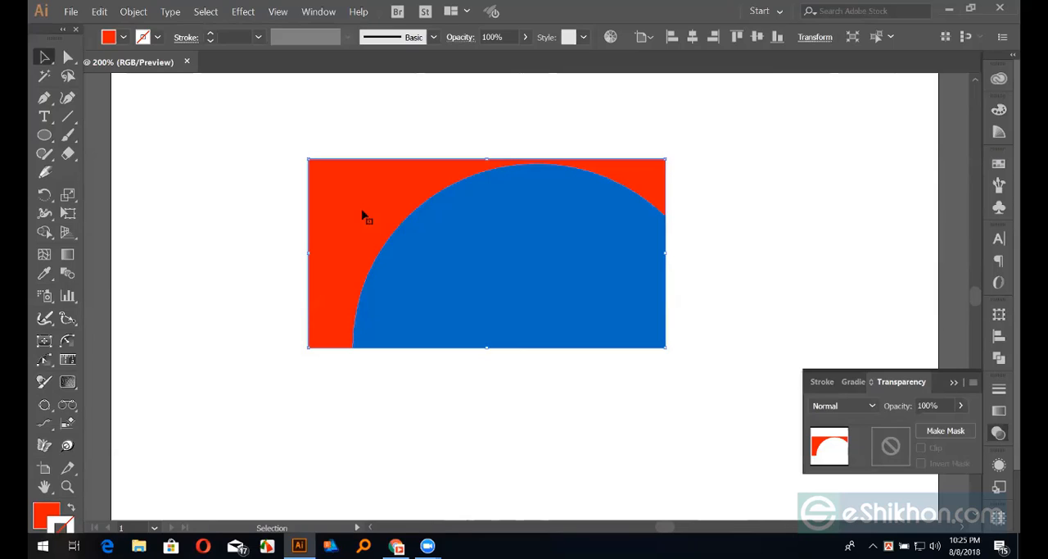
left_click(46, 514)
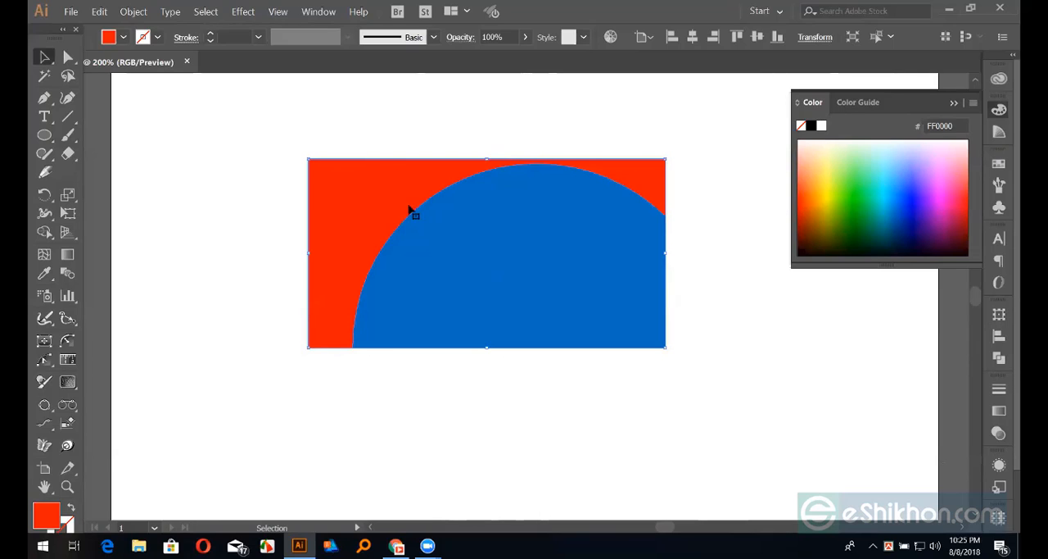
left_click(399, 452)
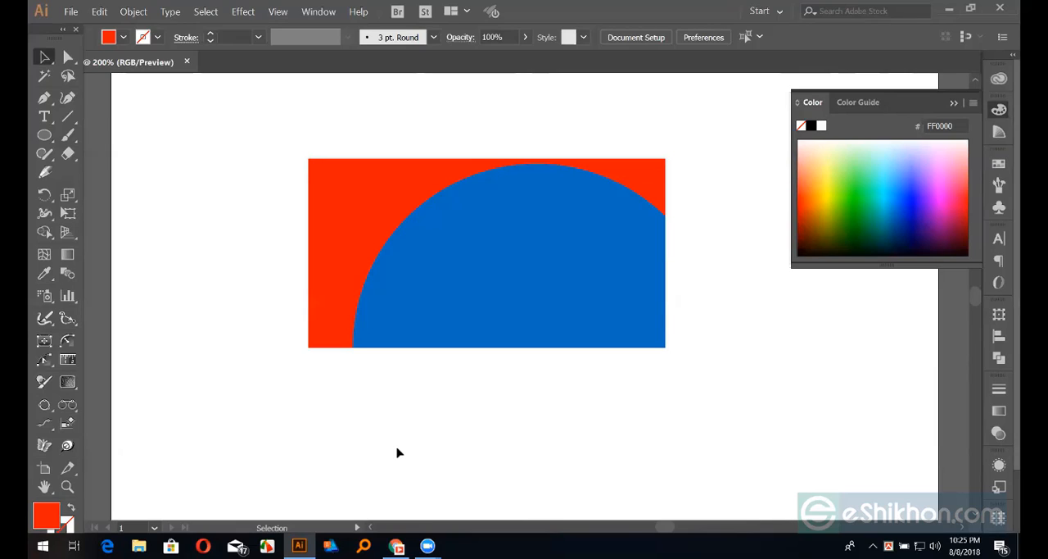
left_click(351, 230)
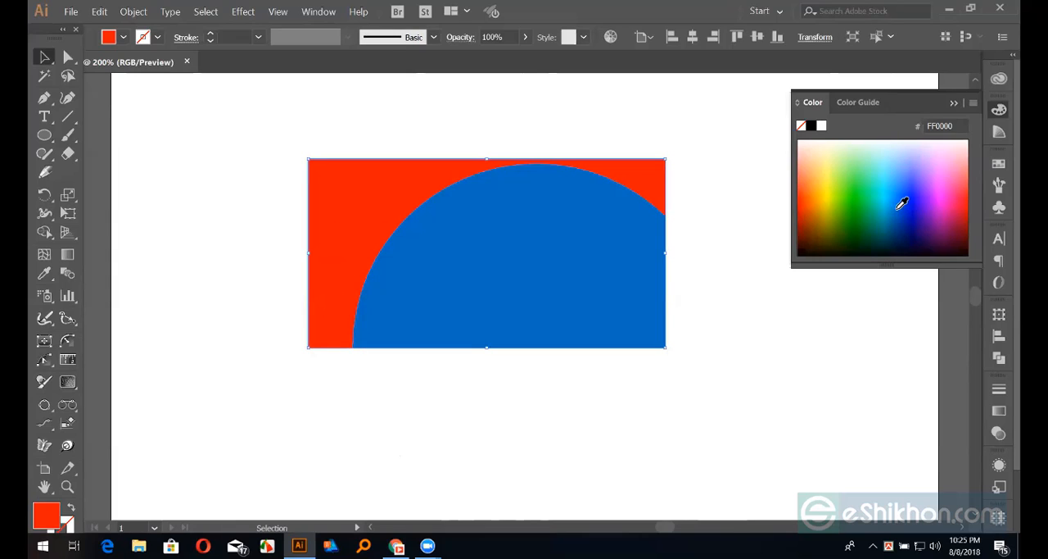
left_click(326, 133)
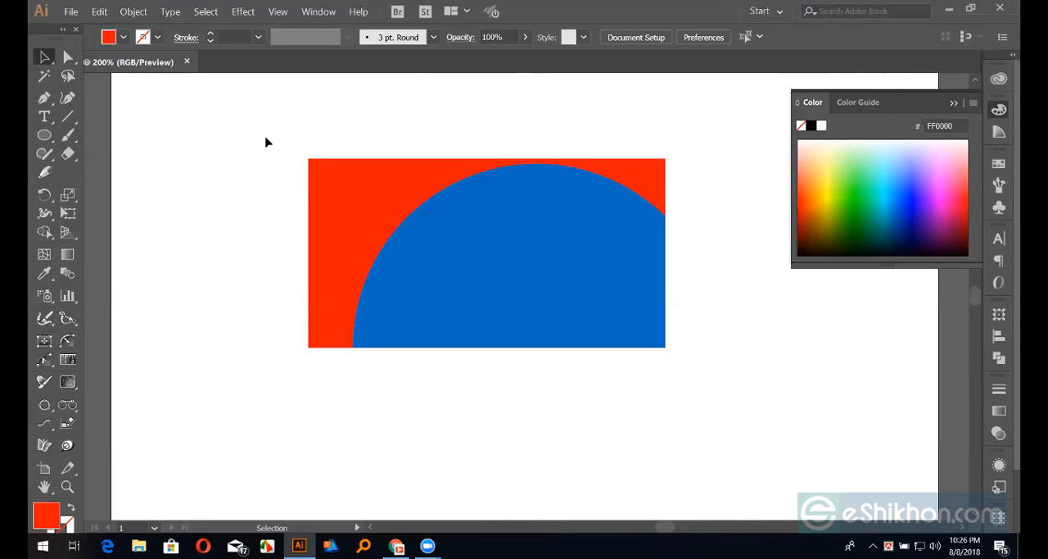
left_click(491, 277)
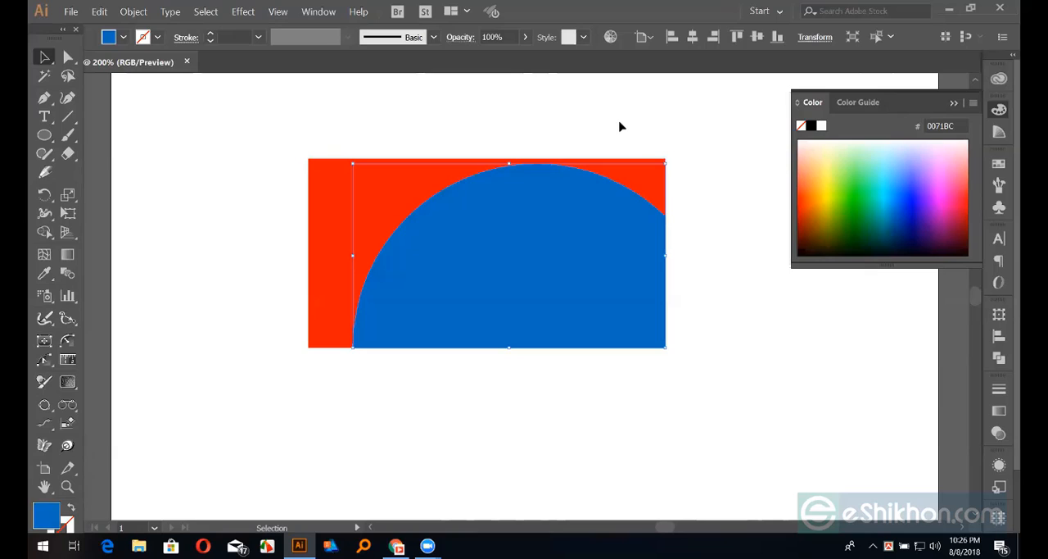
left_click(620, 126)
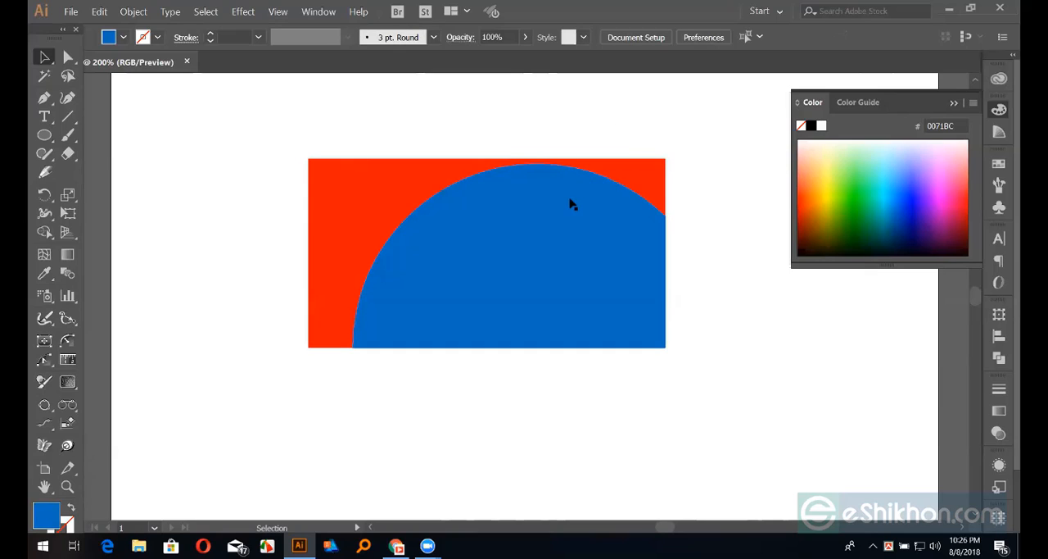
Outline the whole blue piece with a black 4 pt stroke
left_click(571, 203)
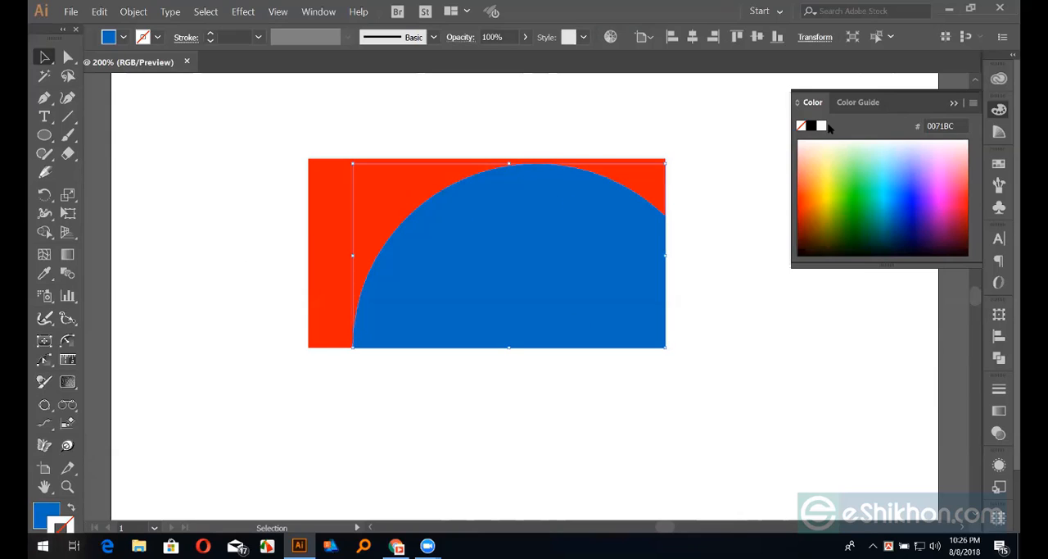
left_click(811, 126)
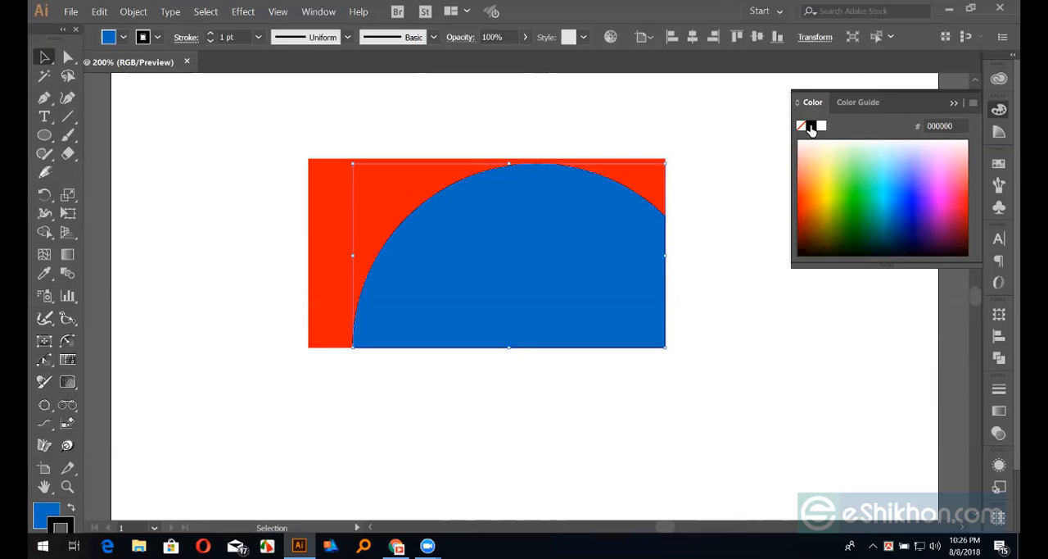
left_click(210, 34)
left_click(209, 33)
left_click(210, 34)
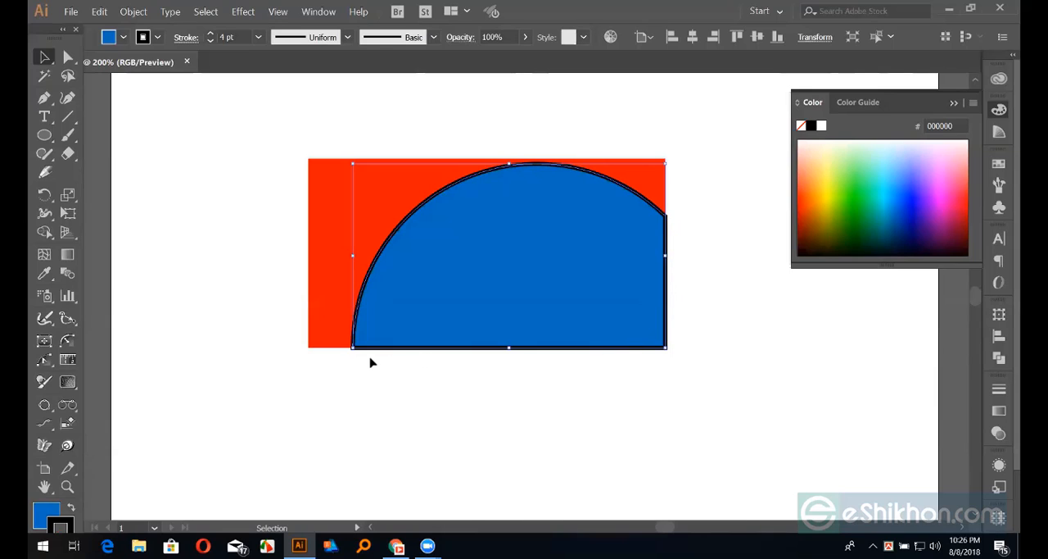
left_click(689, 306)
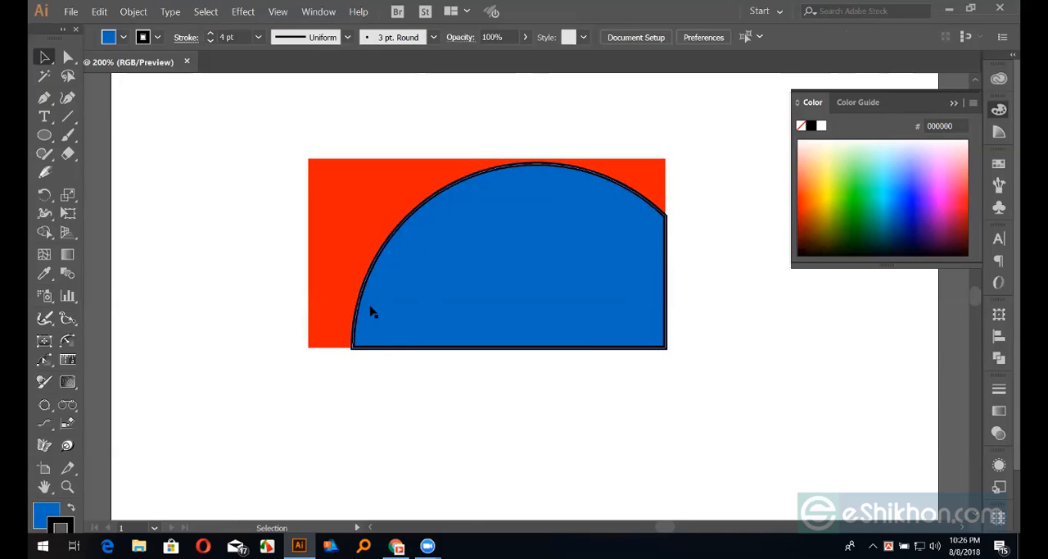
Remove the black stroke from the blue piece, keeping its blue fill
left_click(453, 324)
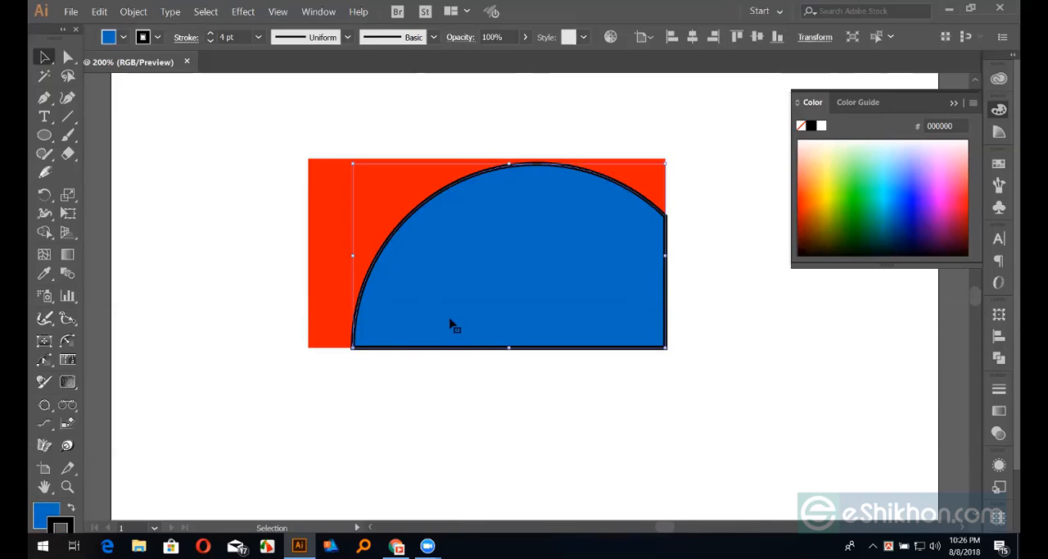
key("slash")
key("x")
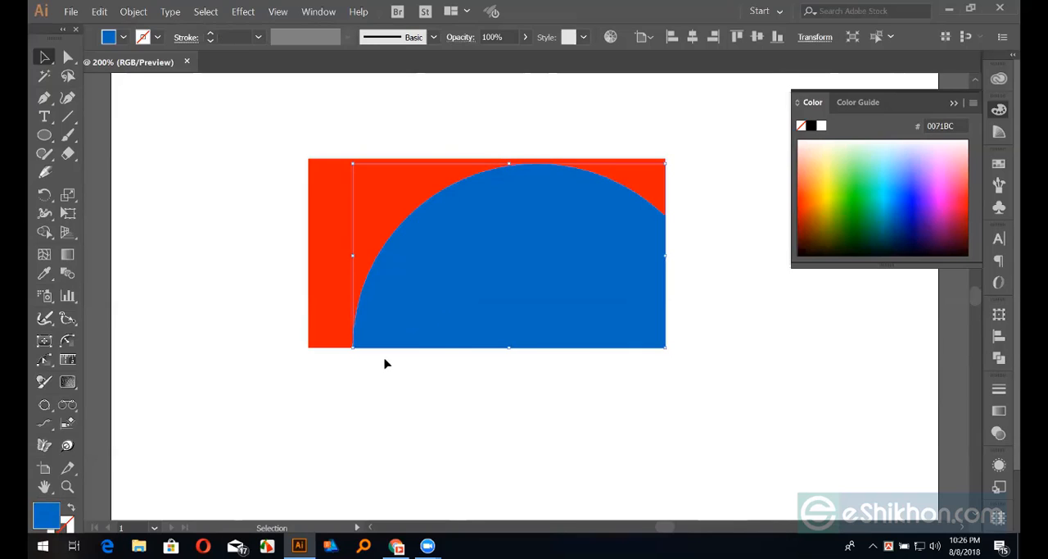
left_click(448, 389)
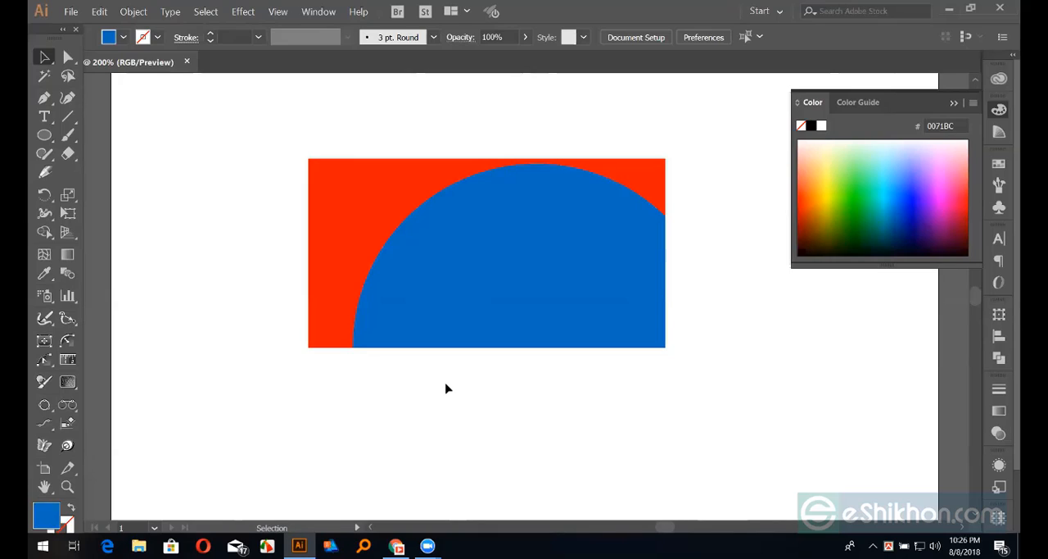
Collapse the colour settings and delete both the red and blue pieces from the artboard
scroll(447, 386, "down", 1)
left_click(954, 103)
left_click_drag(243, 131, 629, 393)
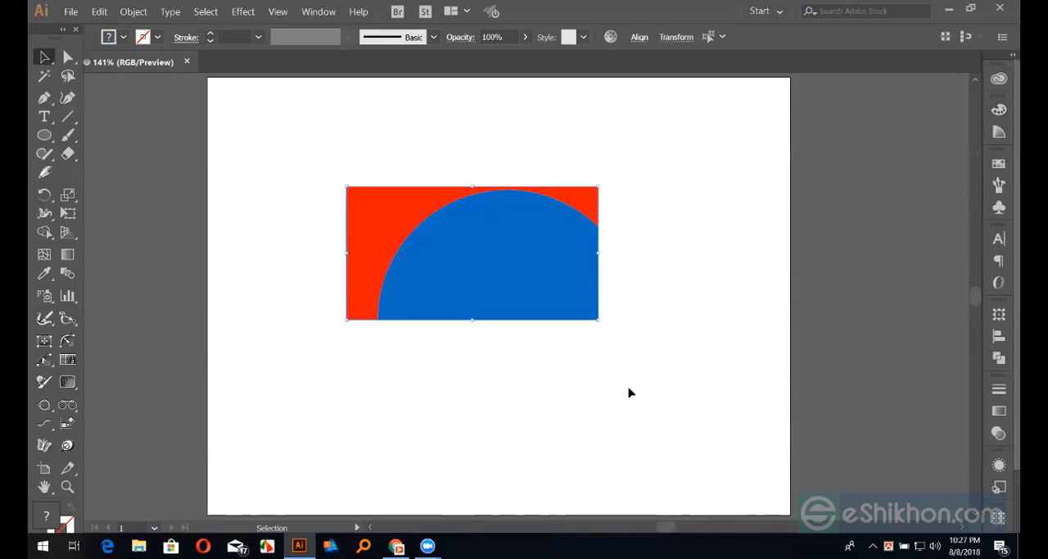
key("Delete")
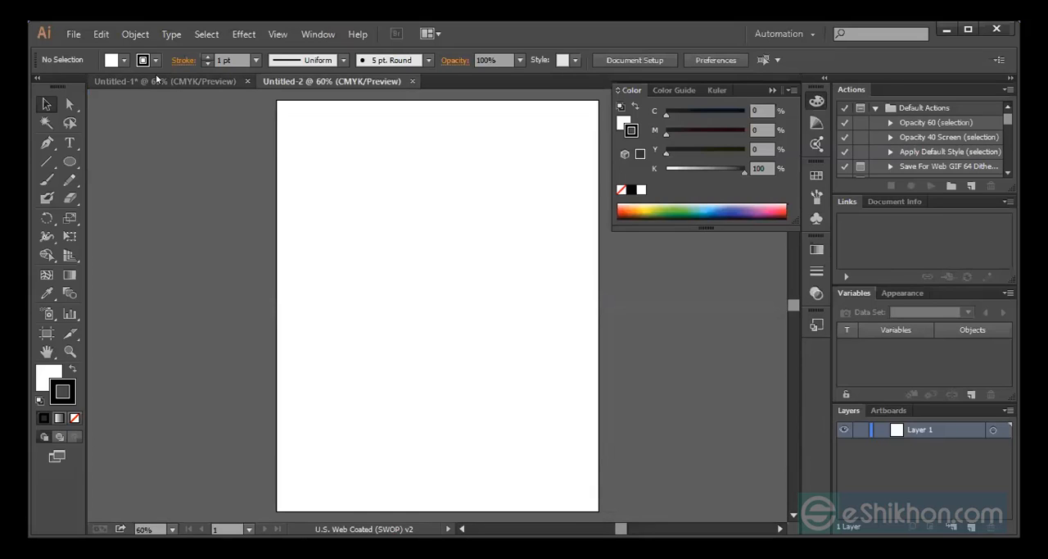
Switch to the Untitled-1 document
left_click(156, 79)
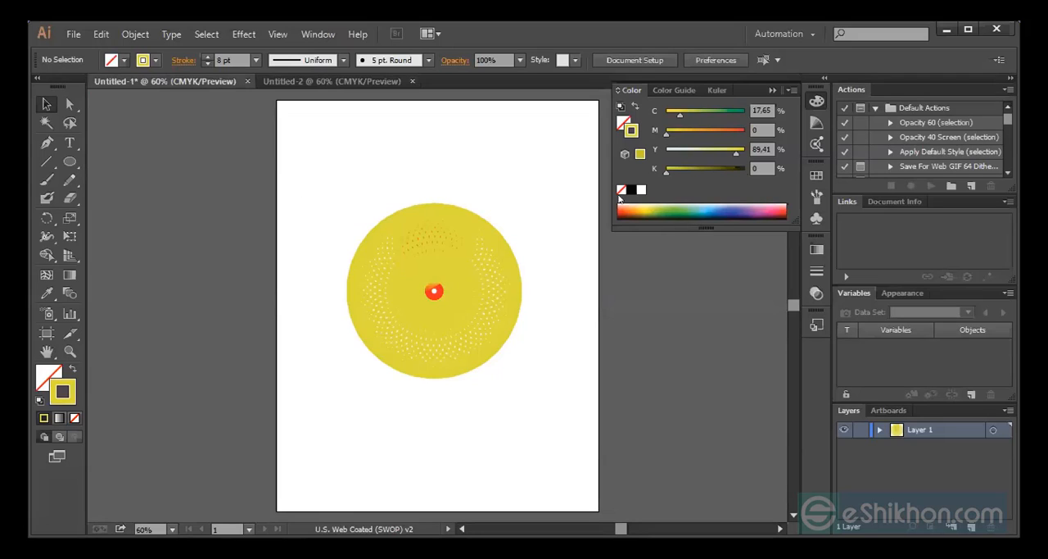
Delete the yellow dotted disc blend from the artboard
left_click(423, 238)
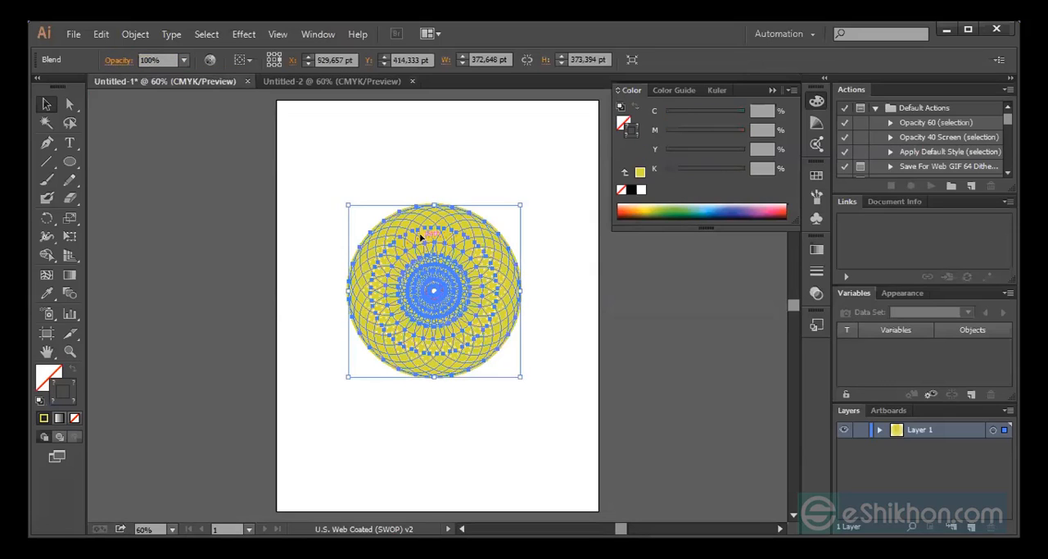
key("Delete")
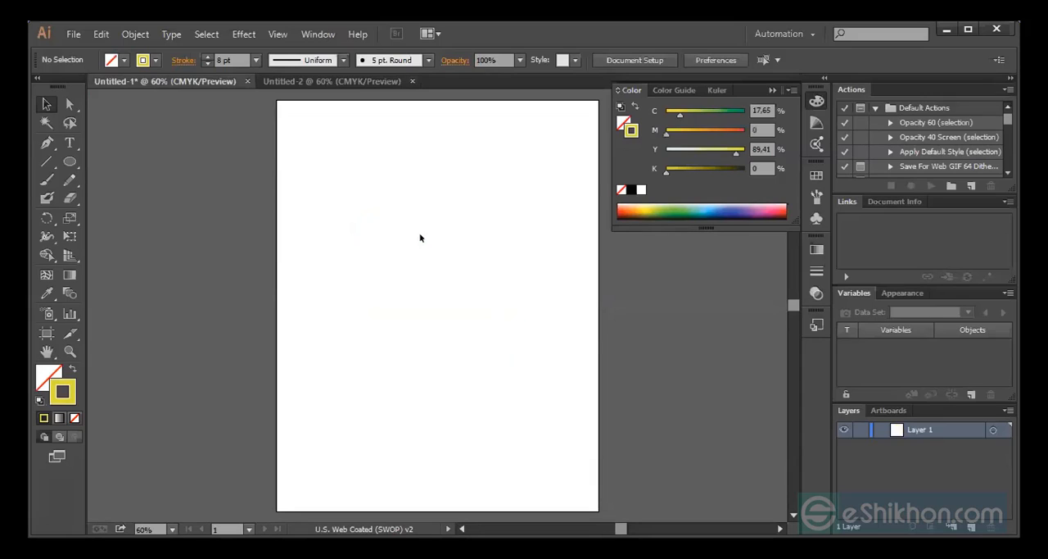
Draw a small upright ellipse with an 8 pt yellow stroke and no fill on the upper part of the artboard
left_click(69, 161)
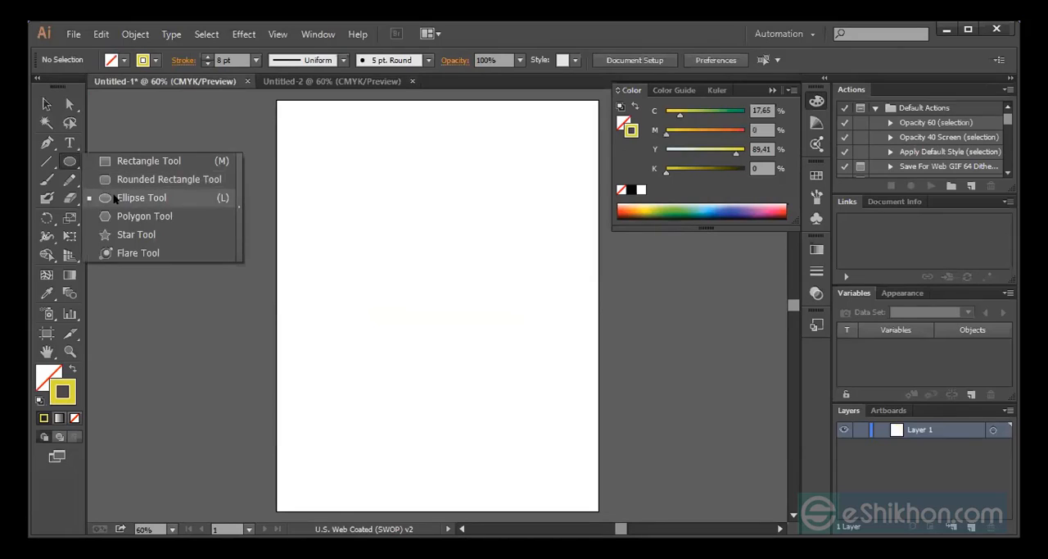
left_click(114, 199)
left_click_drag(390, 208, 429, 256)
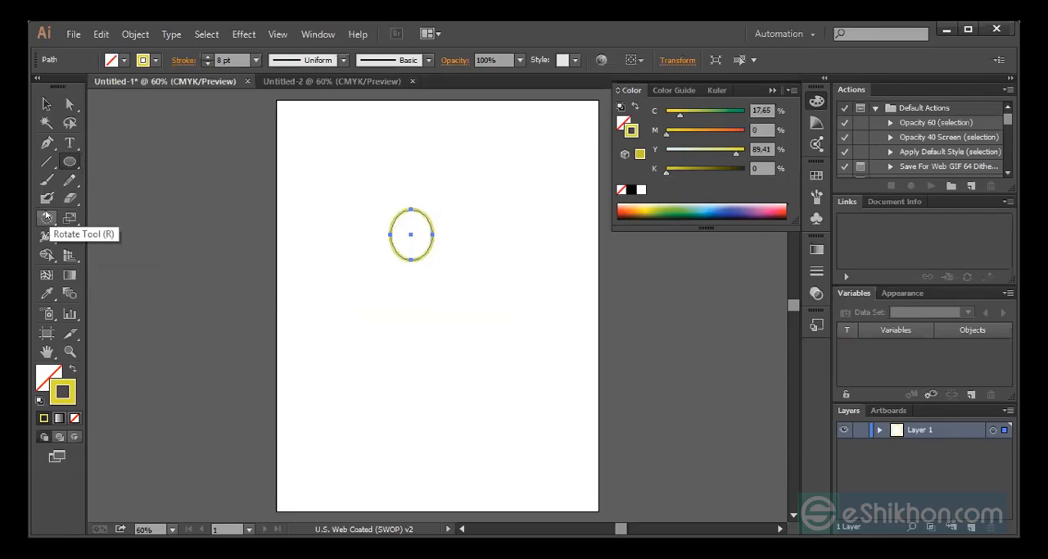
Try to build a ring by reflecting a copy of the ellipse about a point just below it and repeating the transformation
left_click(47, 219)
left_click(46, 219)
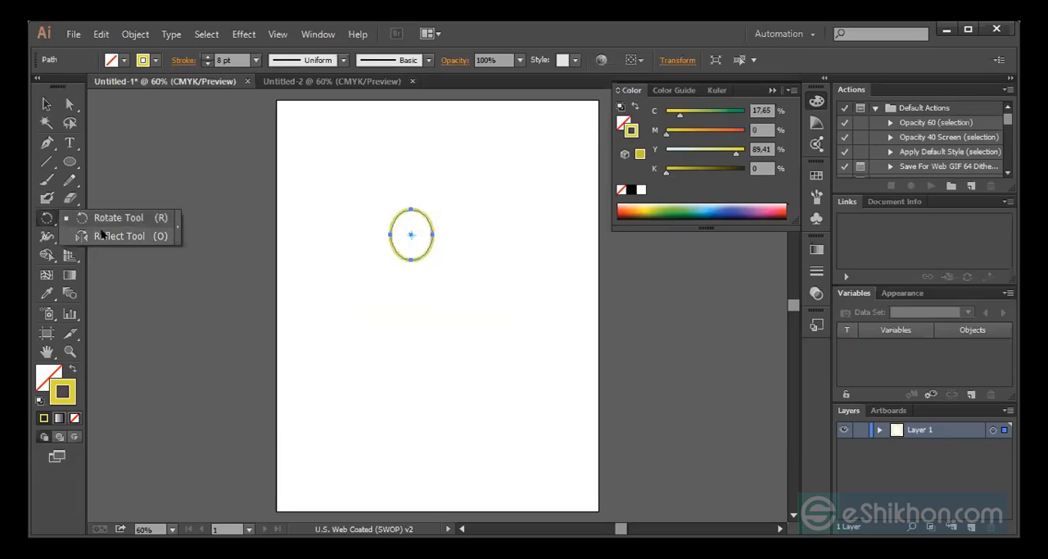
left_click(102, 235)
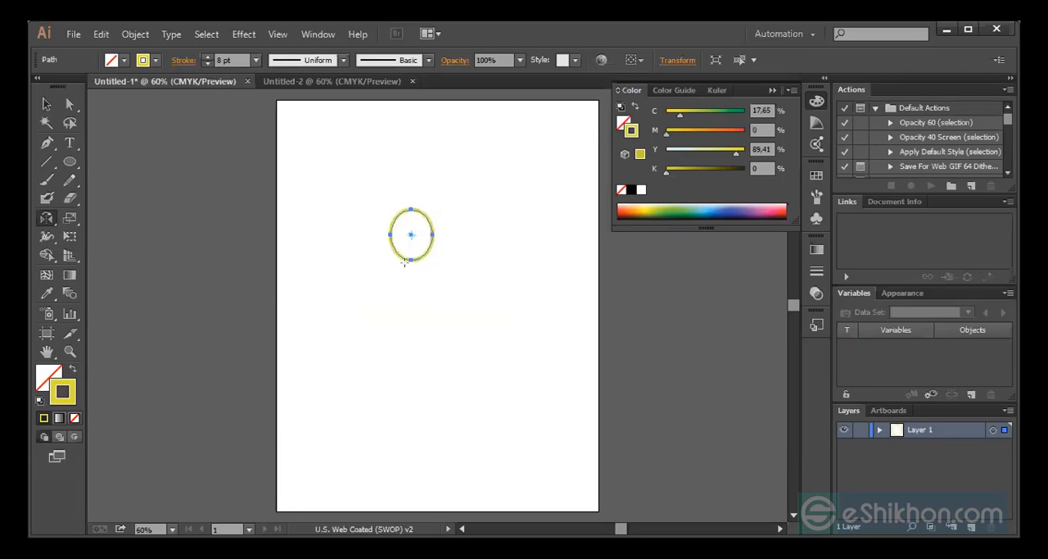
left_click(404, 262)
key("alt")
left_click(47, 104)
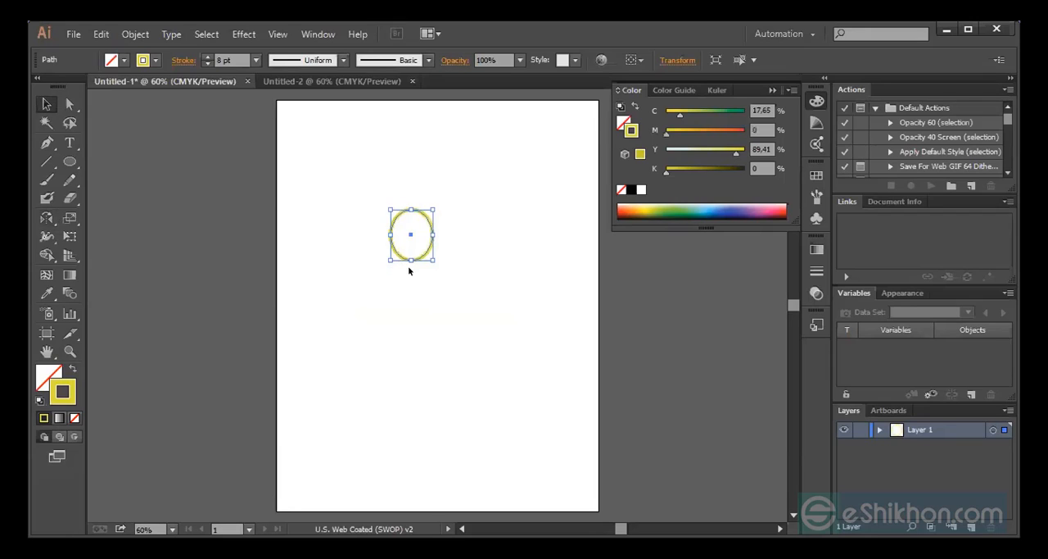
left_click(70, 218)
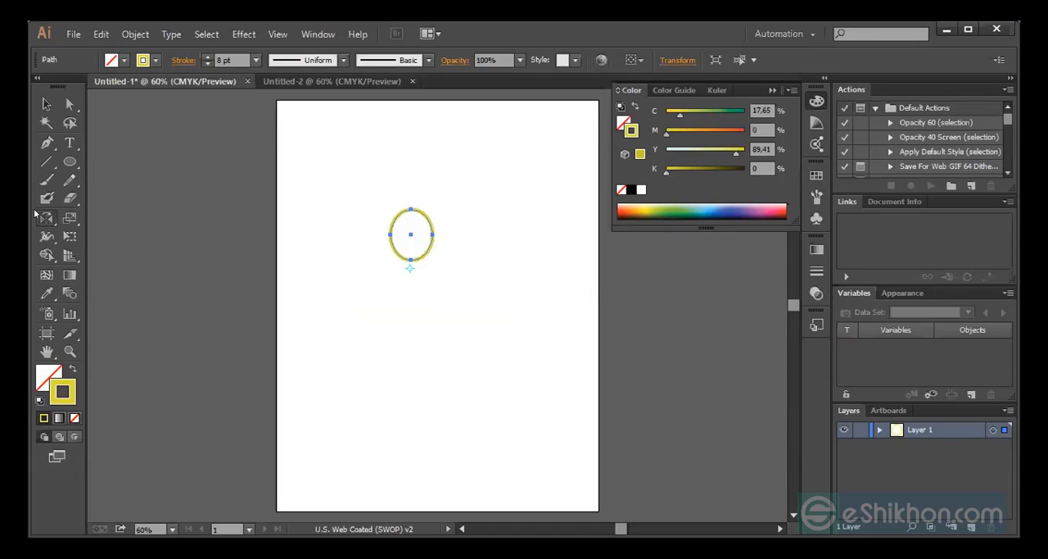
left_click(46, 222)
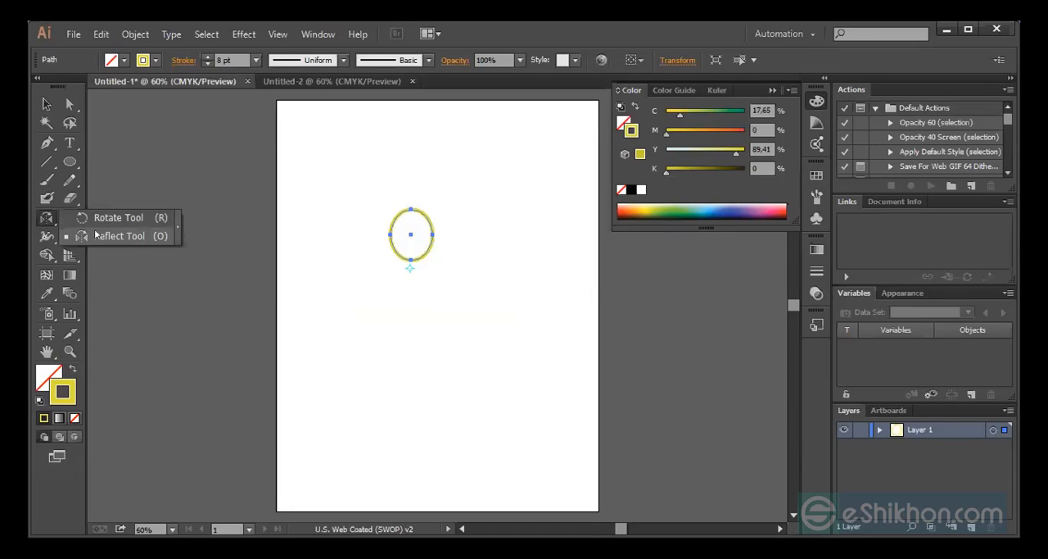
left_click(96, 233)
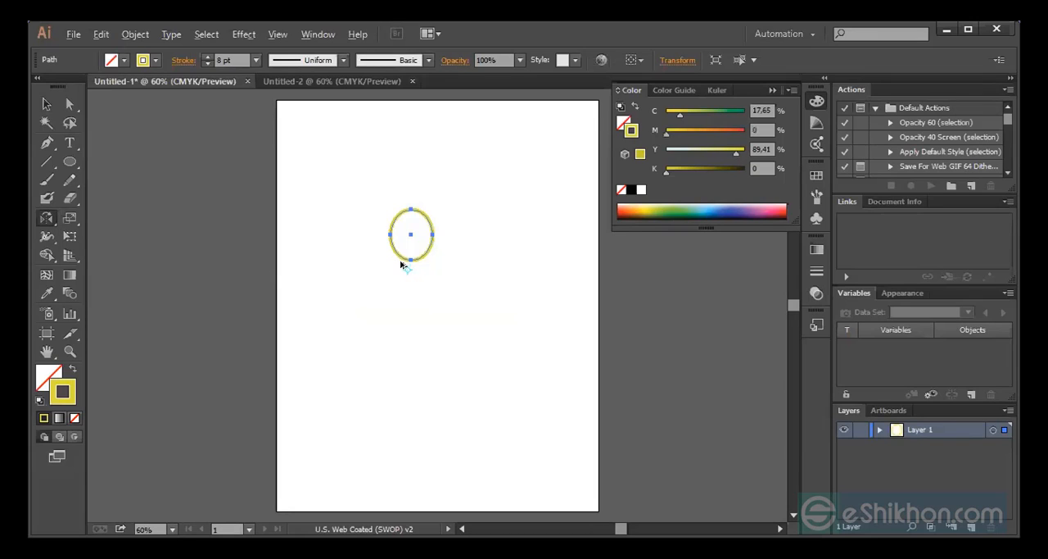
left_click_drag(406, 269, 407, 267)
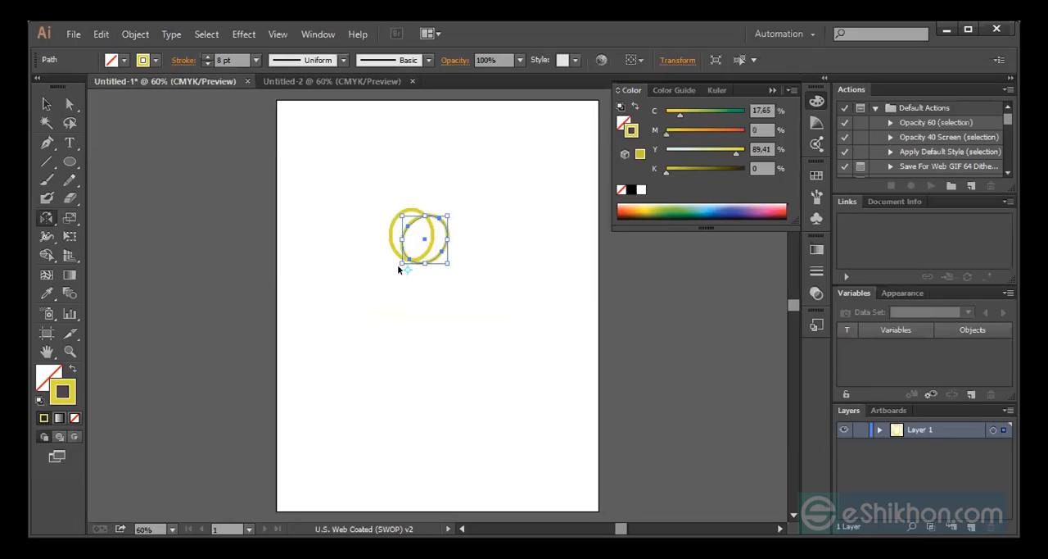
key("ctrl+d")
key("ctrl+d")
key("ctrl+d")
key("ctrl+d")
key("ctrl+d")
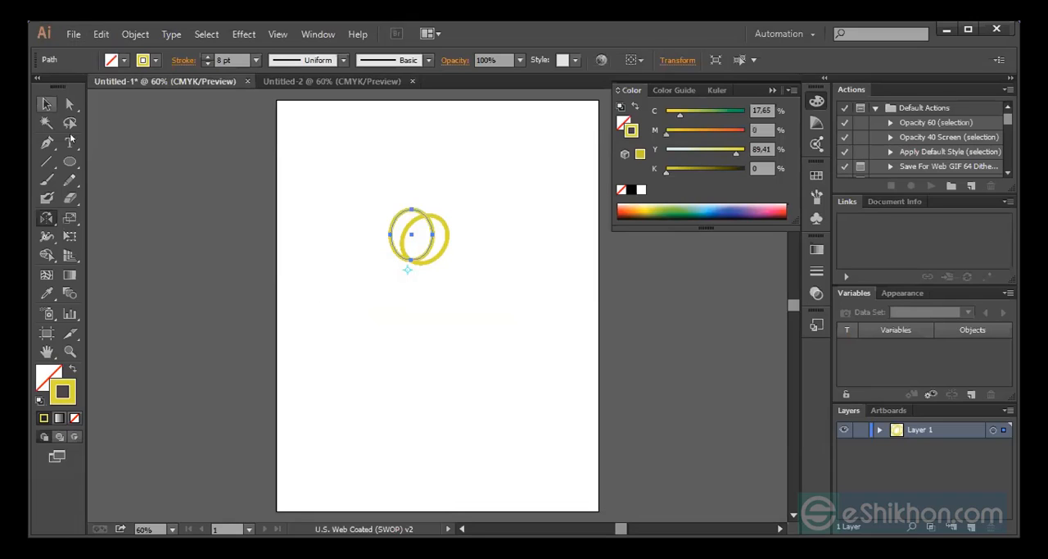
Delete both overlapping yellow ellipses from the artboard
left_click(47, 104)
scroll(365, 173, "down", 1)
left_click_drag(369, 181, 482, 242)
key("Delete")
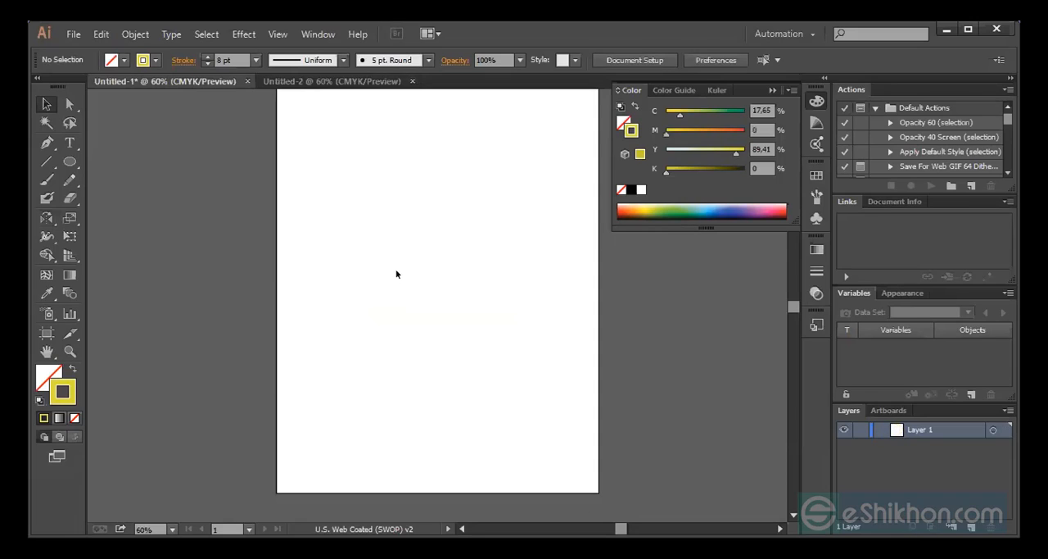
Draw a new small upright ellipse with an 8 pt yellow stroke and no fill in the artboard's upper middle
left_click(68, 162)
left_click(47, 217)
left_click(451, 277)
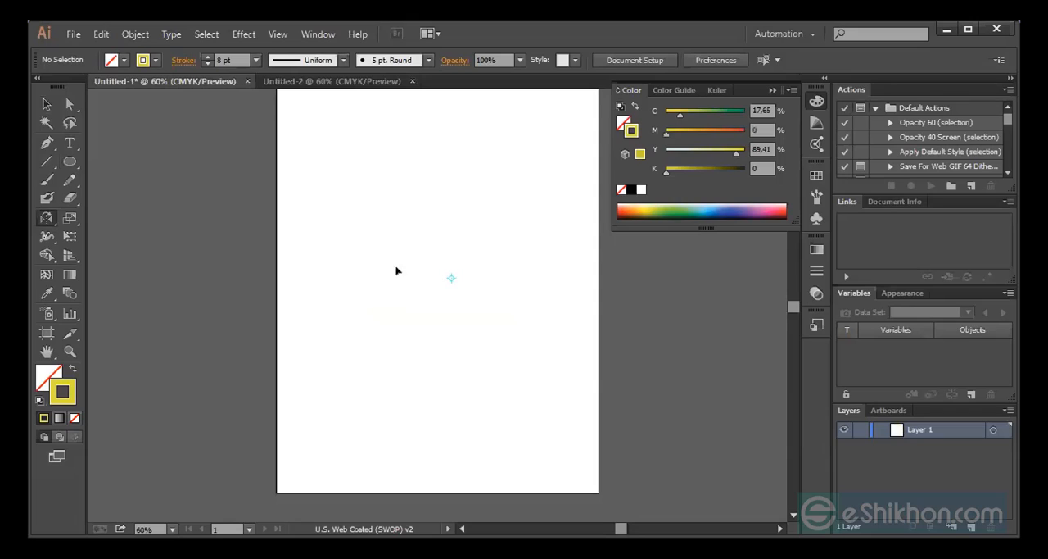
left_click(70, 161)
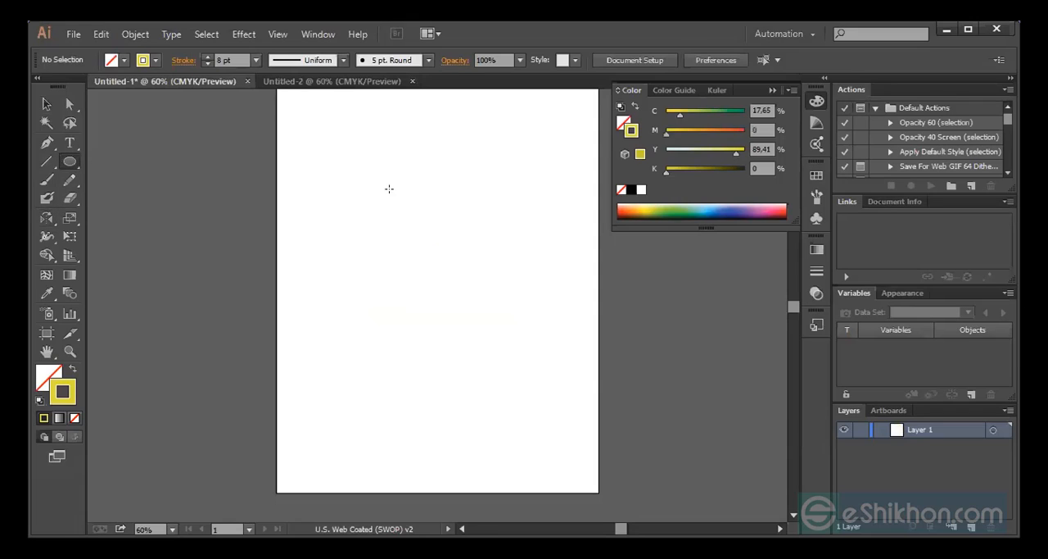
left_click_drag(386, 189, 420, 236)
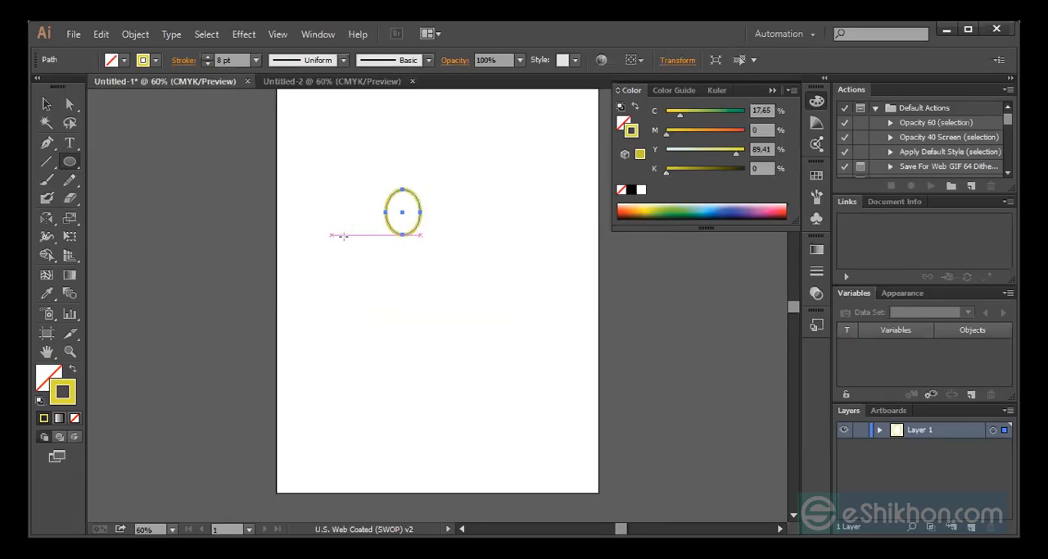
Create a copy of the ellipse rotated 12° about a point just below its lower edge
left_click(46, 218)
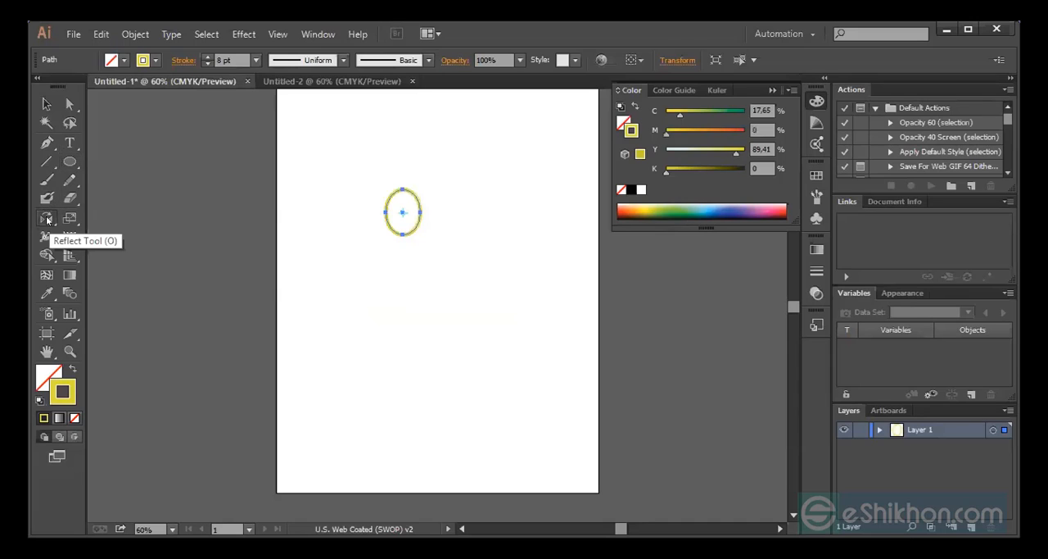
left_click_drag(46, 218, 107, 217)
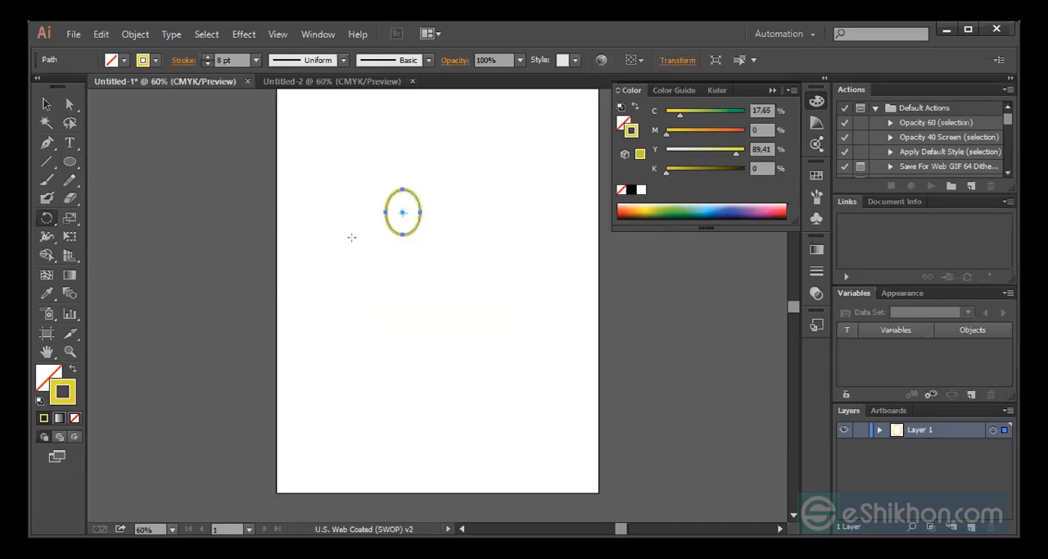
left_click(400, 238)
key("alt")
key("alt")
left_click(402, 243, "alt")
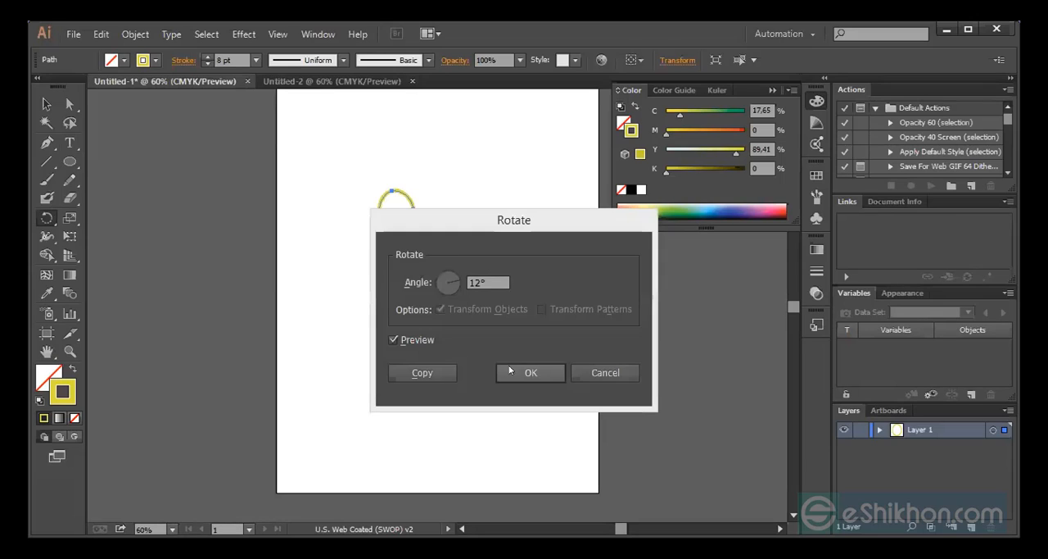
left_click(403, 373)
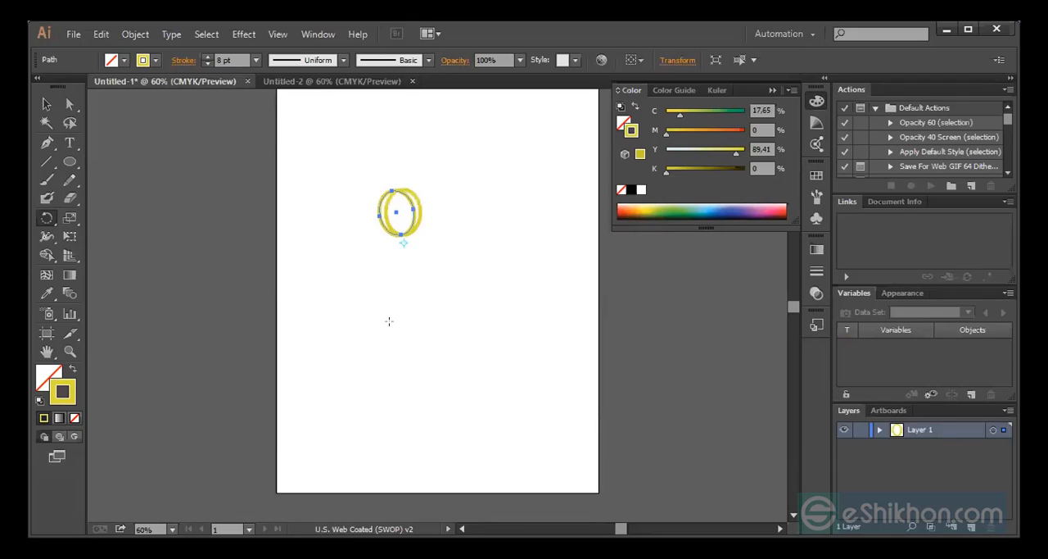
Repeat the rotated copy of the ellipse until the copies form a complete circular pattern
key("ctrl+d")
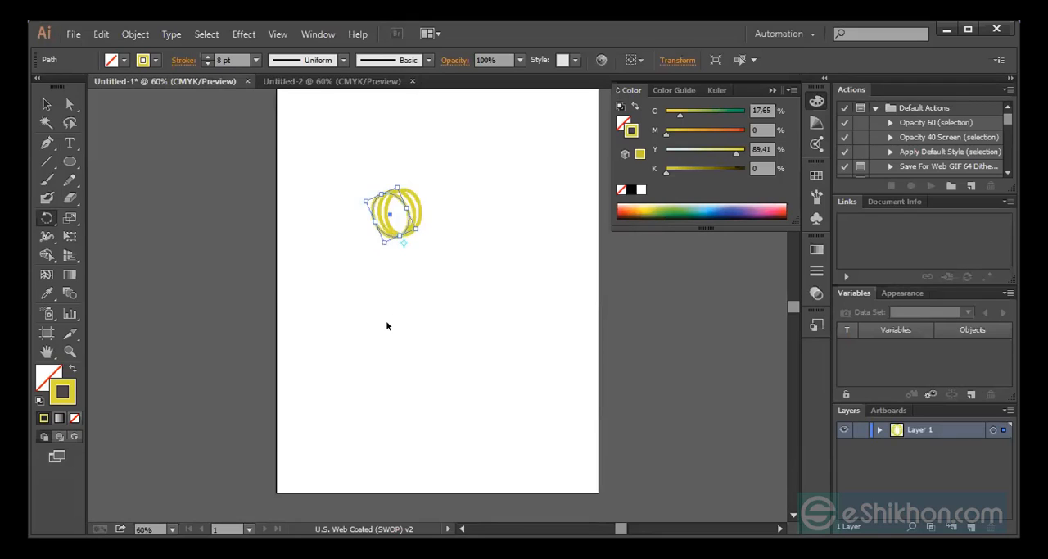
key("ctrl+d")
key("ctrl+d")
key("ctrl+d")
key("ctrl+d")
key("ctrl+d")
key("ctrl+d")
key("ctrl+d")
key("ctrl+d")
key("ctrl+d")
key("ctrl+d")
key("ctrl+d")
key("ctrl+d")
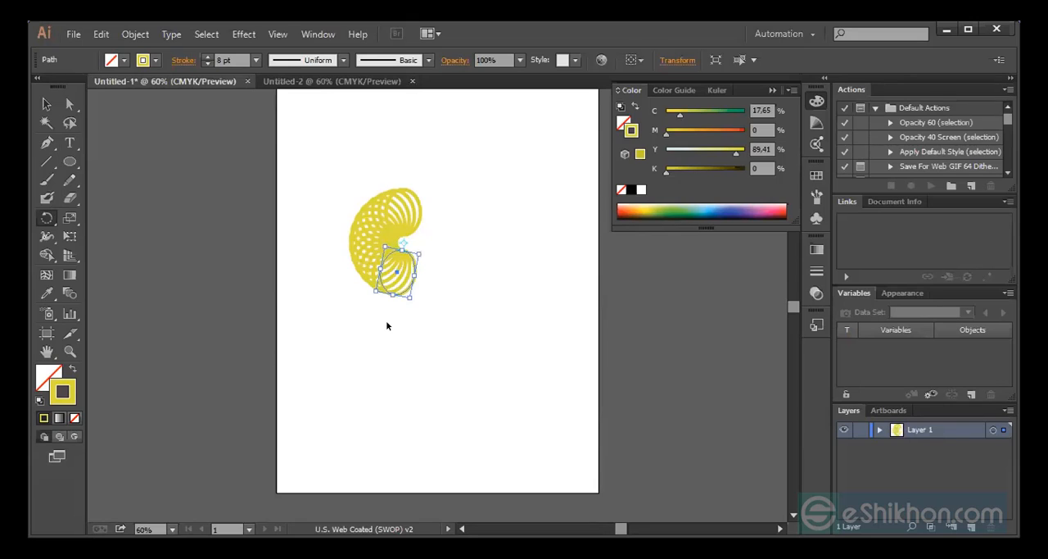
key("ctrl+d")
key("ctrl+d")
key("ctrl+d")
key("ctrl+d")
key("ctrl+d")
key("ctrl+d")
key("ctrl+d")
key("ctrl+d")
key("ctrl+d")
key("ctrl+d")
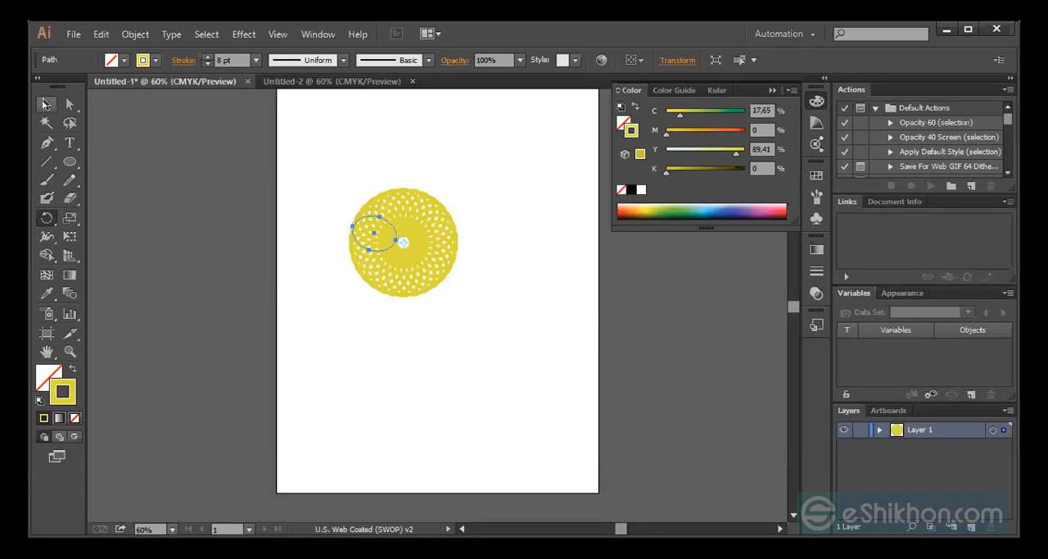
Set the stroke of all the ellipses in the circular pattern to 3 pt and group them
left_click(41, 104)
left_click_drag(275, 155, 478, 323)
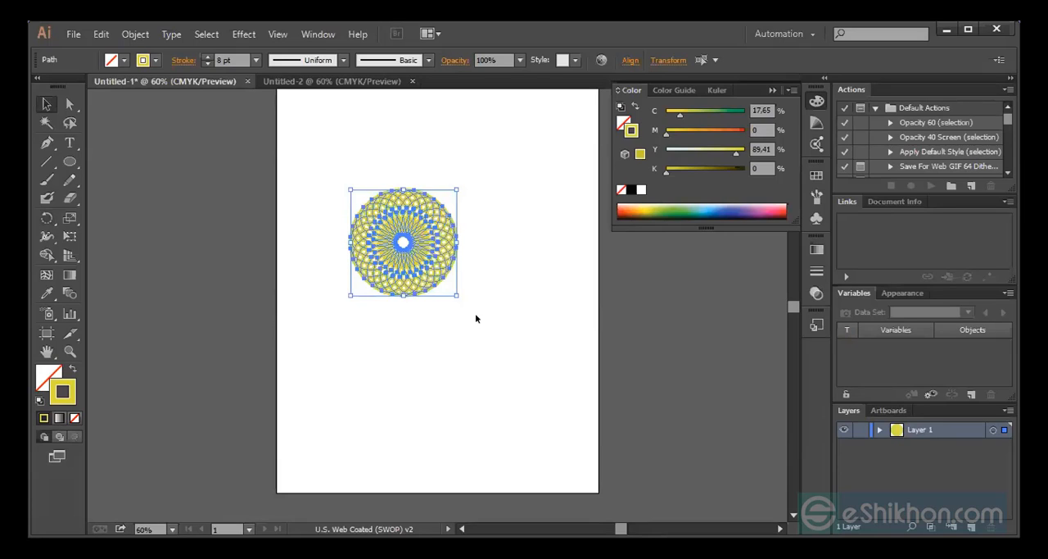
left_click(256, 61)
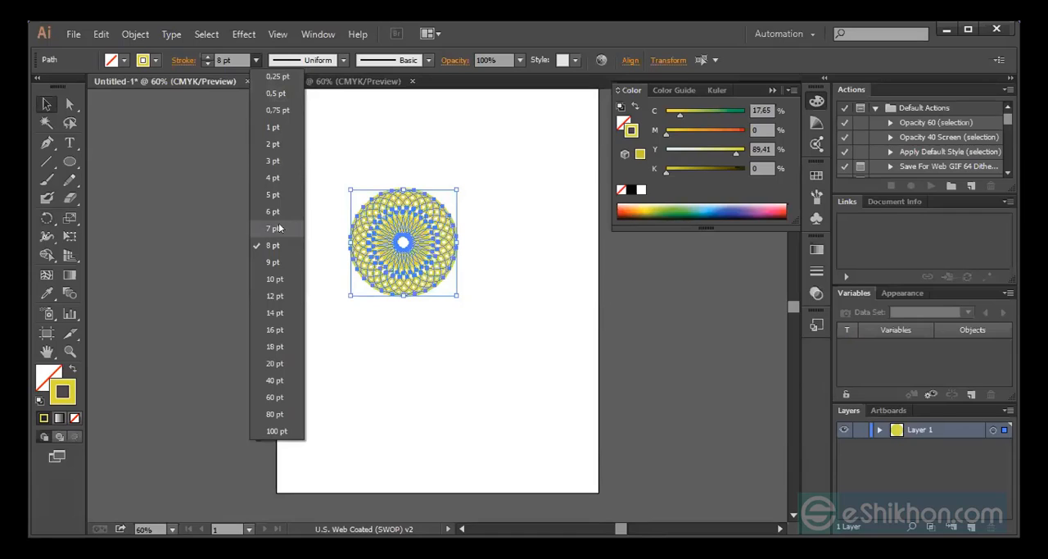
left_click(268, 162)
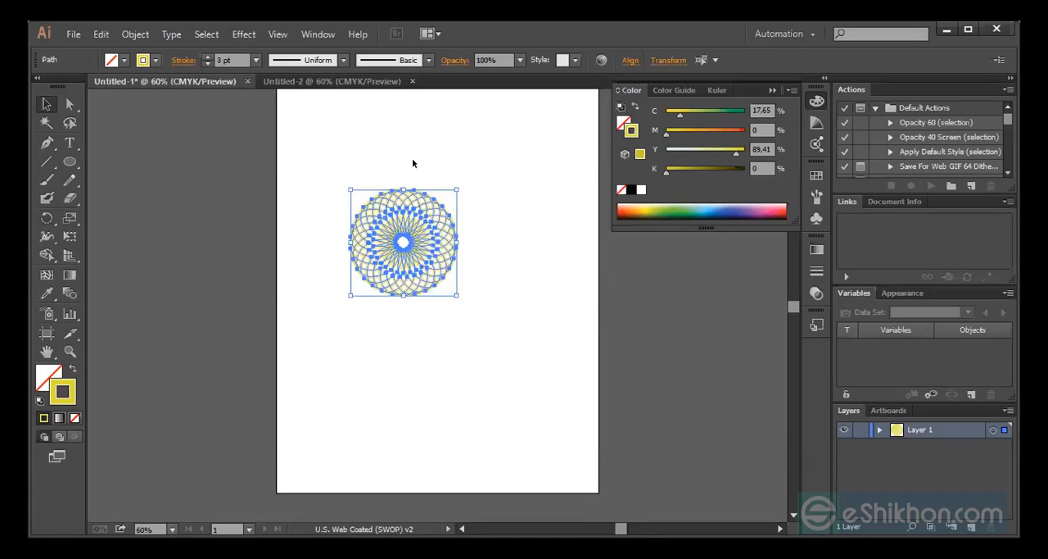
right_click(475, 213)
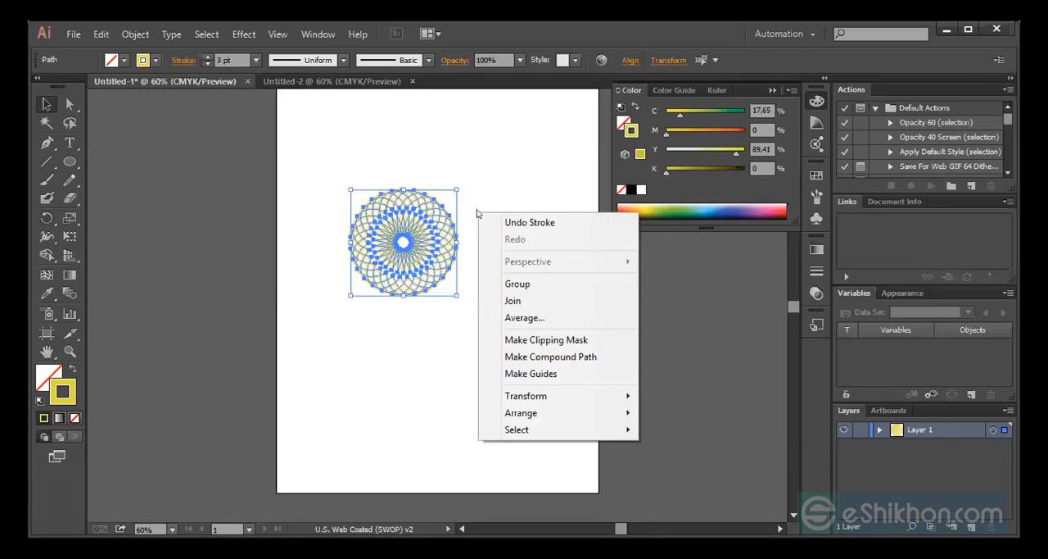
left_click(531, 284)
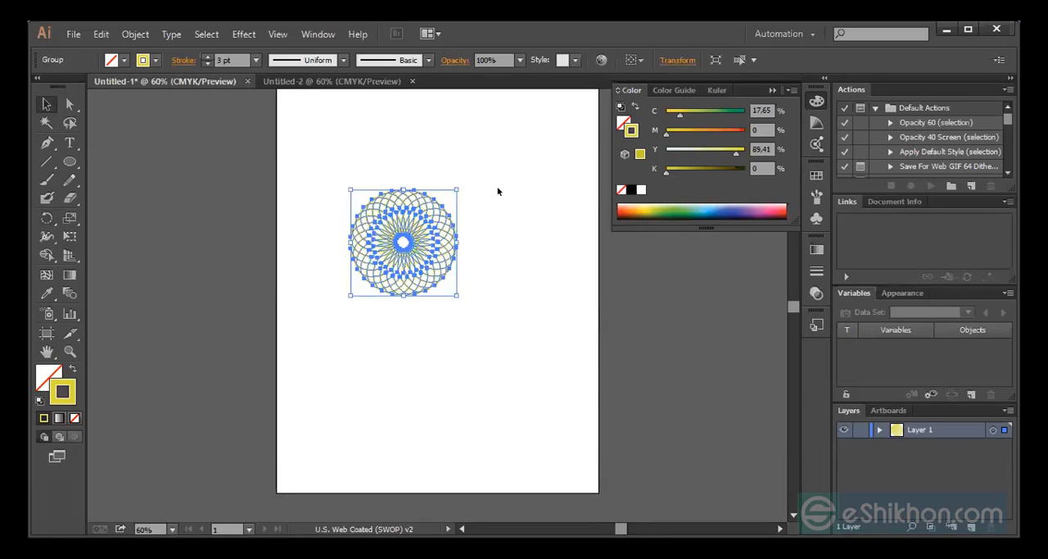
Duplicate the yellow group in place, enlarge the copy from its centre to nearly twice the size, and give it a light blue stroke
key("ctrl+shift+b")
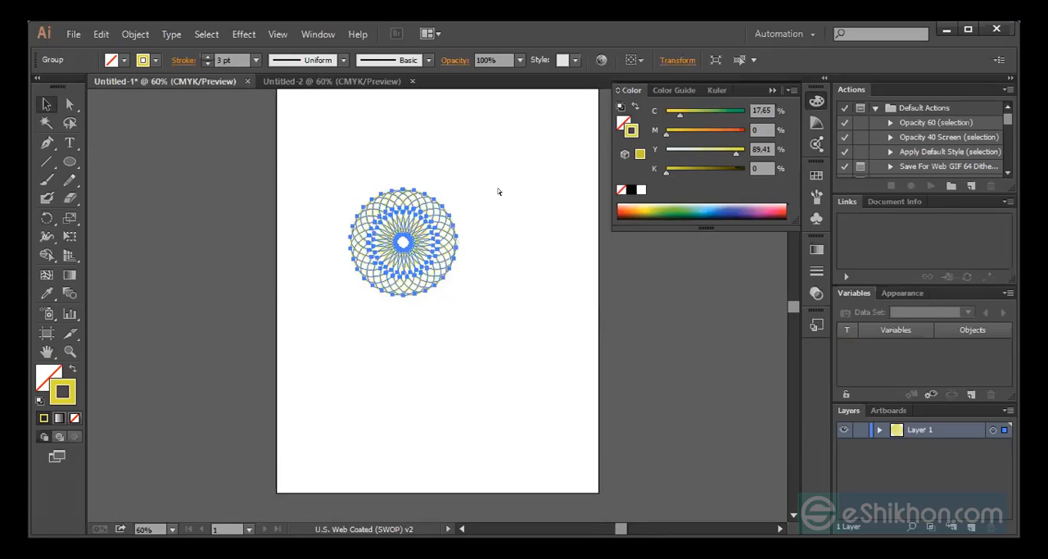
key("ctrl+shift+b")
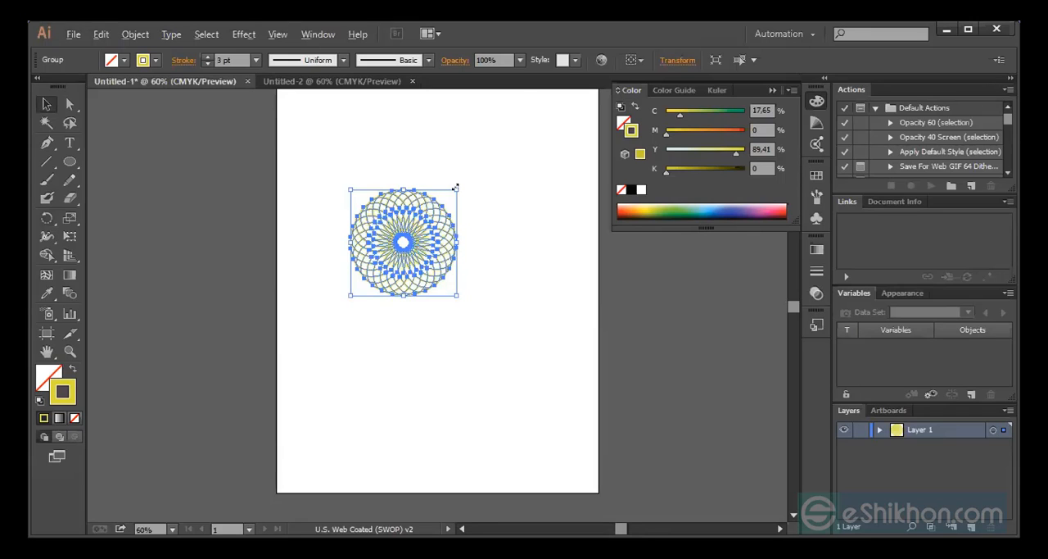
left_click_drag(455, 188, 550, 142)
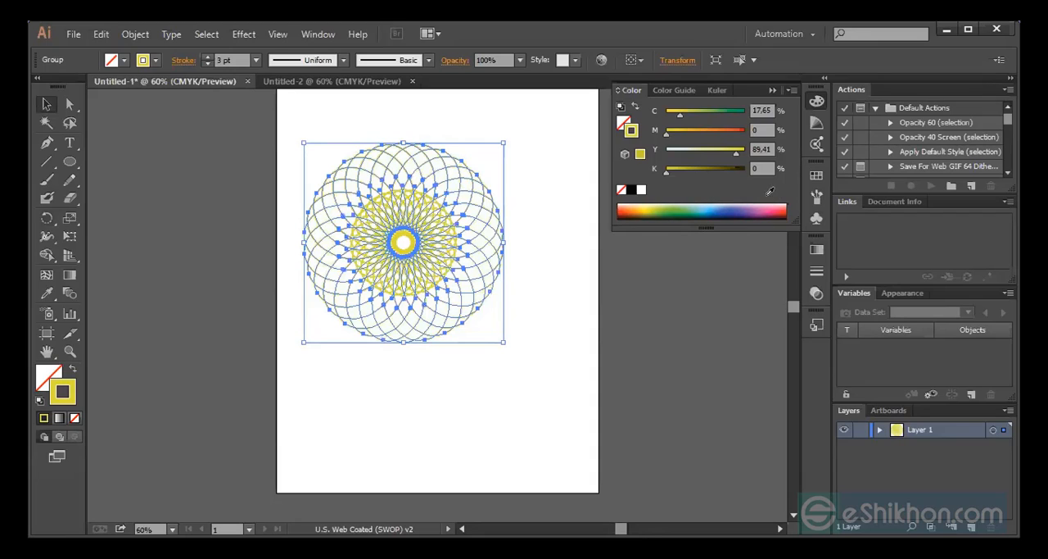
left_click(711, 191)
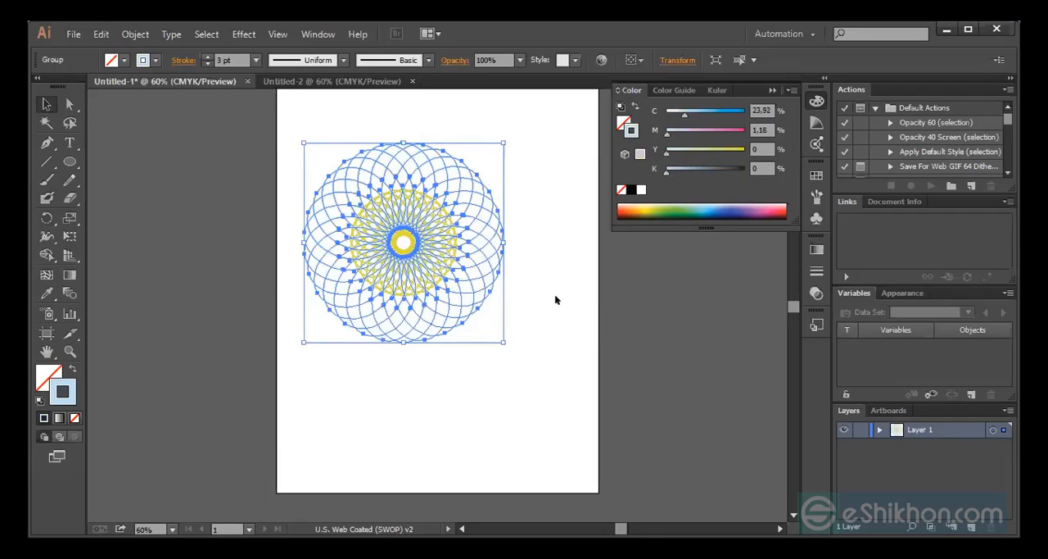
Blend the yellow group with the larger light blue group and open the blend options
key("ctrl+shift+b")
key("ctrl+a")
key("ctrl+shift+b")
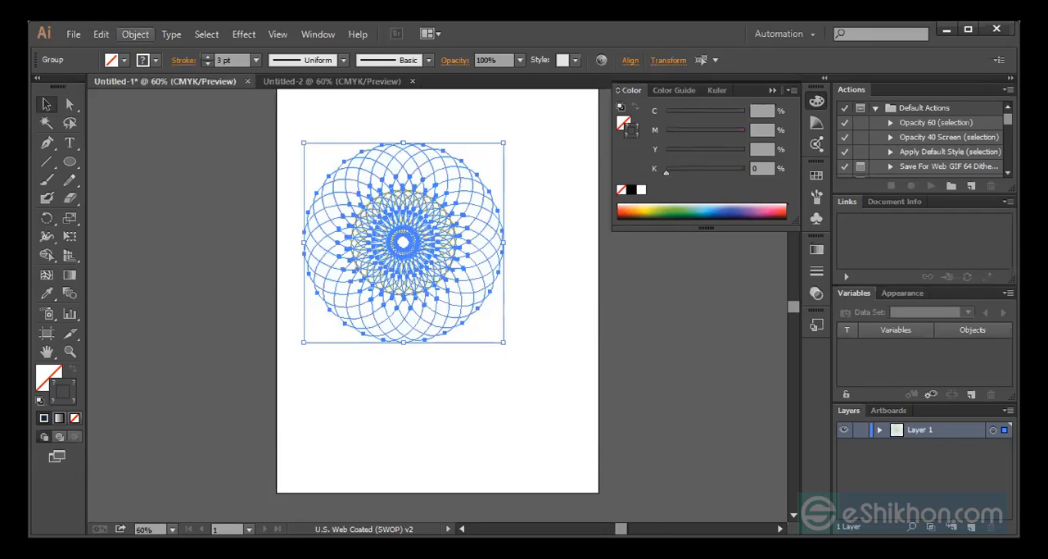
left_click(135, 33)
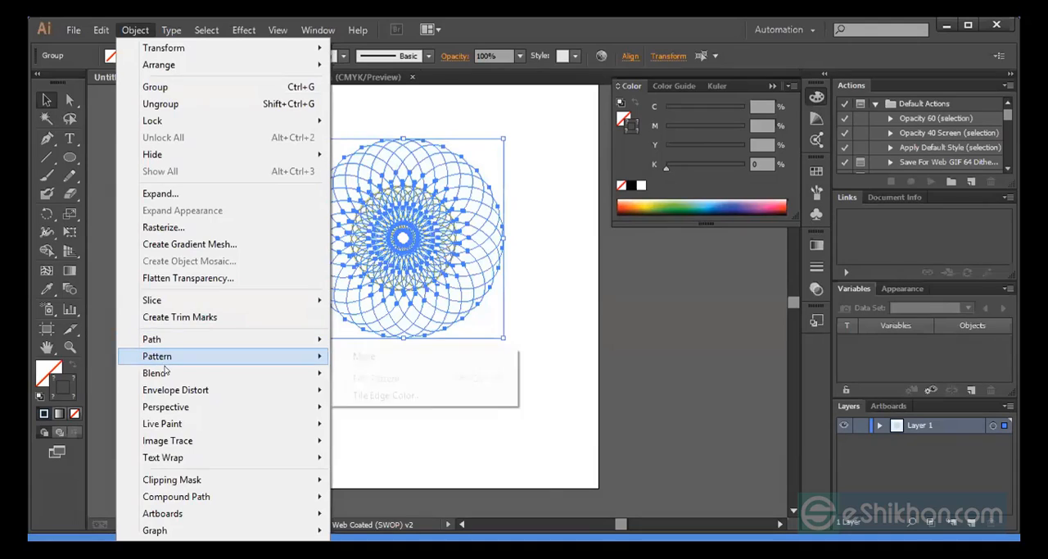
mouse_move(166, 372)
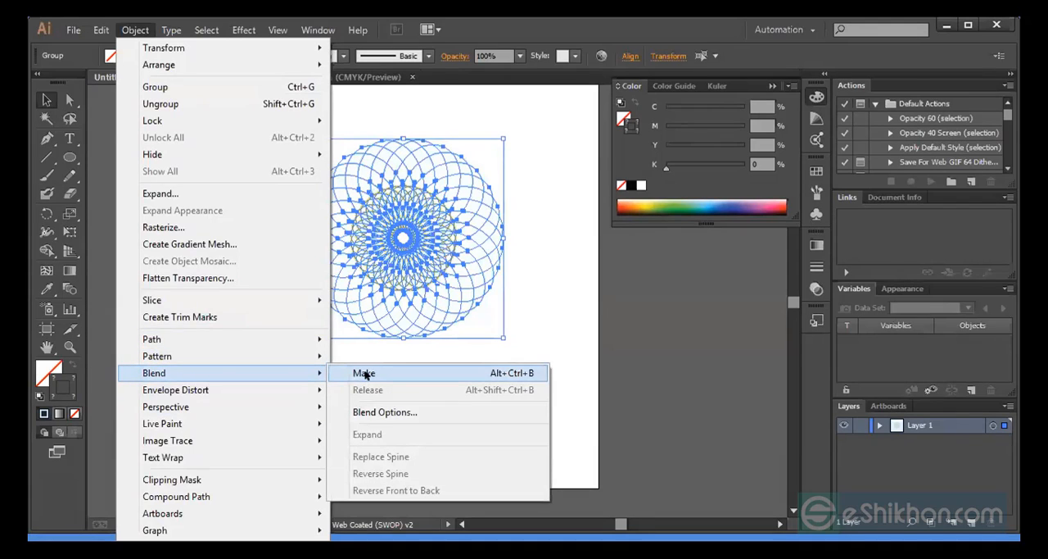
left_click(365, 374)
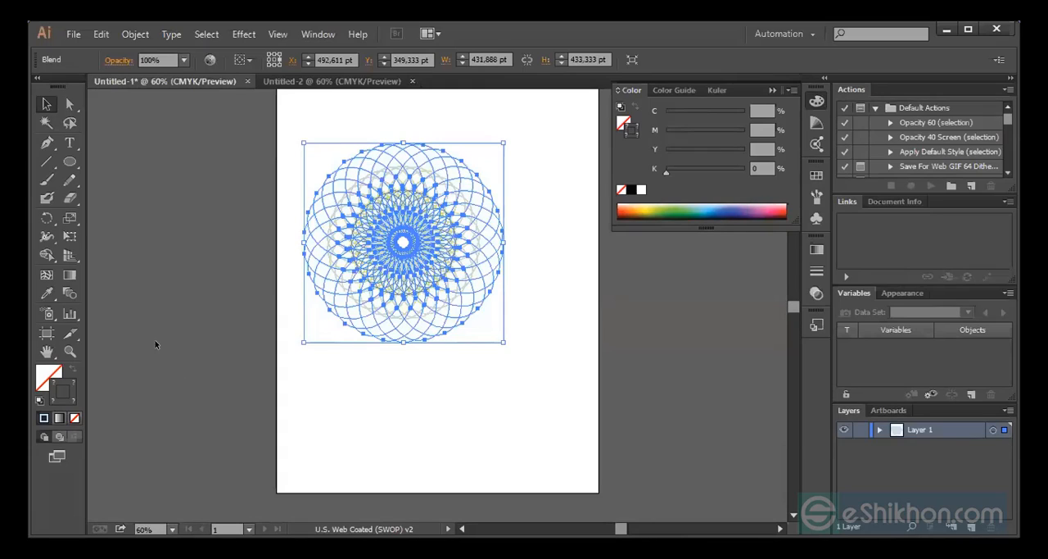
left_click(69, 295)
double_click(69, 295)
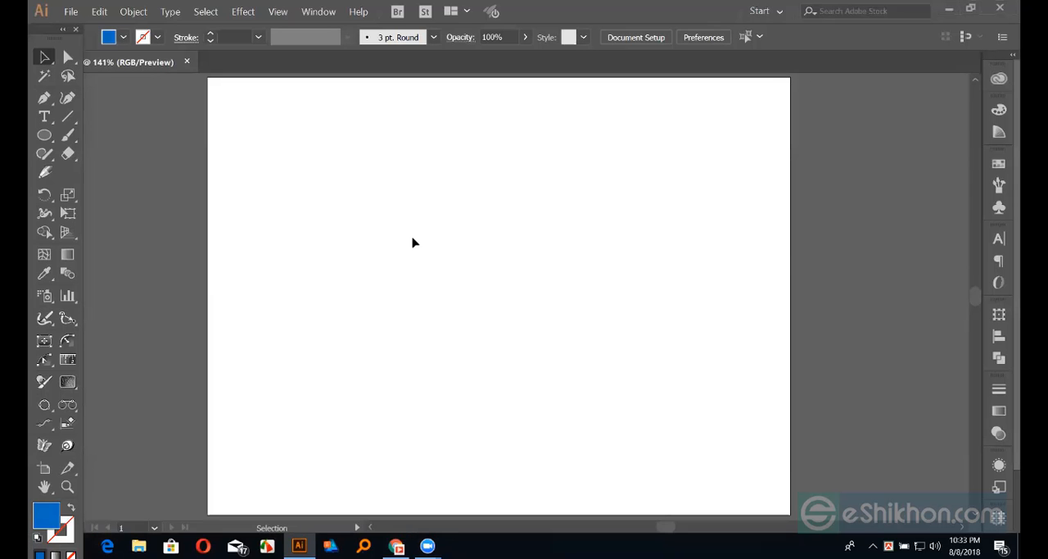
Show the Align controls for the blank document
left_click(45, 136)
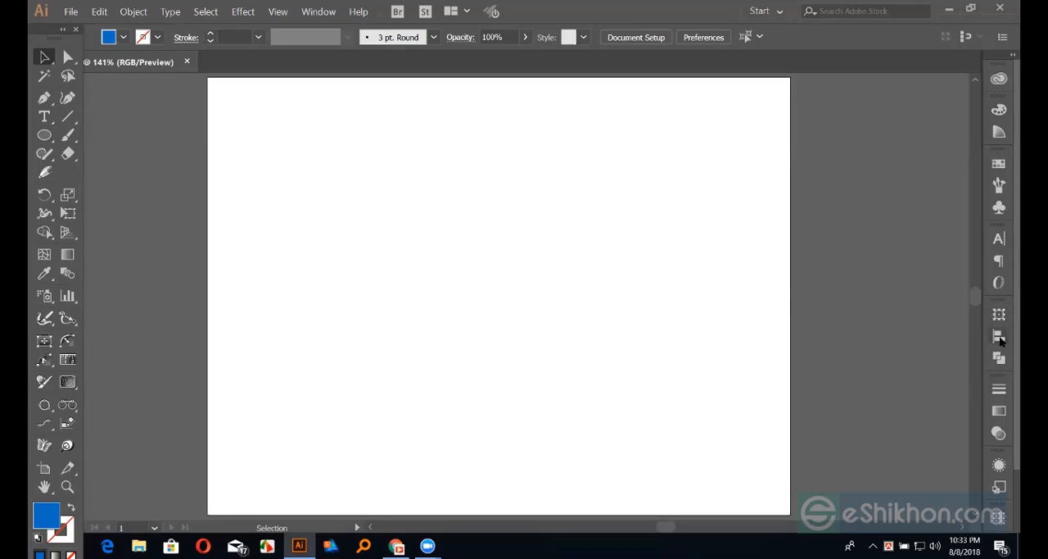
left_click(318, 13)
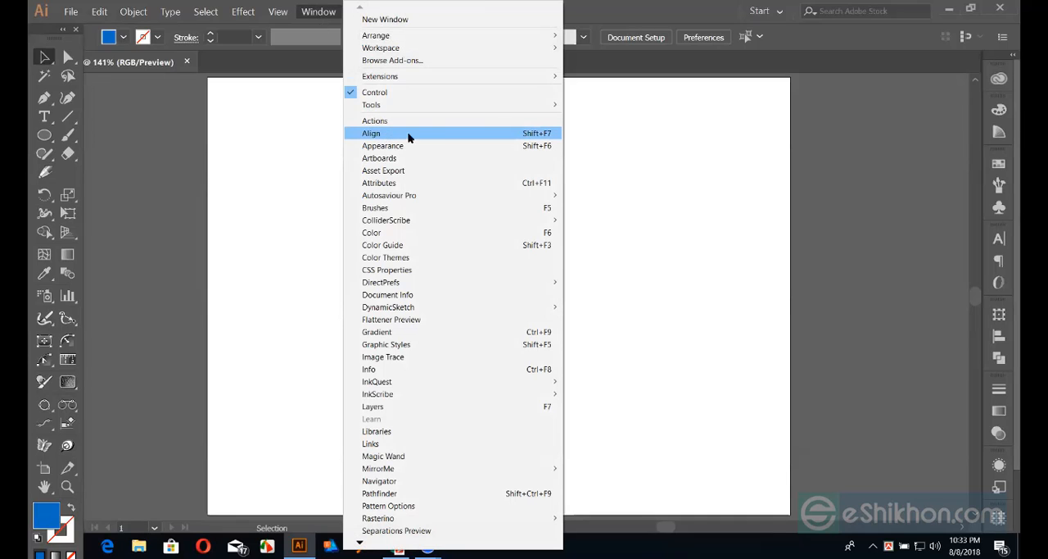
left_click(545, 137)
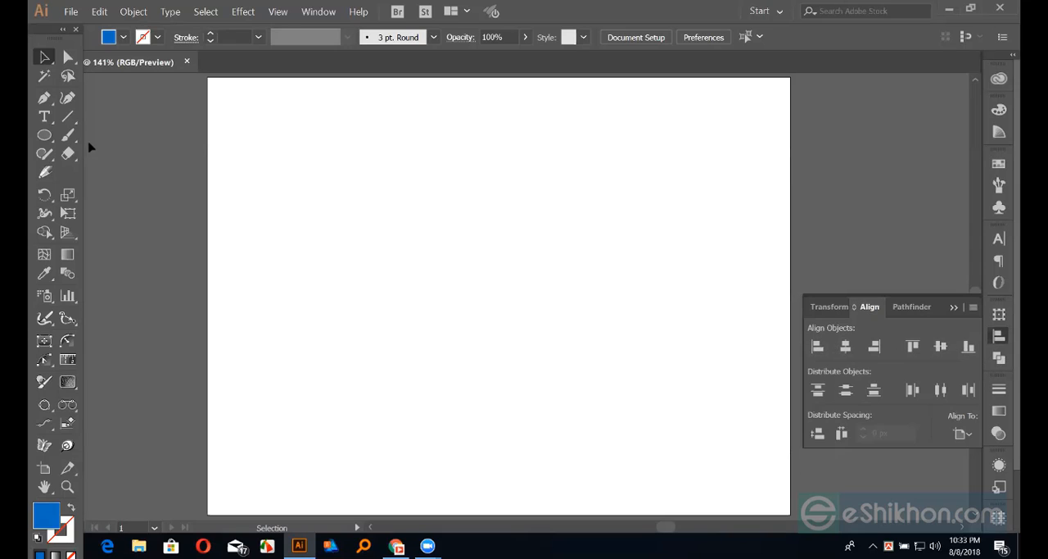
Draw a small blue square in the artboard's upper left and duplicate it into an uneven horizontal row of seven squares
left_click(47, 135)
left_click_drag(49, 136, 102, 136)
left_click_drag(282, 183, 292, 203)
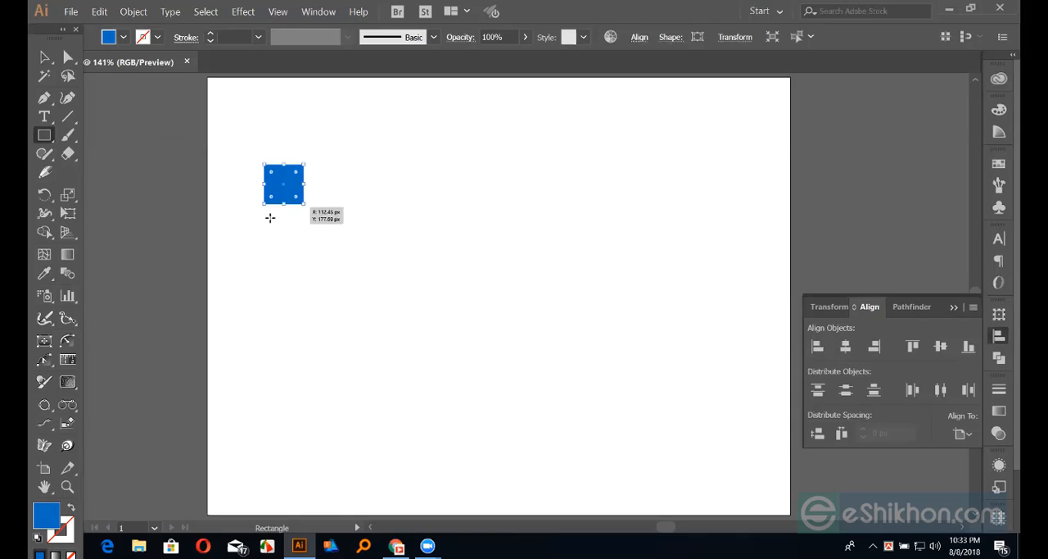
left_click(45, 58)
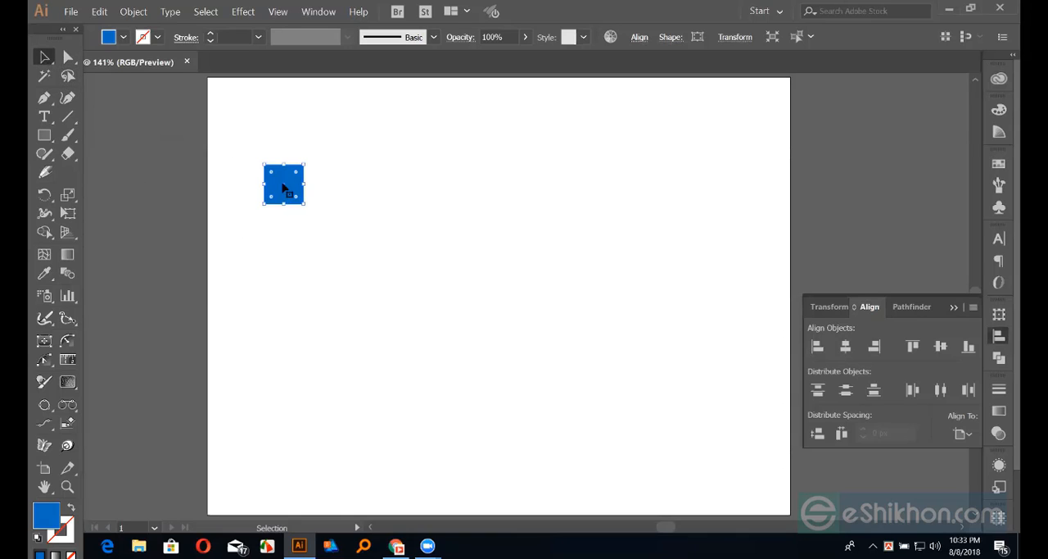
left_click_drag(284, 187, 495, 199)
left_click_drag(492, 205, 679, 184)
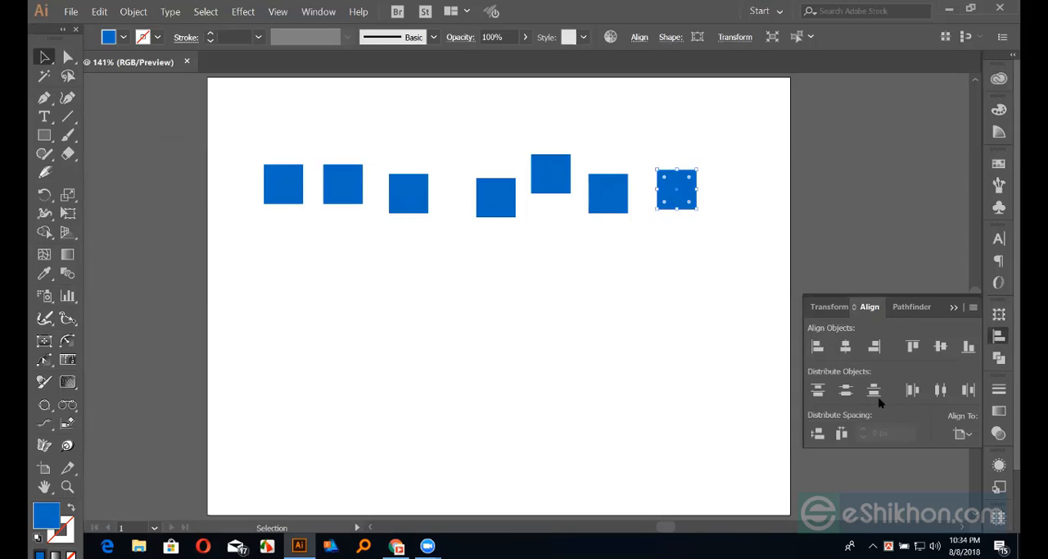
Hide the additional Align options and show them again
left_click(973, 307)
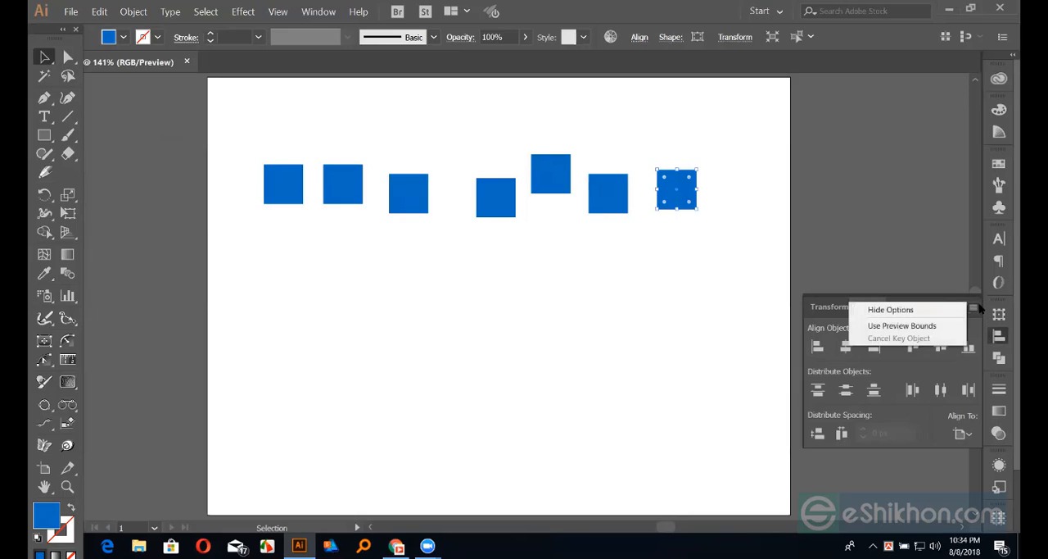
left_click(883, 311)
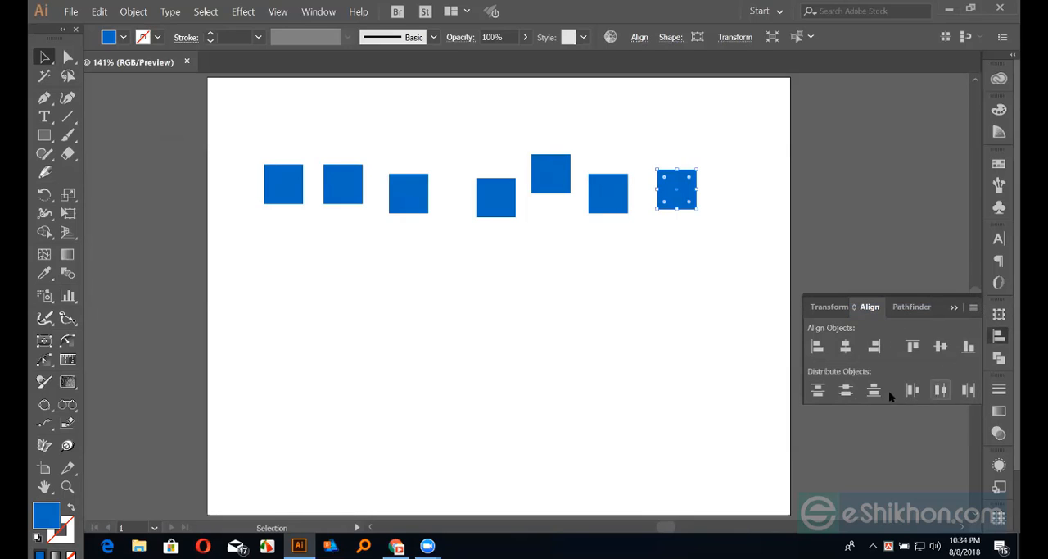
left_click(973, 308)
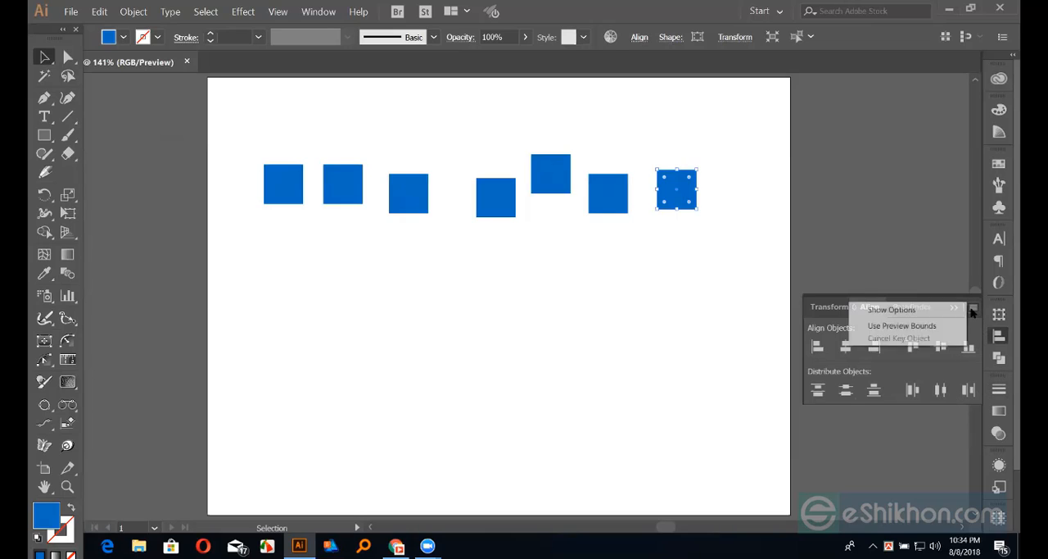
left_click(898, 311)
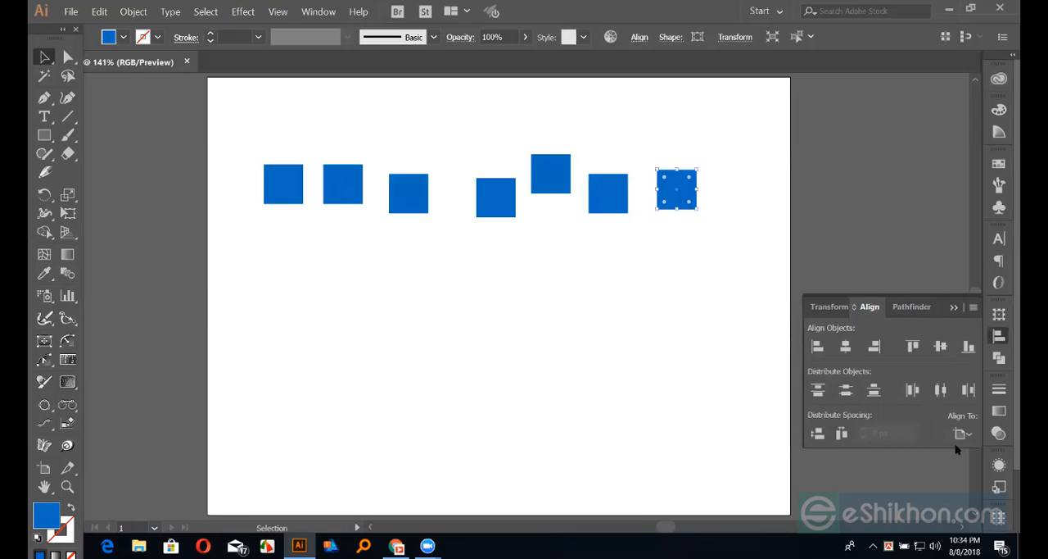
Set the alignment reference to Align to Selection and select all seven blue squares
left_click_drag(208, 248, 319, 310)
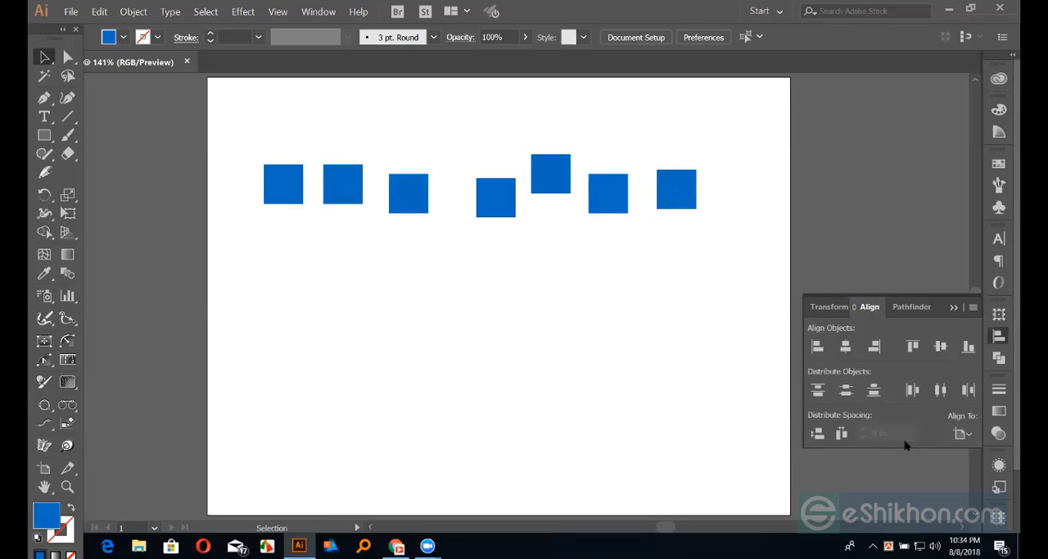
left_click(960, 435)
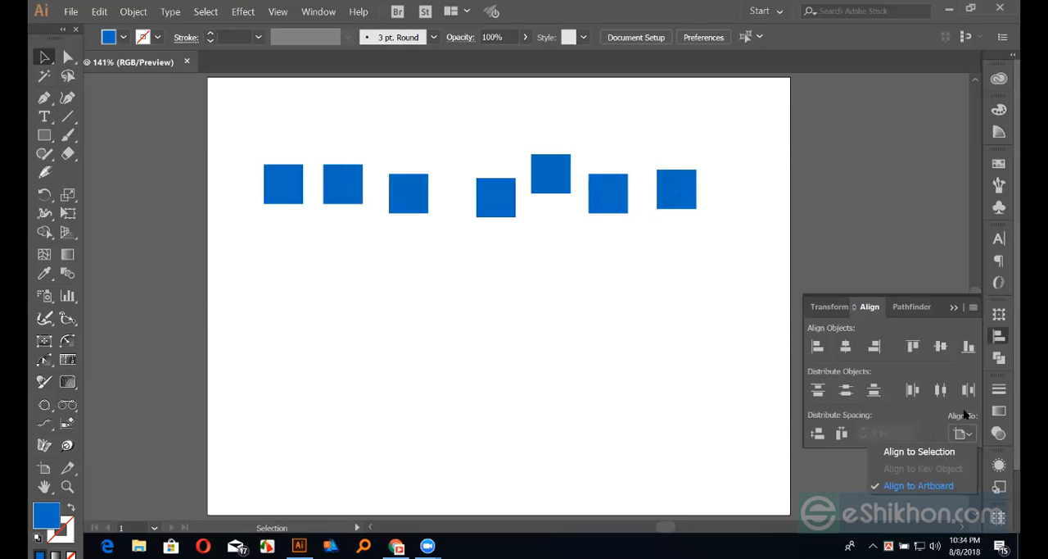
left_click(926, 452)
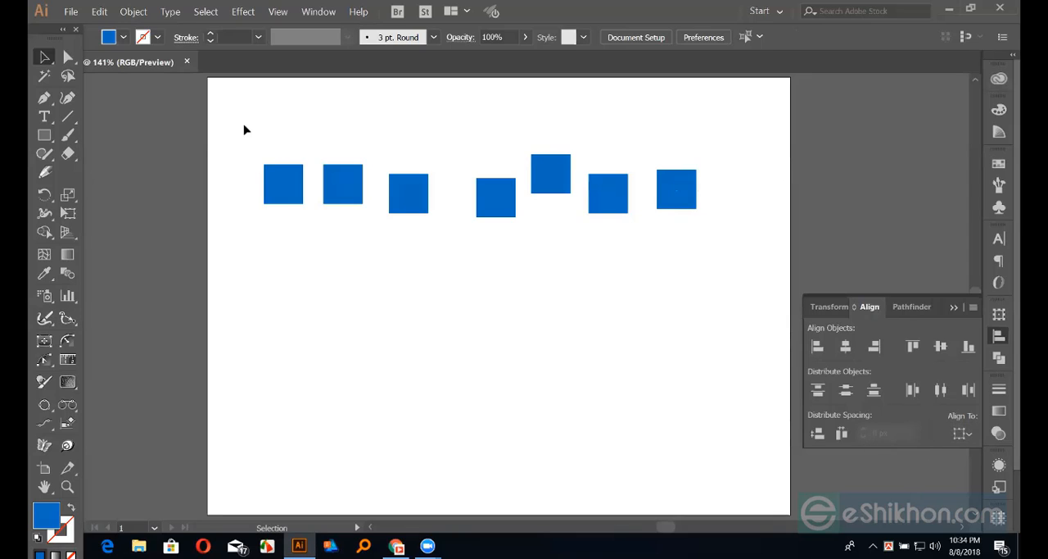
left_click_drag(243, 123, 729, 248)
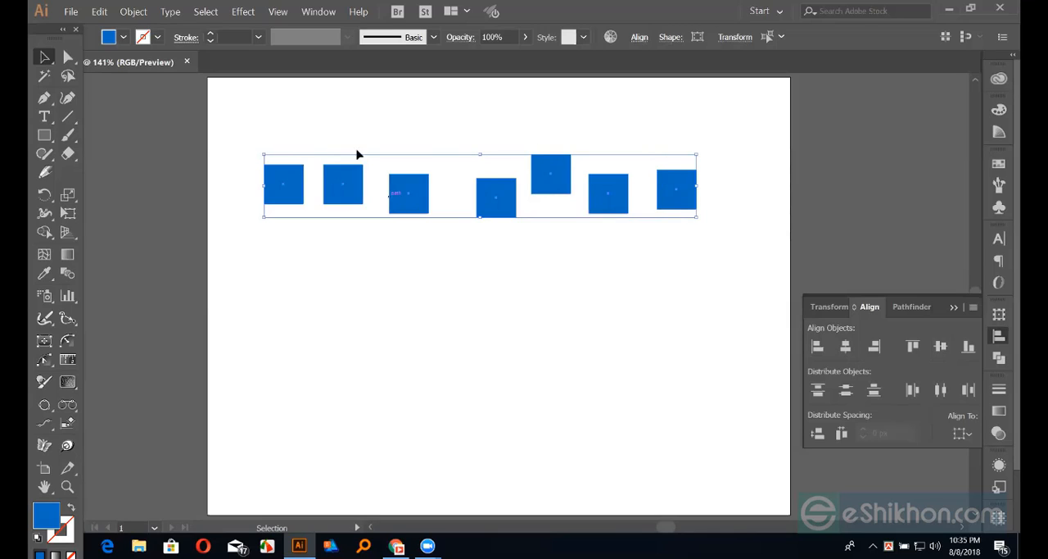
Try Vertical Align Center and Horizontal Align Center on the selected squares, undoing each alignment
left_click(944, 345)
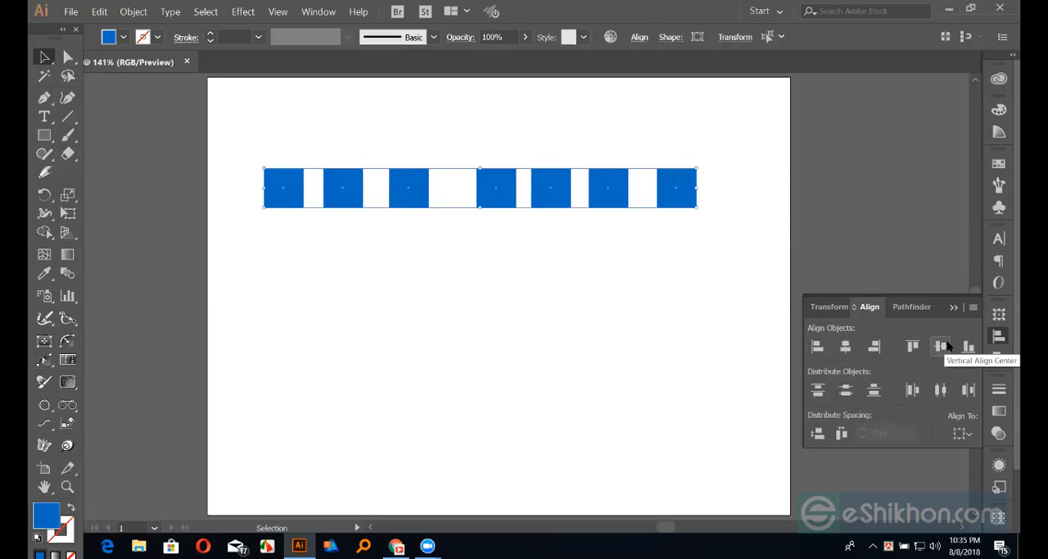
key("ctrl+z")
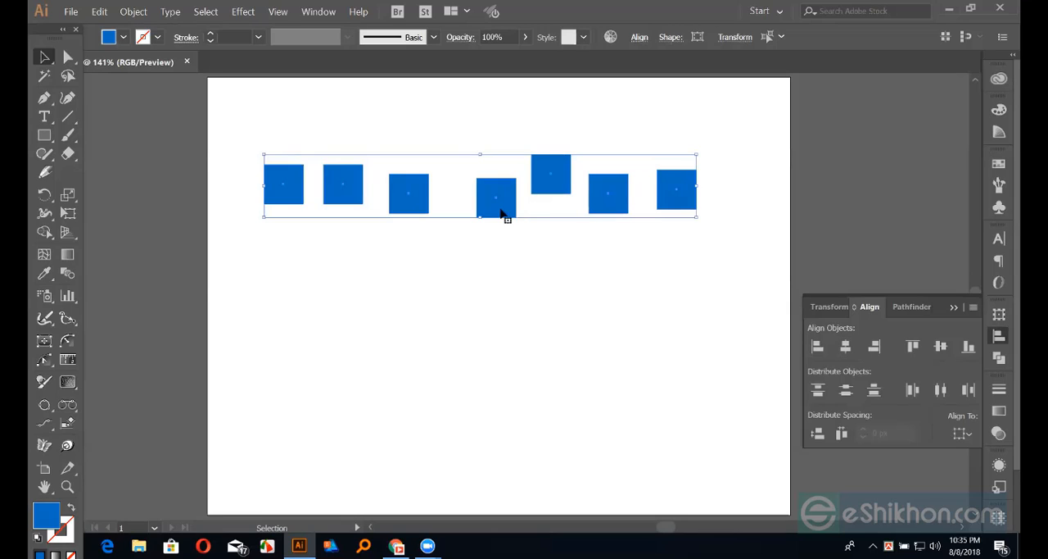
left_click(846, 346)
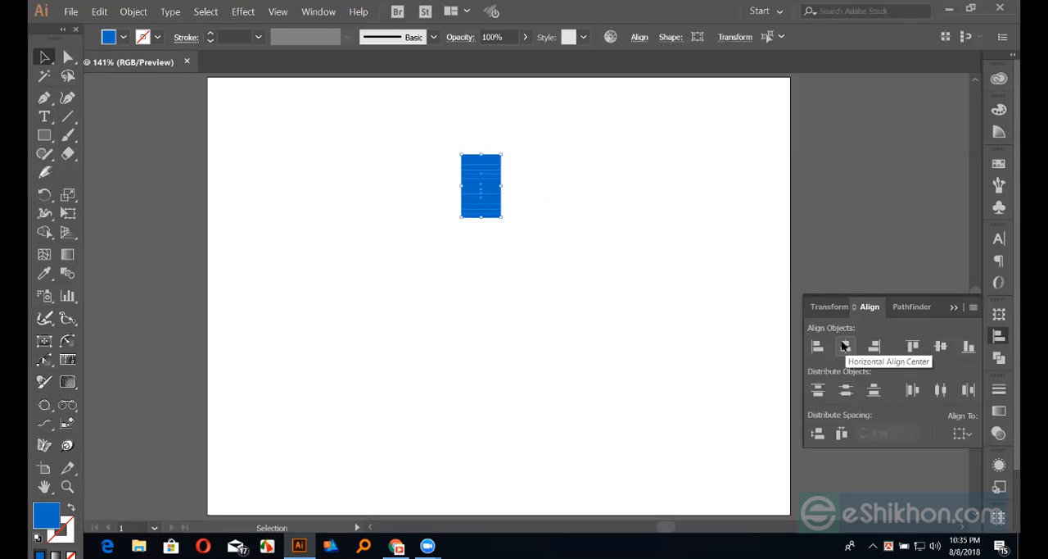
key("ctrl+z")
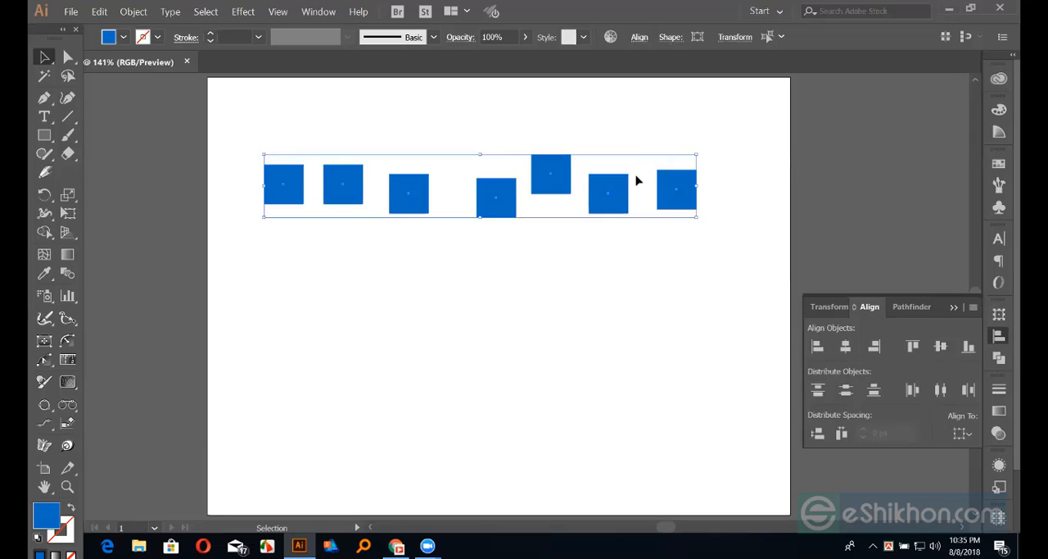
Repeat Vertical Align Center on the seven squares relative to the selection, undoing it each time
left_click(941, 346)
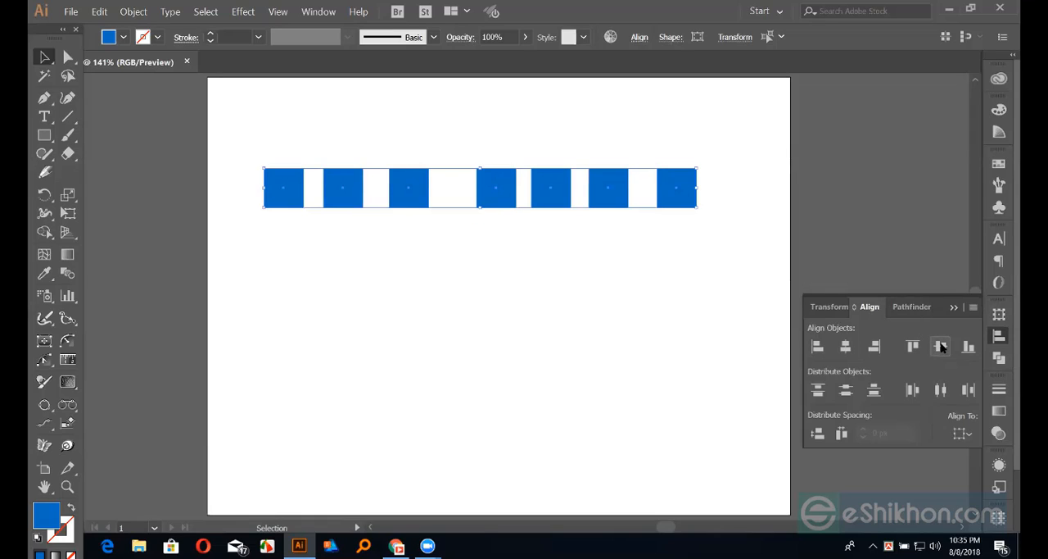
key("ctrl+z")
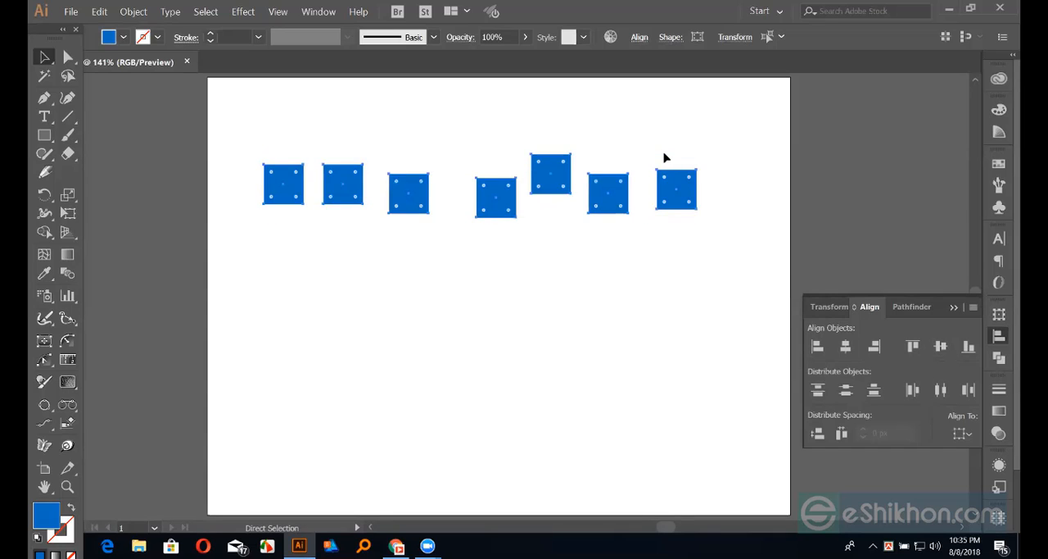
key("ctrl+=")
key("space")
left_click_drag(461, 203, 336, 172)
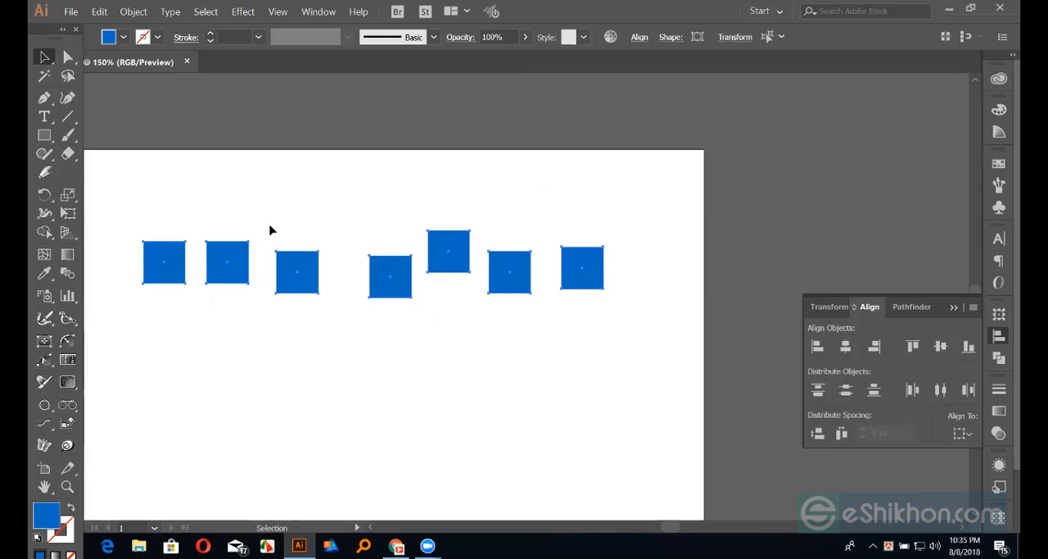
key("space")
left_click_drag(380, 222, 448, 235)
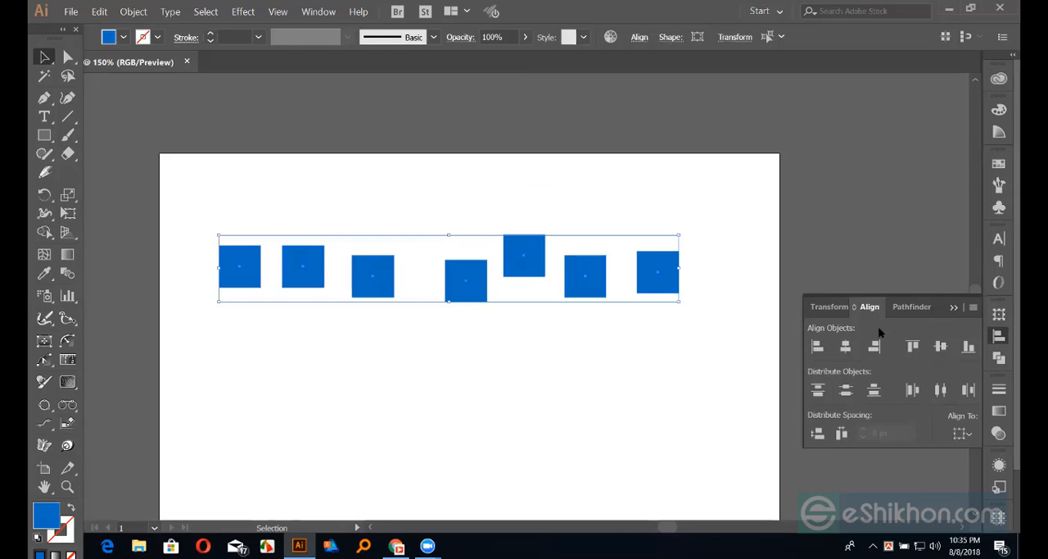
left_click(941, 347)
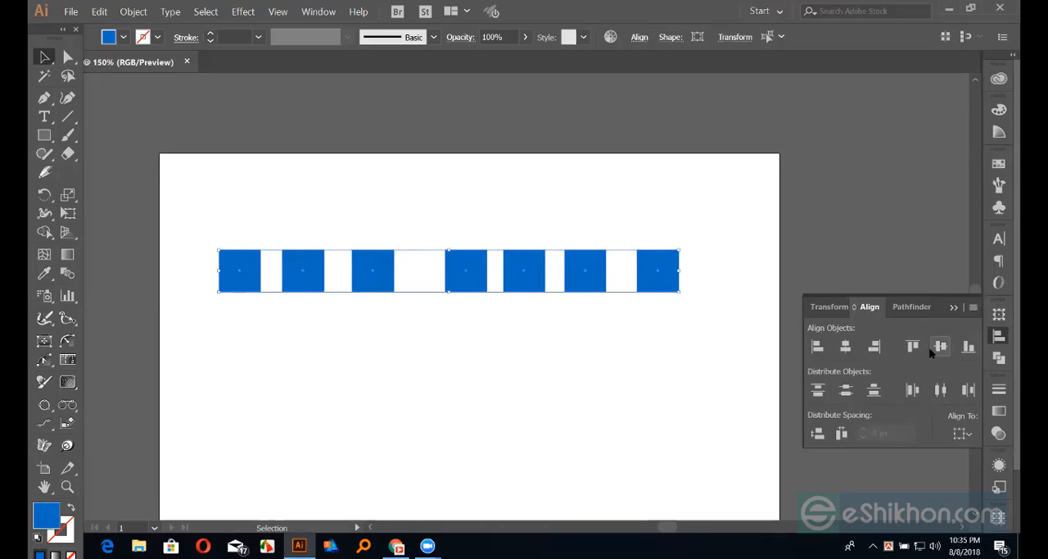
key("ctrl+z")
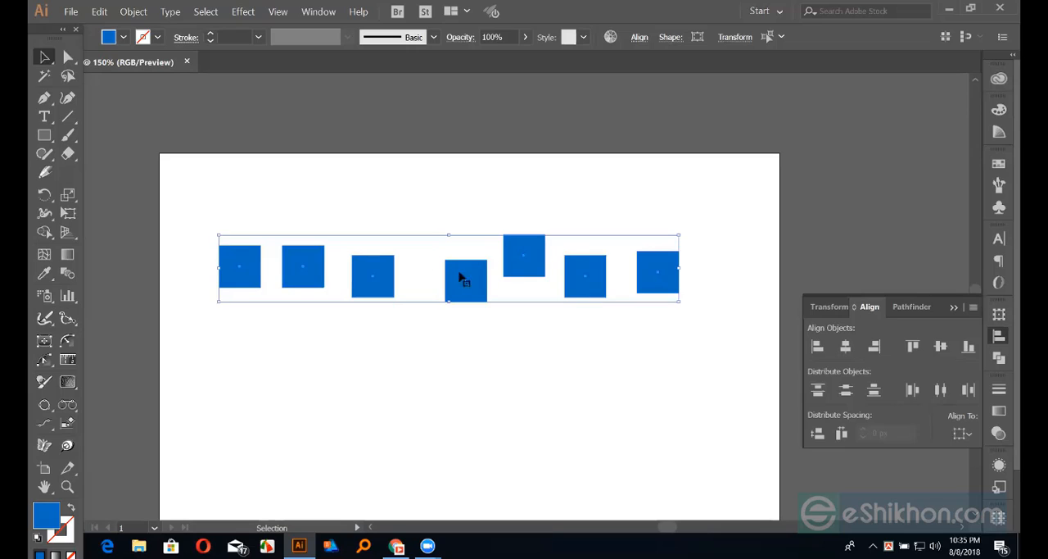
left_click(941, 346)
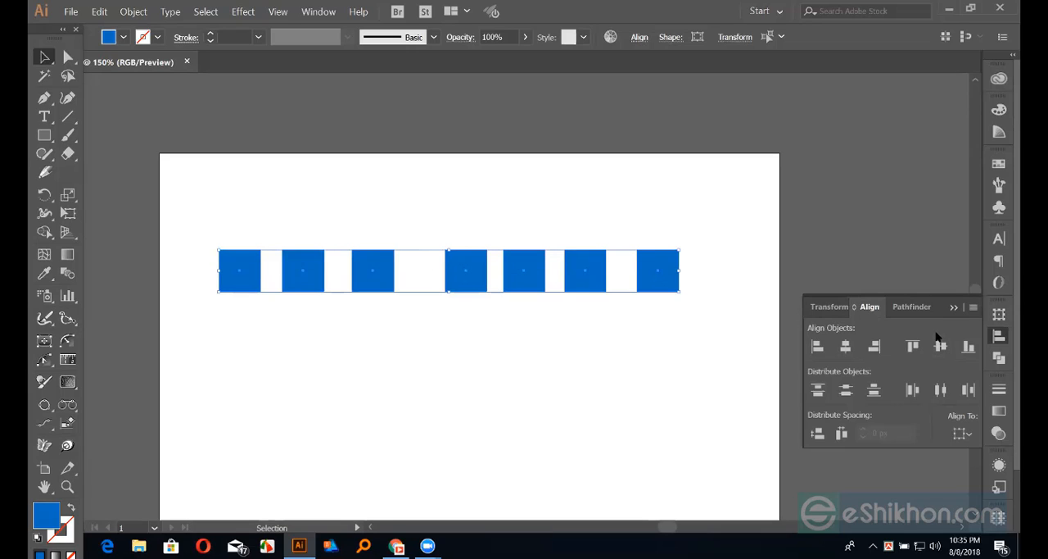
key("ctrl+z")
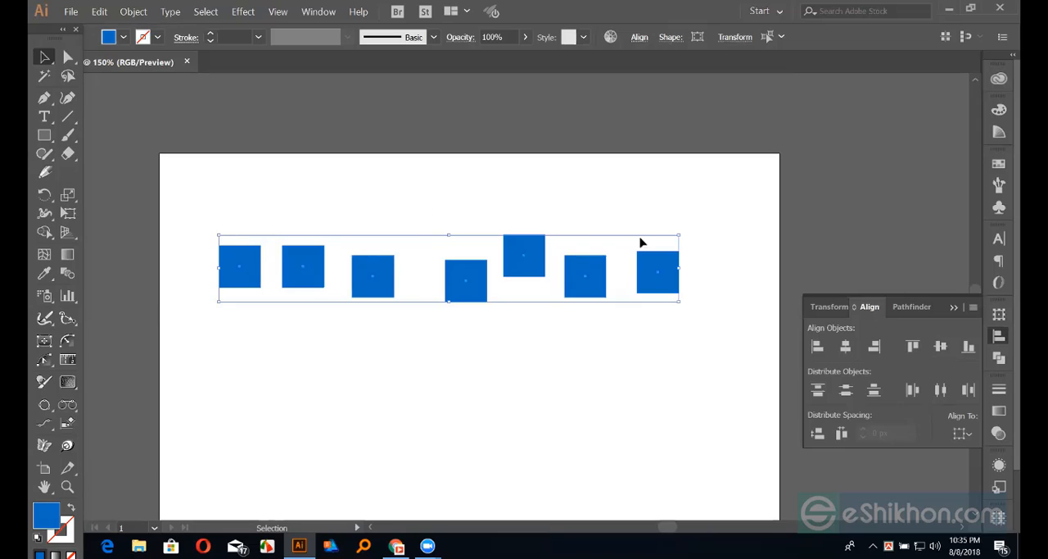
Make the highest square the key object, apply Vertical Align Center to the row, and undo the alignment
left_click(529, 258)
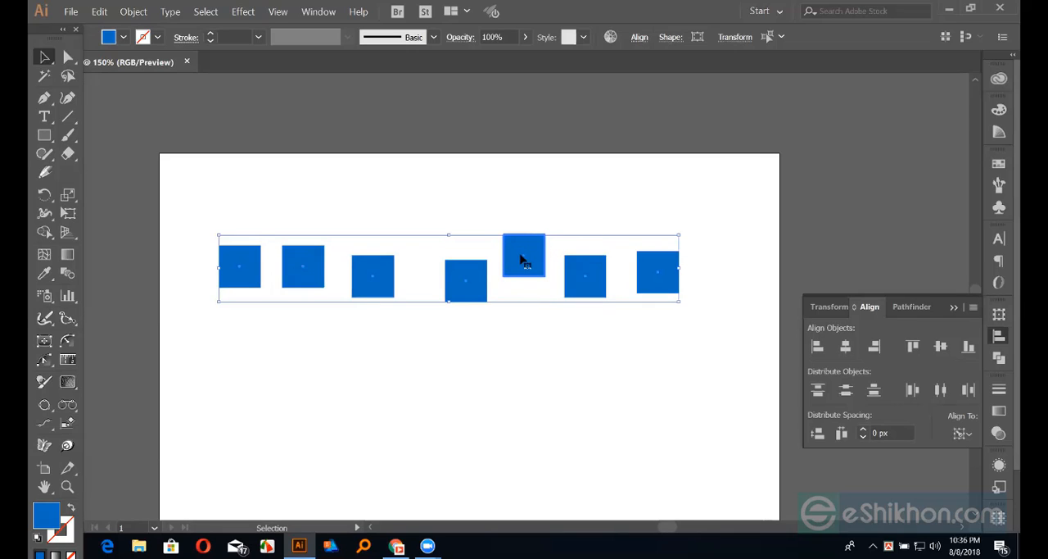
left_click(970, 437)
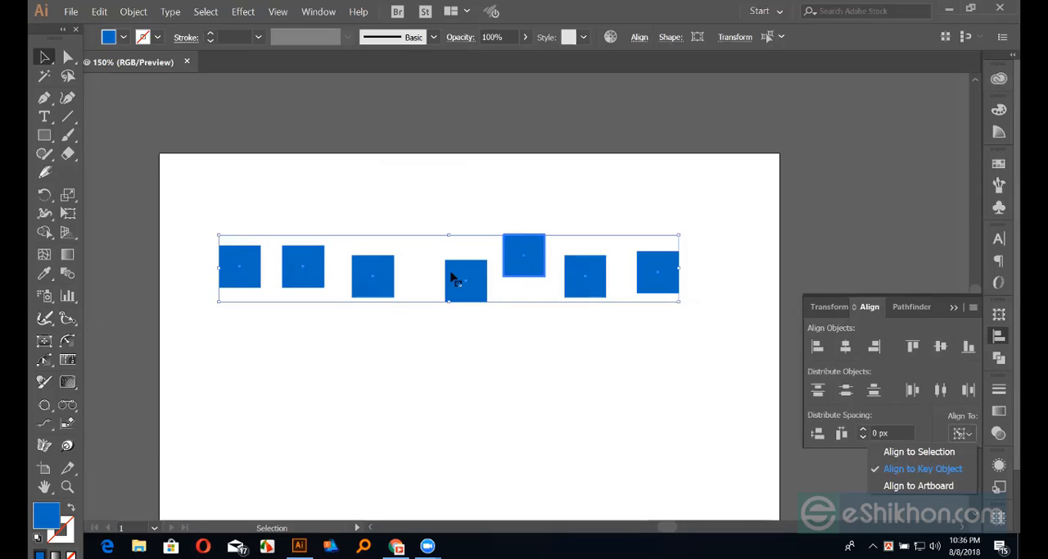
left_click(938, 348)
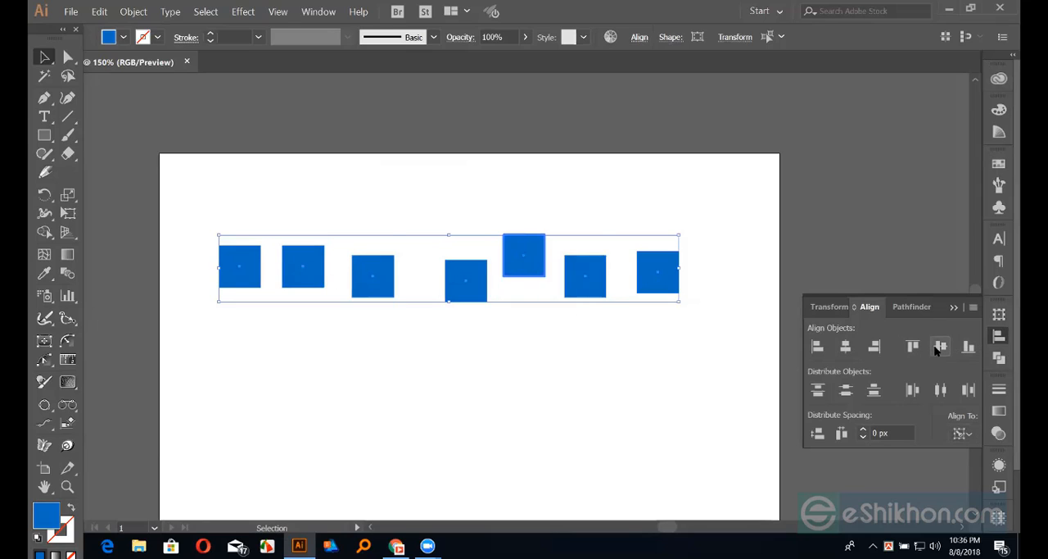
left_click(938, 348)
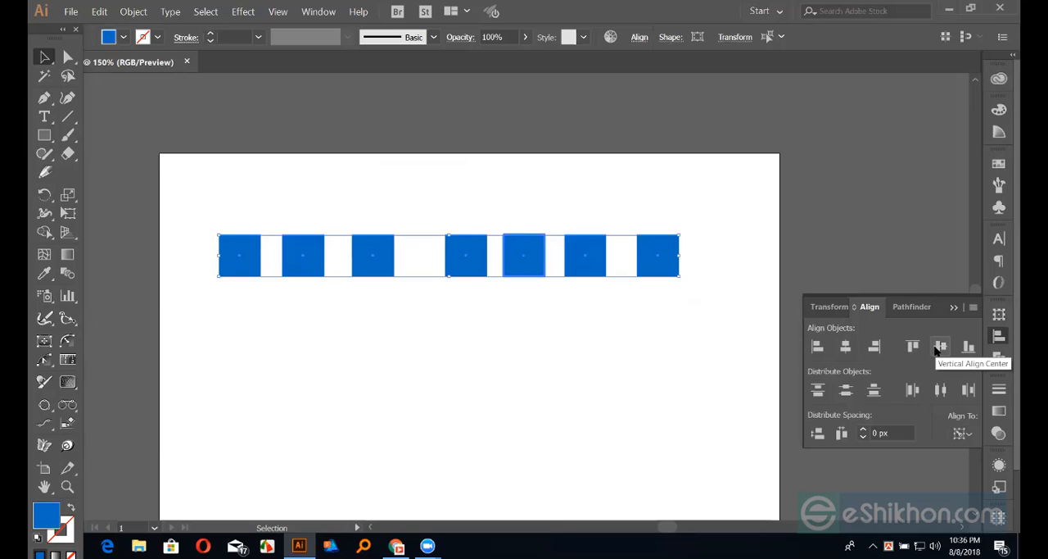
key("ctrl+z")
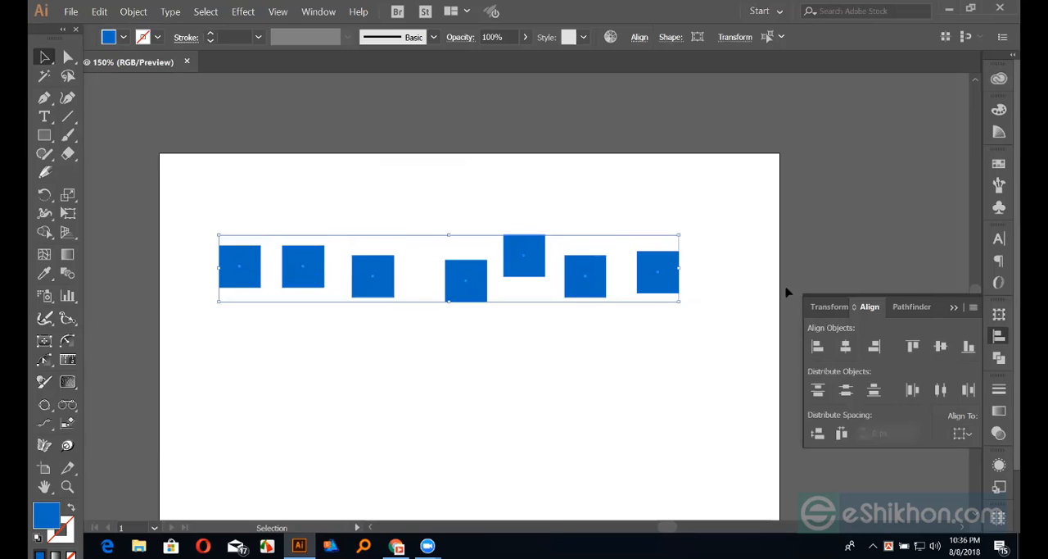
Duplicate the last square of the row to a lower spot beyond the row's right end
left_click(737, 277)
left_click_drag(660, 276, 741, 344)
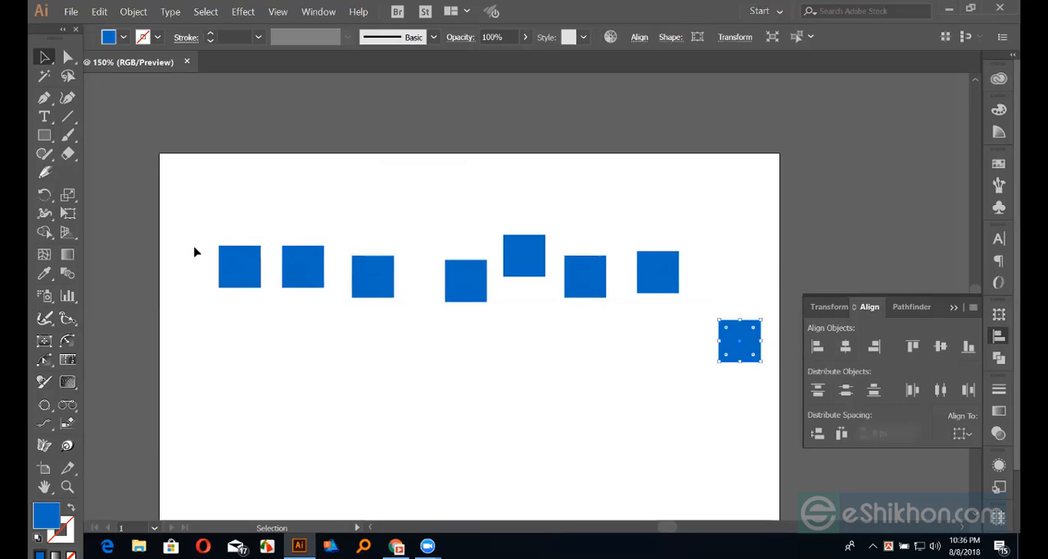
Make the lowest square the key object, apply Vertical Align Center to all eight squares, and undo the alignment
left_click_drag(195, 234, 756, 403)
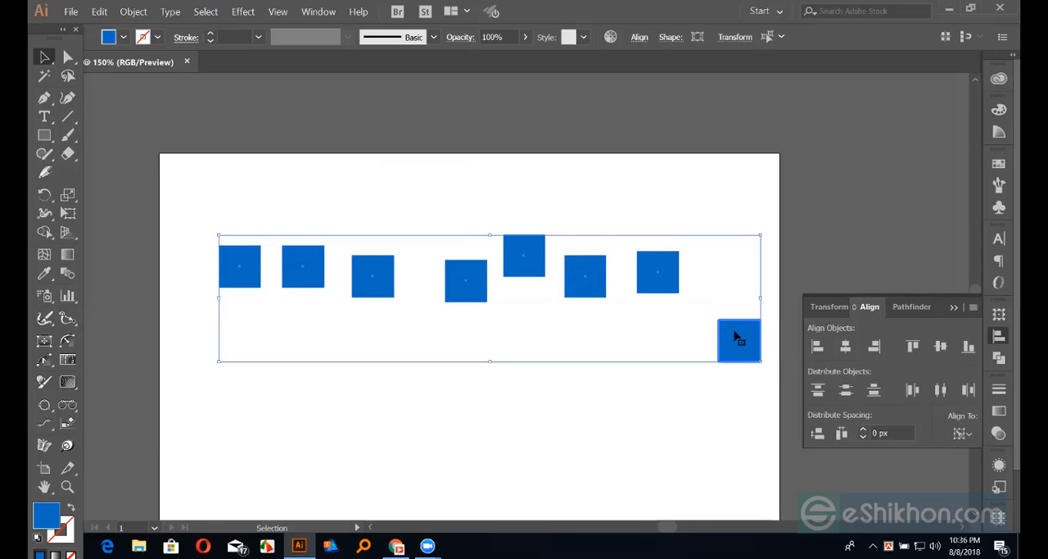
left_click(942, 345)
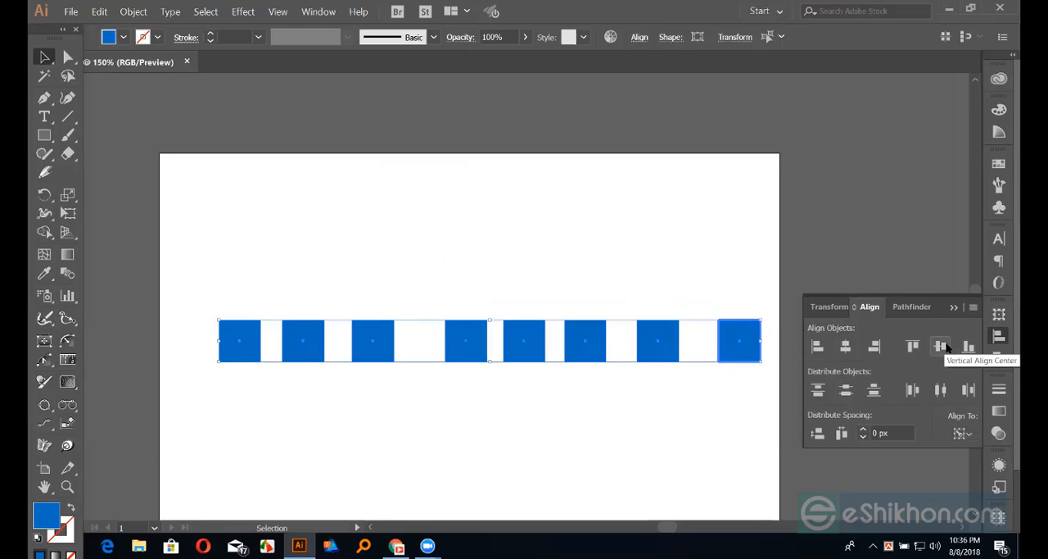
left_click(292, 252)
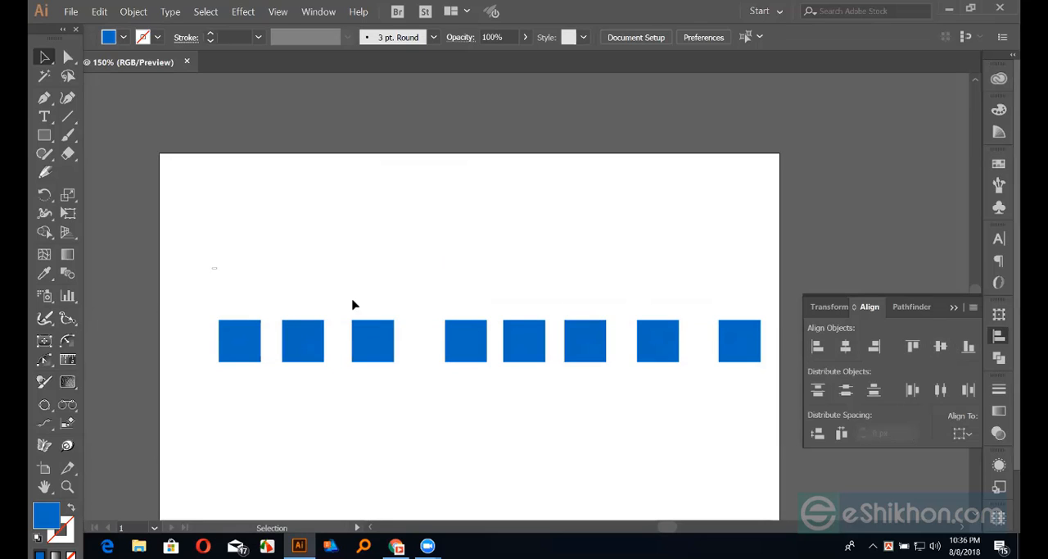
left_click_drag(211, 267, 739, 359)
left_click(589, 308)
key("ctrl+z")
left_click(637, 220)
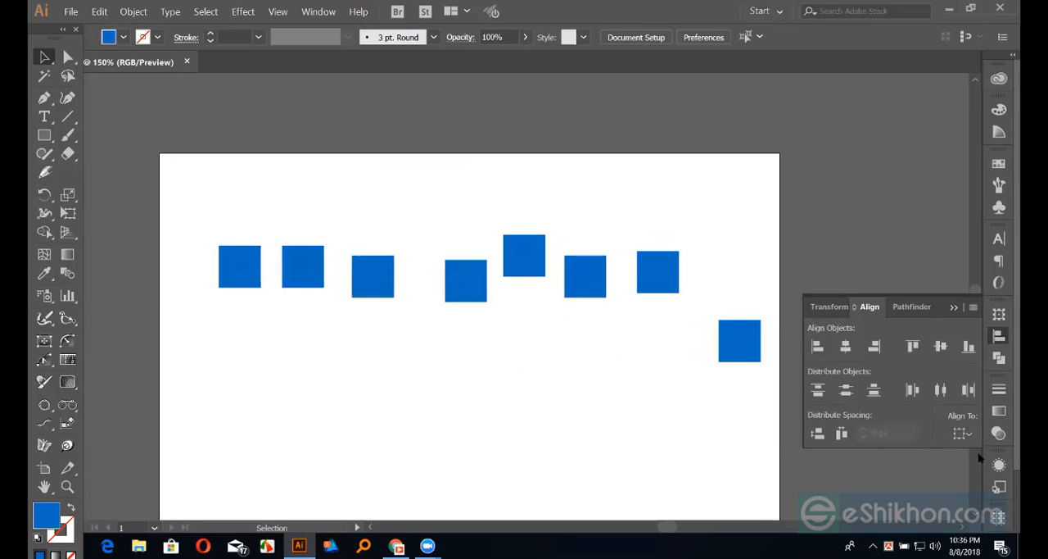
Set the alignment reference to Align to Artboard
left_click(967, 434)
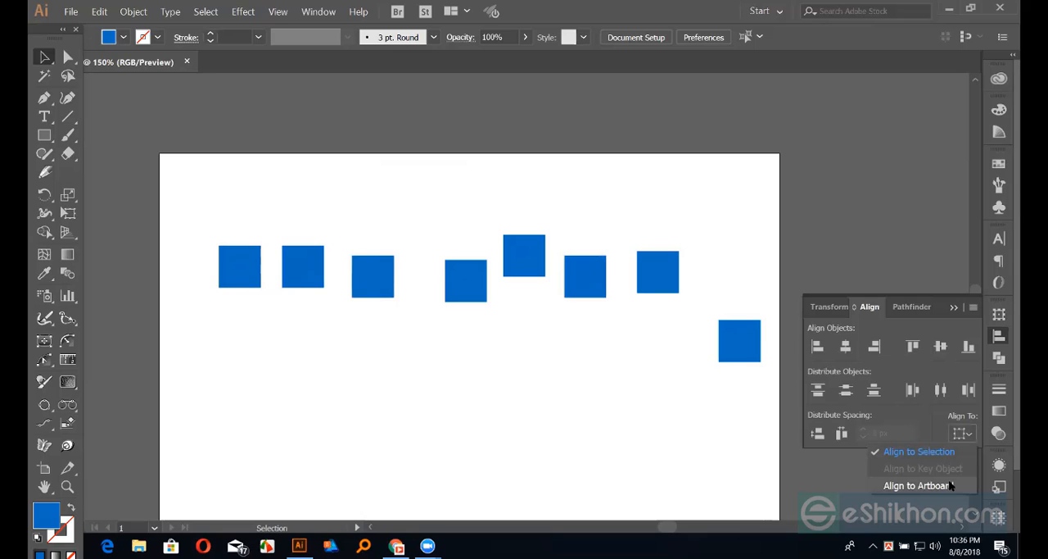
left_click(951, 486)
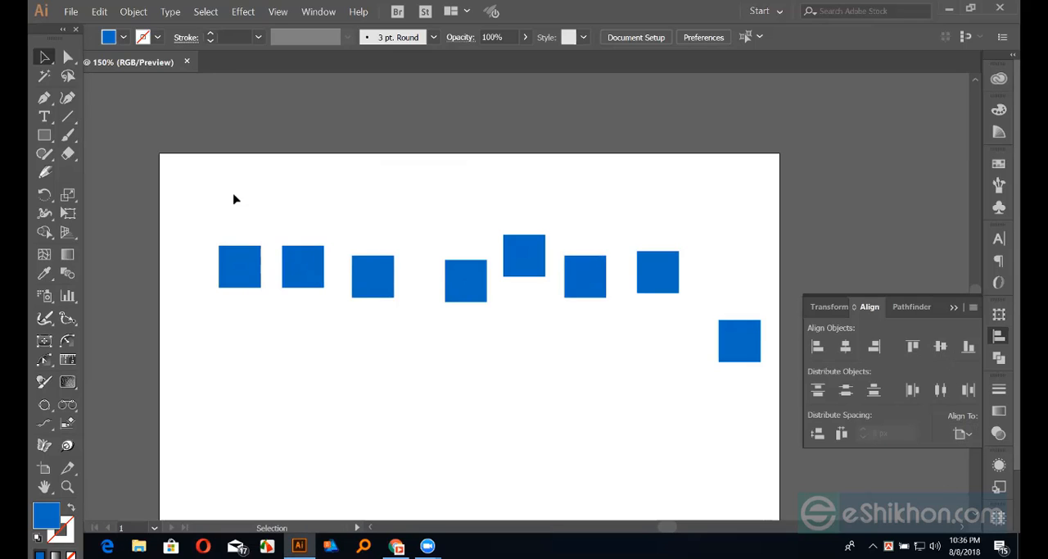
left_click_drag(218, 215, 737, 385)
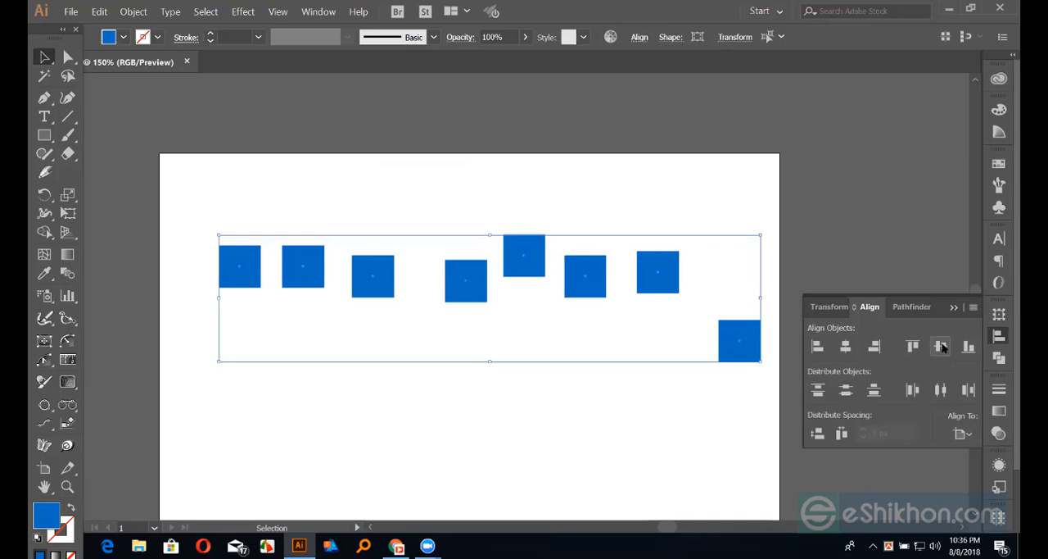
left_click(652, 414)
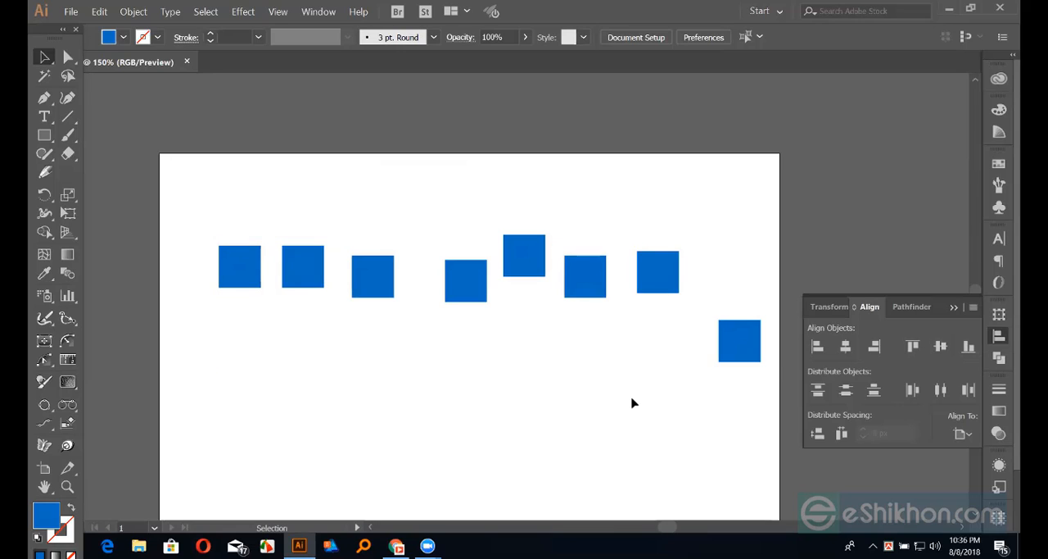
Try Vertical Align Center on all eight squares relative to the artboard, undoing it each time
key("ctrl+minus")
key("ctrl+minus")
key("ctrl+minus")
left_click_drag(388, 241, 593, 425)
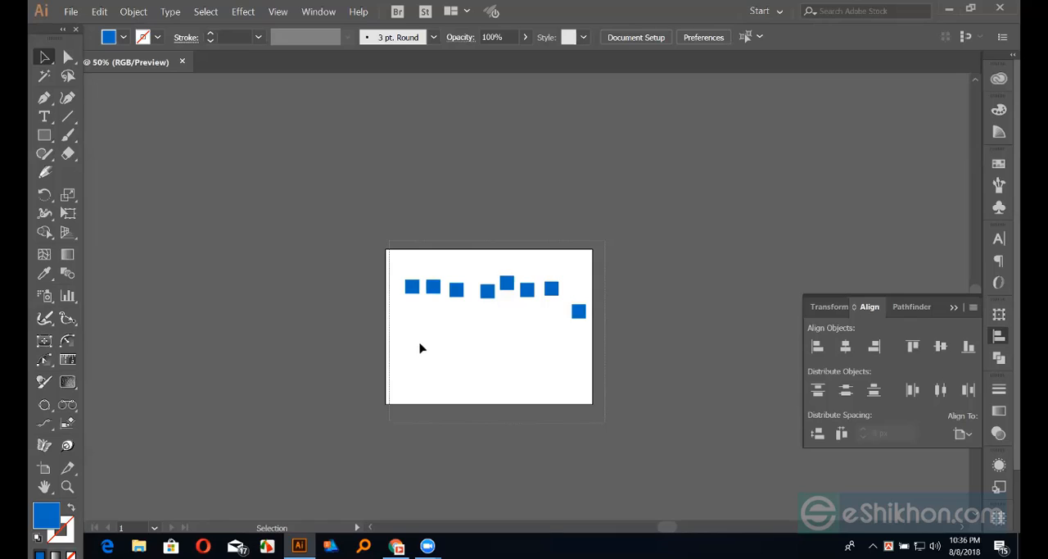
left_click(942, 347)
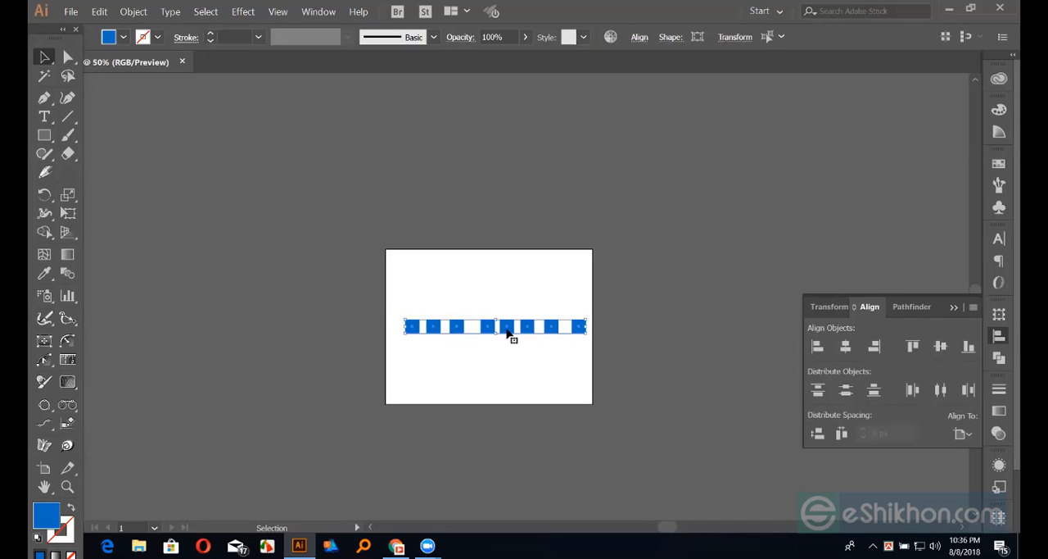
key("ctrl+z")
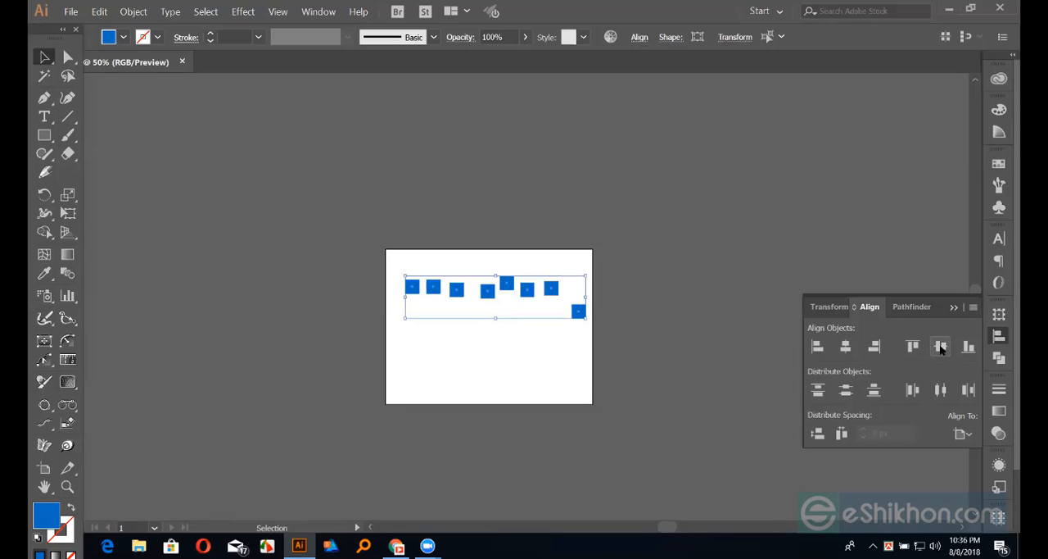
left_click(942, 347)
key("ctrl+z")
left_click(942, 348)
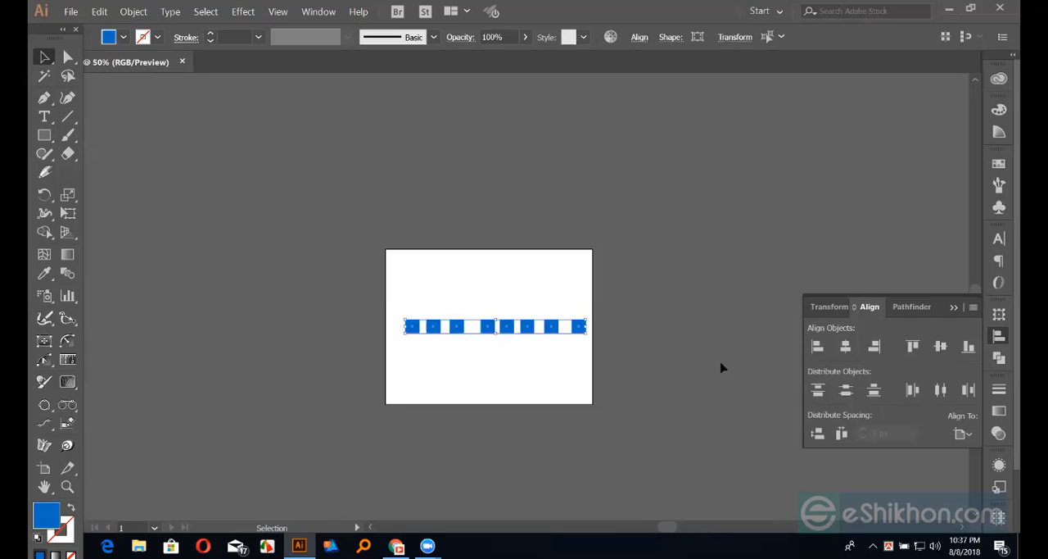
key("ctrl+z")
left_click(491, 314)
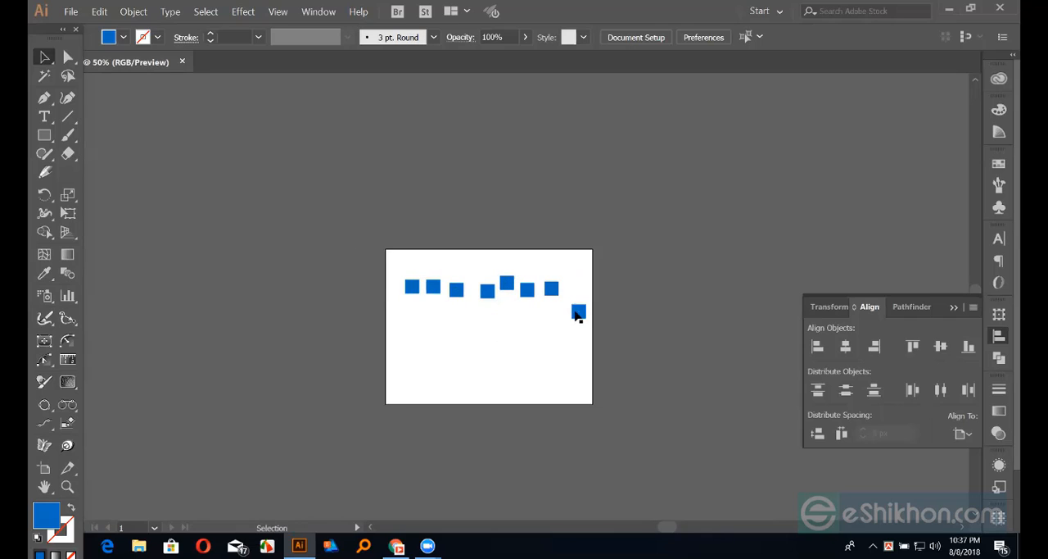
Duplicate the lowest square four times downwards to form an uneven column along the artboard's right edge
left_click_drag(578, 309, 563, 403)
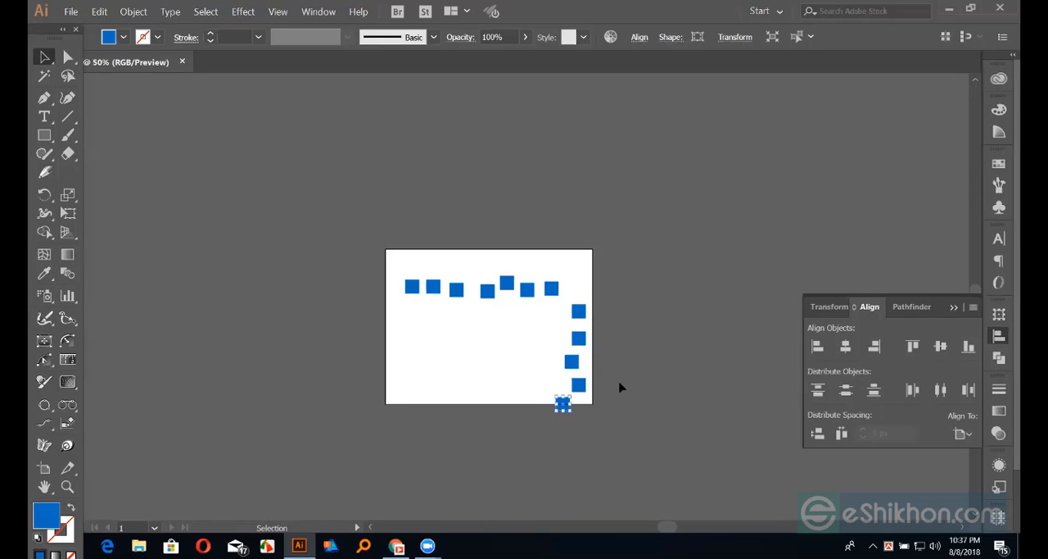
left_click(610, 372)
Try Vertical Align Center and Horizontal Align Center on the column's five squares relative to the artboard, undoing each alignment
key("ctrl+equal")
key("ctrl+equal")
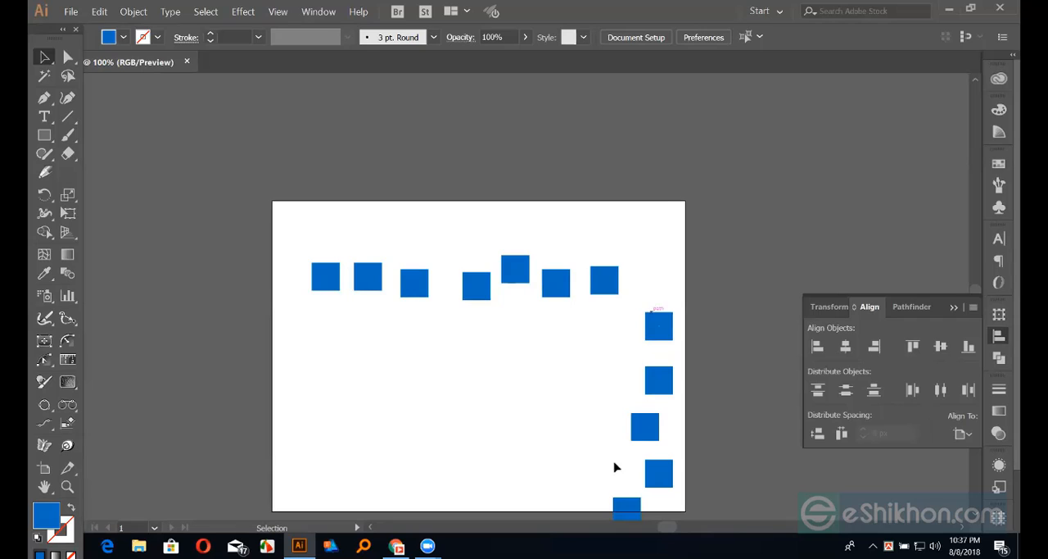
scroll(672, 344, "down", 1)
left_click_drag(655, 344, 689, 495)
left_click_drag(709, 252, 636, 489)
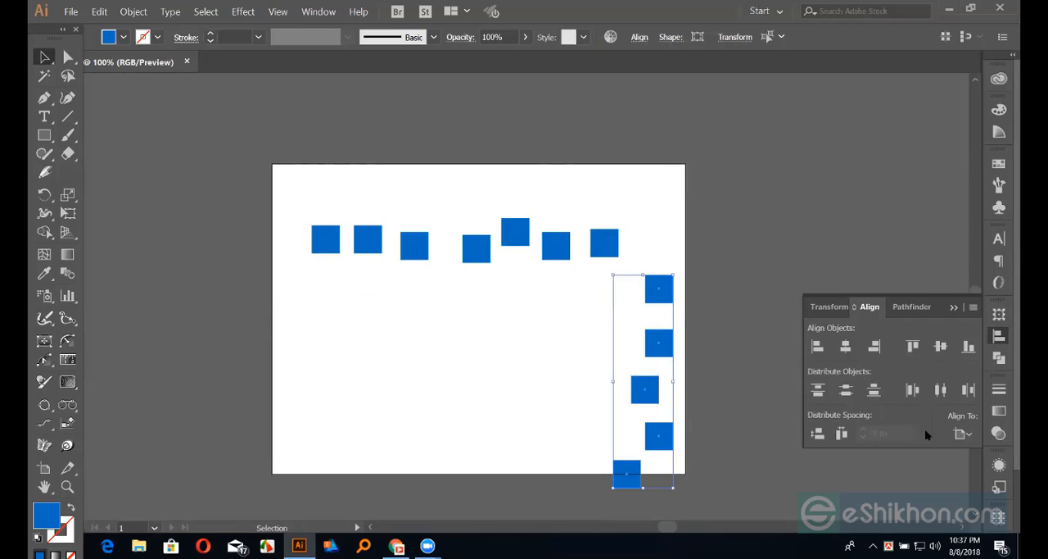
left_click(941, 346)
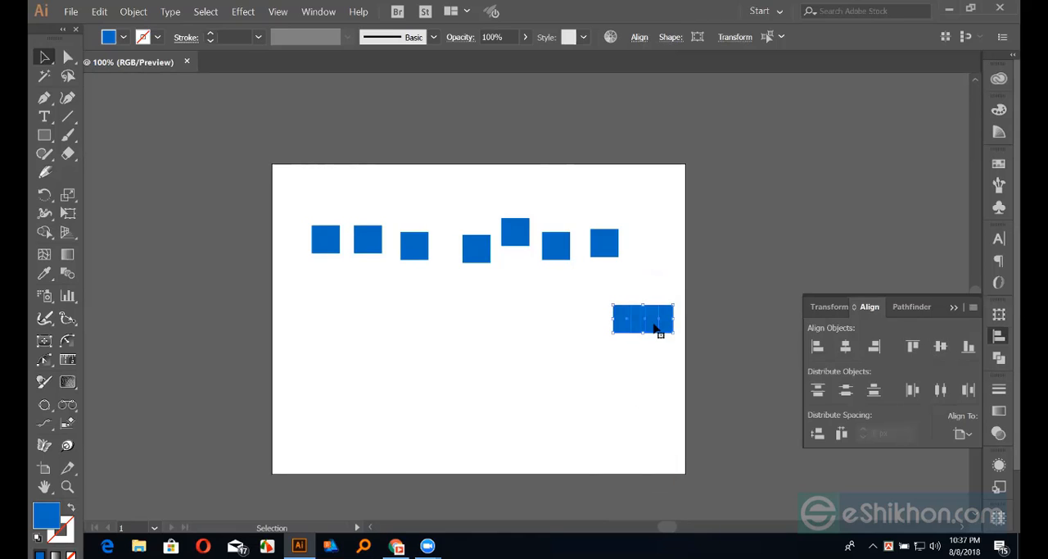
key("ctrl+z")
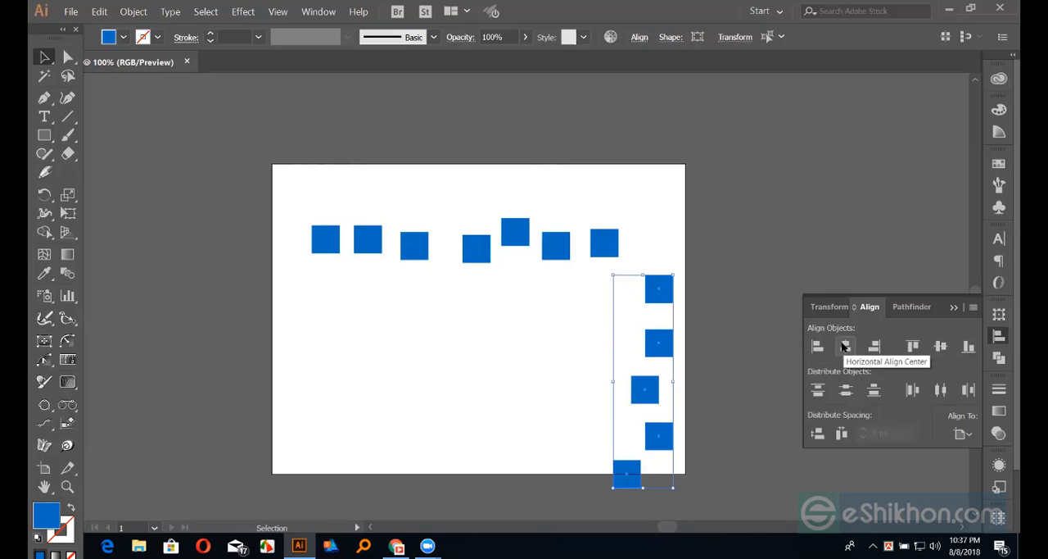
left_click(844, 346)
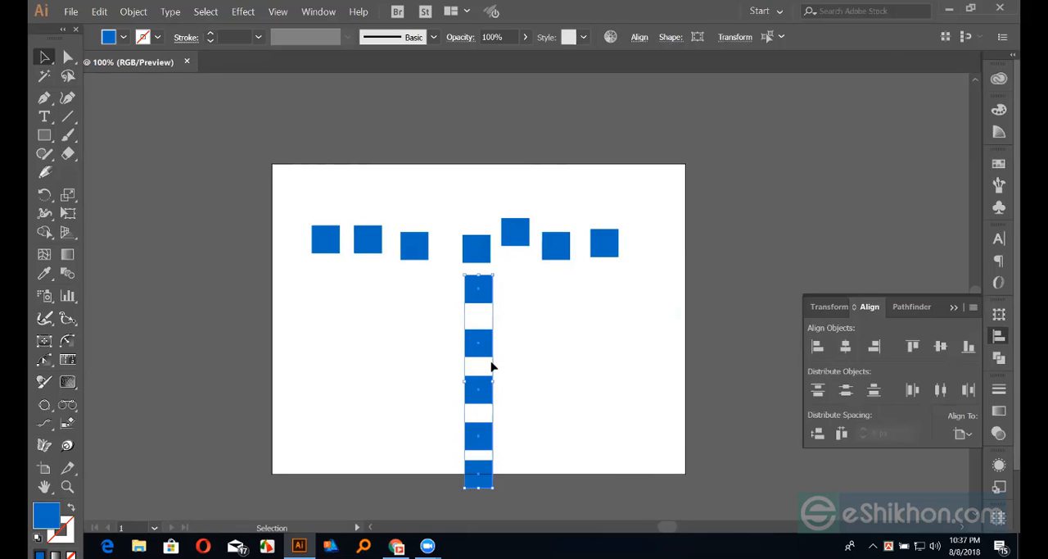
key("ctrl+z")
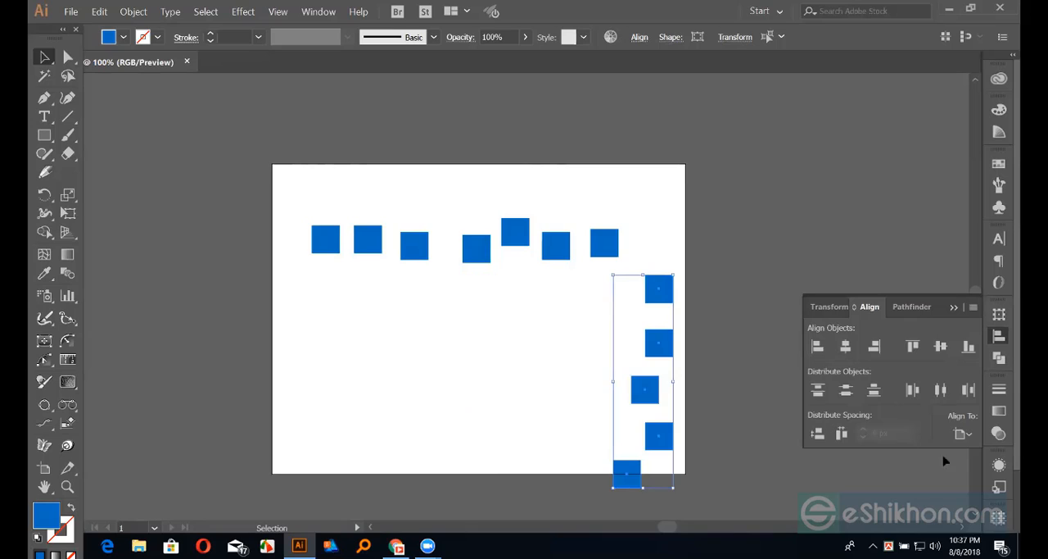
Switch to Align to Selection, make the column's top square the key object, and apply Horizontal Align Center to the five squares
left_click(962, 434)
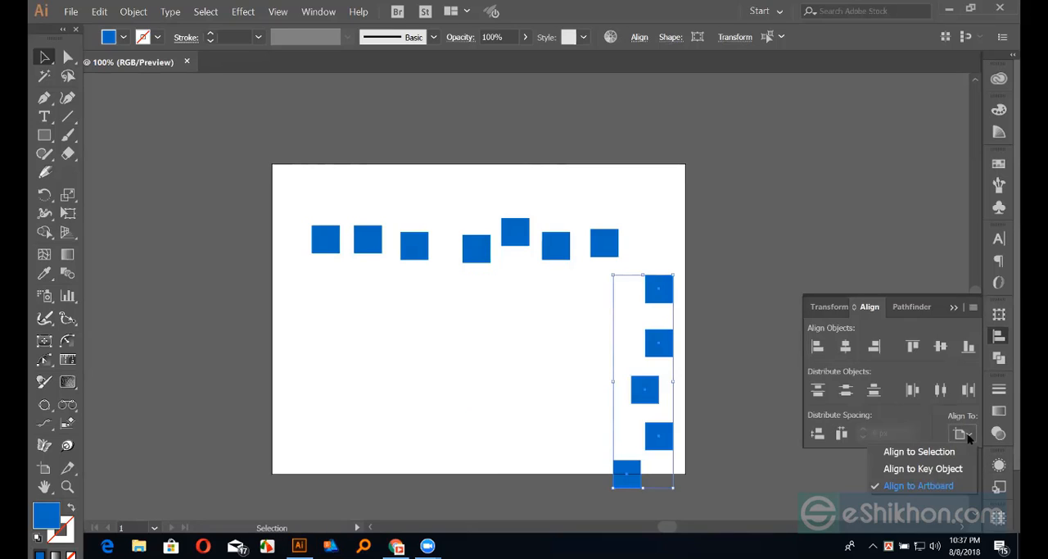
left_click(905, 453)
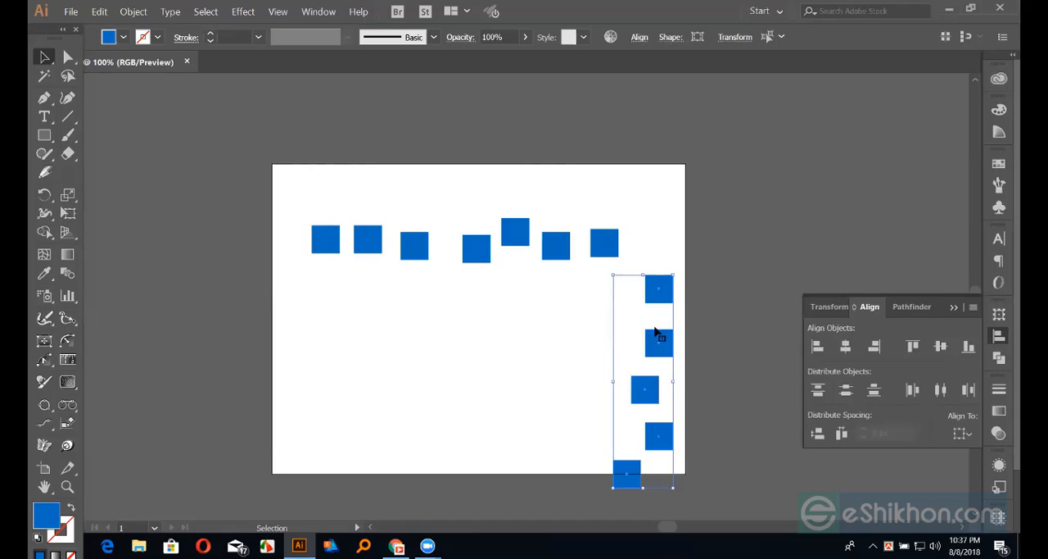
left_click(655, 295)
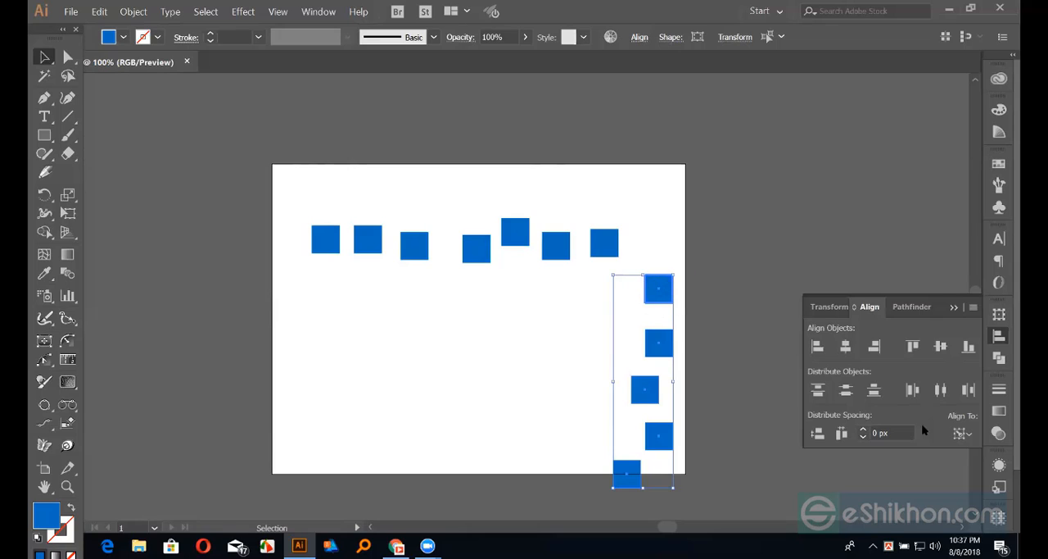
left_click(846, 347)
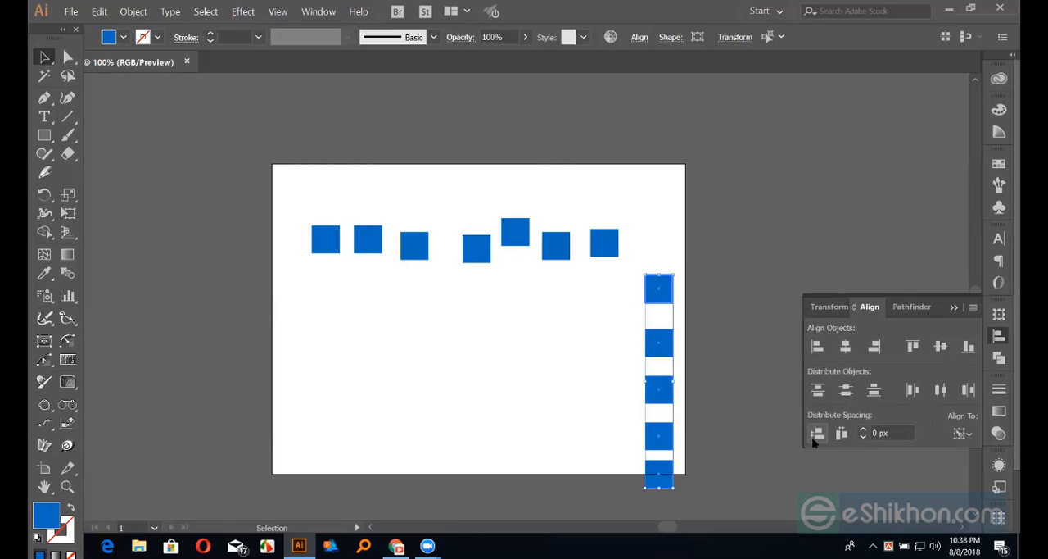
Distribute the column's squares vertically with a spacing of 6 px from the key object
left_click(891, 432)
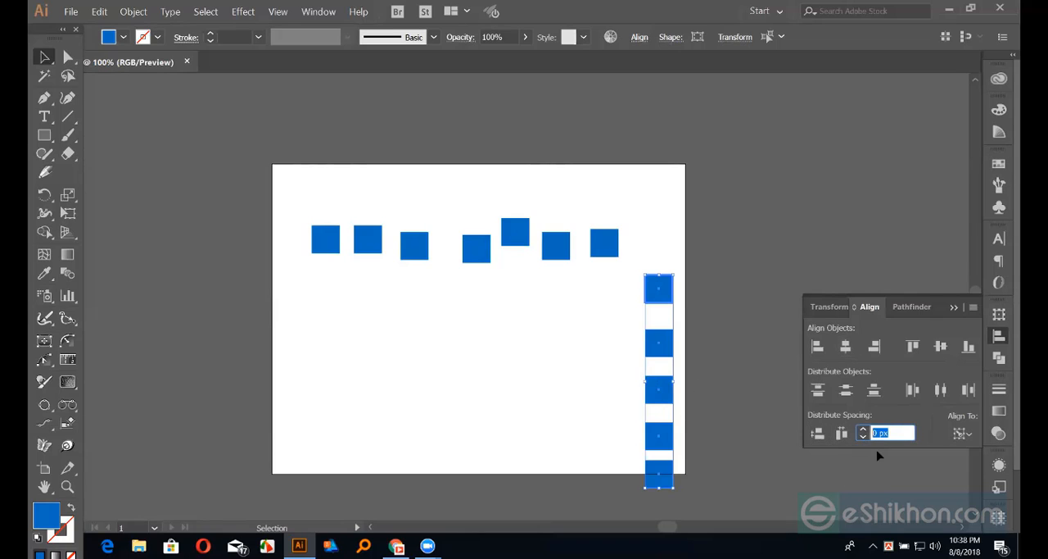
key("Up")
key("Up")
key("Up")
key("Up")
key("Return")
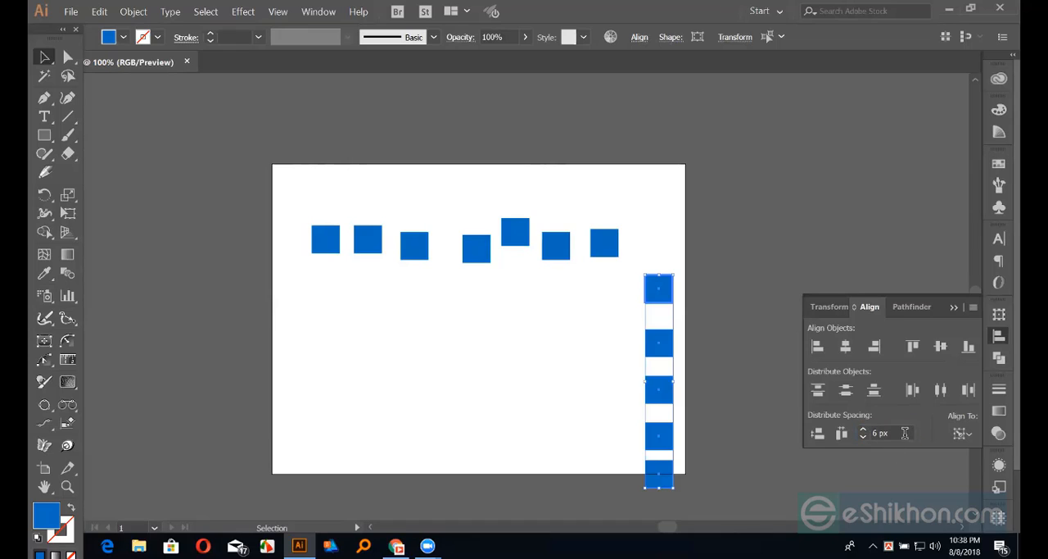
left_click(819, 435)
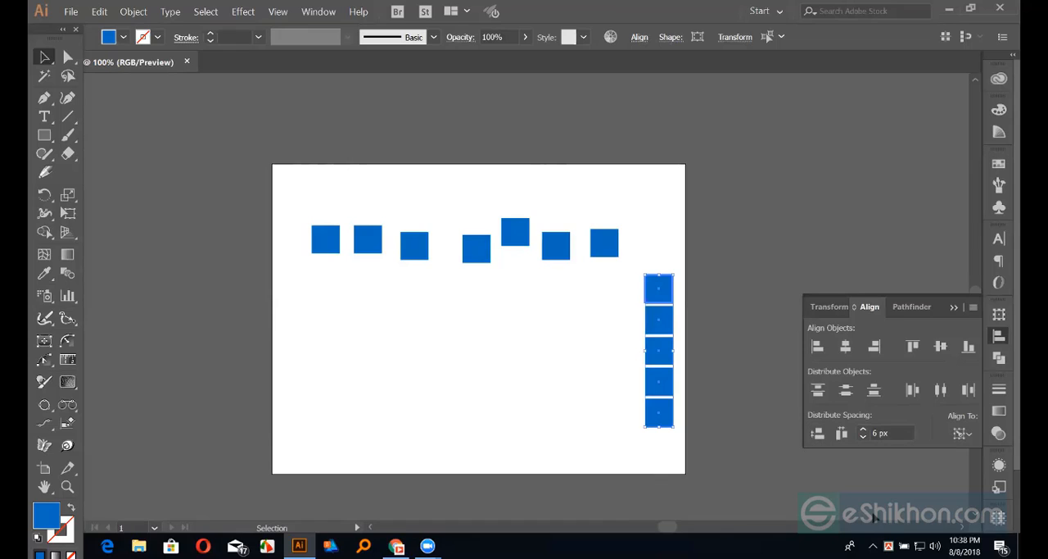
Set the distribute spacing to 10 px and apply Vertical Distribute Space to the column
left_click(909, 432)
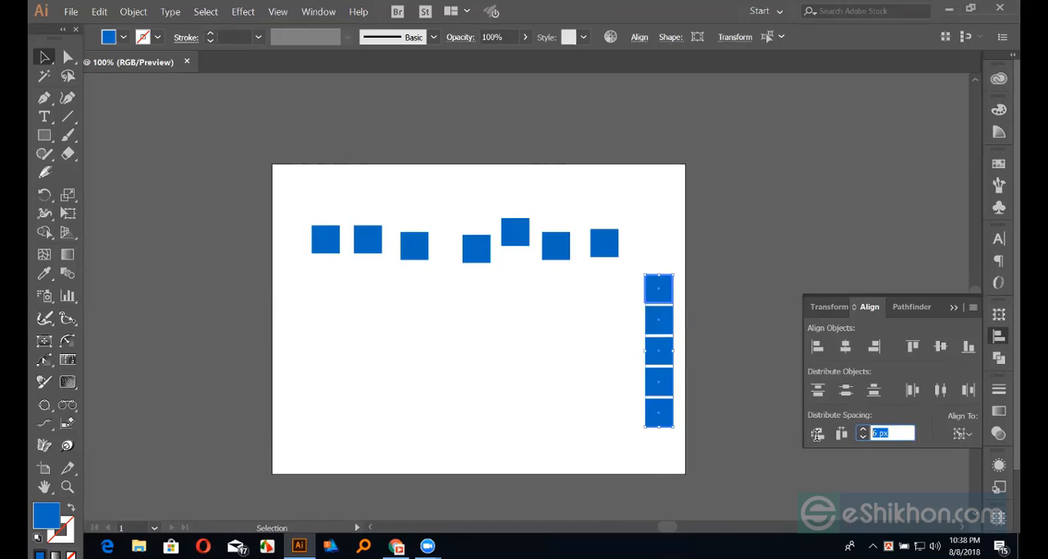
type("10")
key("Return")
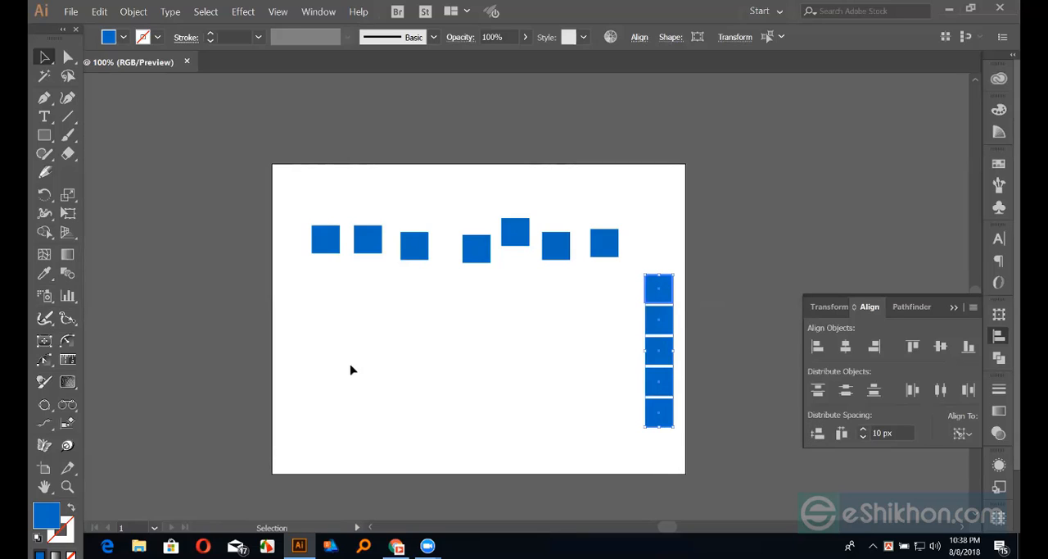
left_click(823, 438)
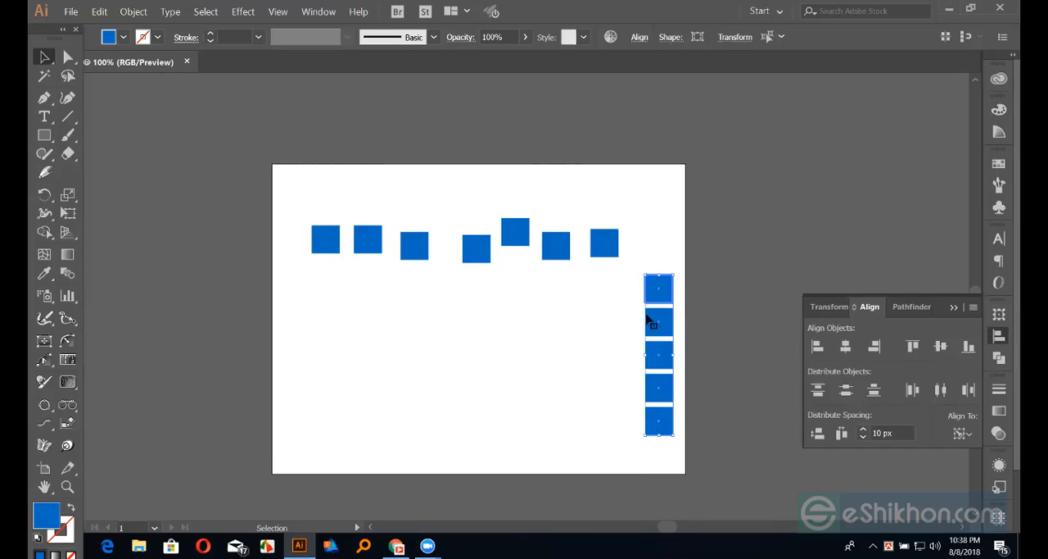
Set the alignment reference to Align to Selection and select the seven squares of the uneven row
left_click(737, 385)
left_click(960, 432)
left_click(946, 451)
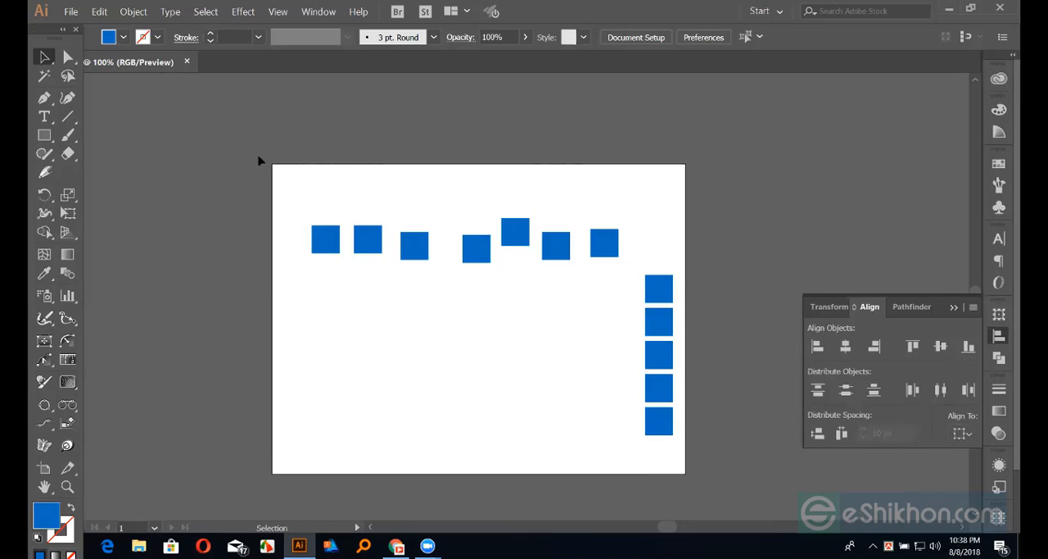
left_click_drag(274, 168, 627, 260)
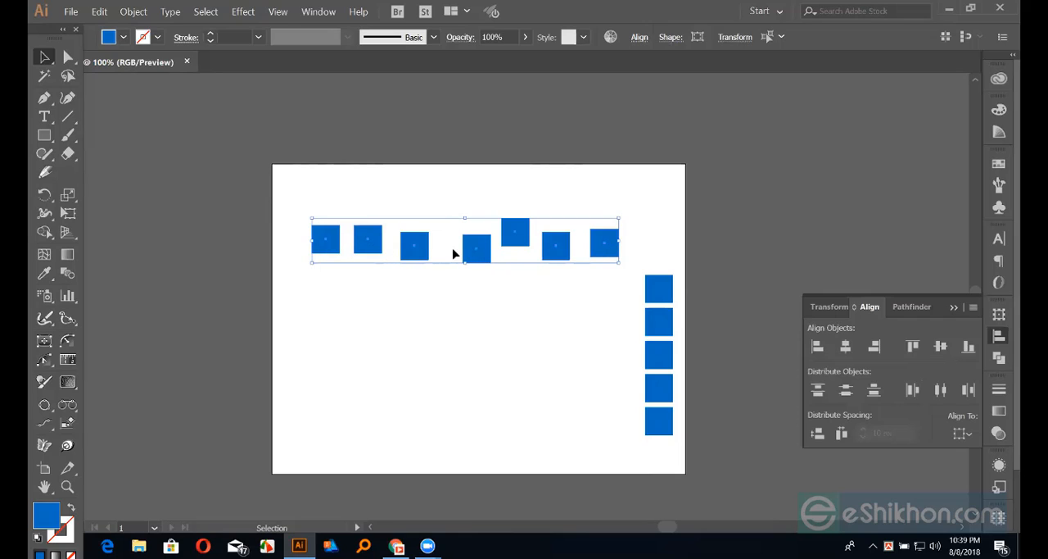
Distribute the seven squares of the uneven row evenly with Horizontal Distribute Center
left_click(914, 391)
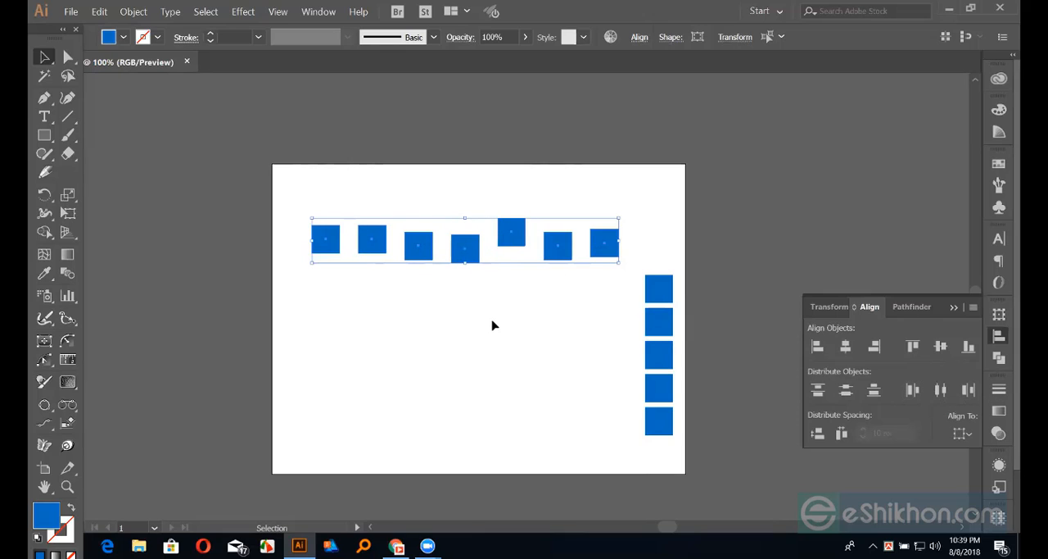
key("ctrl+z")
left_click(939, 392)
Make the row's last square on the right the key object, apply Vertical Align Center to the row, and deselect it
left_click(608, 244)
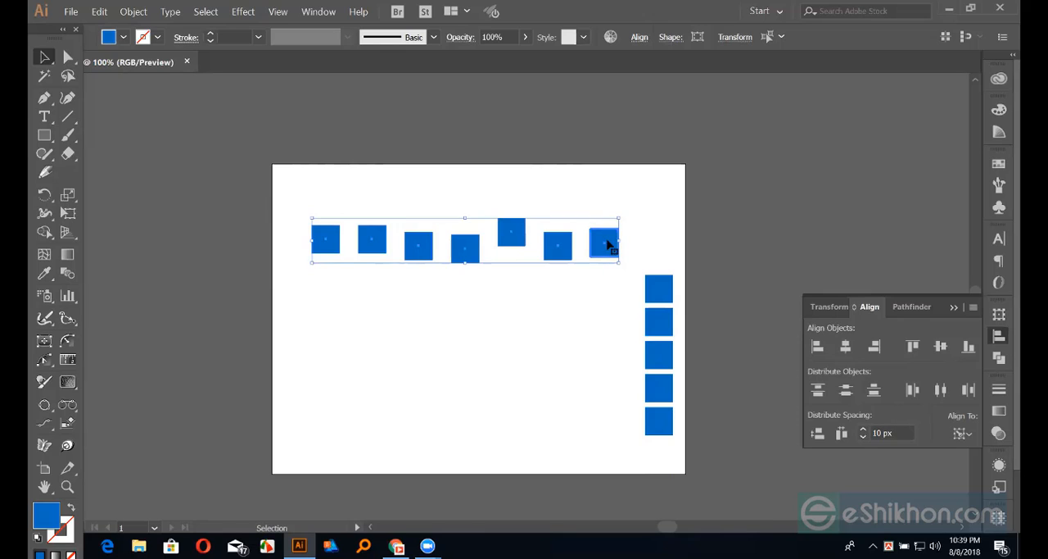
left_click(942, 349)
left_click(671, 208)
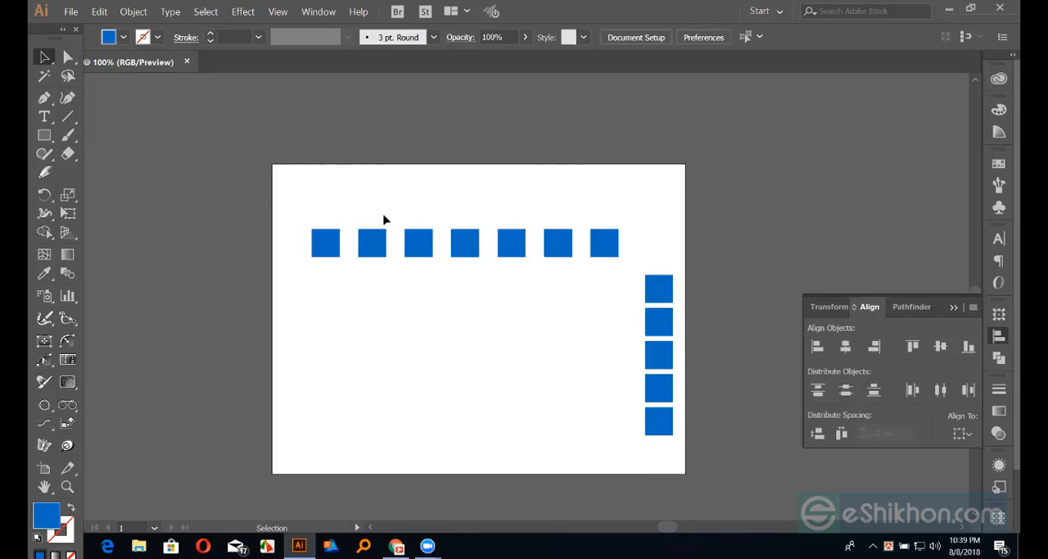
Delete all the blue squares of the row and the column from the artboard
left_click_drag(302, 197, 679, 465)
key("Delete")
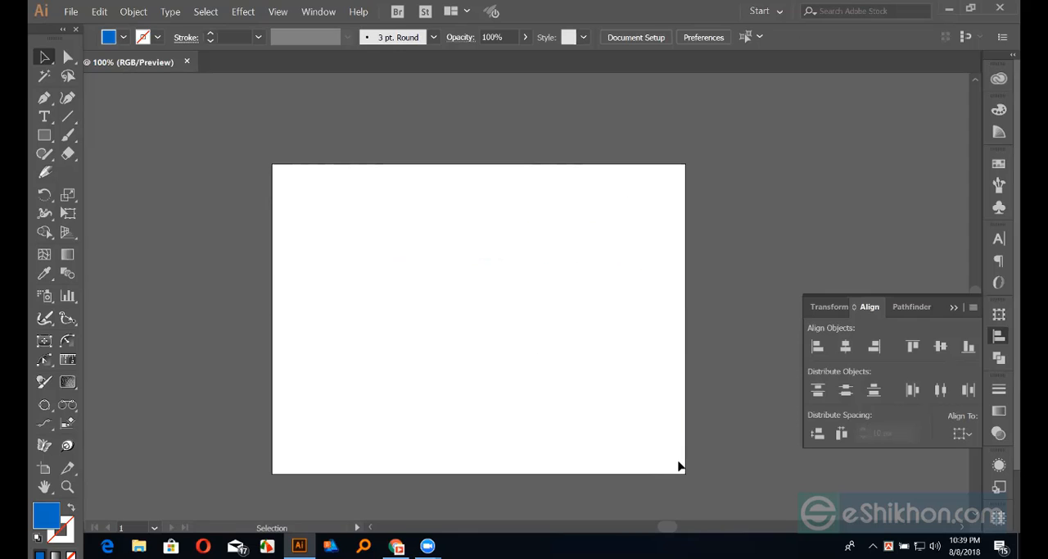
left_click(44, 136)
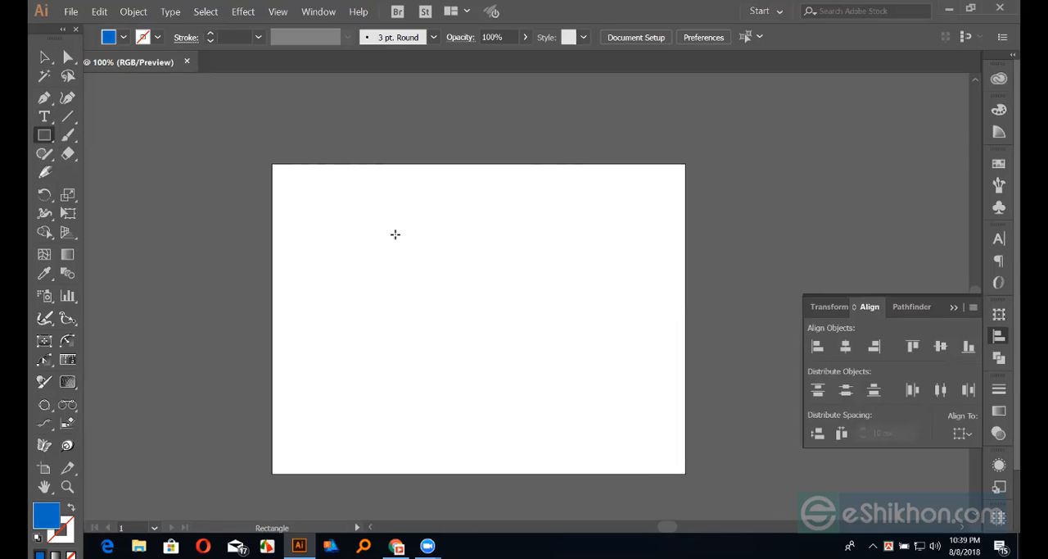
mouse_move(384, 244)
left_mouse_down()
mouse_move(412, 266)
mouse_move(385, 256)
mouse_move(385, 283)
left_mouse_up()
left_click(45, 57)
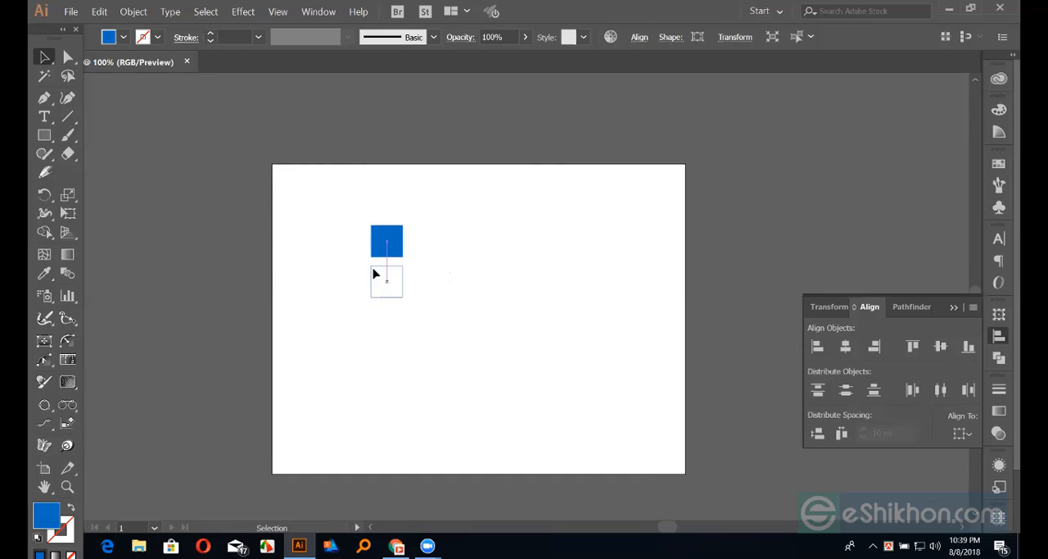
left_click_drag(354, 212, 434, 340)
key("Delete")
Create a blue rectangle with an exact width of 800 px and height of 600 px
left_click(44, 135)
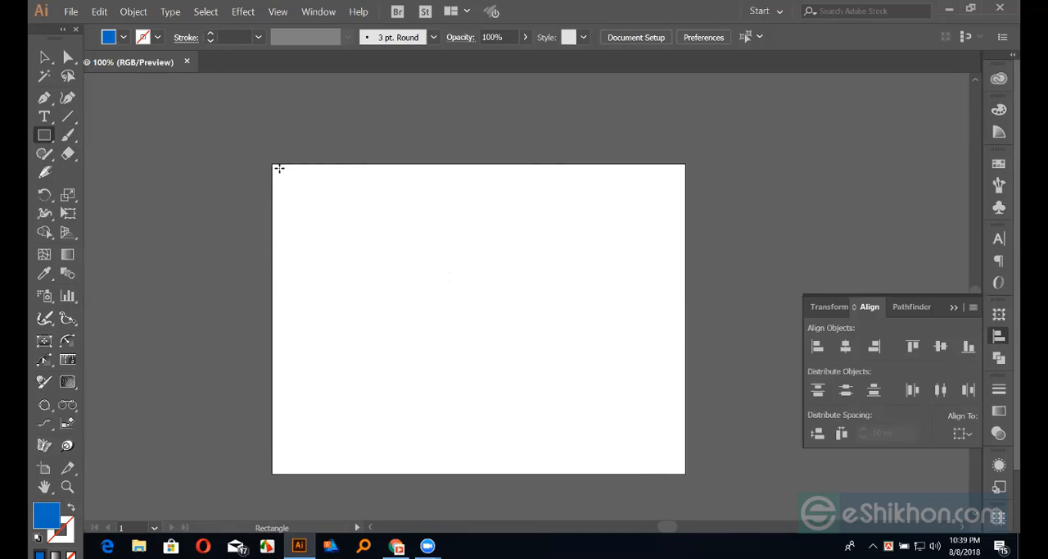
left_click(349, 229)
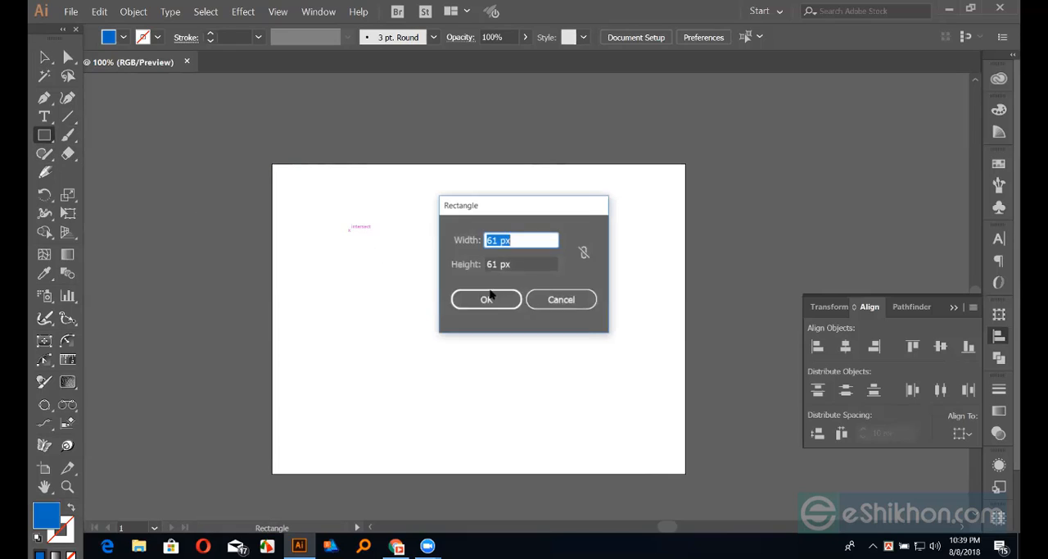
type("5")
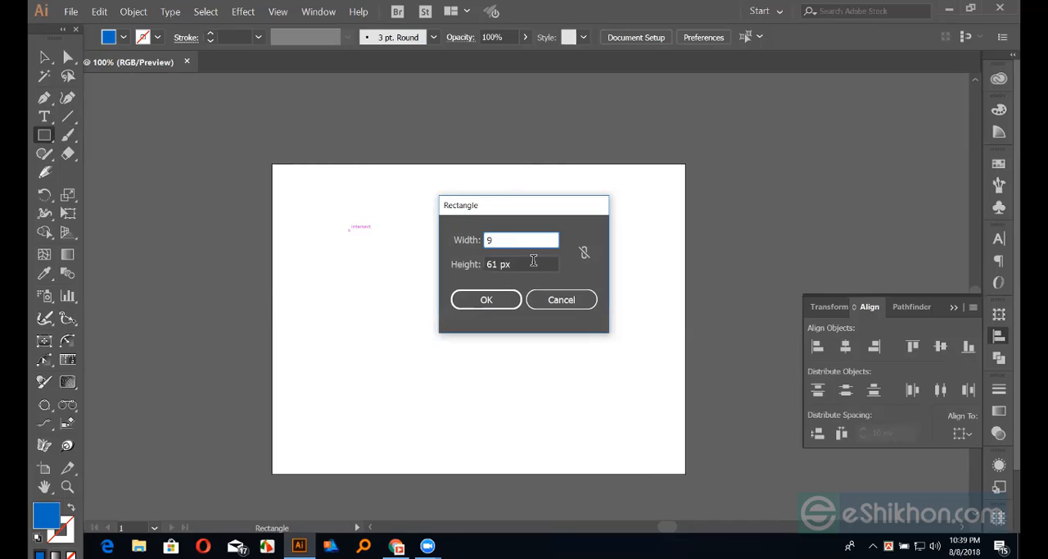
type("00")
key("Tab")
type("600")
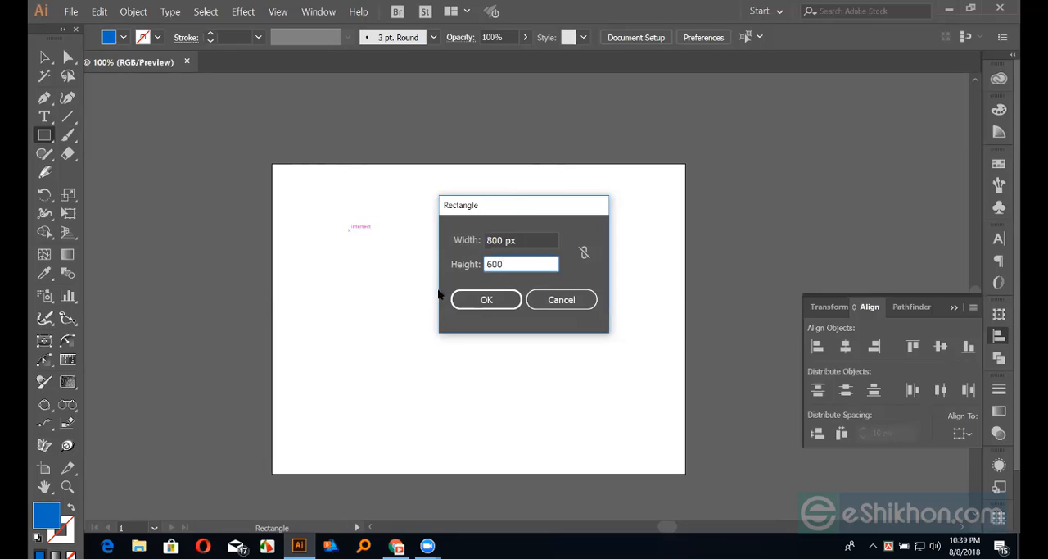
left_click(483, 300)
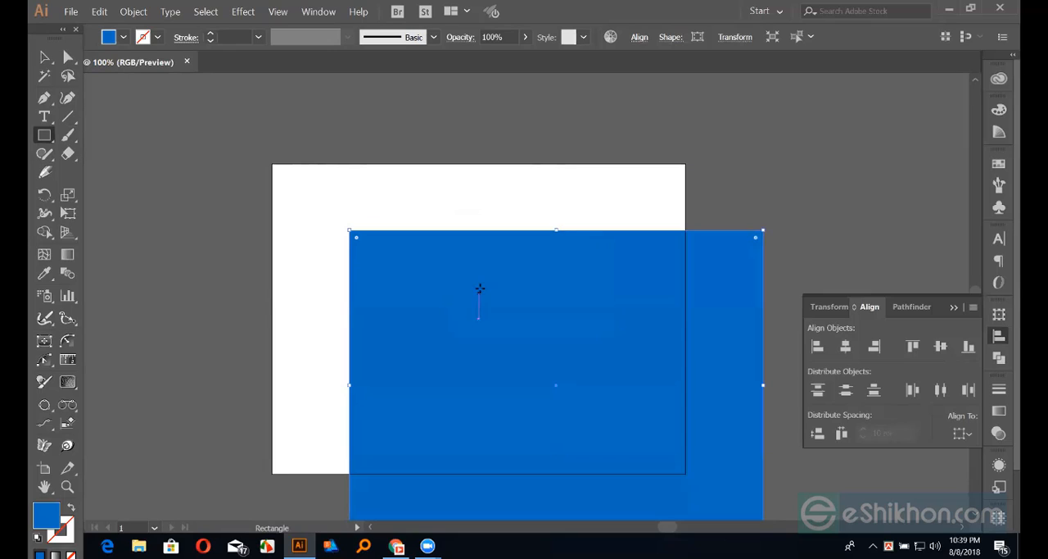
left_click(45, 57)
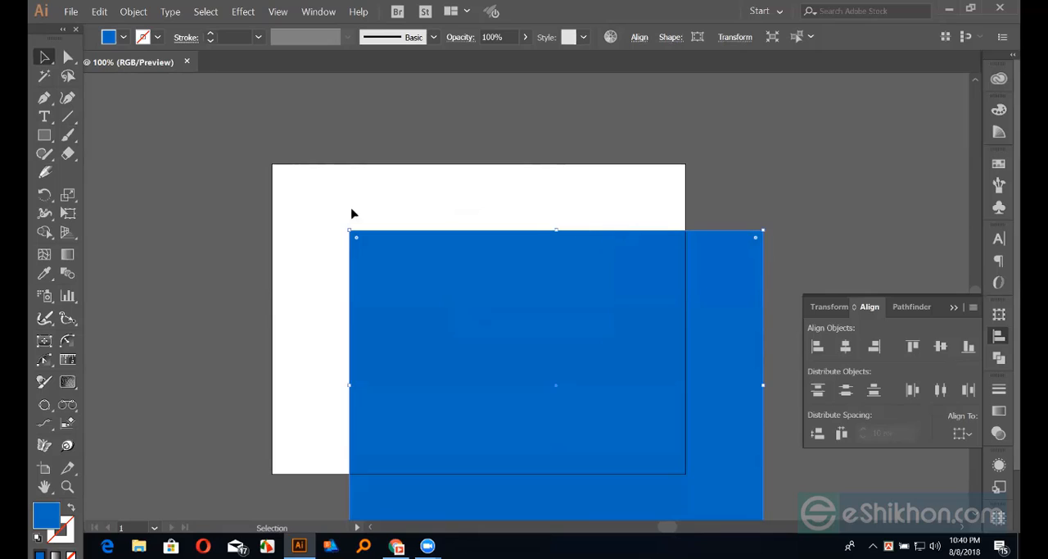
Move the blue rectangle slightly down and to the right by hand, then deselect it
left_click_drag(277, 165, 497, 192)
left_click_drag(507, 276, 521, 285)
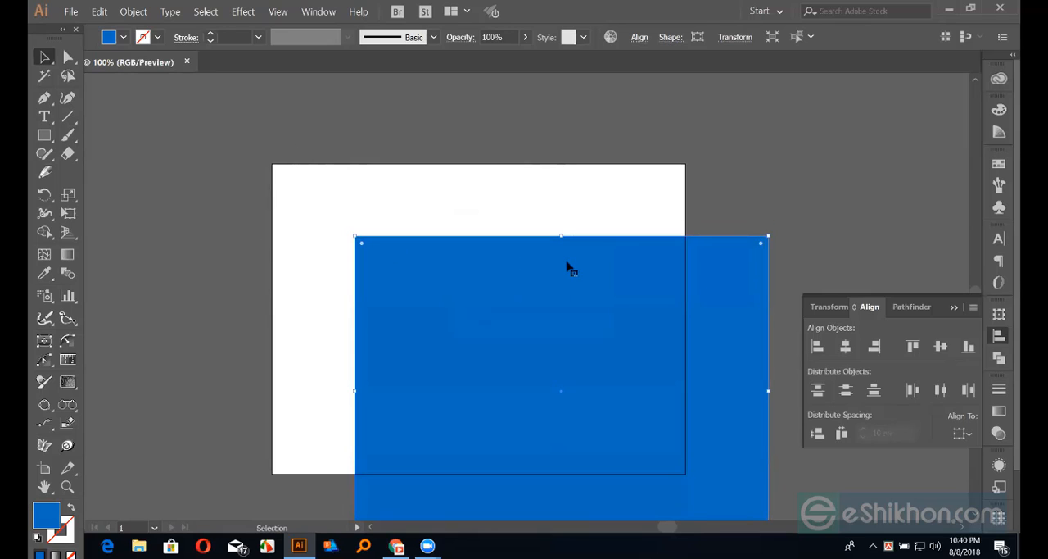
scroll(492, 238, "down", 1)
left_click(366, 147)
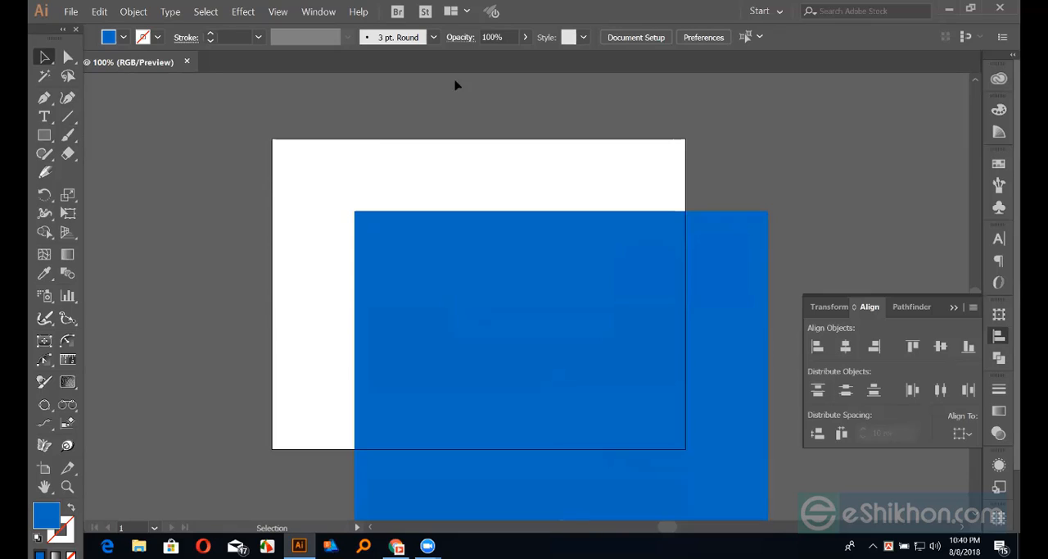
Center the blue rectangle horizontally and vertically on the page using Align to Artboard
left_click(493, 304)
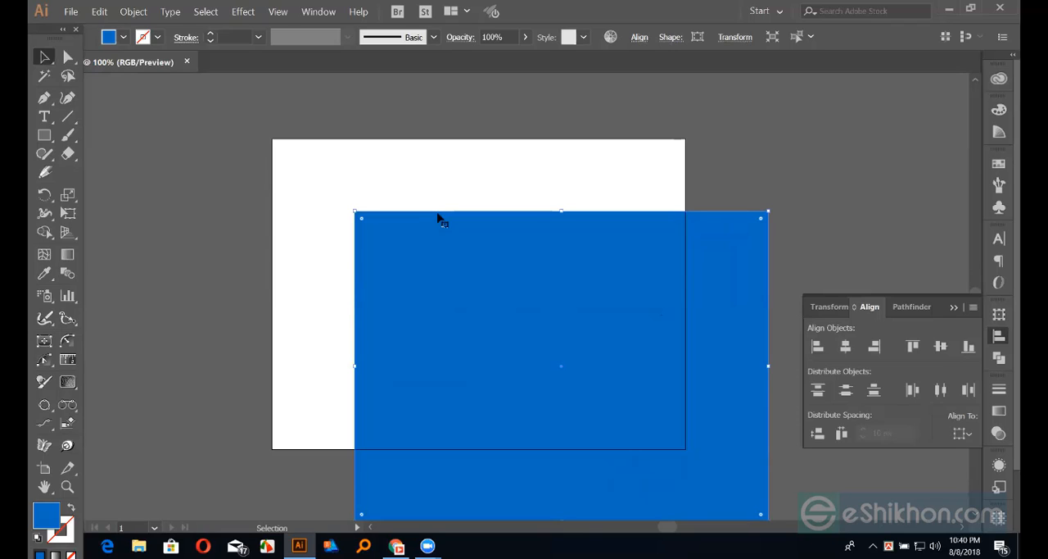
left_click(963, 433)
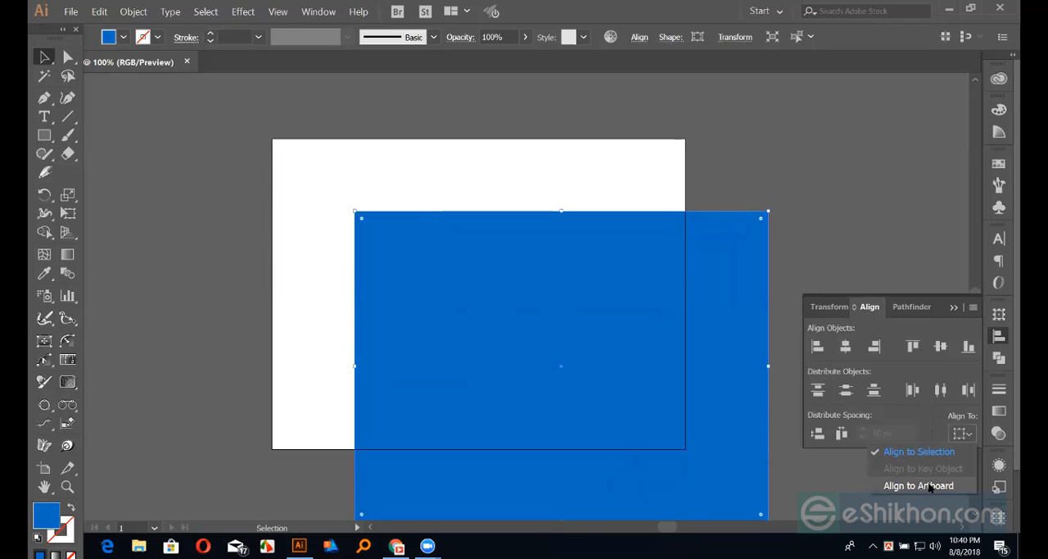
left_click(930, 486)
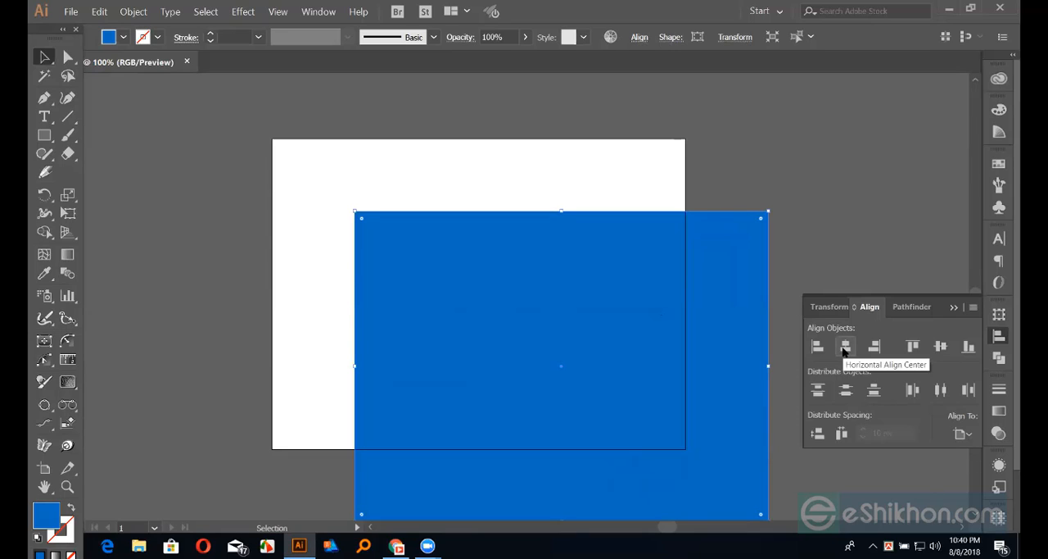
left_click(845, 347)
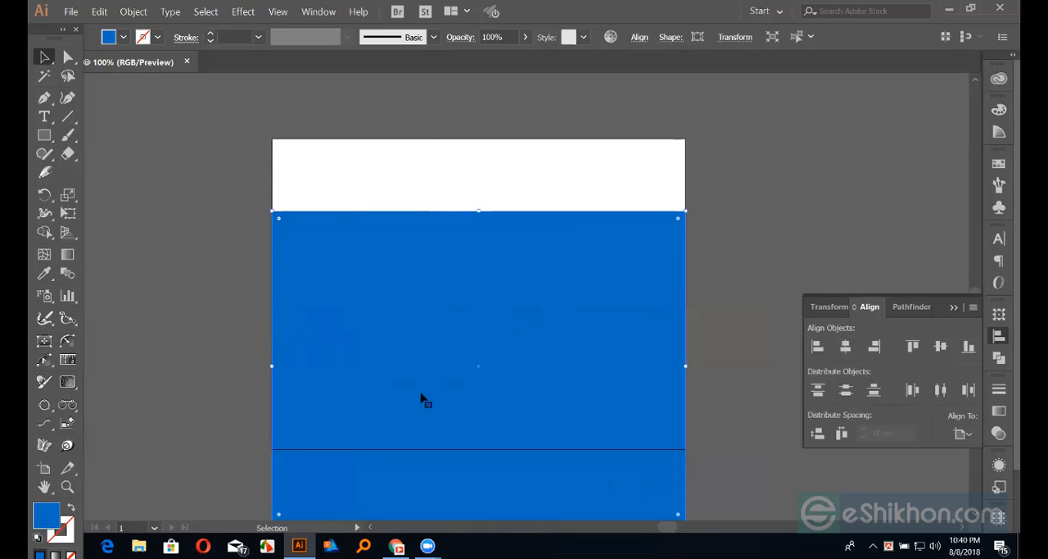
left_click(941, 347)
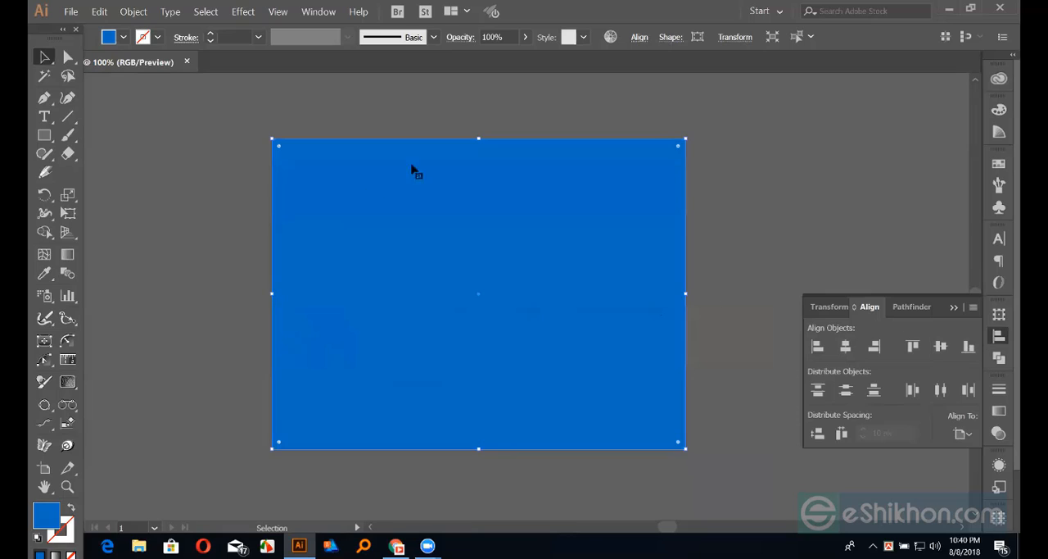
left_click(719, 248)
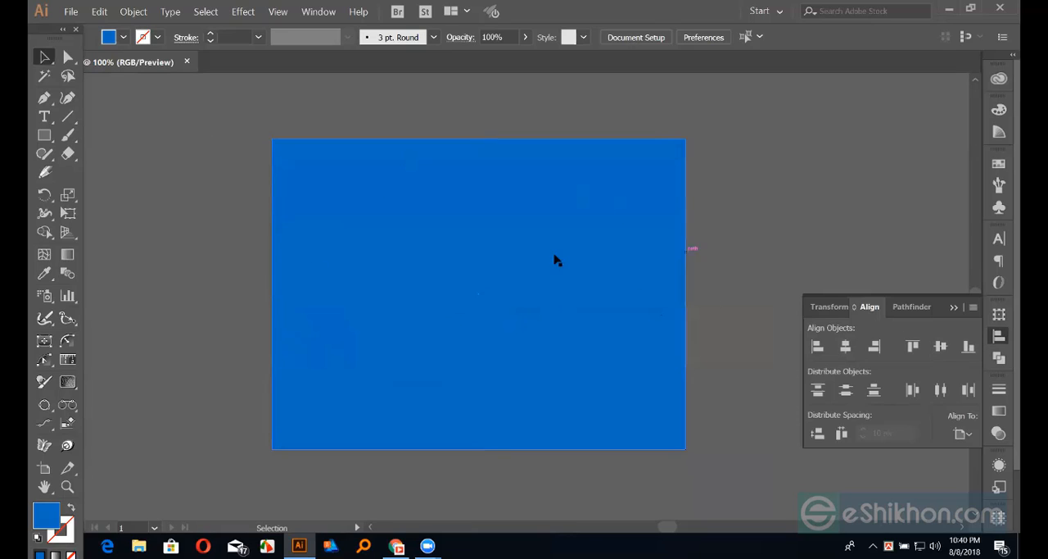
left_click(555, 259)
left_click(742, 246)
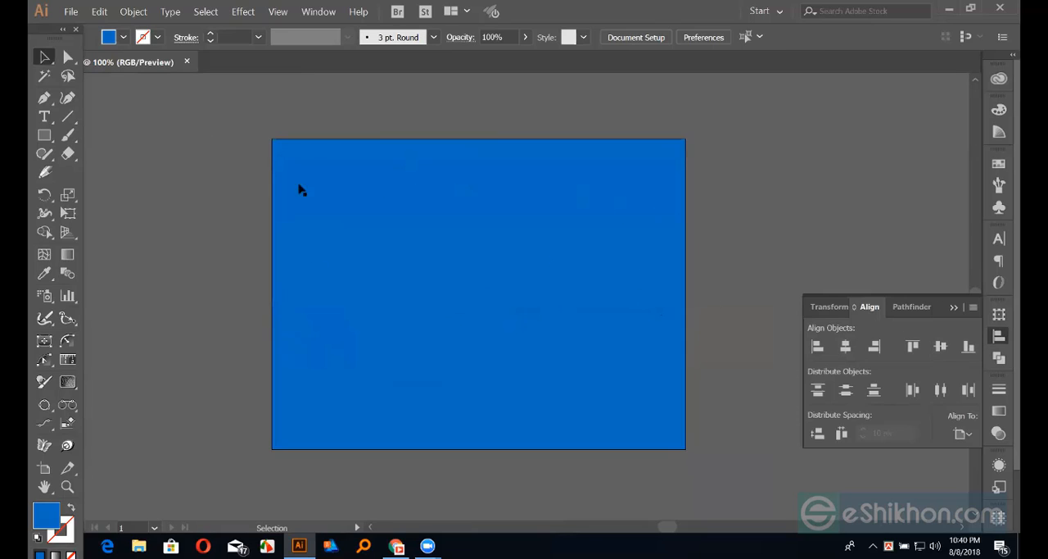
Open Split Into Grid for the blue rectangle, move the dialog clear of the artwork, and turn on Preview
left_click(342, 171)
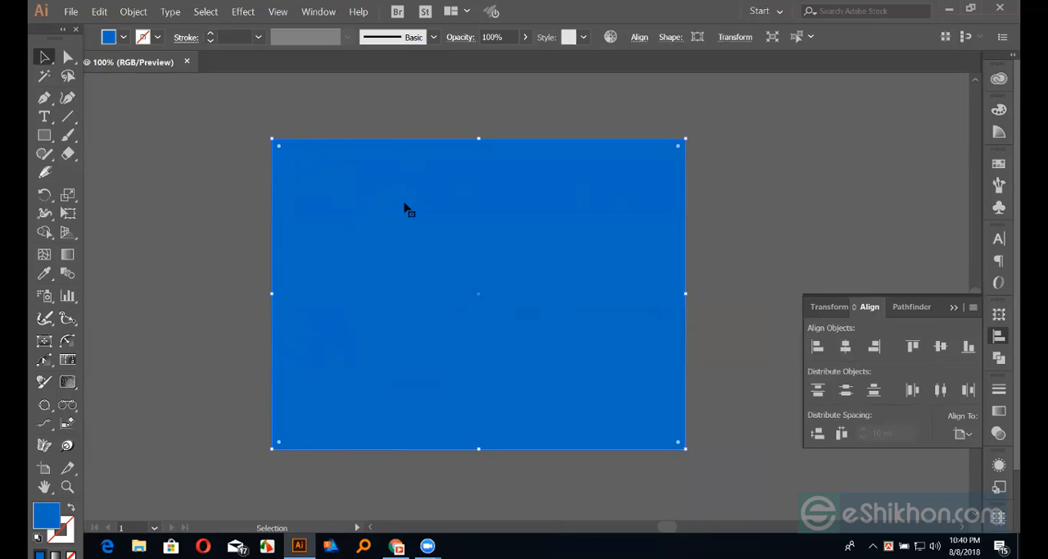
left_click(125, 13)
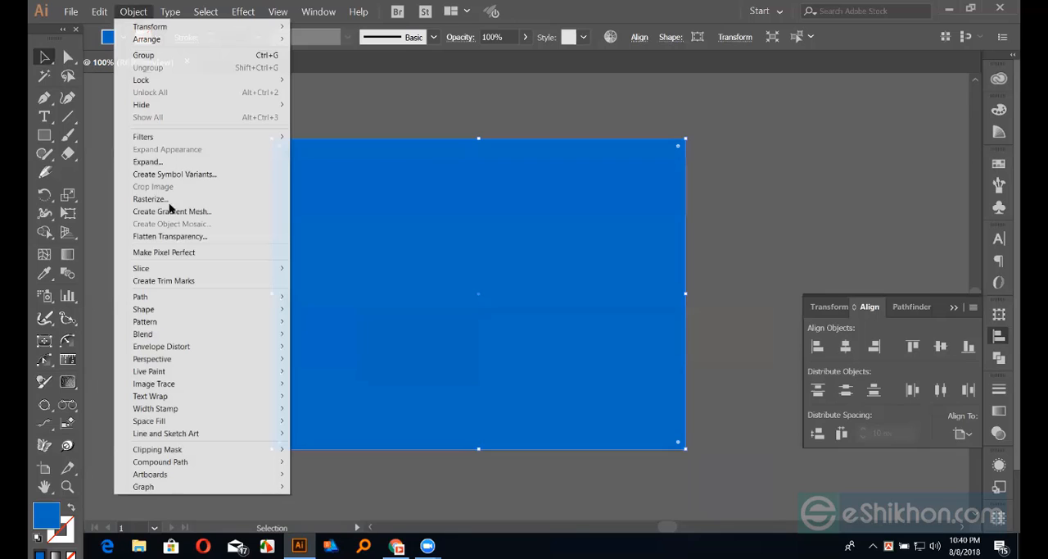
mouse_move(275, 301)
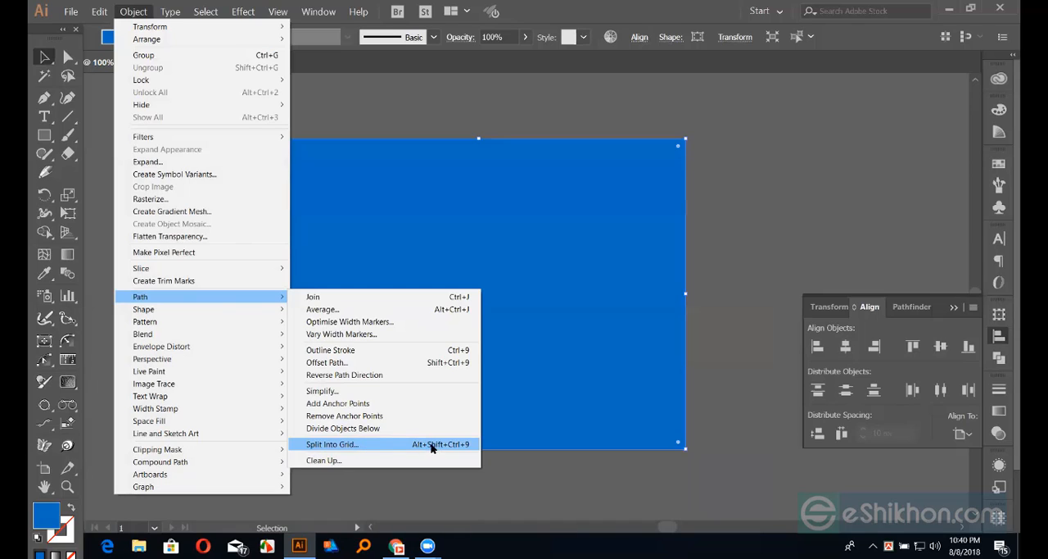
left_click(345, 448)
left_click_drag(433, 150, 676, 135)
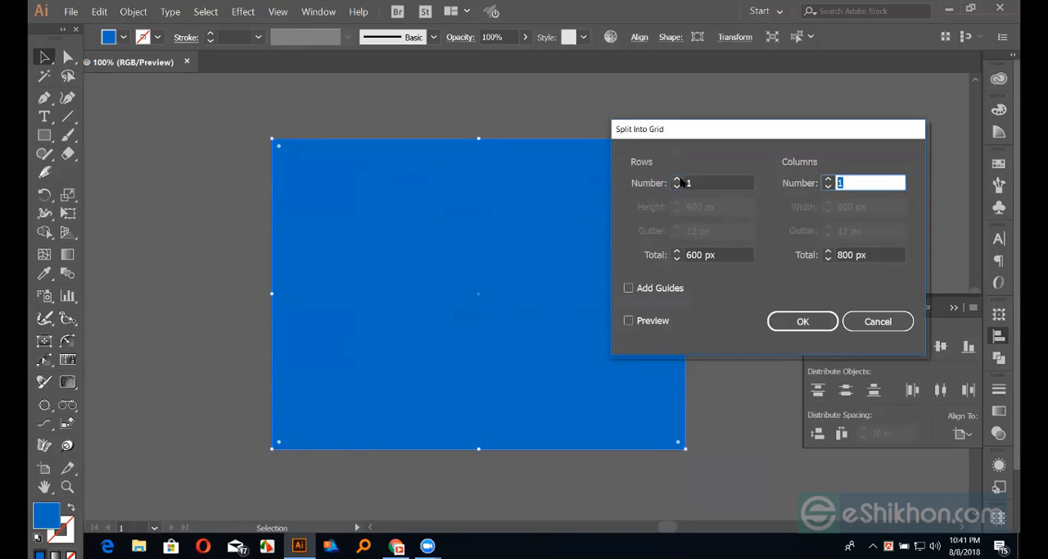
left_click(866, 182)
left_click(630, 320)
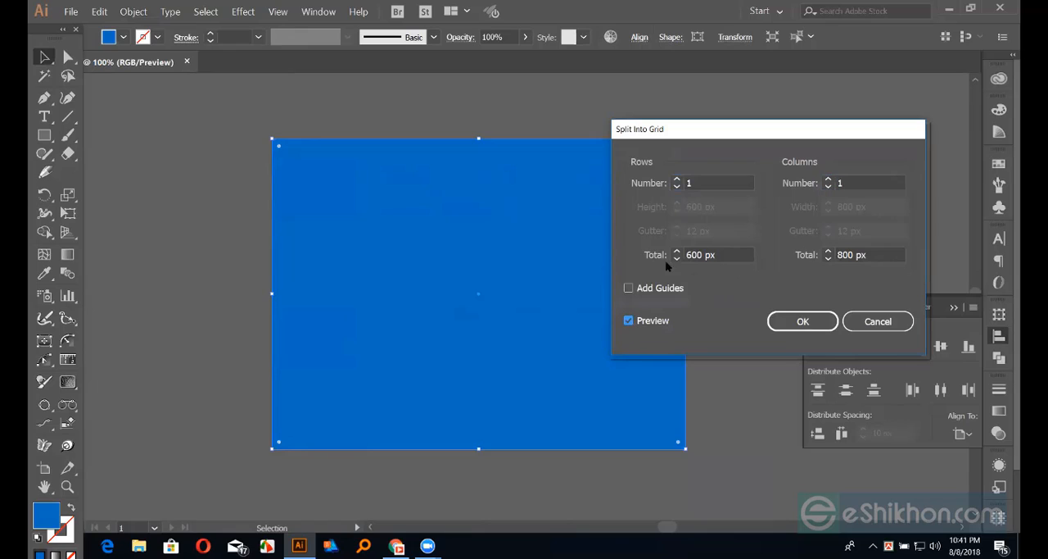
Set the grid to 4 rows and 5 columns
left_click(679, 183)
left_click(678, 181)
left_click(678, 181)
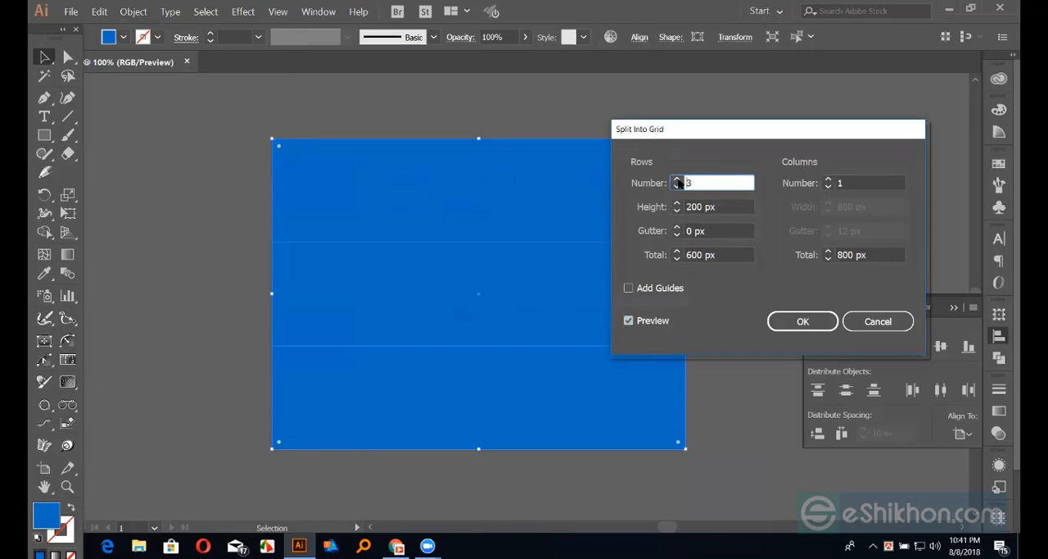
left_click(678, 181)
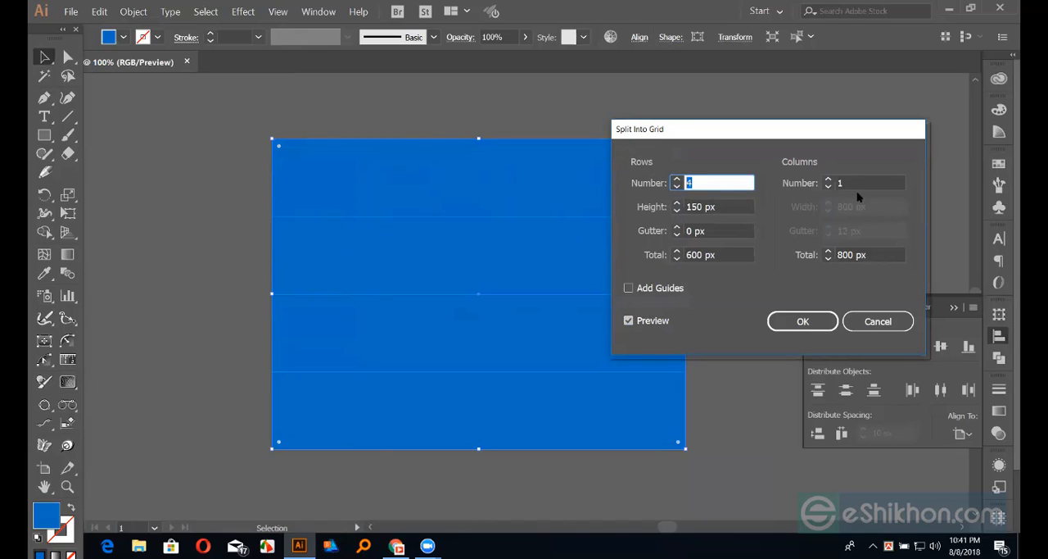
left_click(827, 181)
left_click(827, 180)
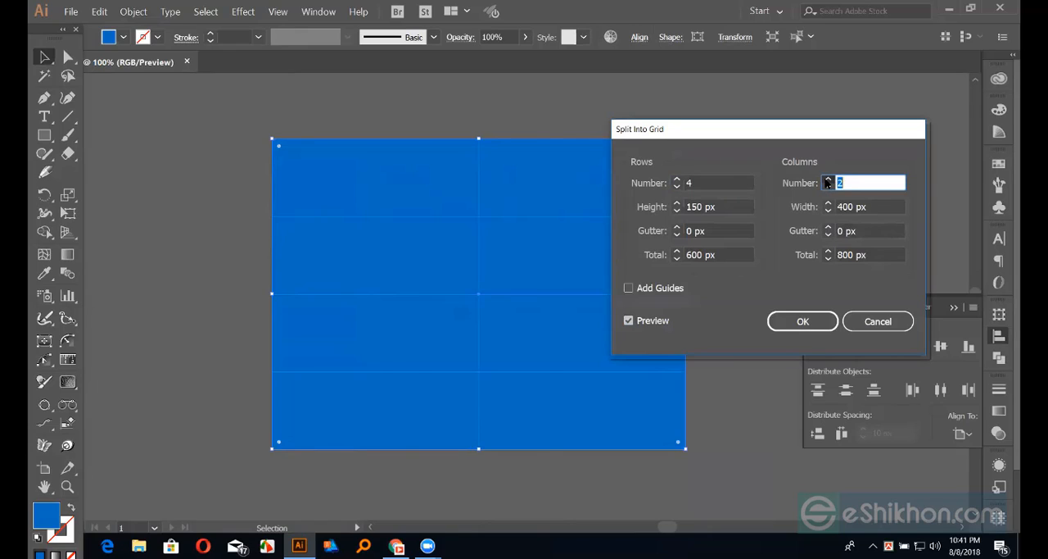
left_click(827, 181)
left_click(827, 180)
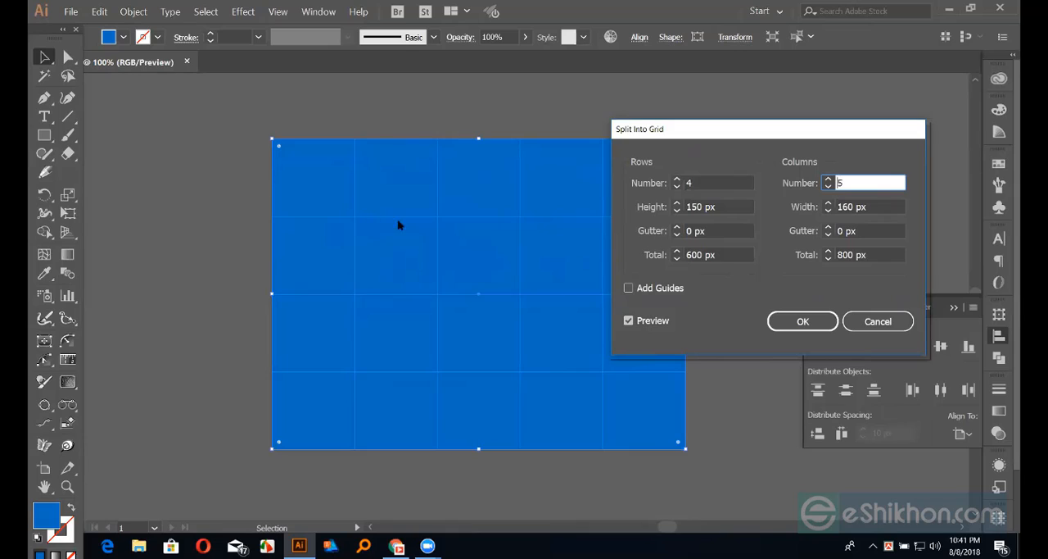
Set the gutter of both the rows and the columns to 10 px
left_click(719, 230)
key("Tab")
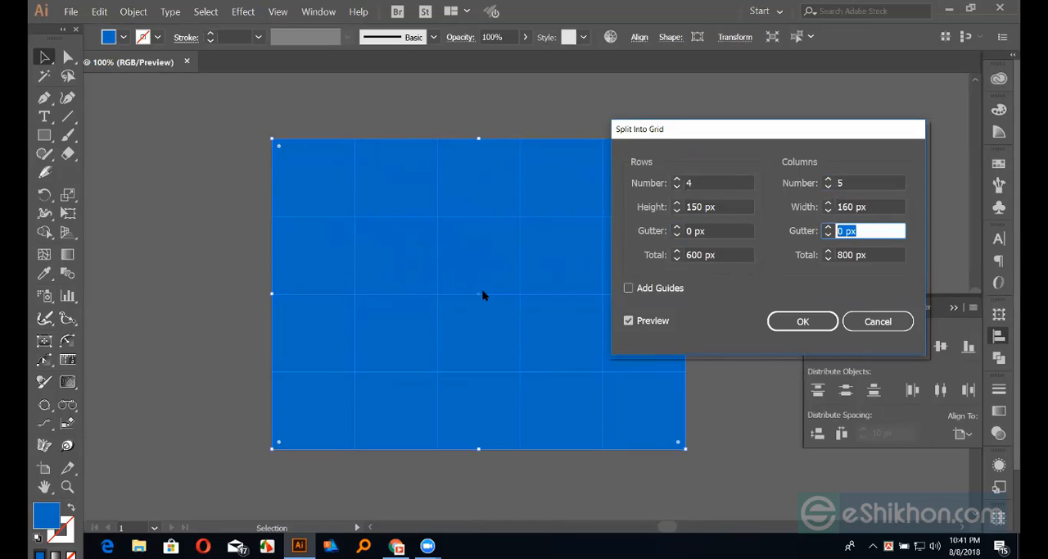
left_click(715, 230)
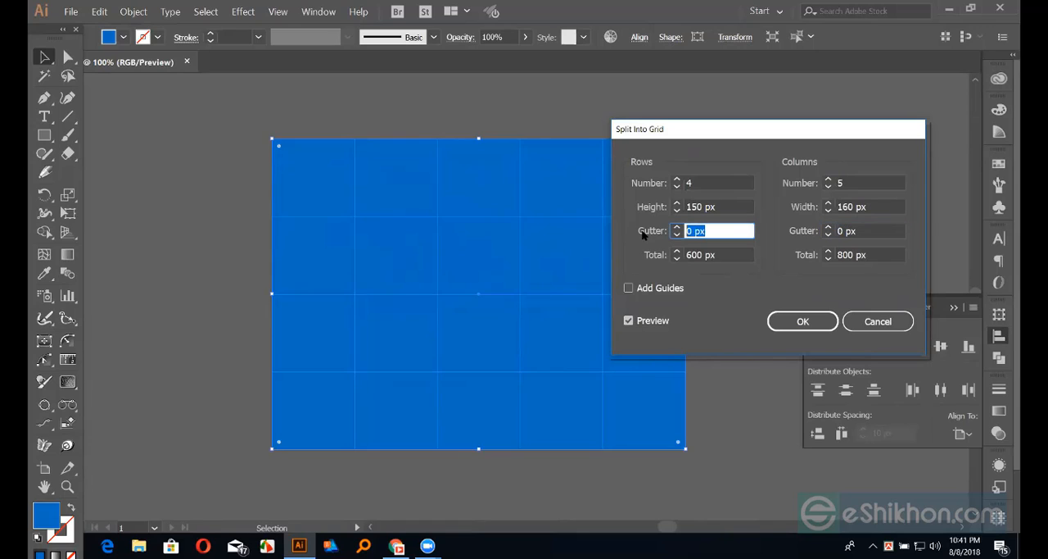
type("10")
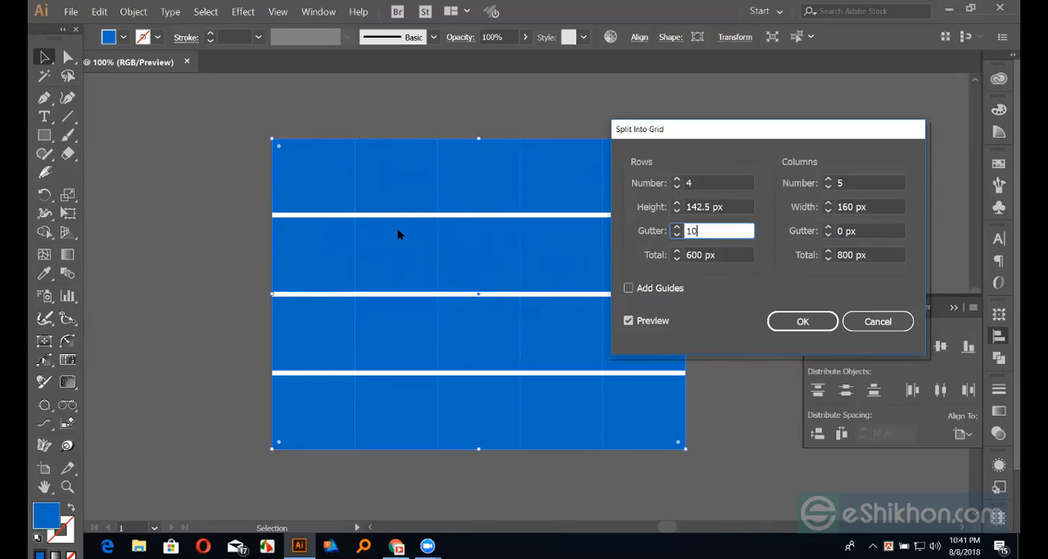
key("Tab")
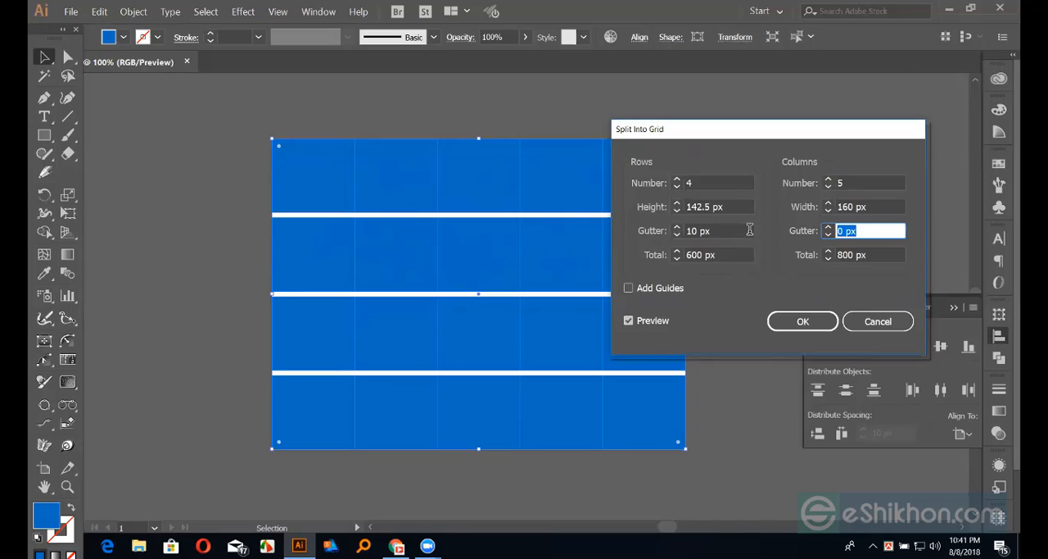
type("10")
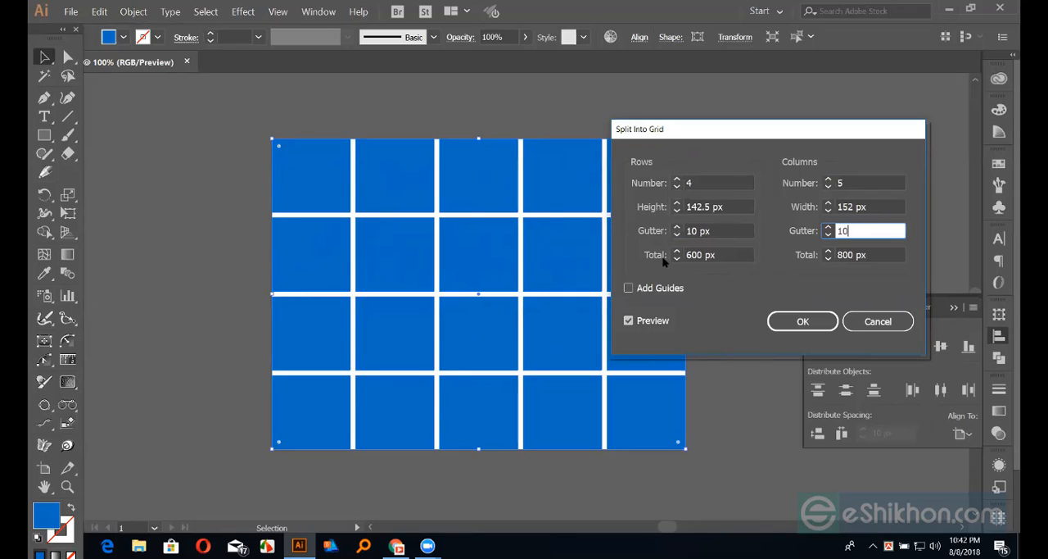
Check the row and column totals, apply the split into a 4 by 5 grid, and deselect the cells
key("Tab")
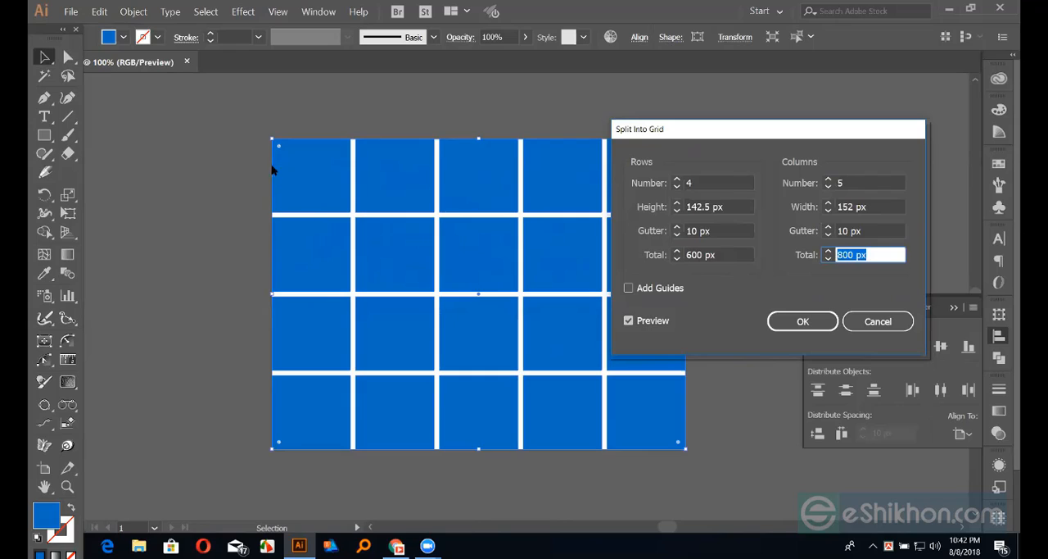
left_click(867, 255)
left_click_drag(867, 255, 822, 260)
left_click_drag(732, 260, 536, 311)
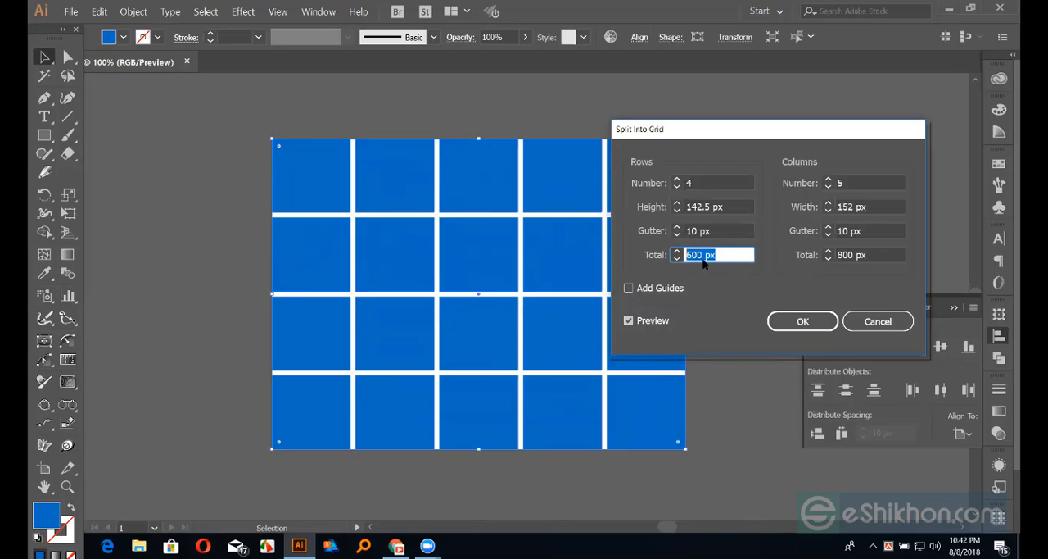
left_click_drag(723, 252, 619, 251)
left_click(803, 323)
left_click(236, 200)
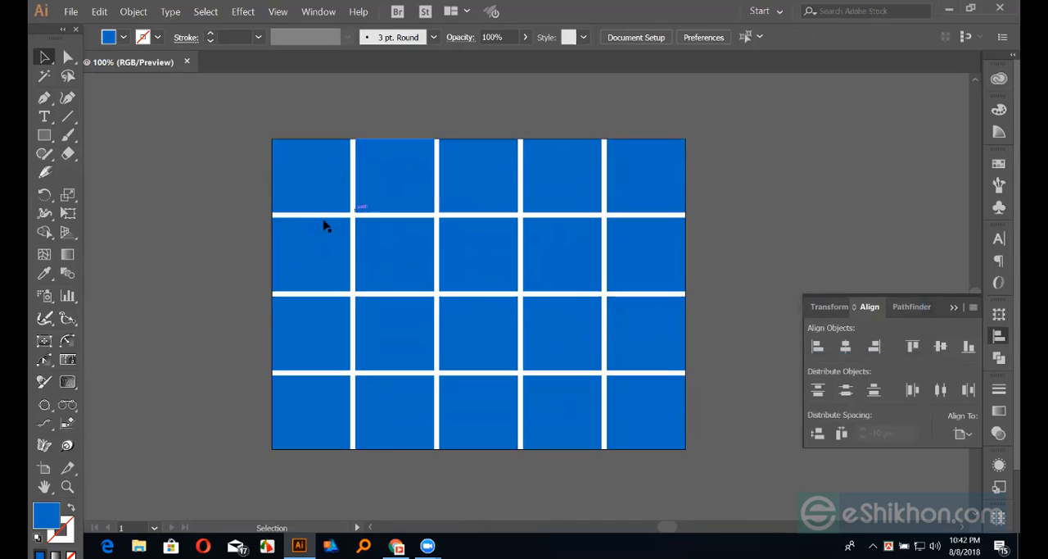
Move five separate cells from different rows of the grid out onto the surrounding canvas, leaving gaps in the grid
left_click_drag(325, 200, 160, 208)
left_click_drag(557, 266, 901, 206)
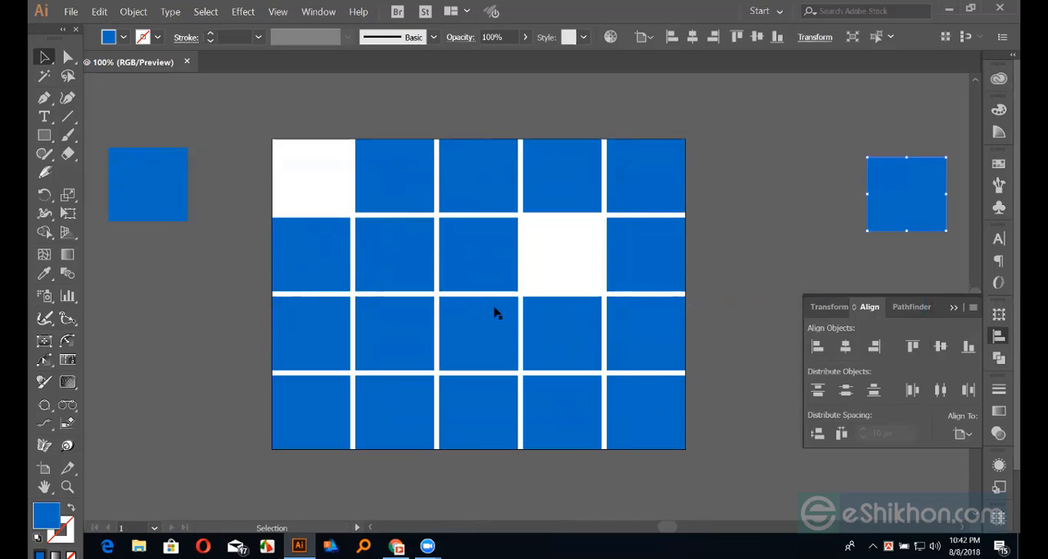
left_click_drag(421, 334, 139, 421)
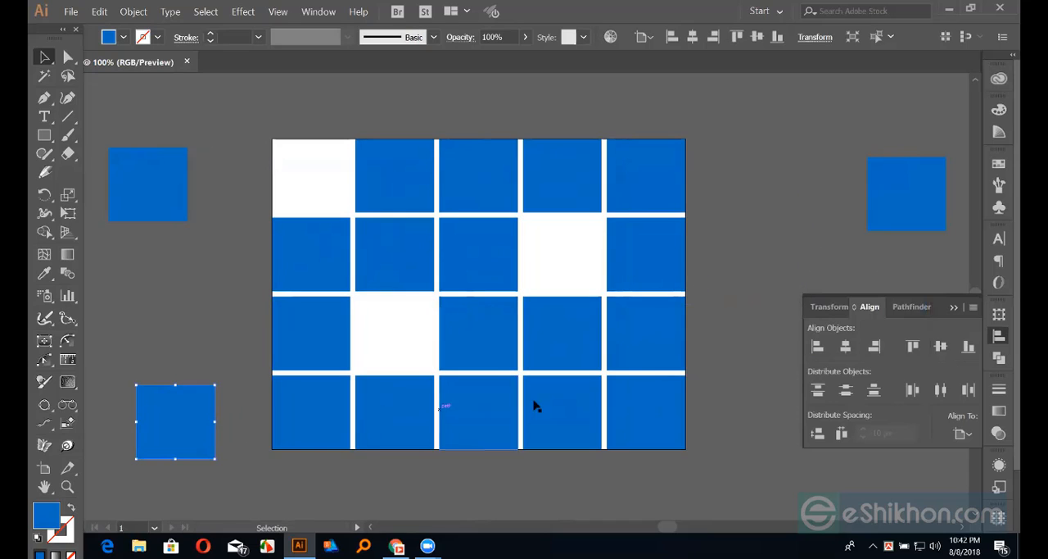
left_click_drag(555, 414, 778, 483)
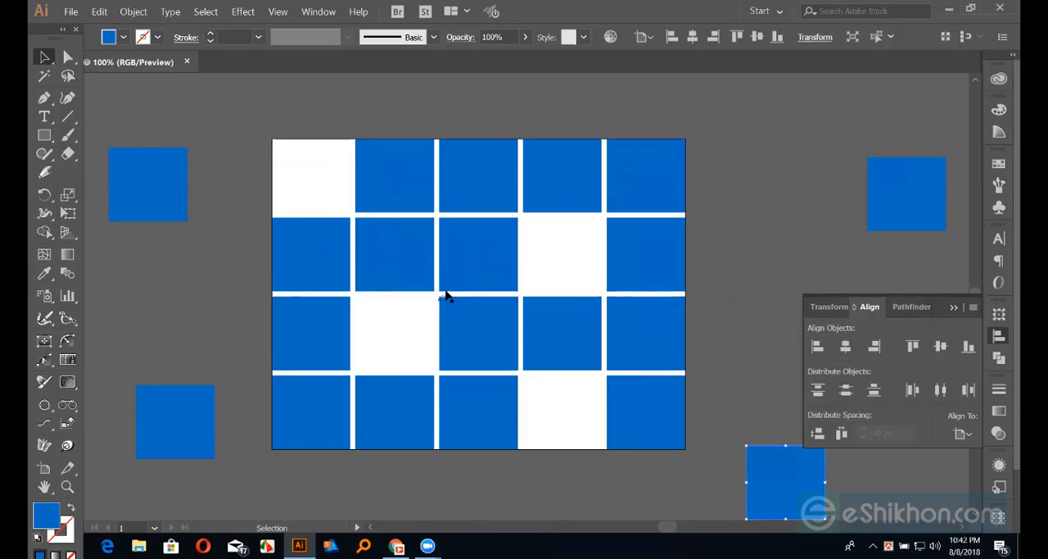
left_click_drag(461, 267, 261, 126)
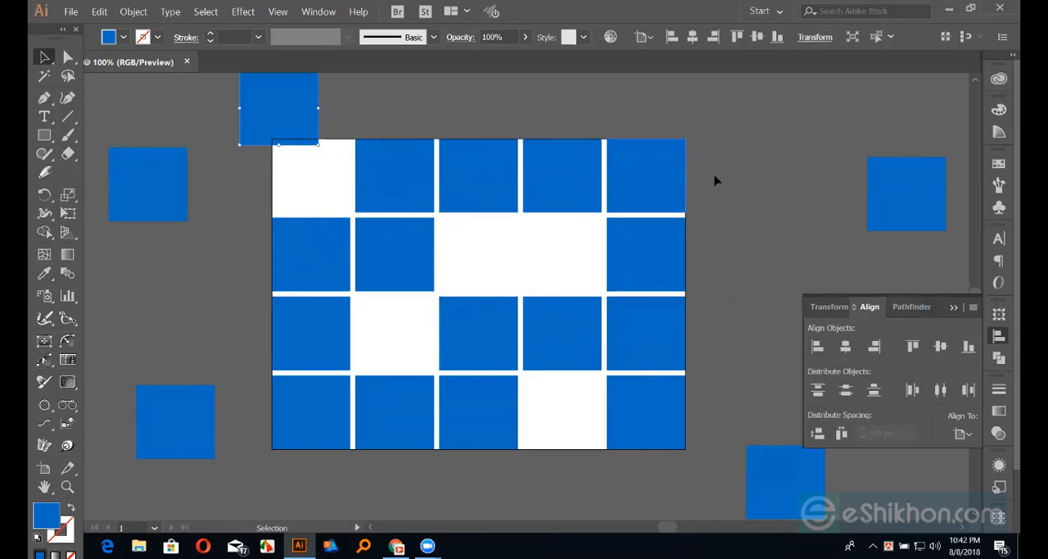
left_click(718, 174)
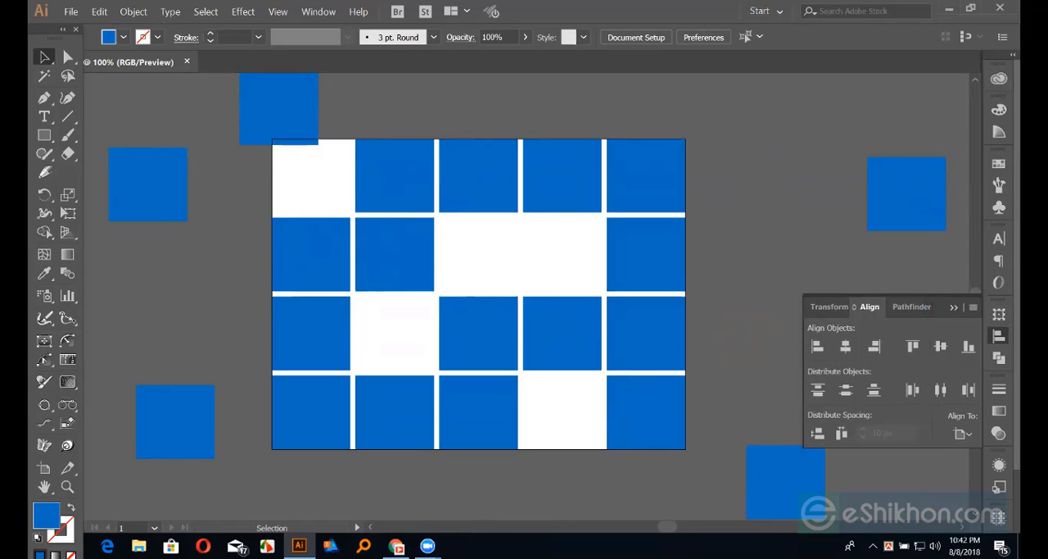
Align the loose square above the artboard horizontally by center to the third top-row cell as key object, then deselect
left_click(260, 126)
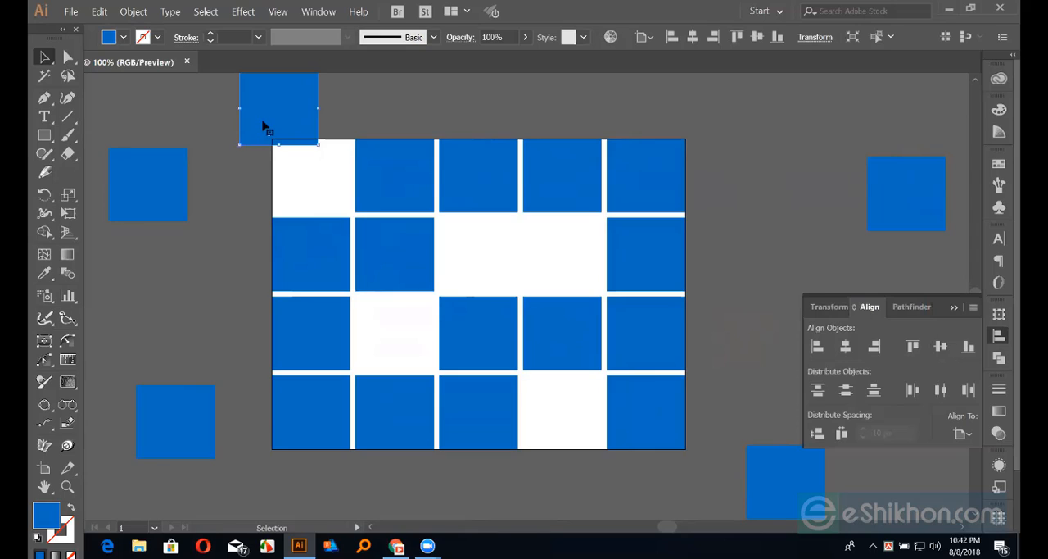
left_click(491, 183, "shift")
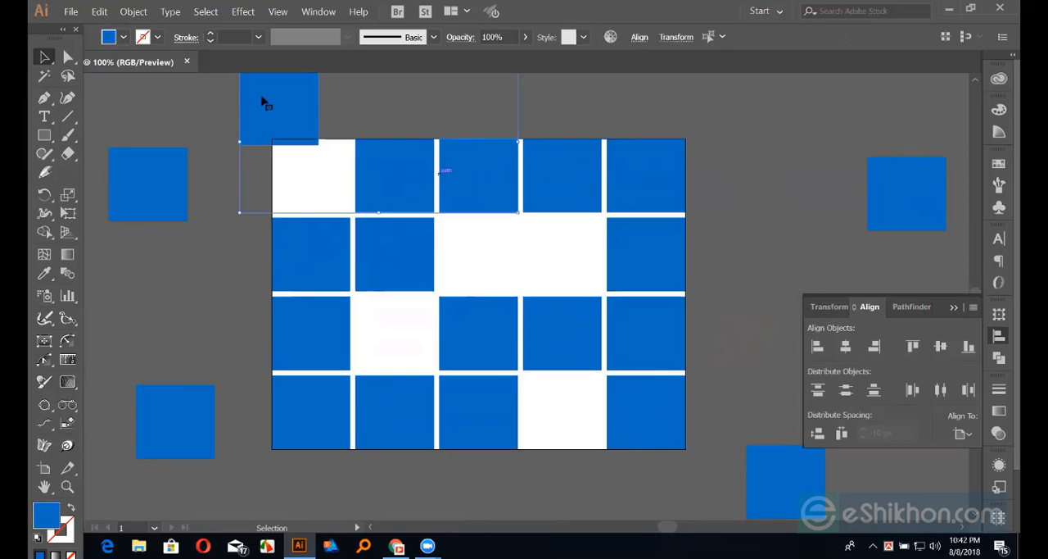
left_click(479, 168)
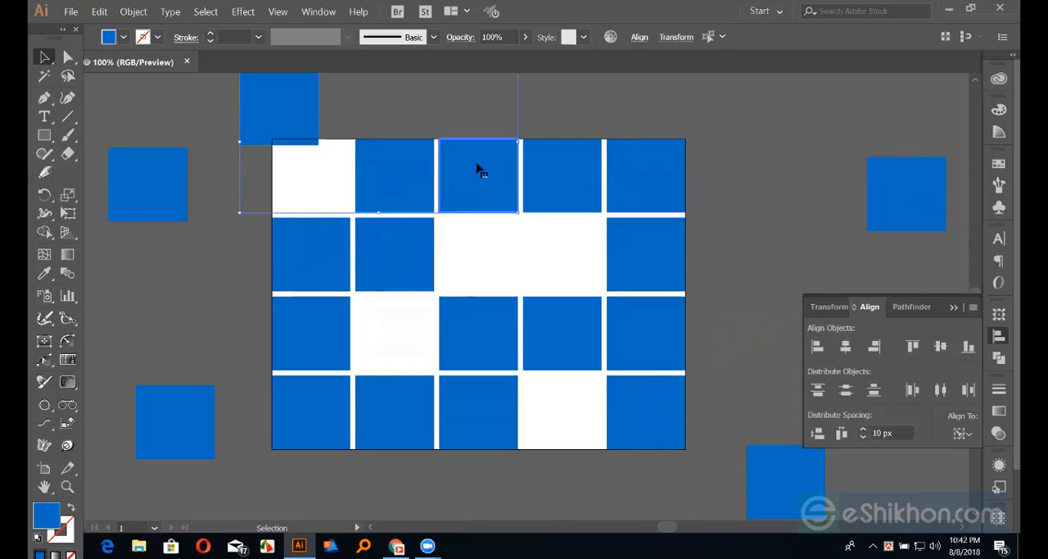
scroll(456, 220, "up", 1)
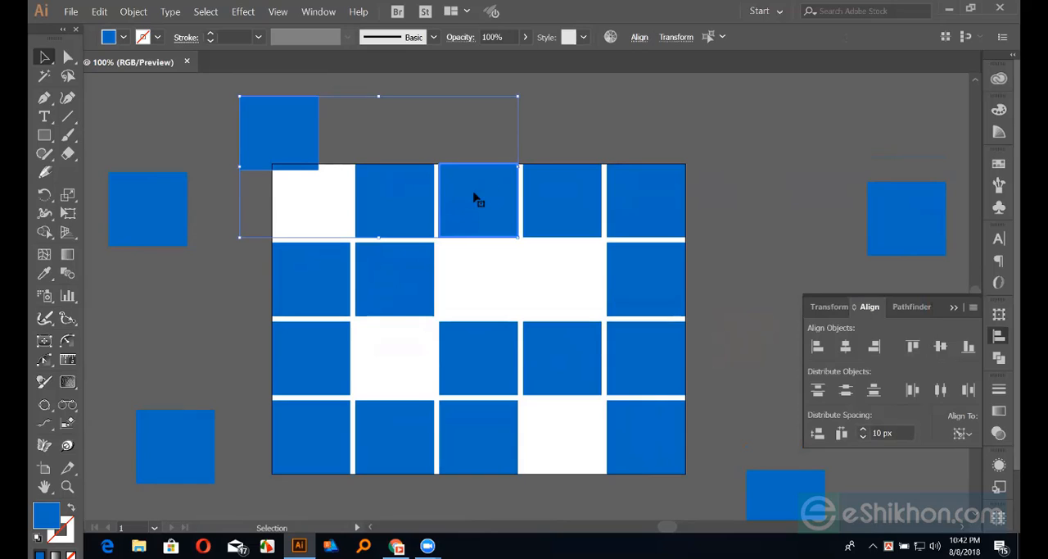
left_click(846, 347)
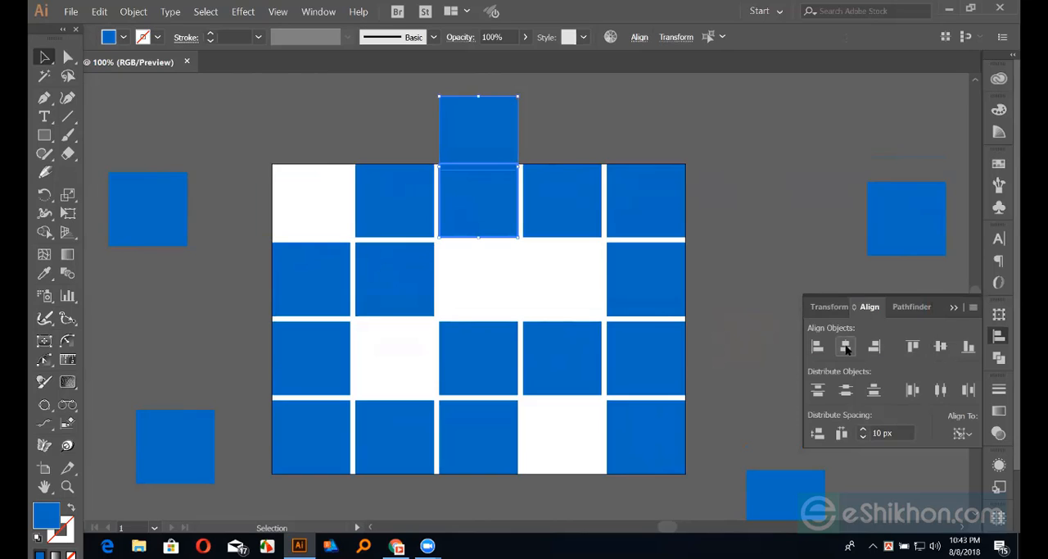
left_click(508, 274)
Vertically center-align the square above the artboard to the last cell of the second row as key object
left_click(504, 157)
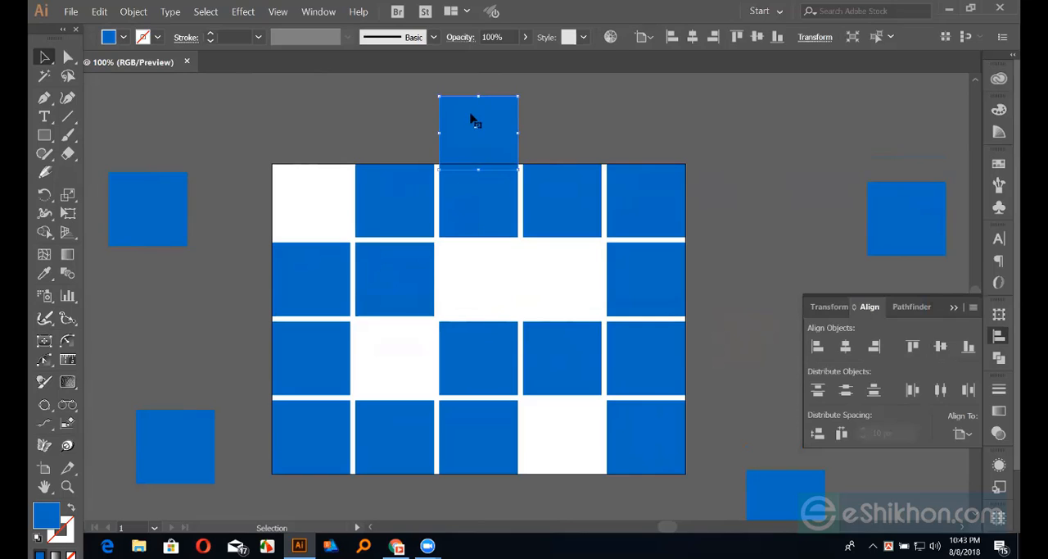
left_click(673, 278, "shift")
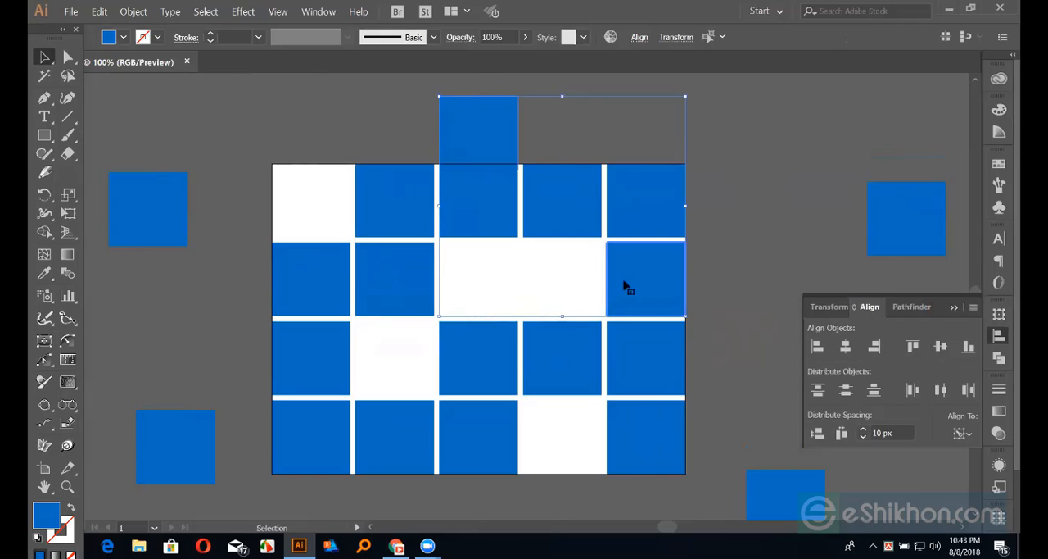
left_click(946, 350)
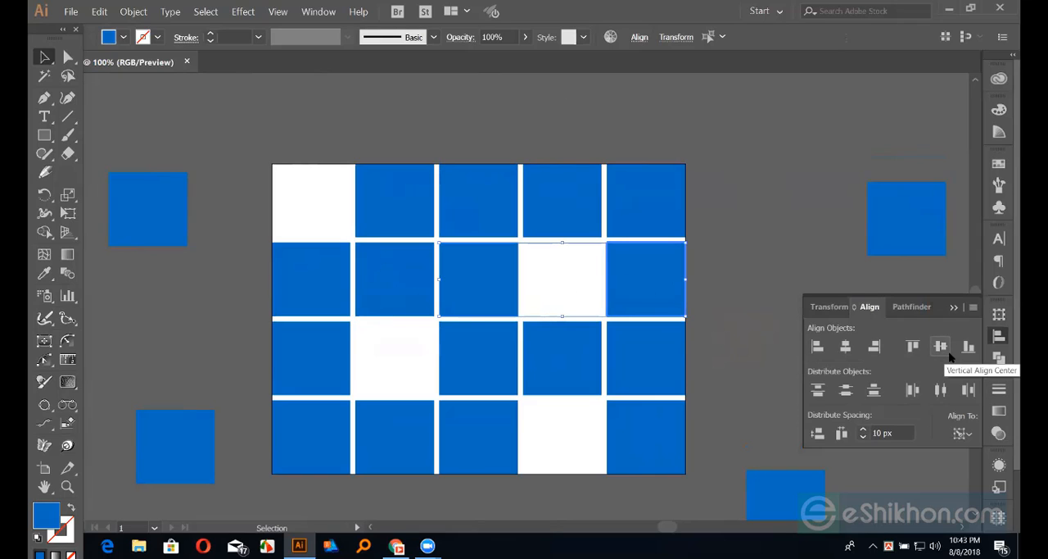
left_click(824, 230)
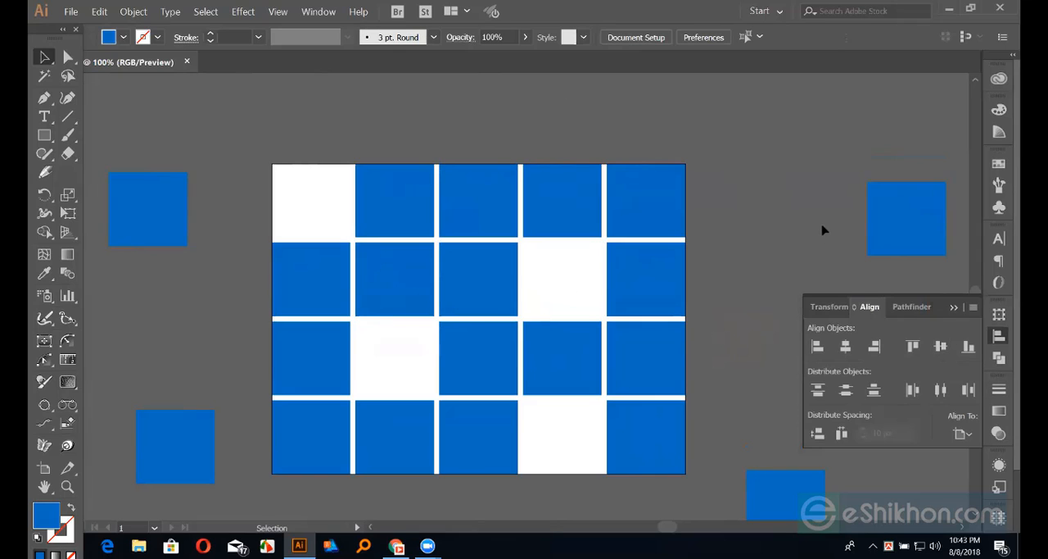
Horizontally center-align the loose square right of the grid to the fourth cell of the top row as key object
left_click(919, 210)
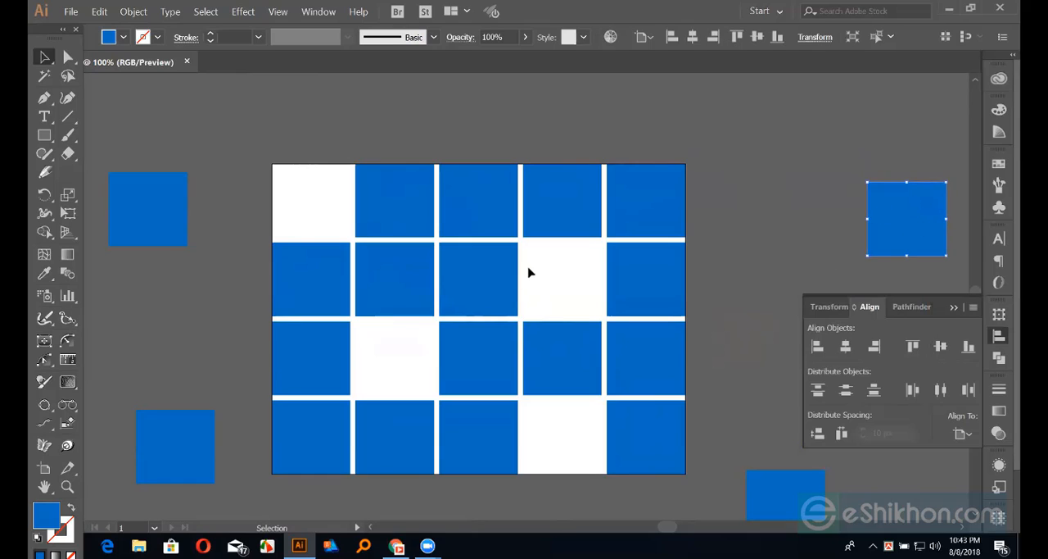
left_click(573, 205, "shift")
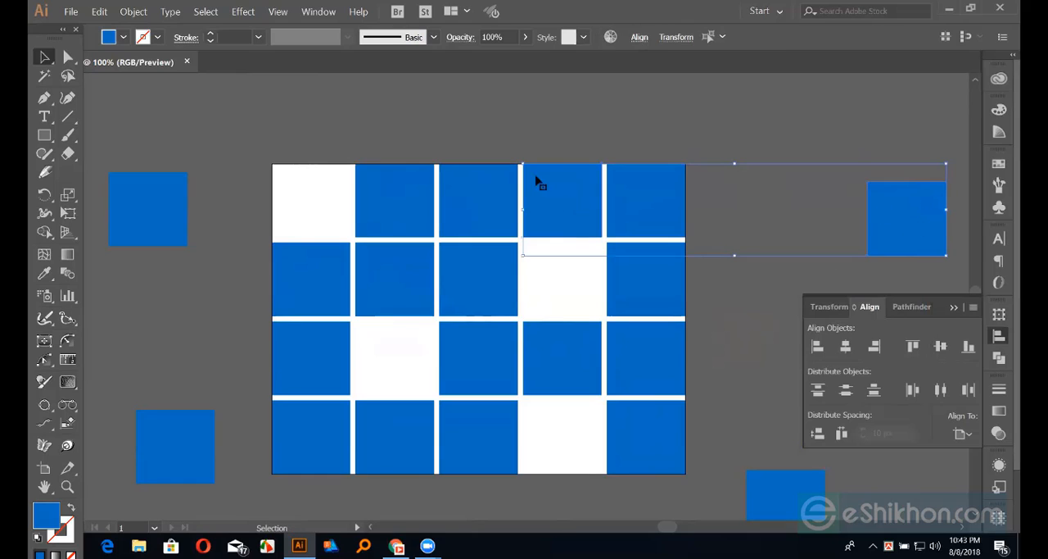
left_click(576, 198)
left_click(846, 346)
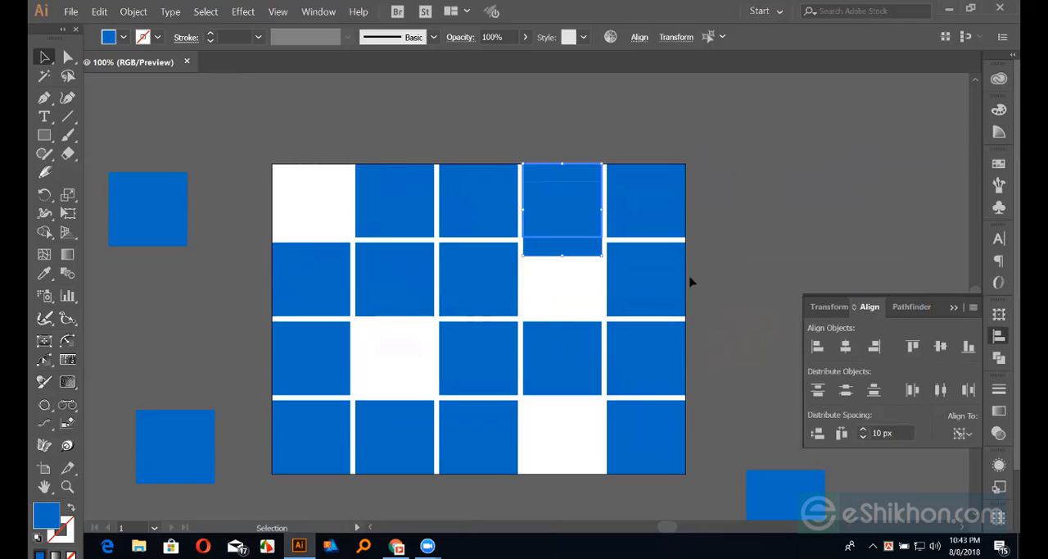
left_click(767, 199)
Vertically center-align the square overlapping the fourth top-row cell to the last cell of the second row as key object
left_click(589, 253)
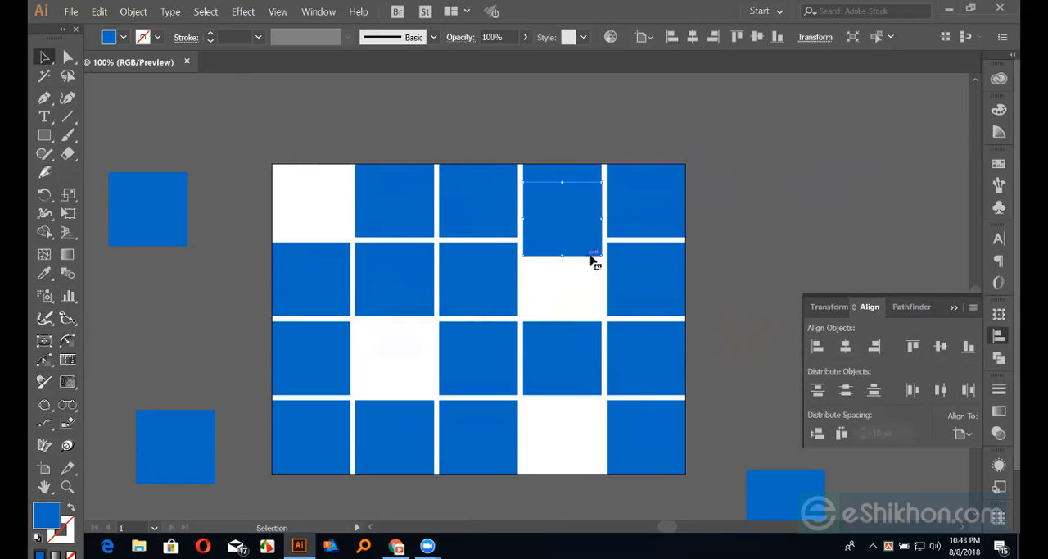
left_click(632, 291, "shift")
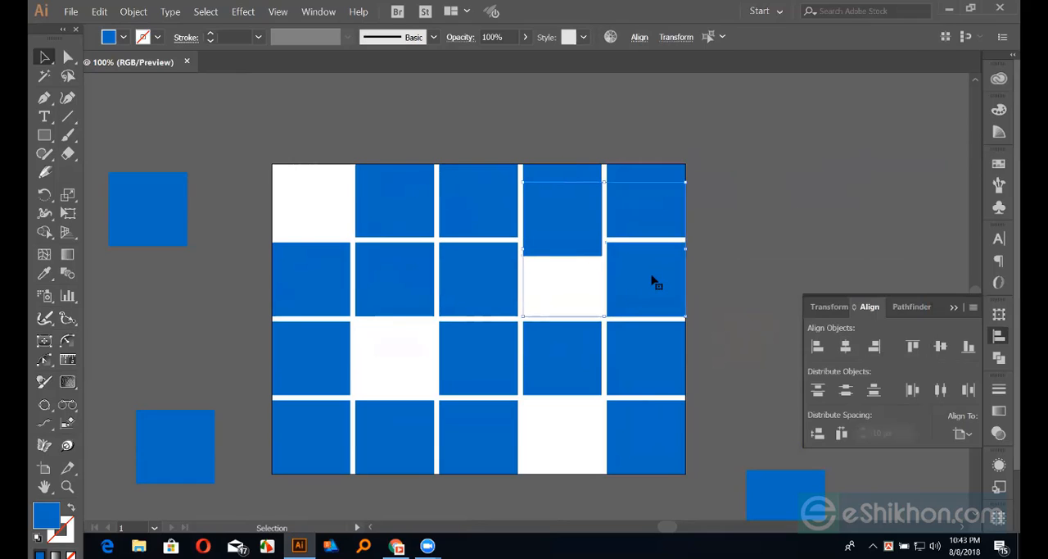
left_click(653, 282)
left_click(941, 347)
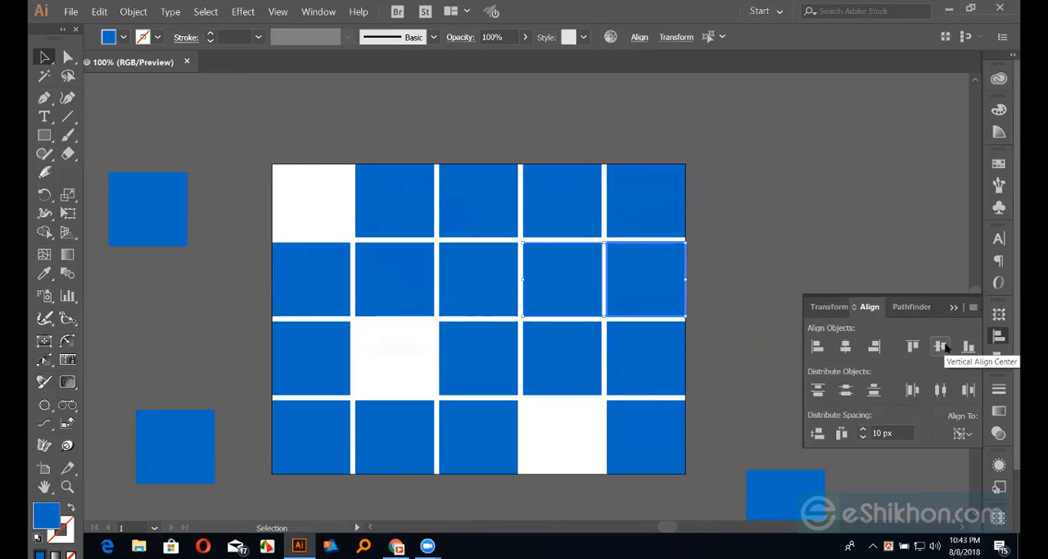
left_click(836, 216)
Vertically center-align the upper loose square left of the grid to the second cell of the top row as key object
left_click(170, 217)
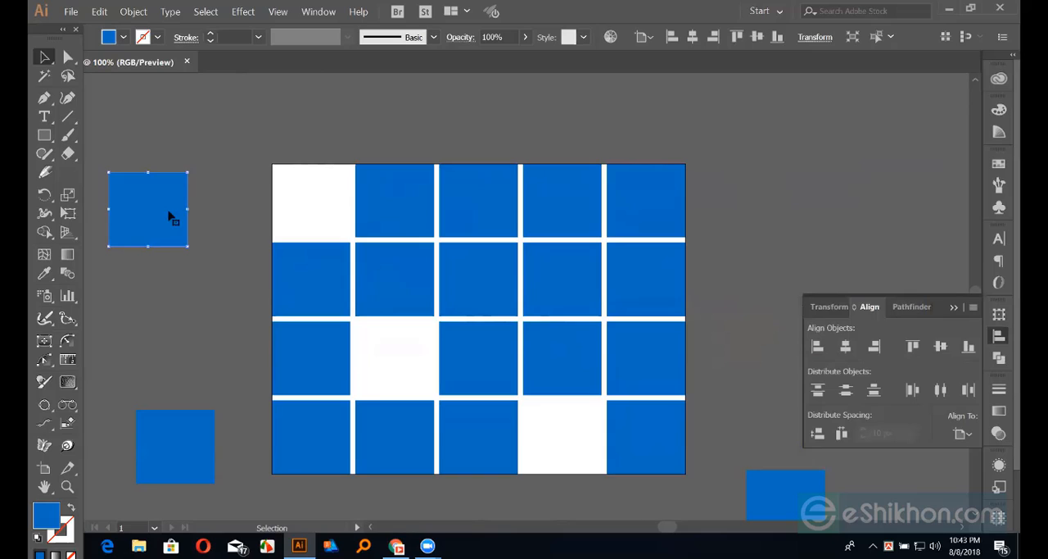
left_click(405, 215, "shift")
left_click(403, 193)
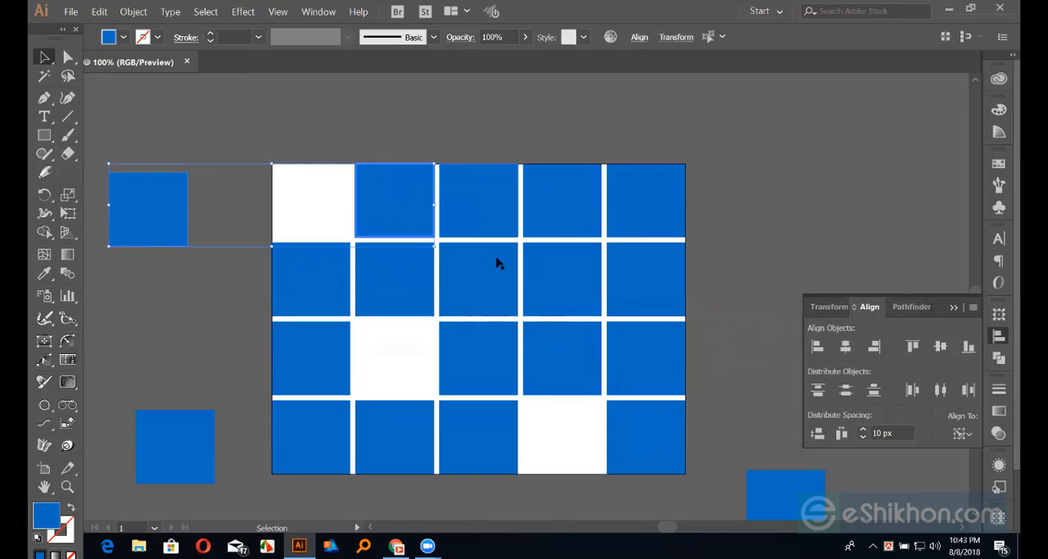
left_click(941, 348)
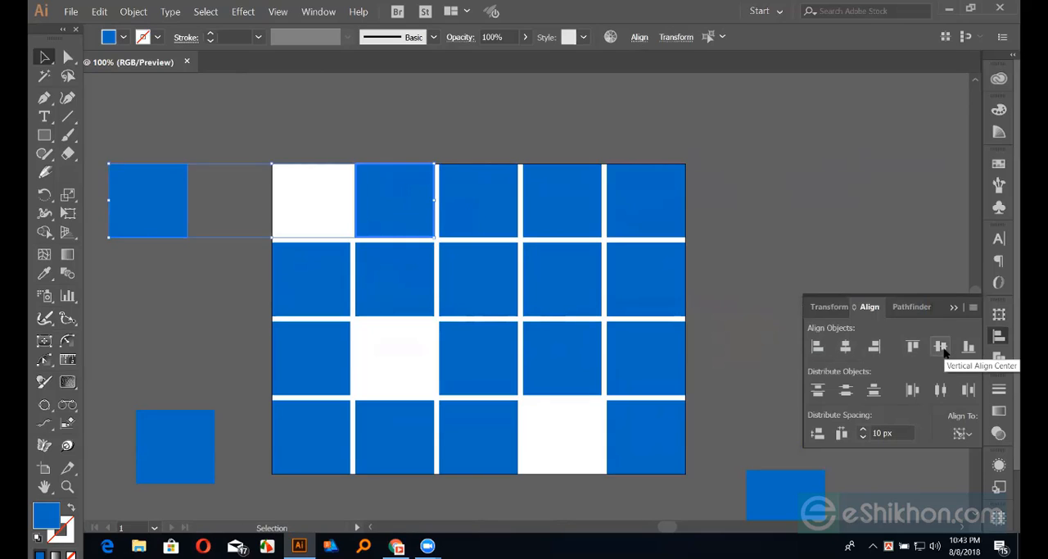
Horizontally center-align the upper loose square left of the grid to the first cell of the second row as key object
left_click(149, 143)
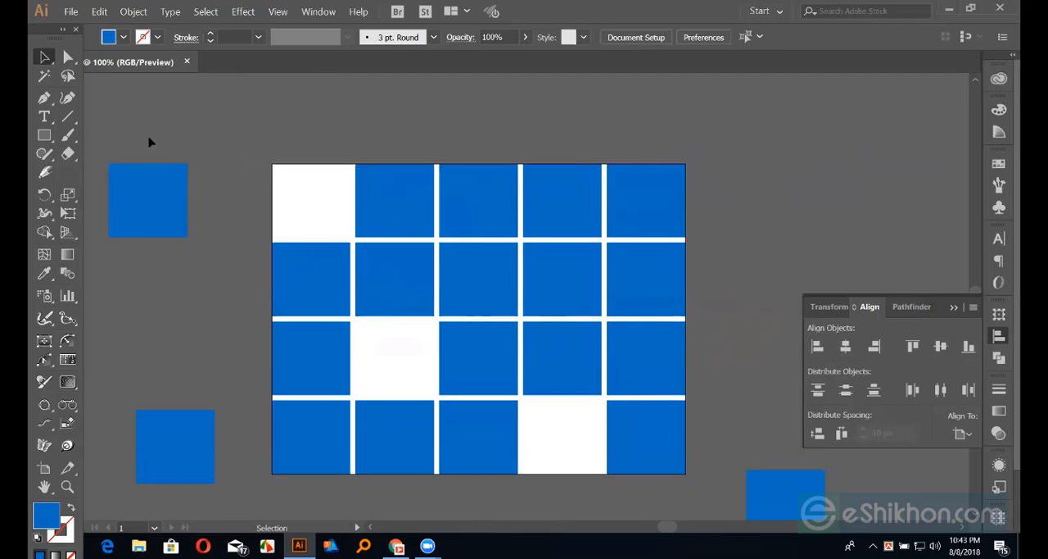
left_click(176, 207)
left_click(297, 264, "shift")
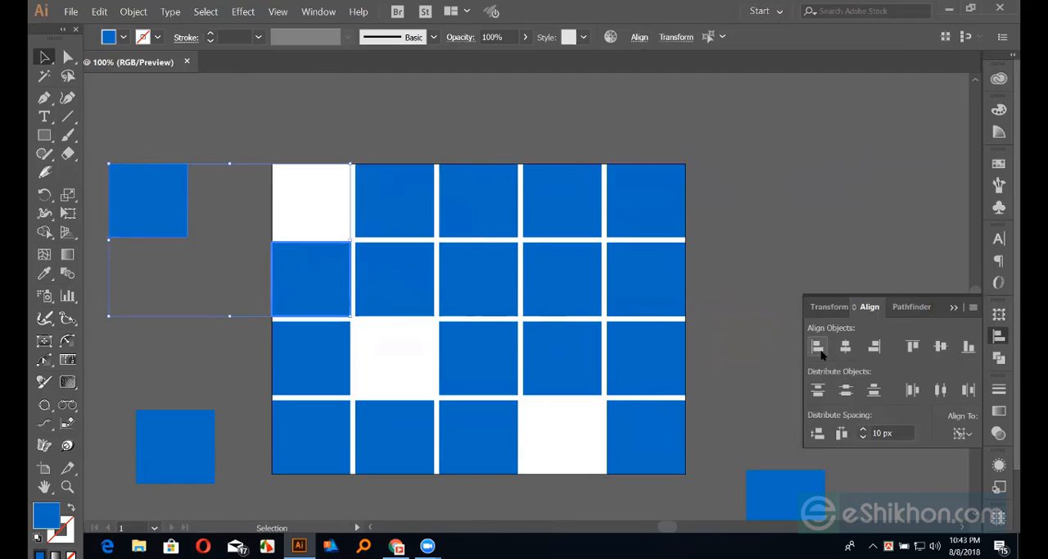
left_click(845, 347)
left_click(733, 395)
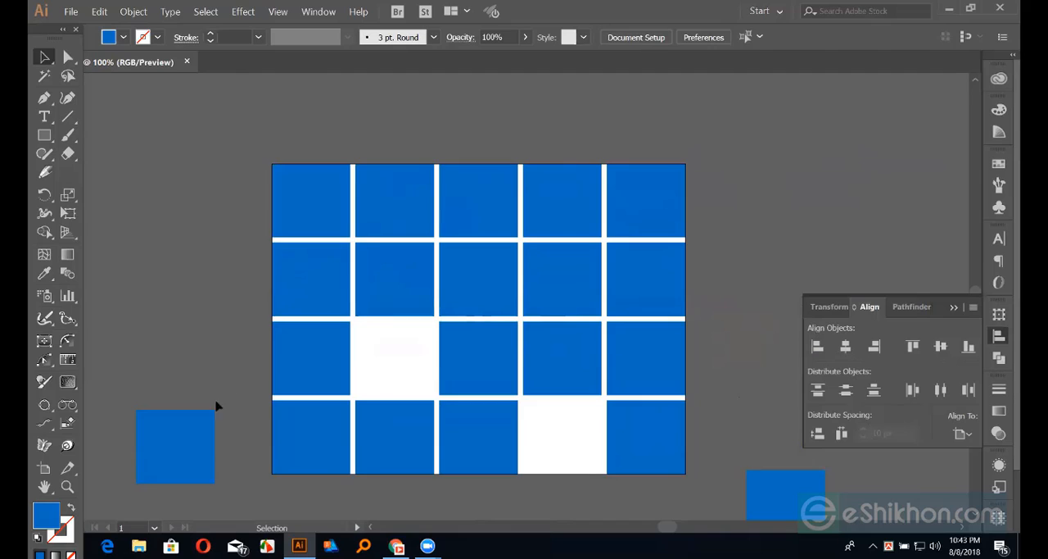
Vertically center-align the lower loose square left of the grid to the second cell of the bottom row as key object
left_click(207, 414)
left_click(414, 421, "shift")
left_click(416, 421)
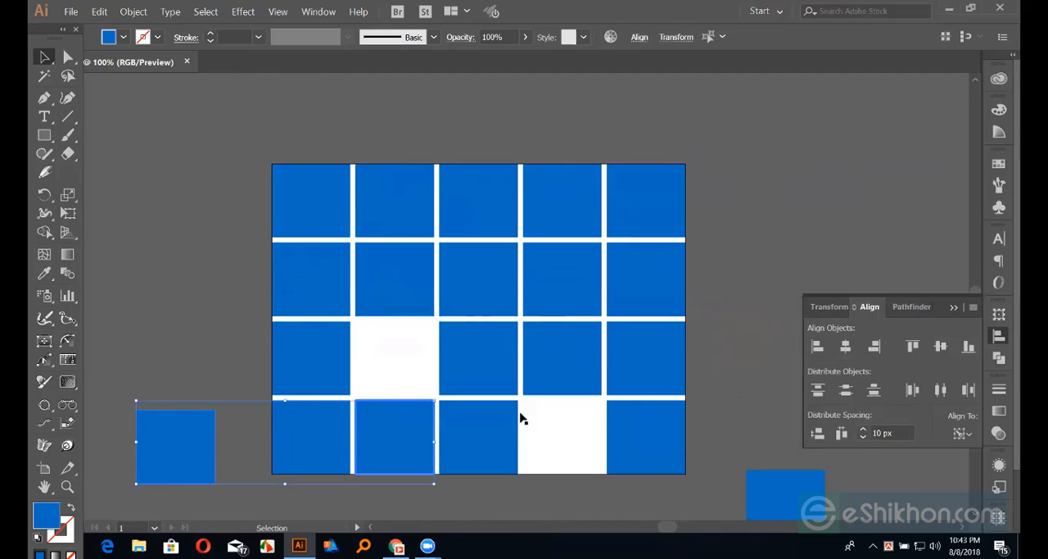
left_click(941, 346)
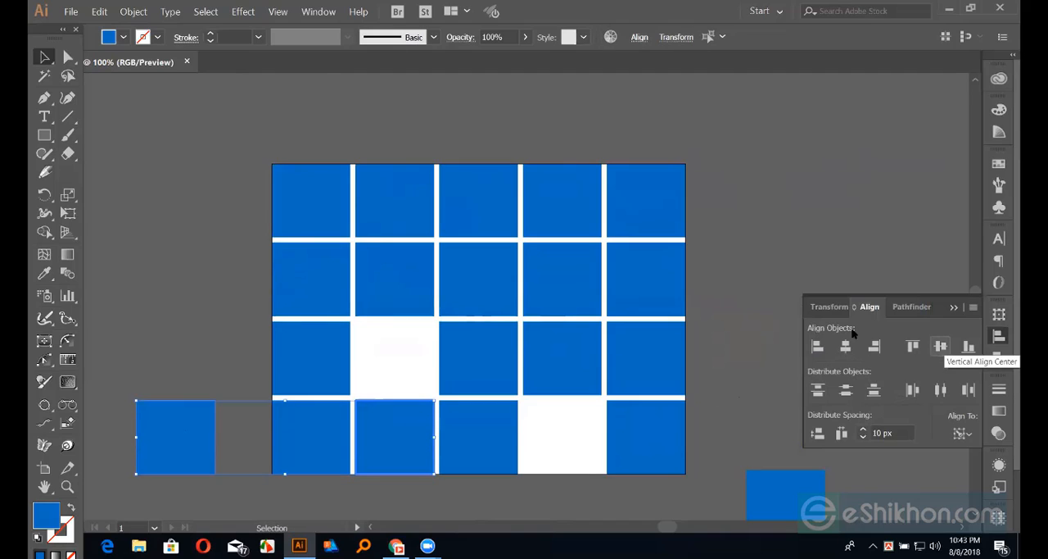
left_click(824, 262)
Horizontally center-align the lower loose square left of the grid to the second cell of the second row as key object
left_click(195, 428)
left_click(401, 309, "shift")
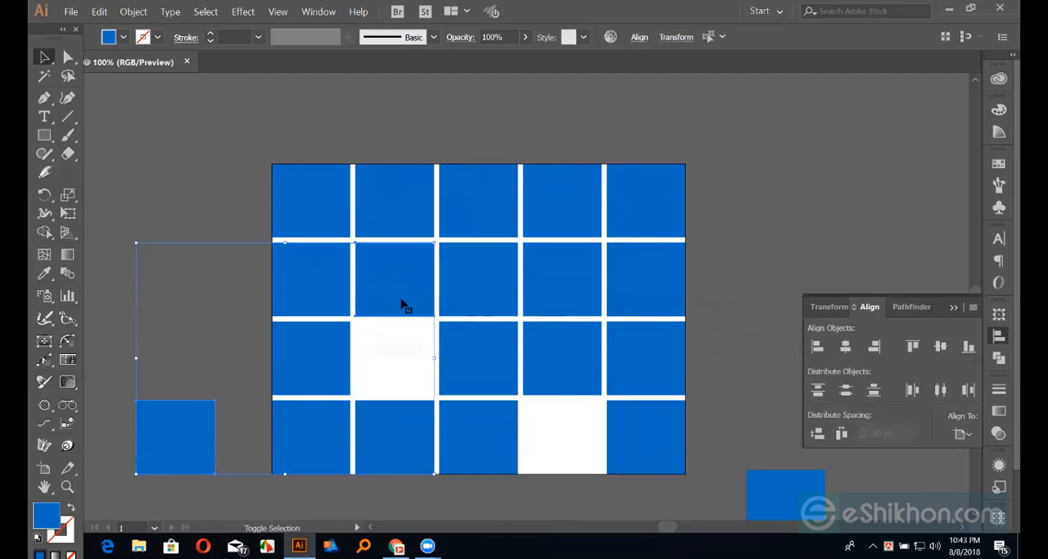
left_click(405, 305)
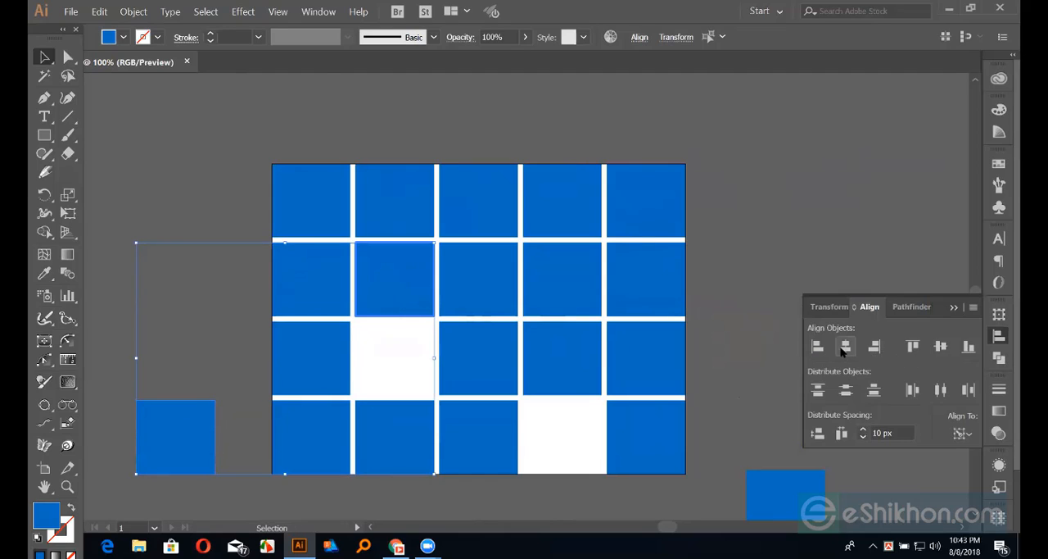
left_click(846, 346)
left_click(772, 205)
Top-align the extra square over the second cell of the bottom row to the third cell of the third row as key object
left_click(417, 435)
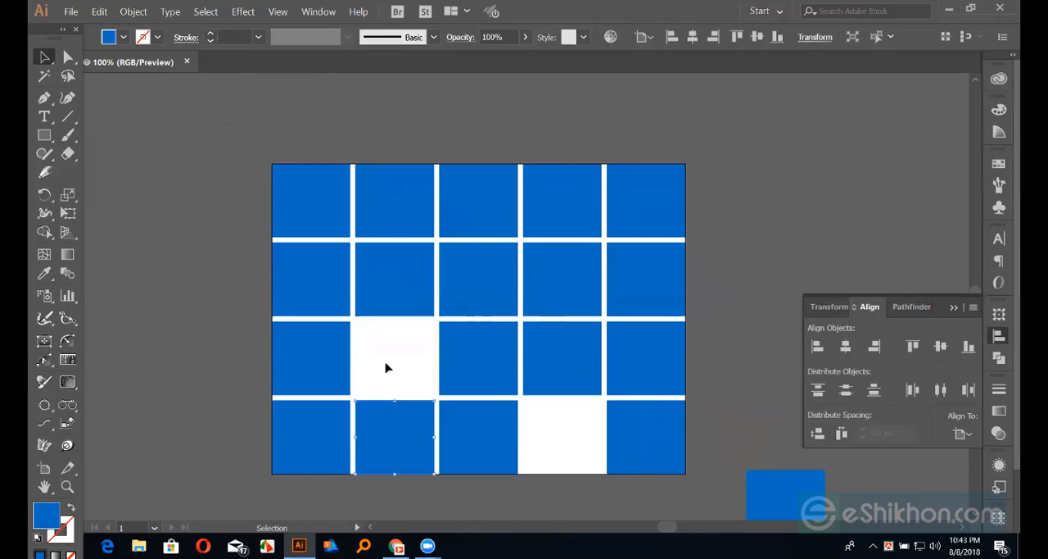
left_click(480, 349, "shift")
left_click(480, 351)
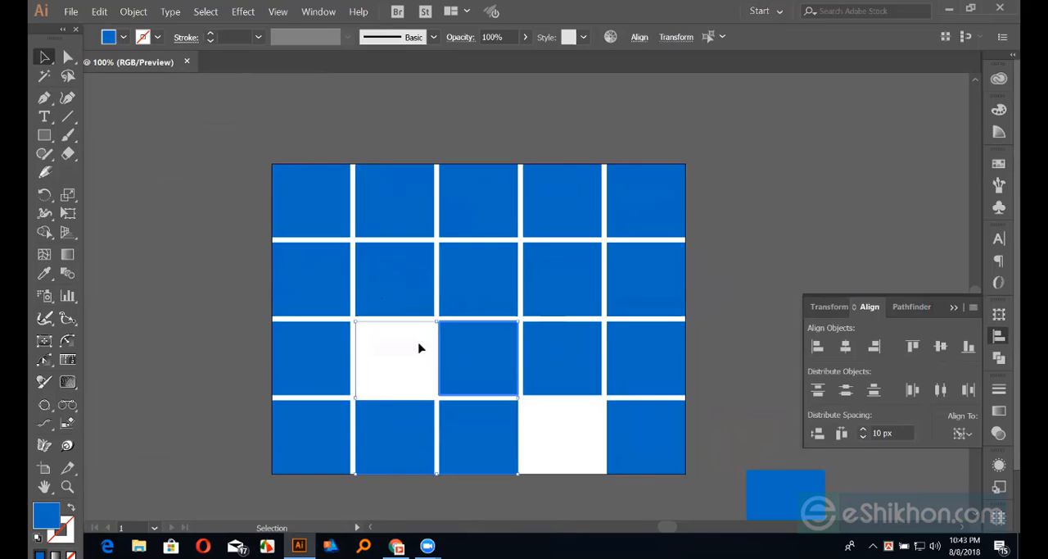
left_click(912, 345)
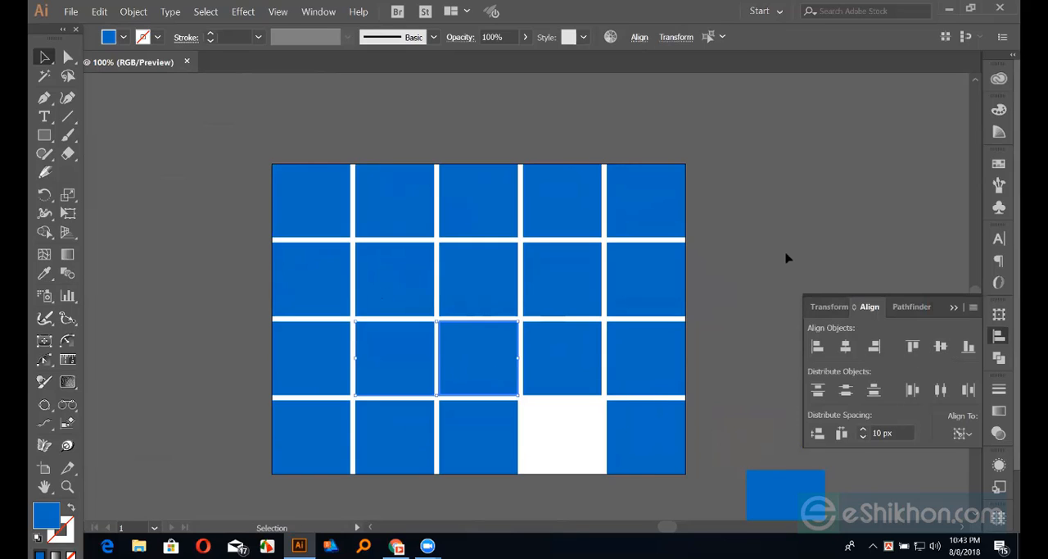
left_click(786, 258)
Vertically center-align the loose square right of the grid to the third cell of the bottom row as key object
left_click(783, 497)
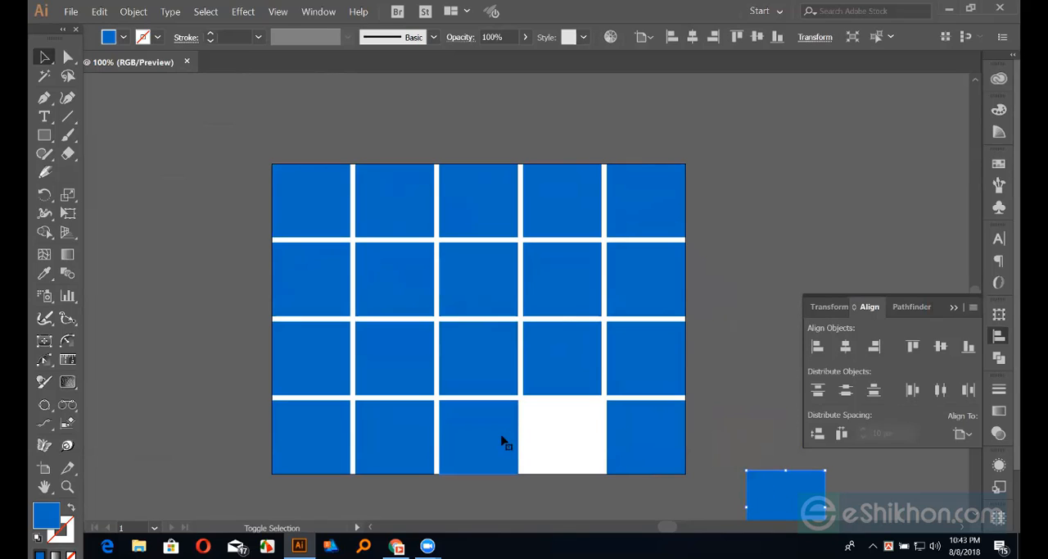
left_click(942, 345)
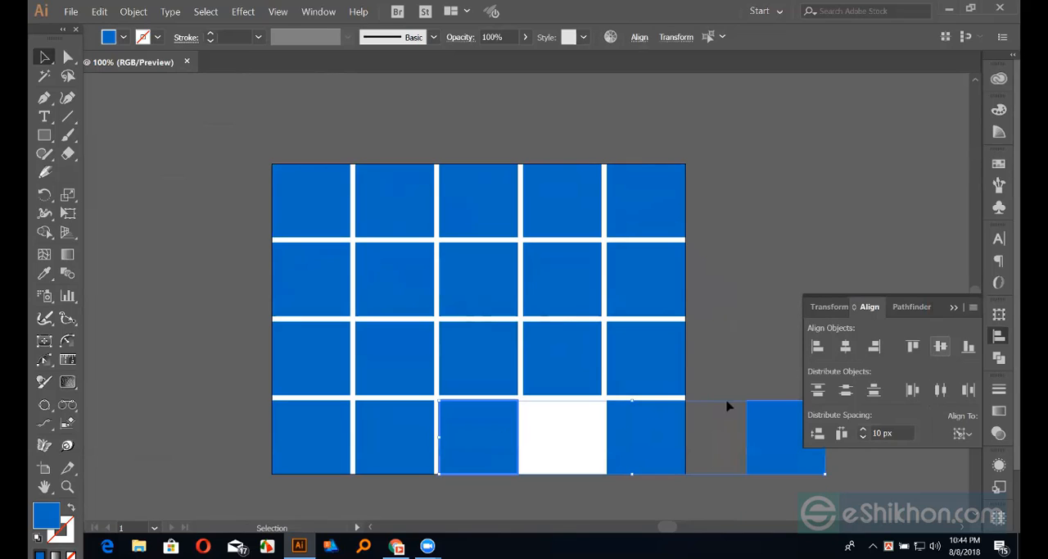
left_click(739, 360)
Horizontally center-align the loose square right of the grid to the fourth cell of the third row as key object
left_click(758, 421)
left_click(575, 370, "shift")
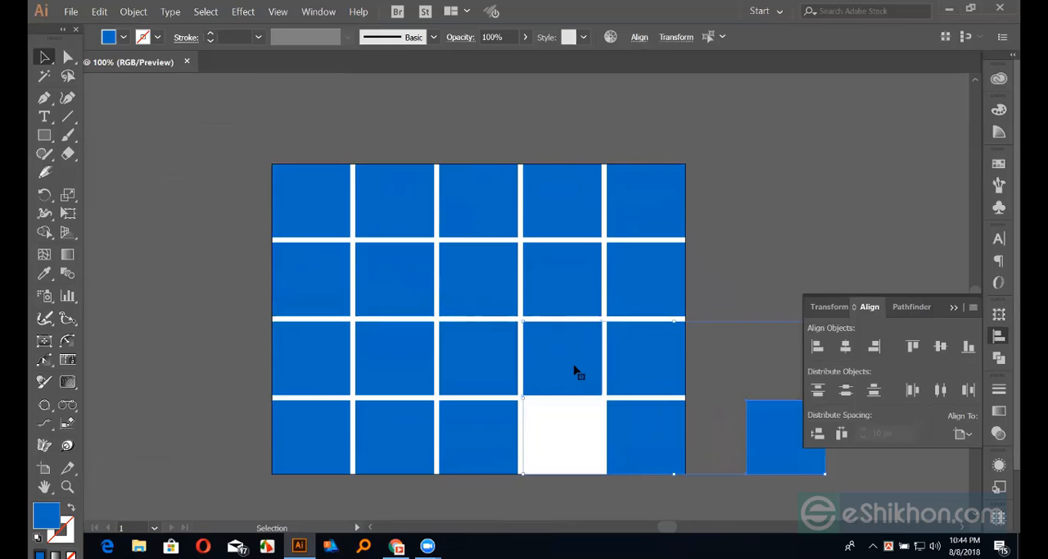
left_click(846, 347)
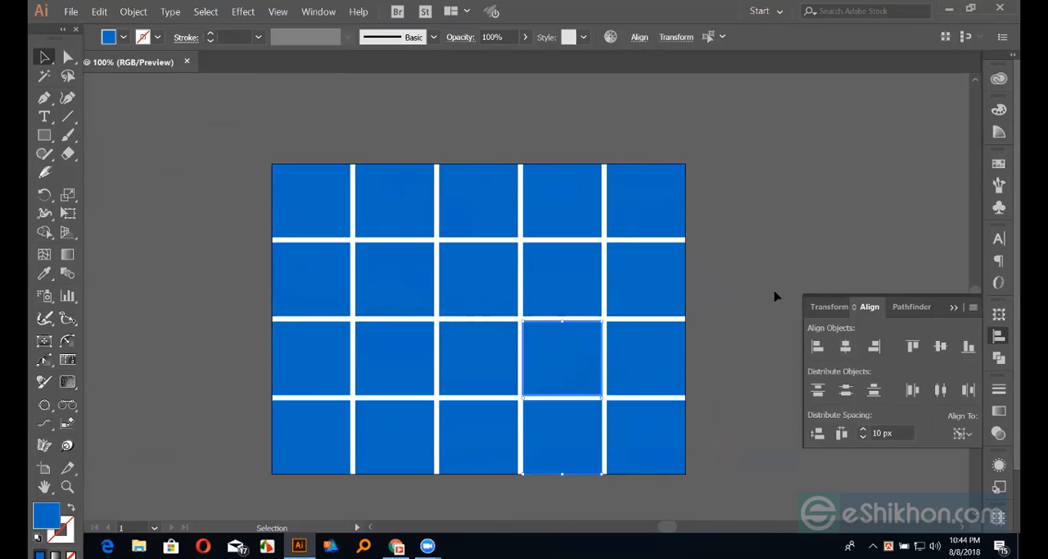
left_click(775, 296)
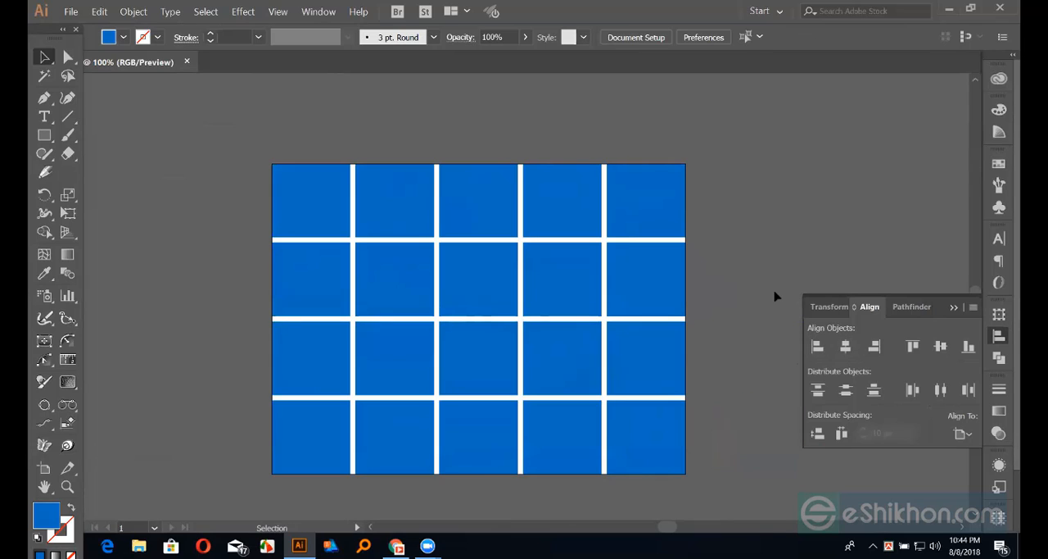
Move the last four cells of the second row out of the grid, above and to its right
key("ctrl+minus")
key("ctrl+minus")
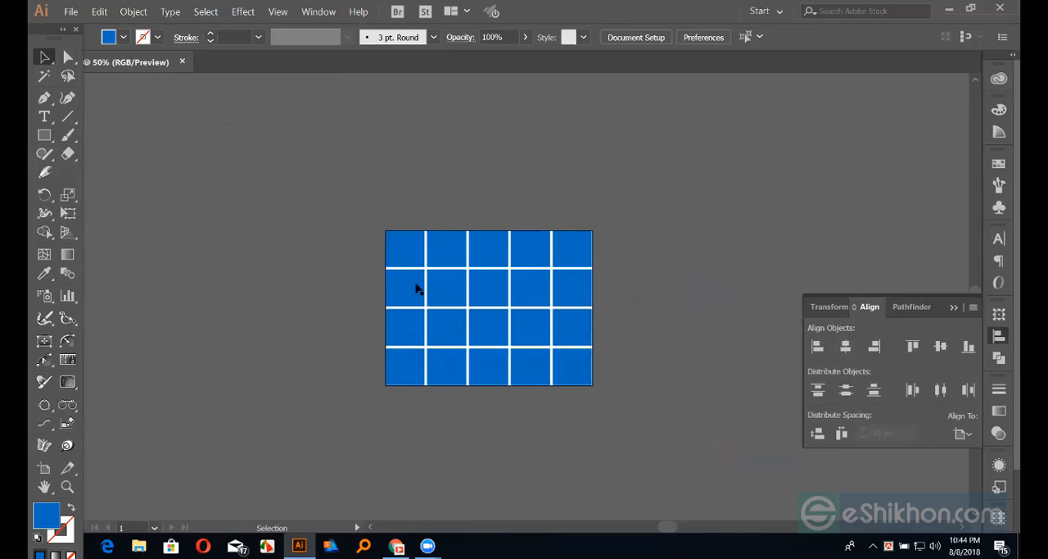
left_click_drag(452, 295, 595, 186)
Try shifting the second and third squares of the loose row down, and undo both moves
left_click(647, 204)
left_click_drag(622, 145, 624, 191)
left_click_drag(665, 143, 665, 166)
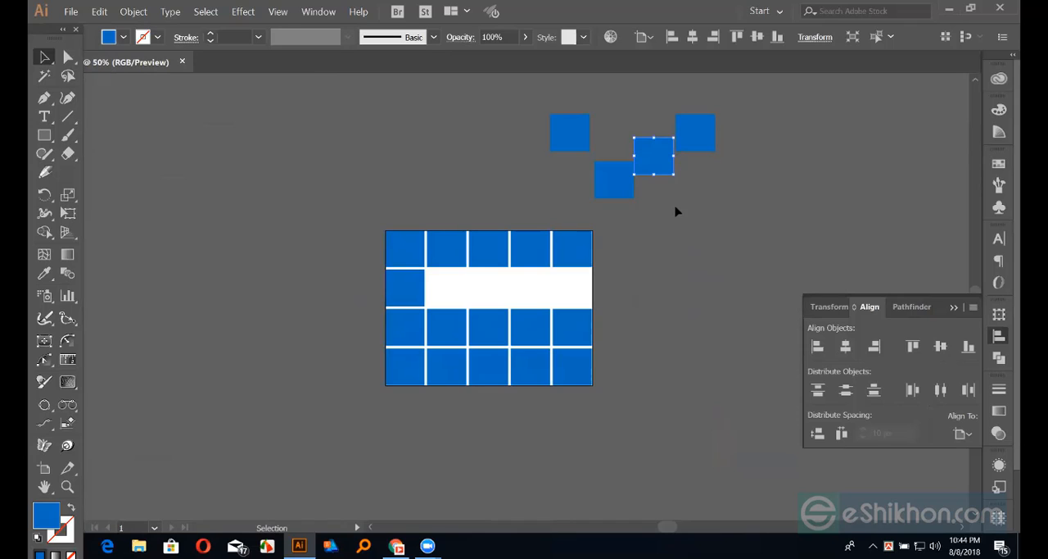
key("ctrl+z")
key("ctrl+z")
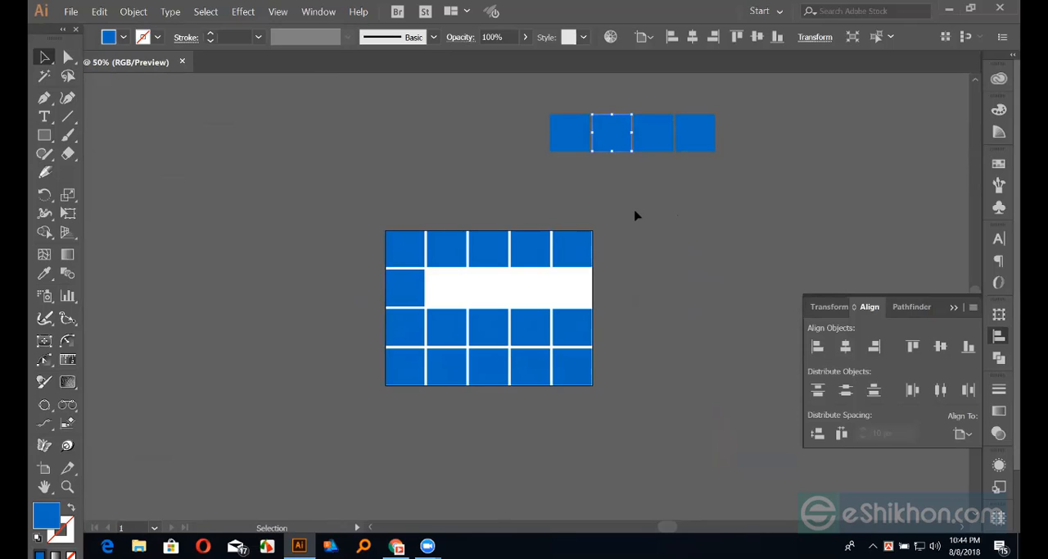
Group the four loose squares and vertically center-align the group to the first cell of the second row as key object
left_click_drag(534, 105, 742, 172)
key("v")
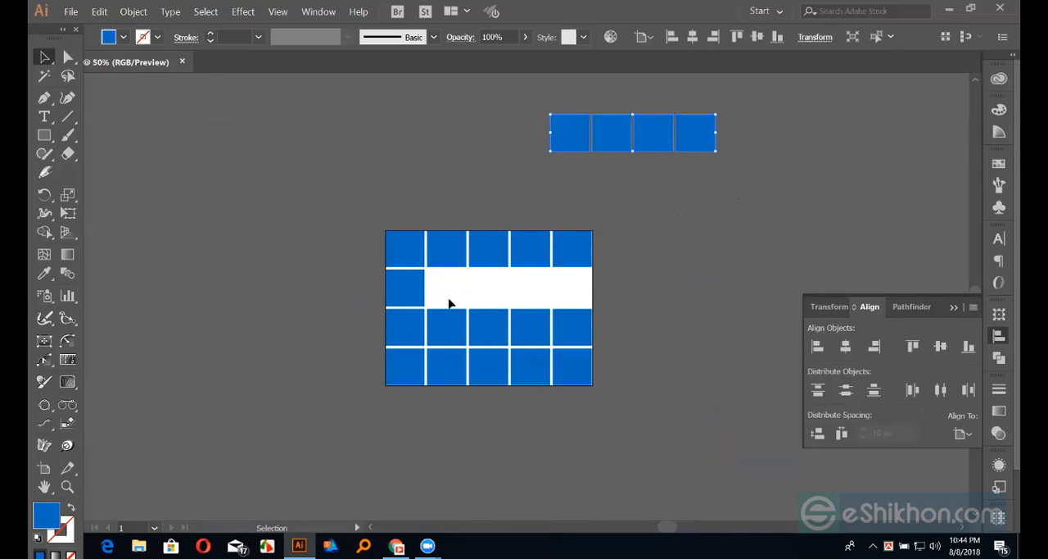
left_click(416, 297, "shift")
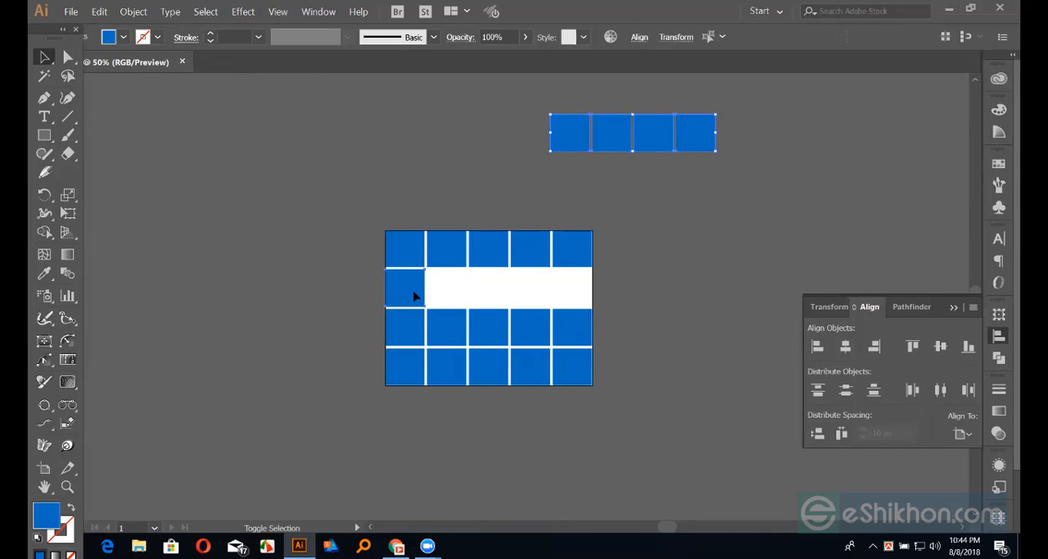
left_click(416, 291)
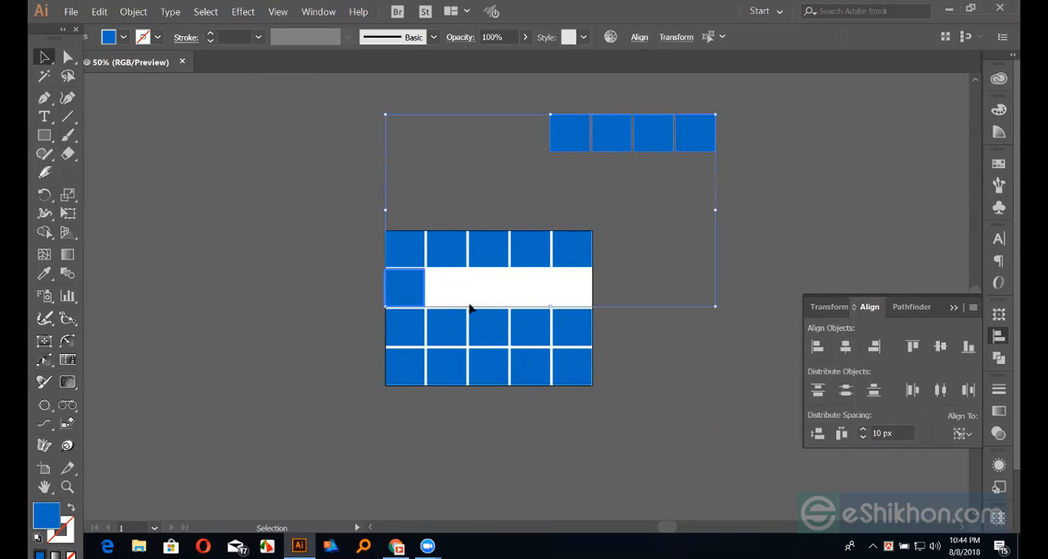
left_click(940, 345)
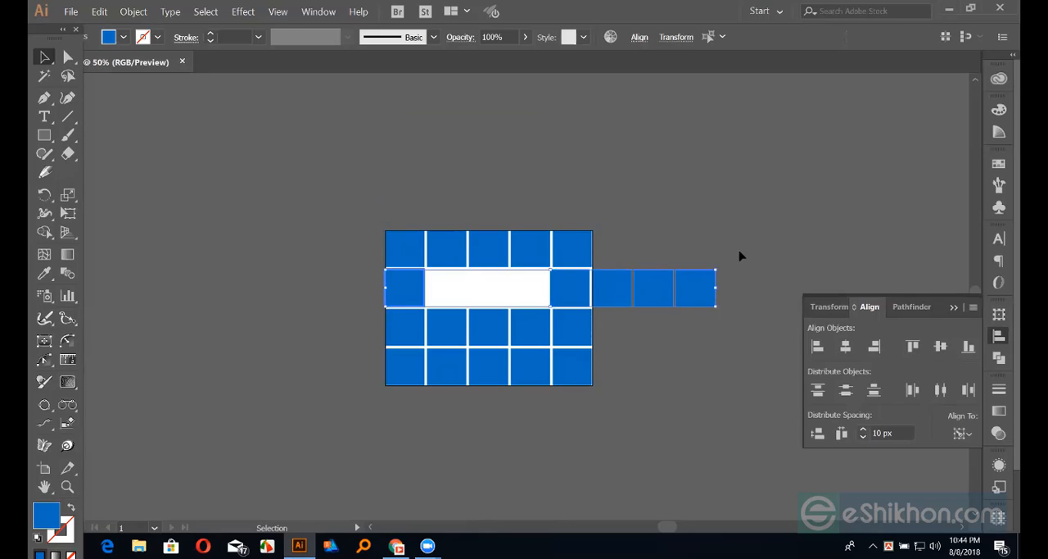
left_click(721, 202)
Try to horizontally center-align the group of four squares to the second cell of the top row, and undo the alignment
left_click(573, 287)
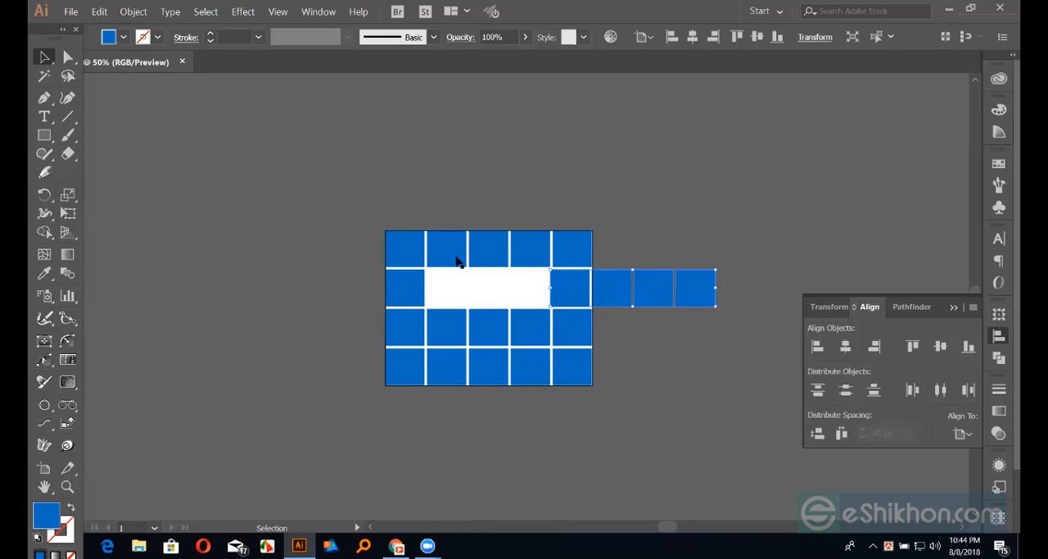
left_click(457, 257, "shift")
left_click(455, 250)
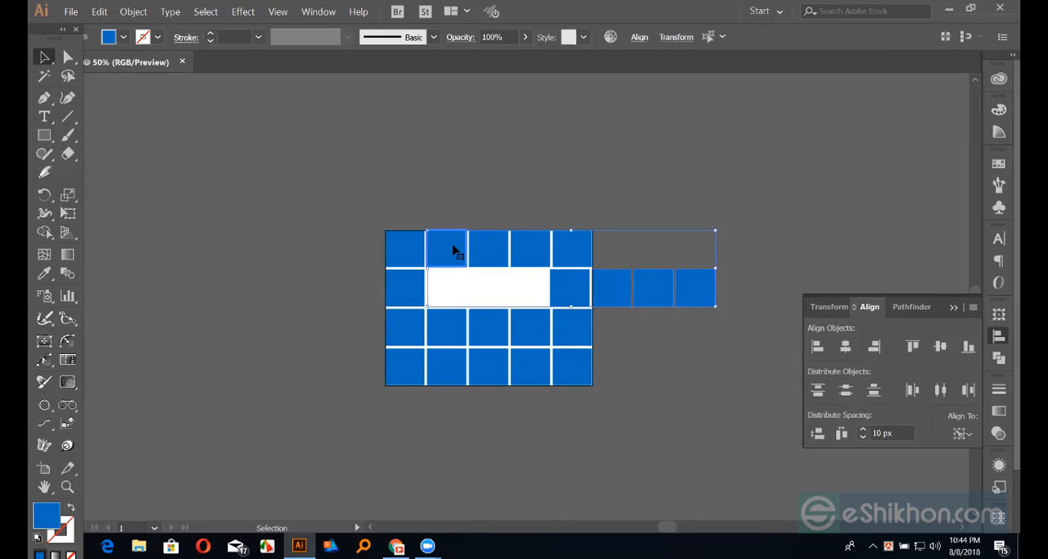
left_click(847, 347)
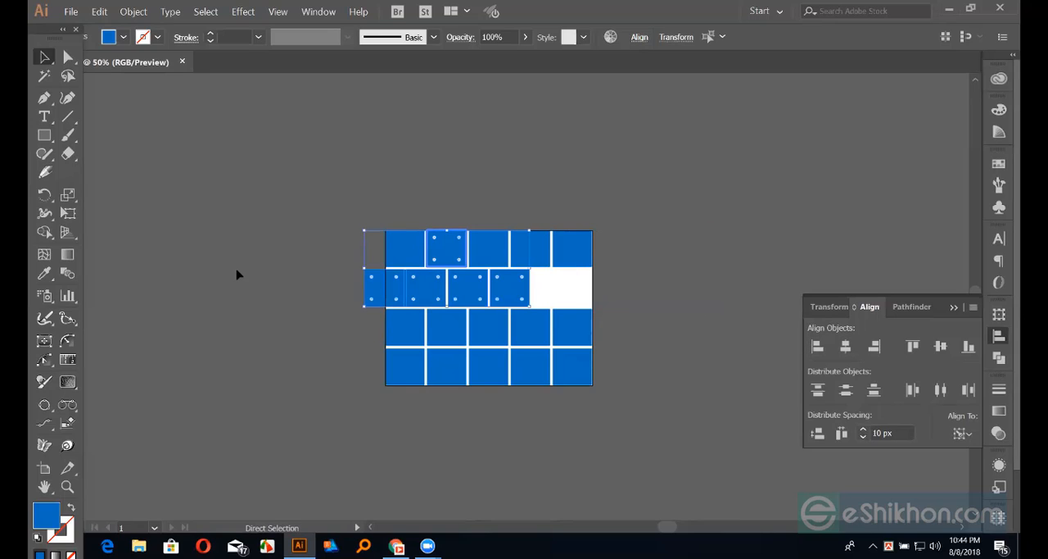
key("ctrl+z")
left_click(785, 352)
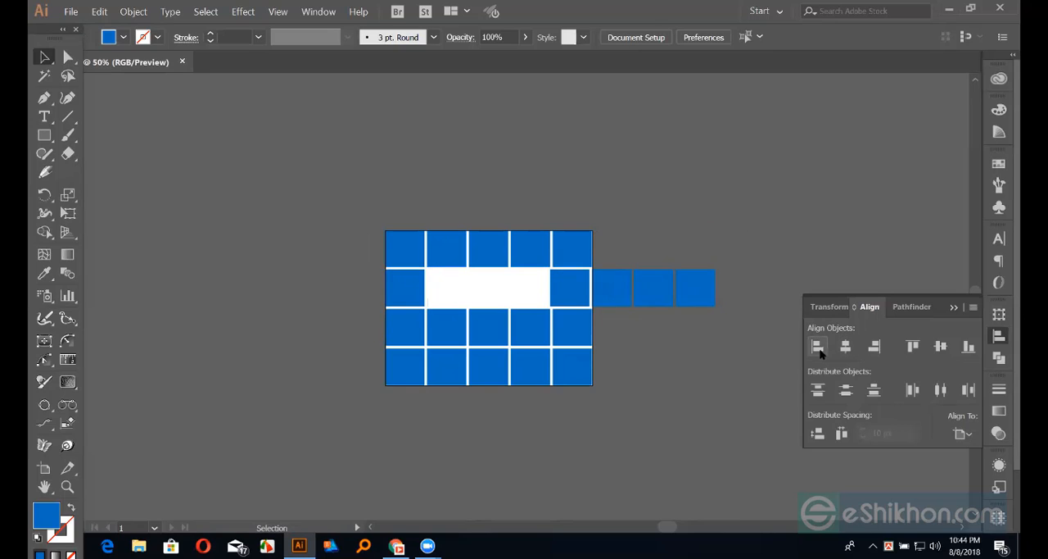
Left-align the group of four squares to the second cell of the top row as key object
left_click(446, 260)
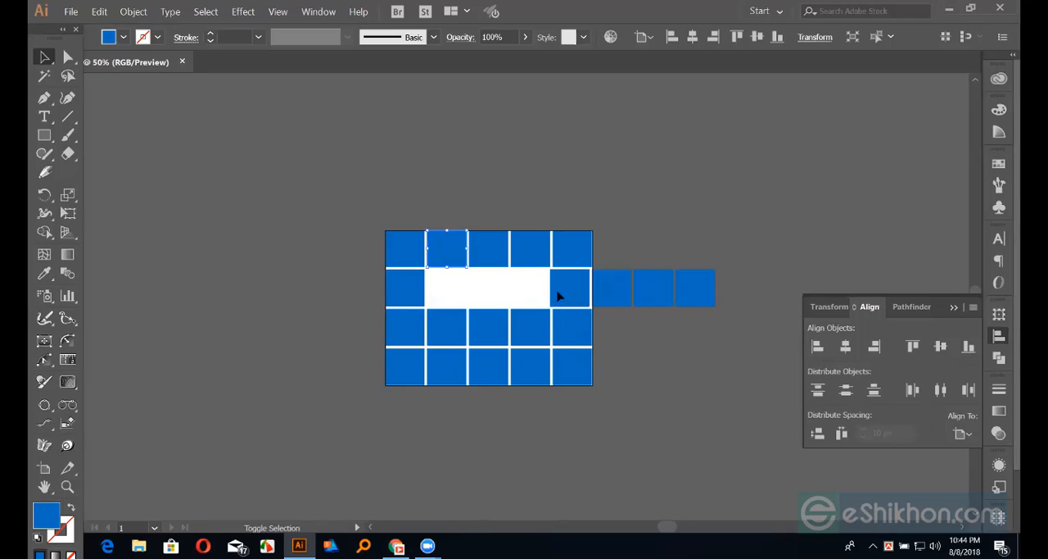
left_click(558, 296, "shift")
left_click(449, 257)
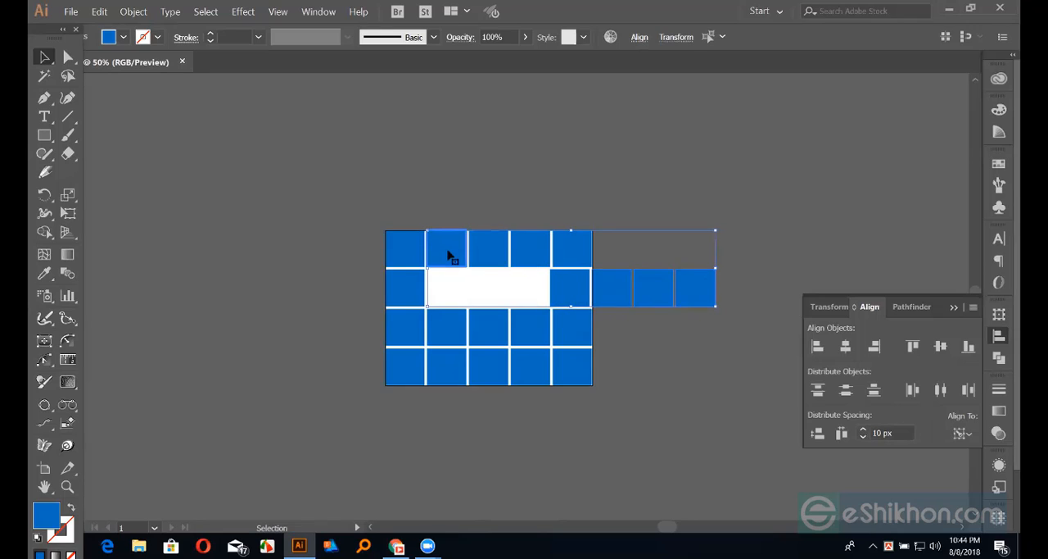
left_click(817, 347)
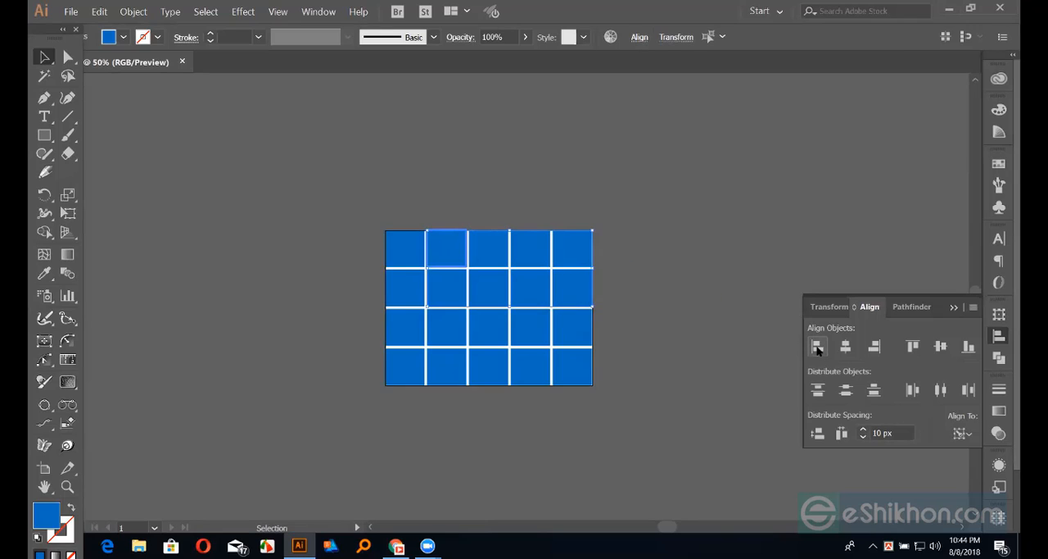
left_click(736, 259)
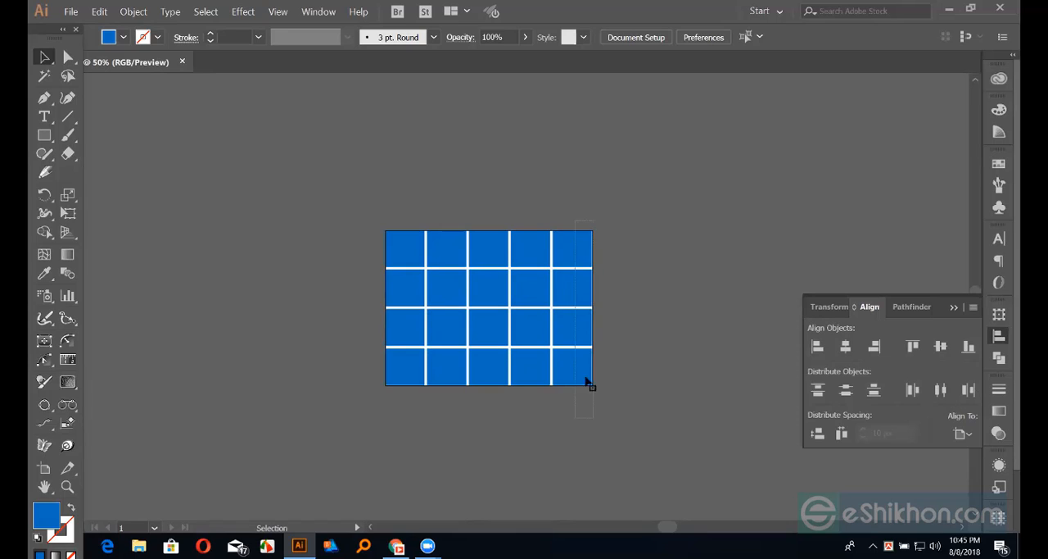
Move the last column together with the grouped second-row cells out to the right of the grid, and ungroup them
left_click(565, 298)
left_click_drag(566, 303, 782, 221)
right_click(782, 219)
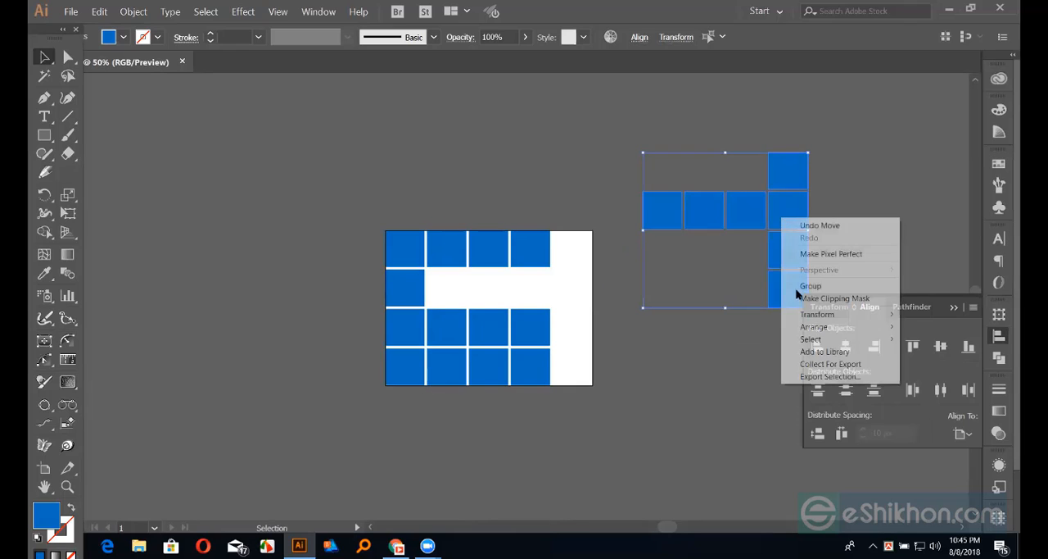
left_click(680, 337)
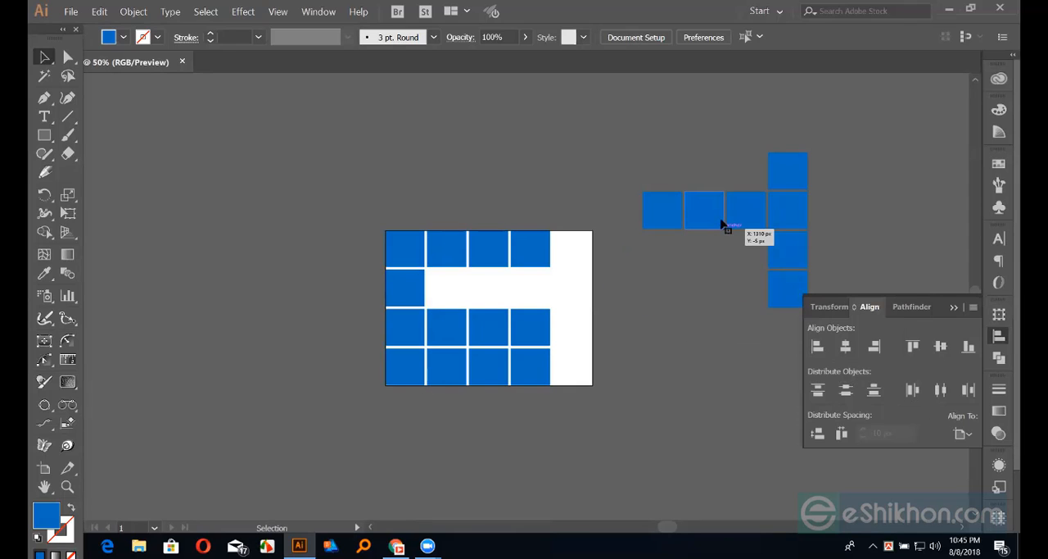
left_click(705, 218)
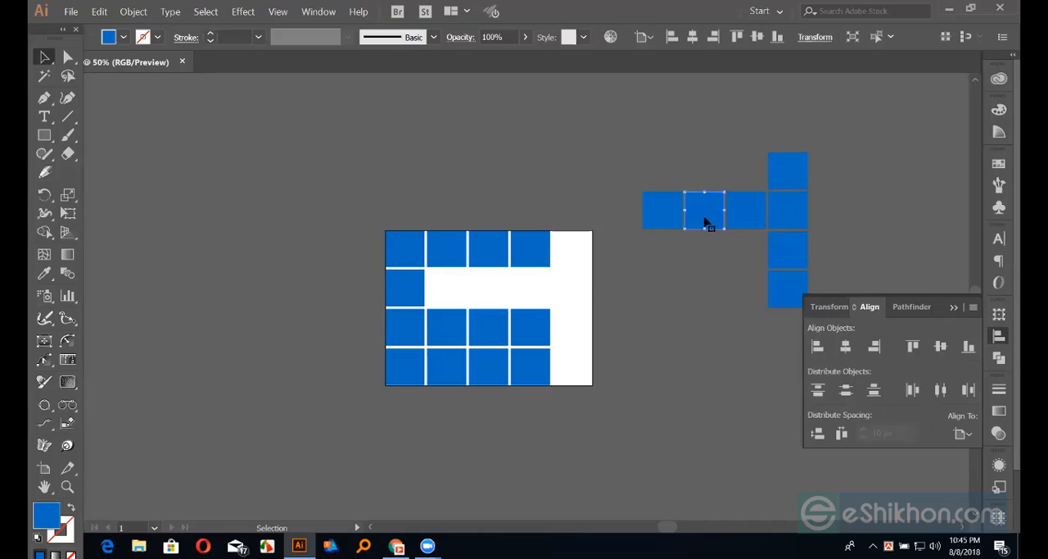
left_click(688, 326)
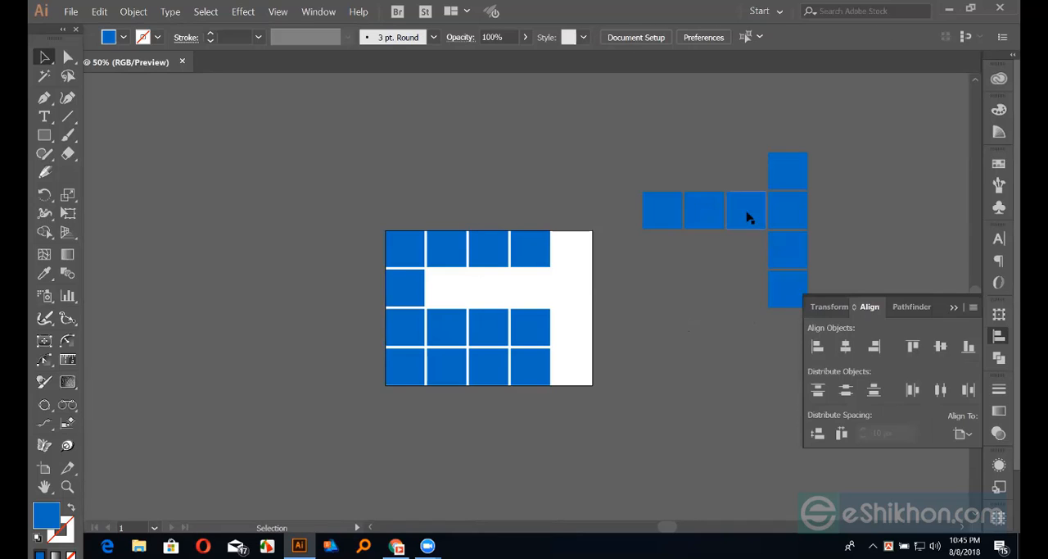
Move the loose row of three squares above the grid and offset the upper three squares of the loose column unevenly
left_click_drag(664, 178, 753, 230)
left_click_drag(716, 190, 613, 123)
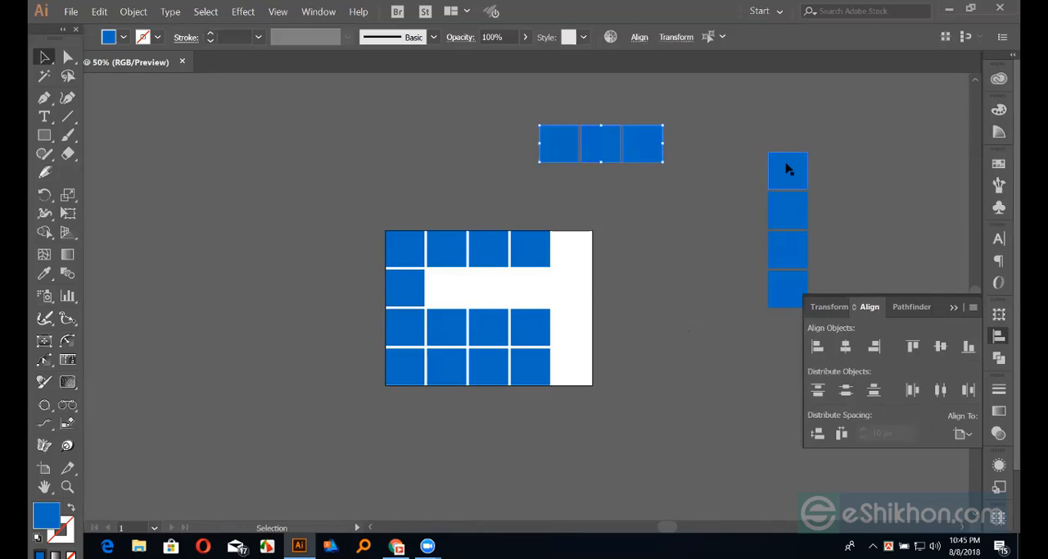
left_click_drag(786, 167, 724, 163)
left_click_drag(793, 209, 793, 186)
mouse_move(795, 250)
left_mouse_down()
mouse_move(791, 264)
mouse_move(781, 249)
left_mouse_up()
left_click_drag(729, 165, 729, 121)
Horizontally center-align the four squares of the loose column to its lowest square as key object
left_click_drag(813, 344, 814, 345)
left_click(790, 301)
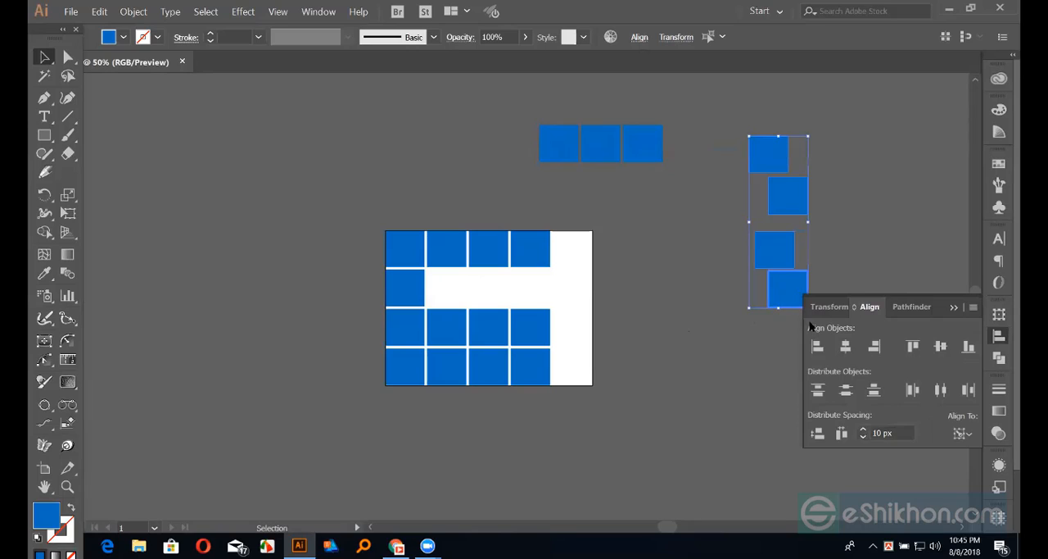
left_click(845, 346)
left_click(739, 350)
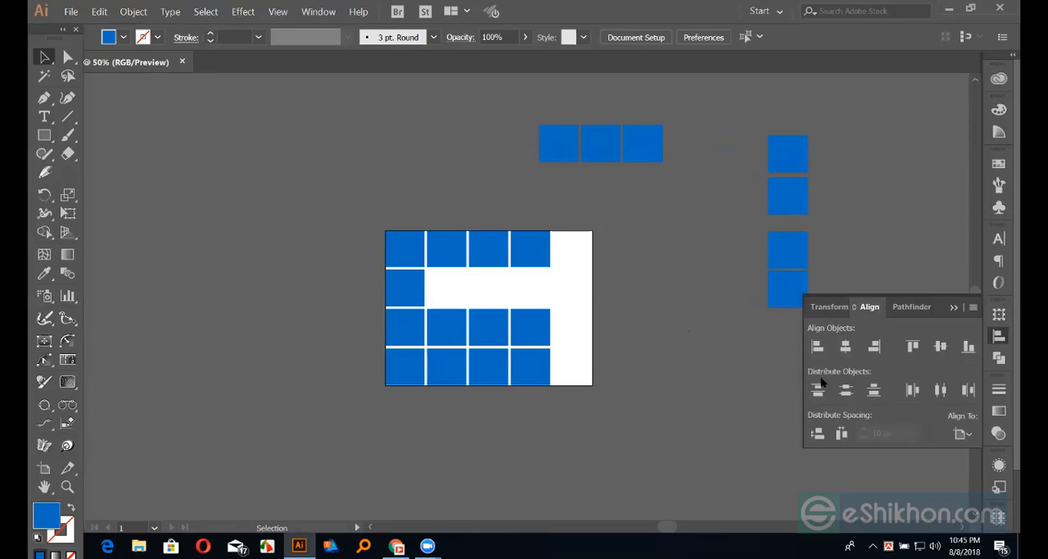
Set the alignment reference to the selection and select the four squares of the loose column
left_click(962, 434)
left_click(901, 450)
left_click_drag(748, 109, 798, 336)
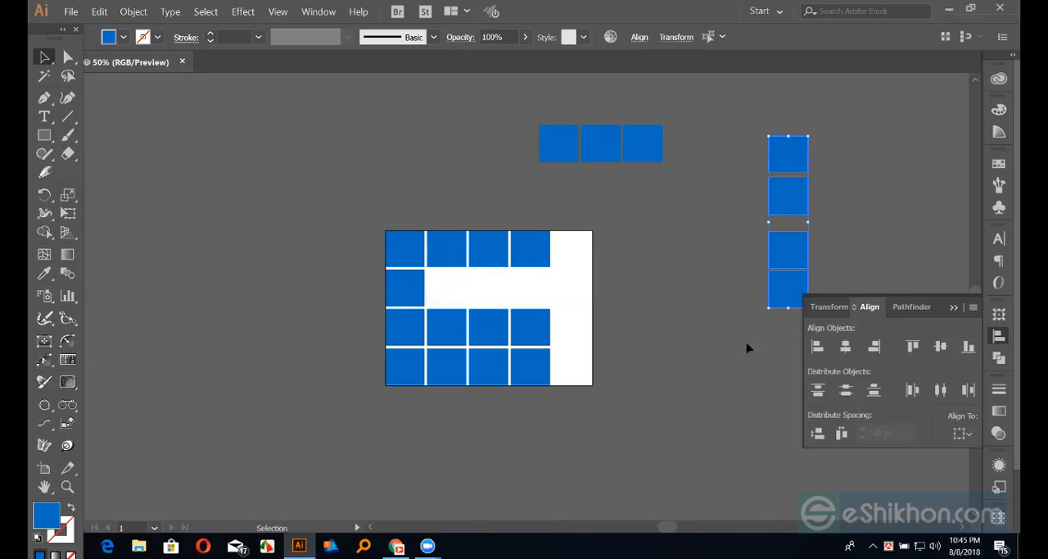
Move the third and fourth cells of the grid's third row out of place
left_click_drag(382, 322, 654, 350)
left_click(573, 340)
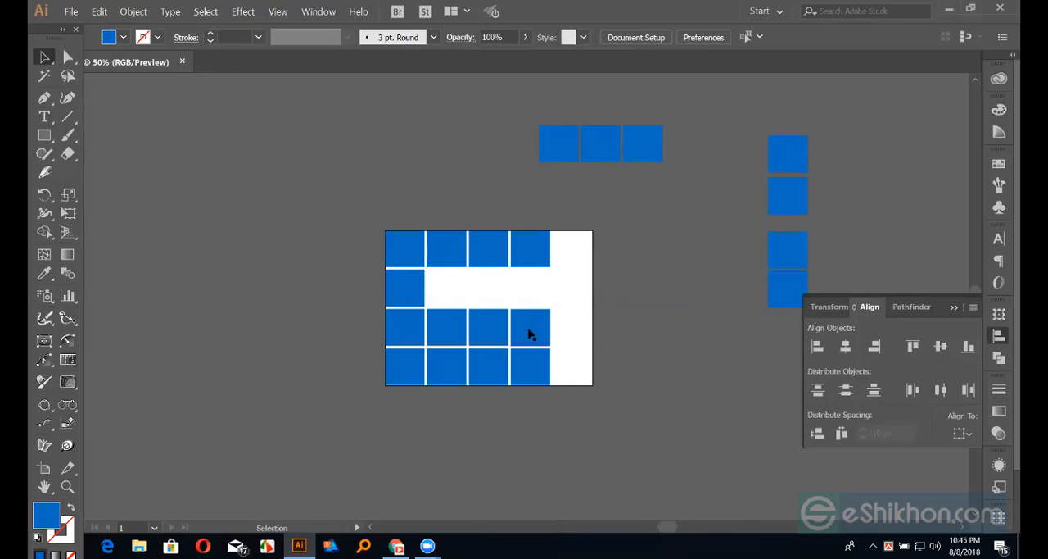
left_click_drag(517, 330, 490, 323)
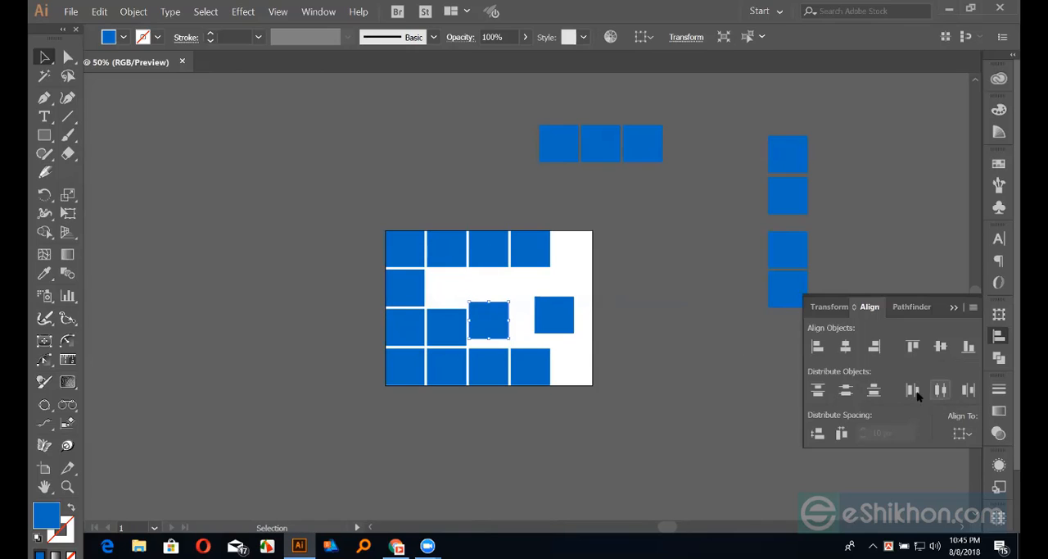
Distribute the four squares of the loose column evenly by their vertical centers within the selection
left_click(736, 97)
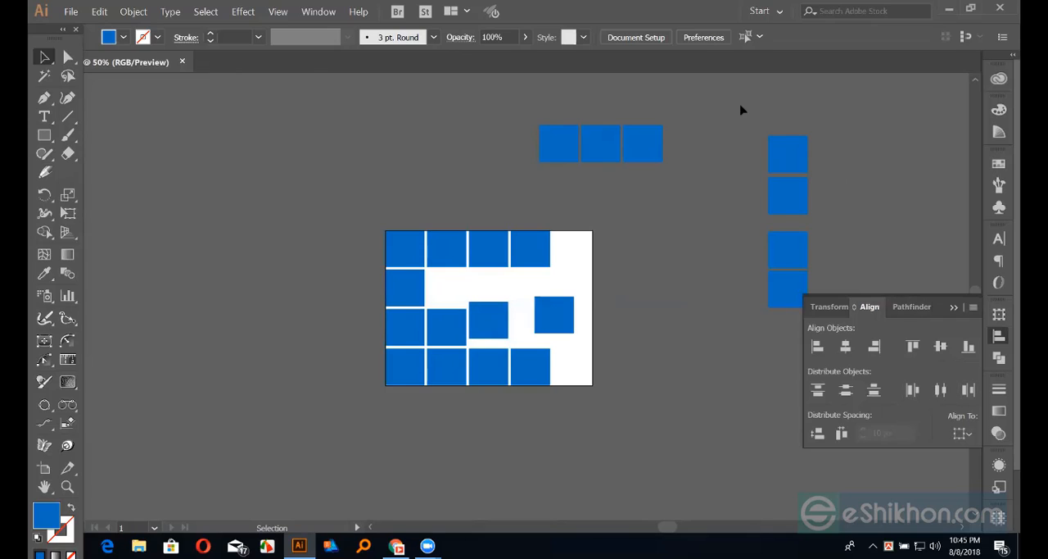
left_click_drag(782, 334, 783, 334)
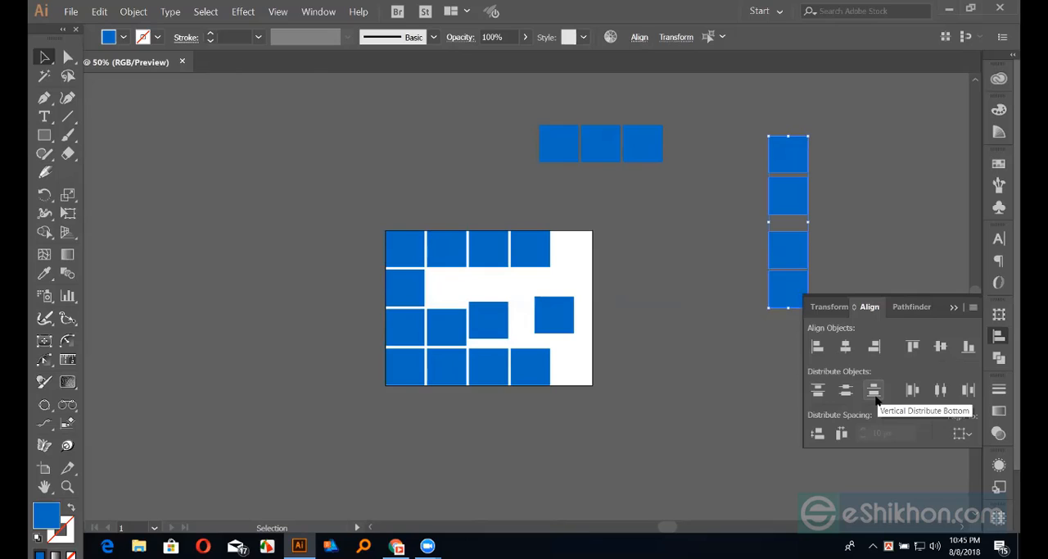
left_click(875, 391)
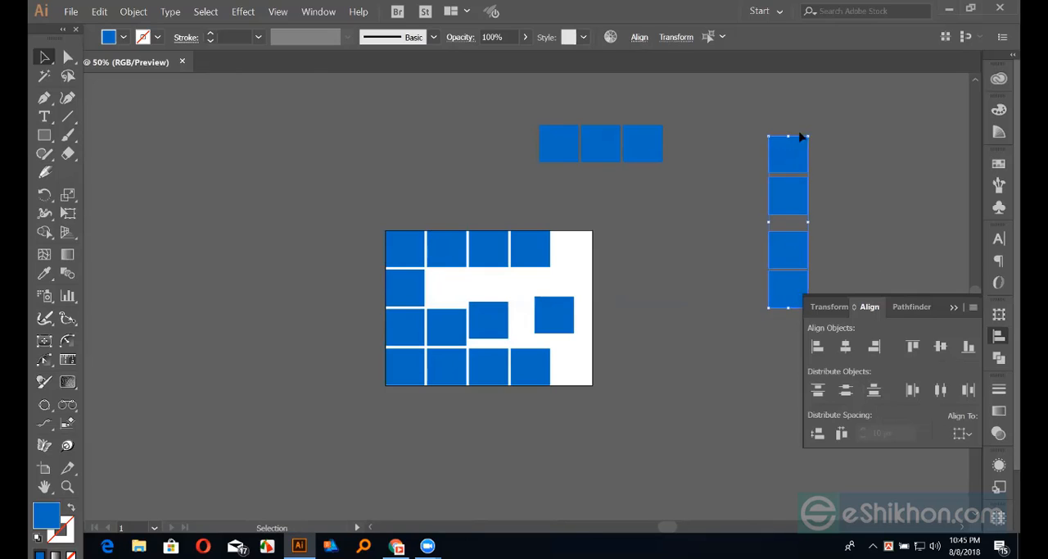
left_click(821, 391)
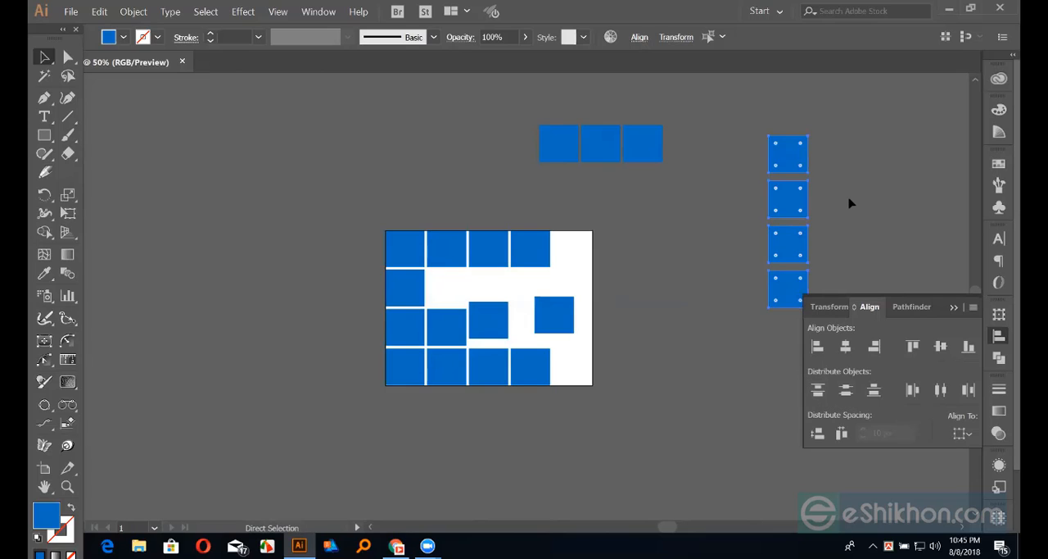
key("ctrl+z")
left_click(847, 391)
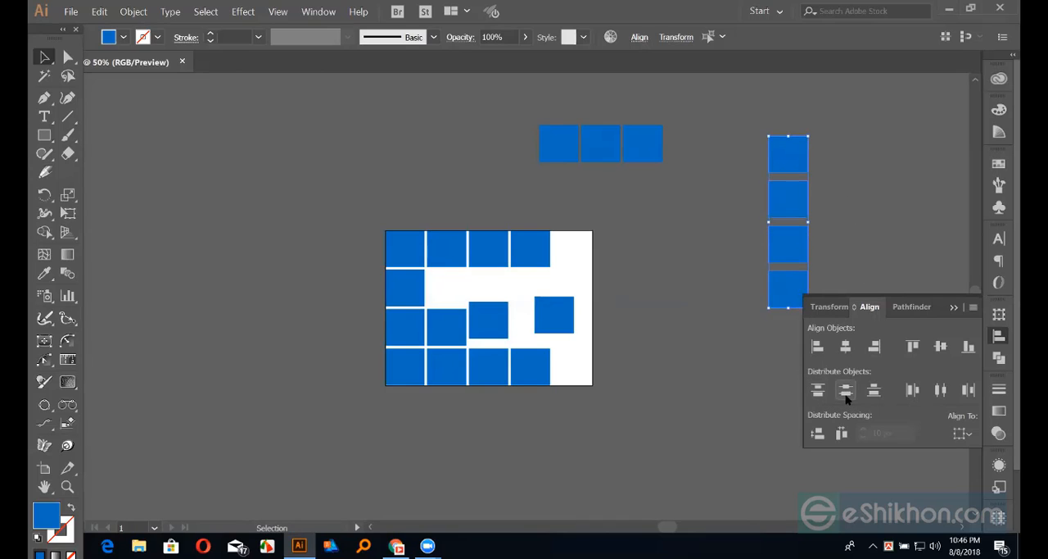
left_click(871, 211)
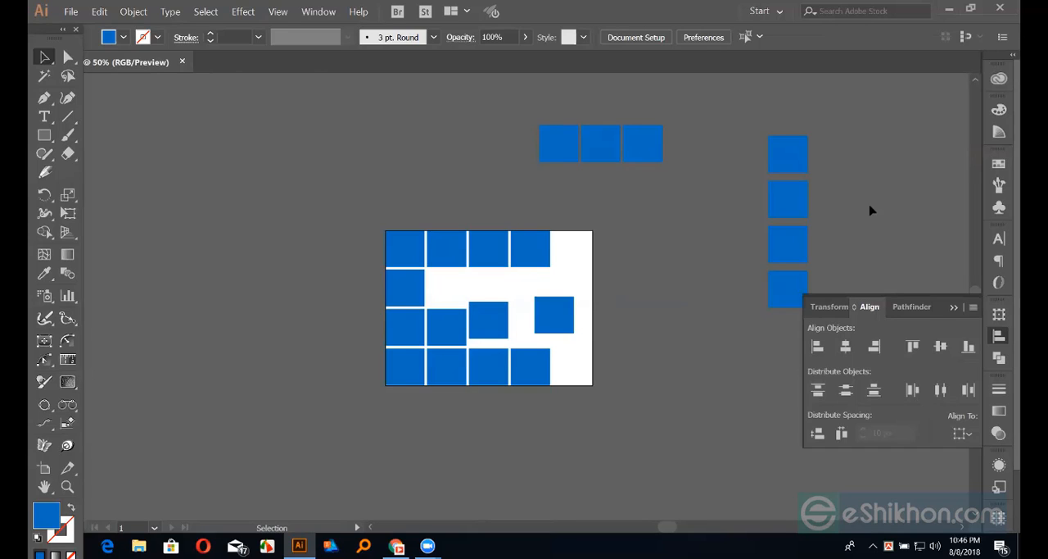
left_click_drag(761, 133, 813, 320)
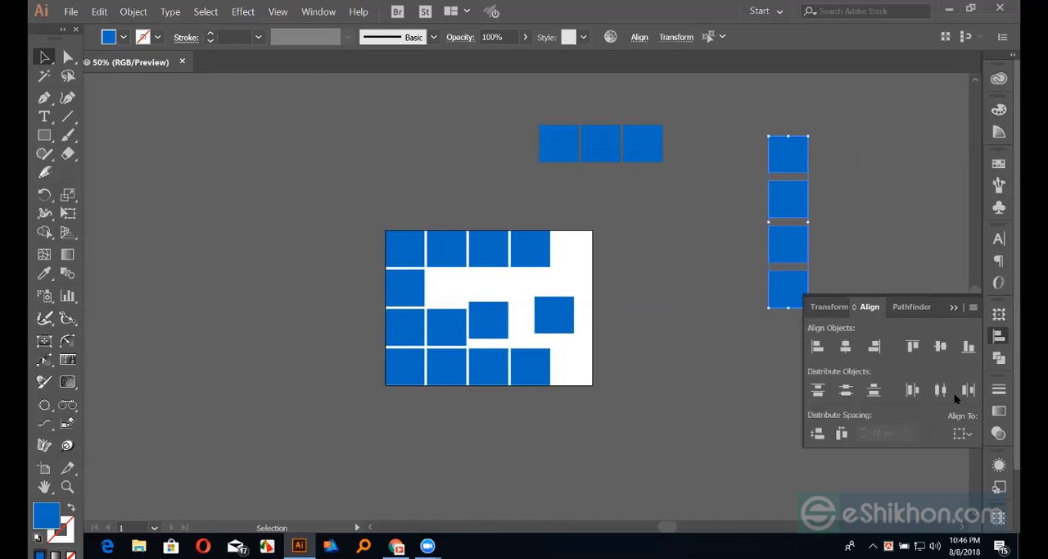
left_click(668, 192)
left_click_drag(492, 115, 799, 176)
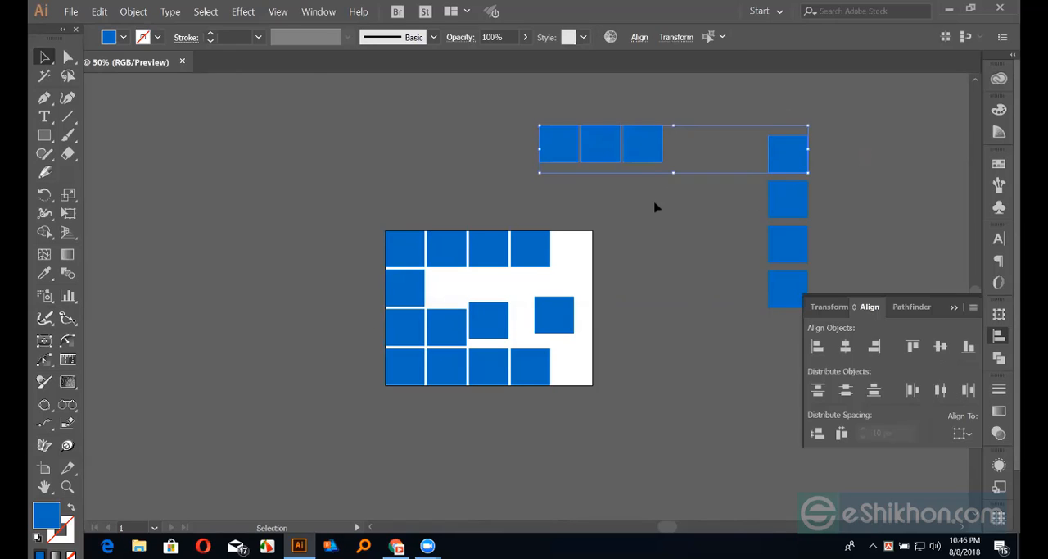
left_click(573, 217)
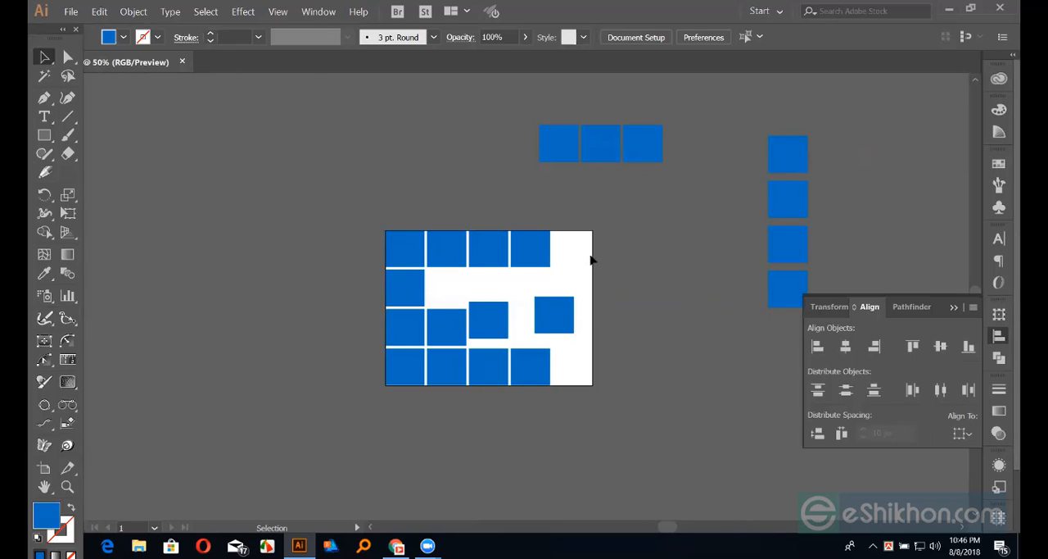
left_click(574, 156)
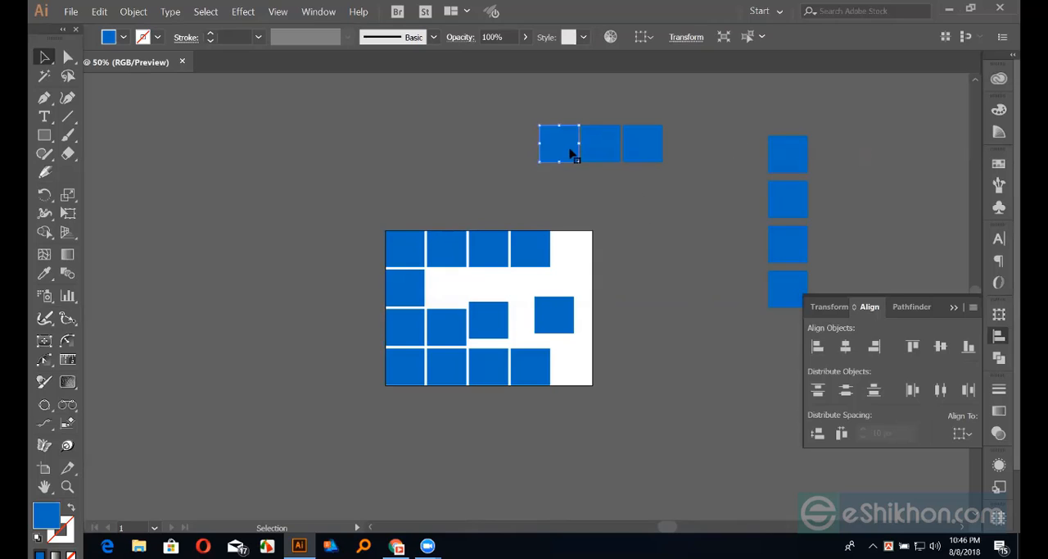
left_click(574, 193)
left_click_drag(510, 111, 821, 280)
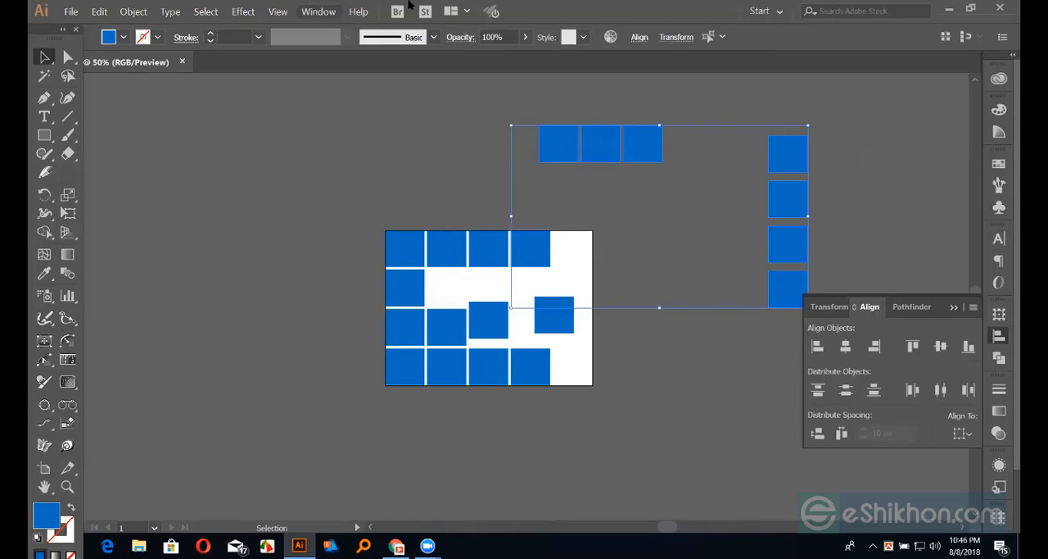
left_click(582, 170)
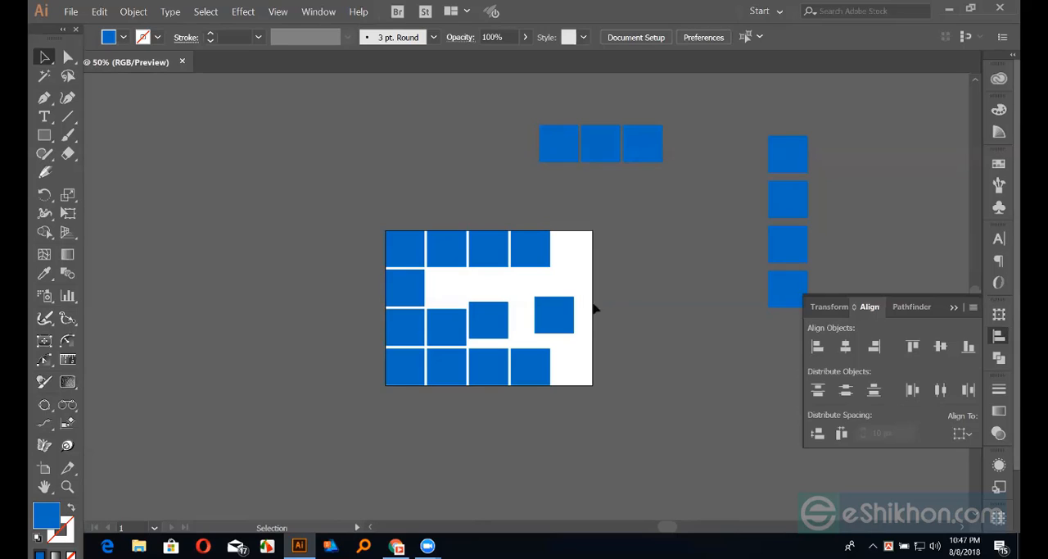
left_click(487, 329)
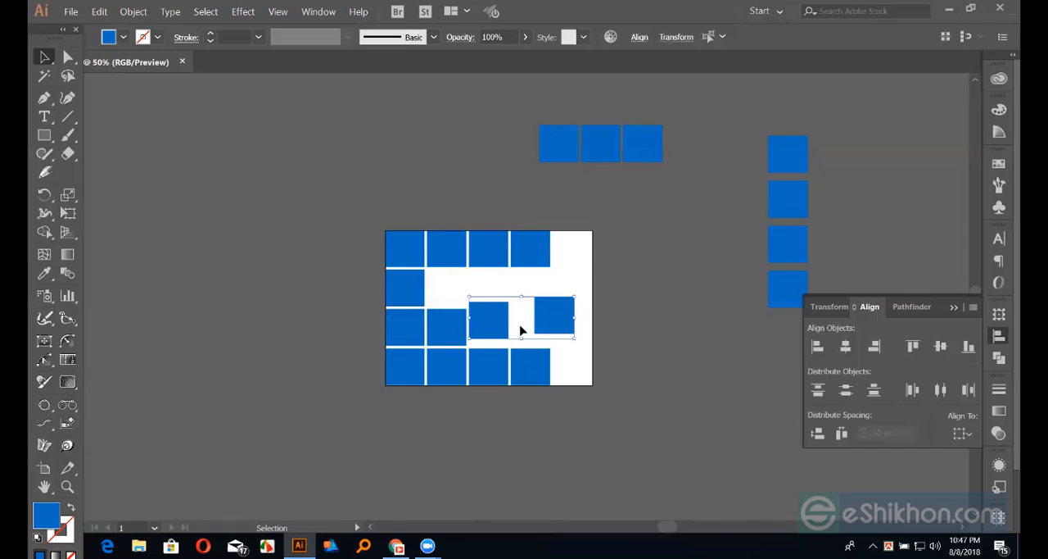
left_click(631, 322)
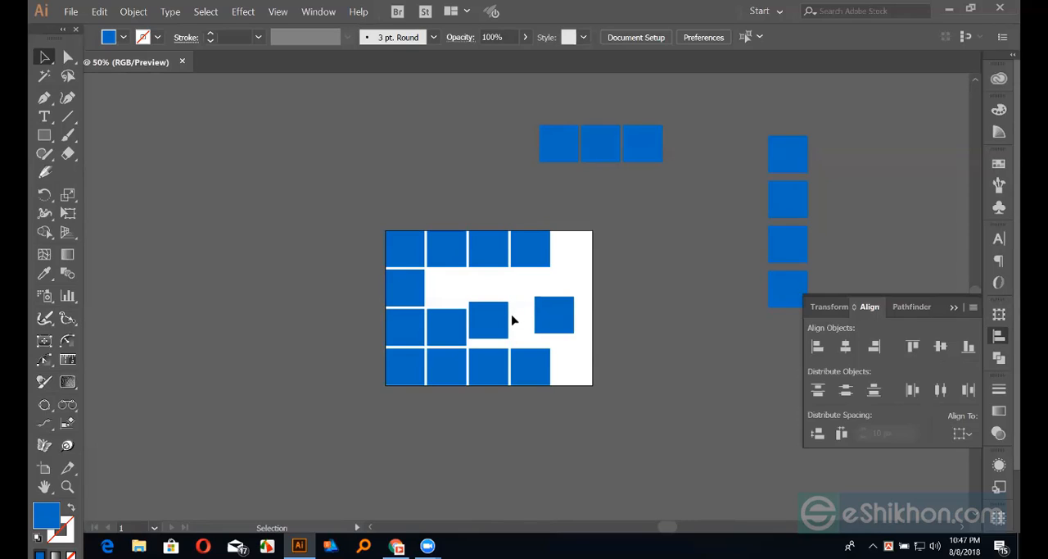
Vertically center-align the displaced third and fourth cells of the grid's third row to its second cell as key object
left_click_drag(490, 291, 575, 334)
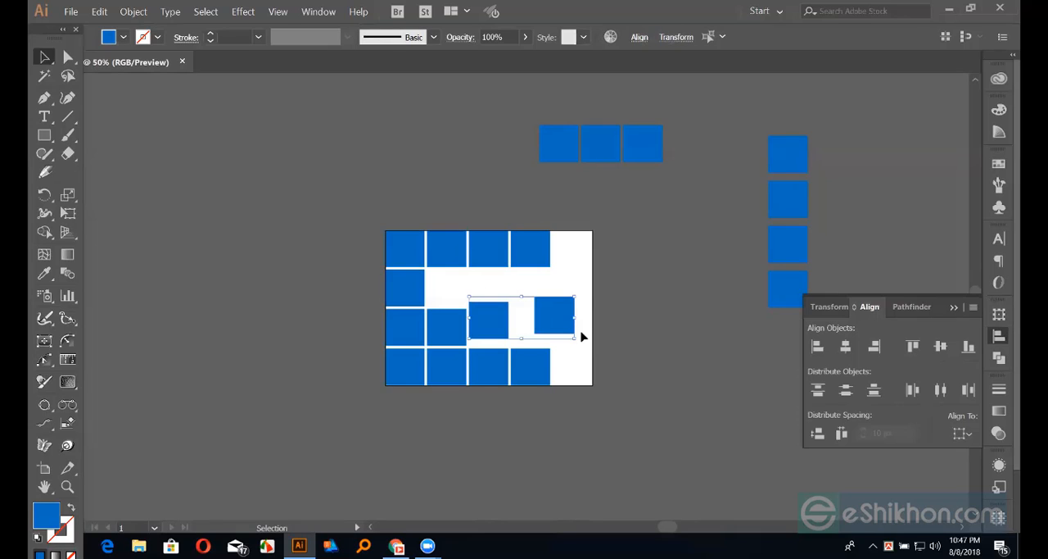
left_click(455, 331, "shift")
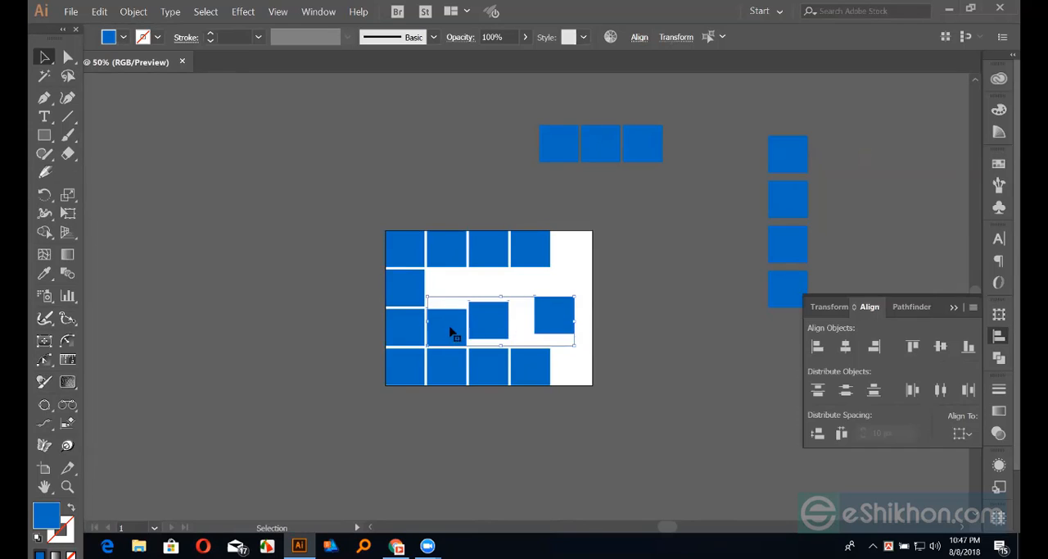
left_click(458, 330)
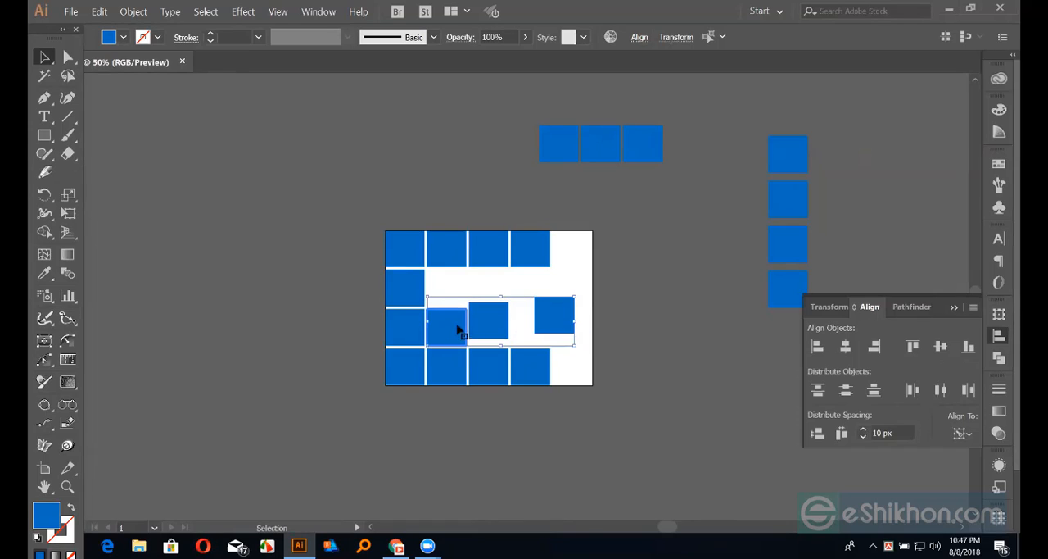
left_click(941, 346)
left_click(702, 295)
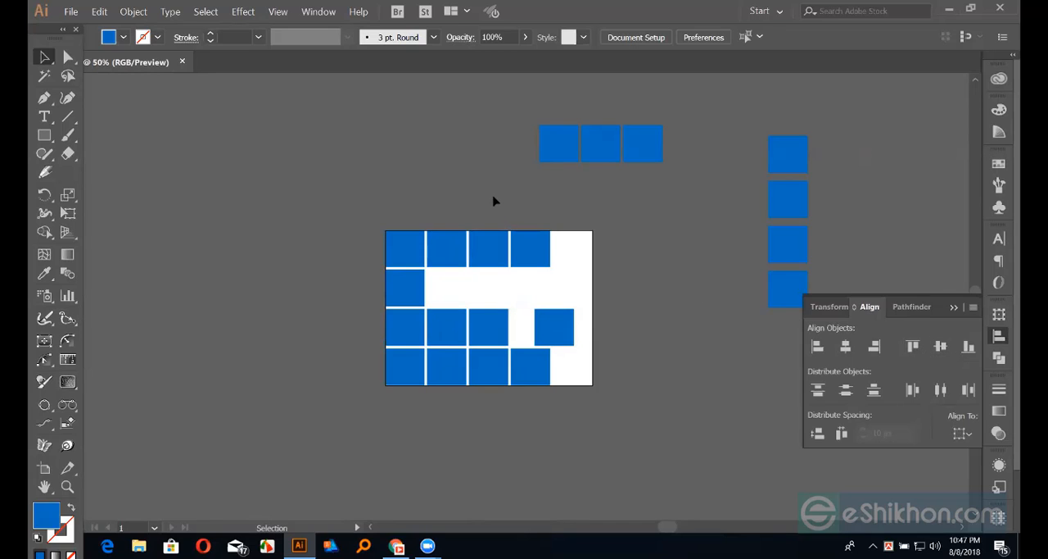
Horizontally center-align the third row's fourth cell to the fourth cell of the grid's first row as key object
left_click_drag(494, 394, 495, 393)
left_click(524, 339)
left_click(555, 334)
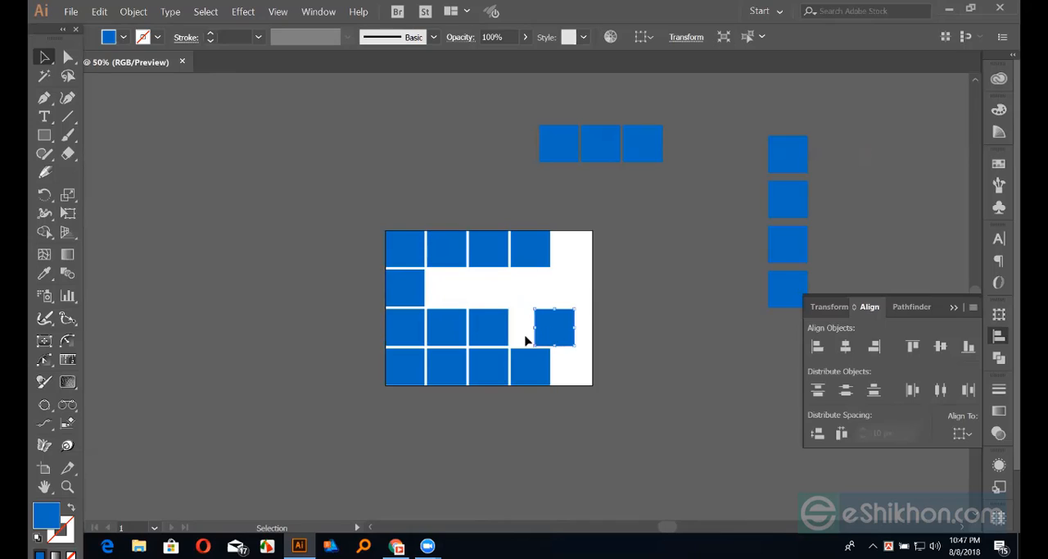
left_click(540, 248, "shift")
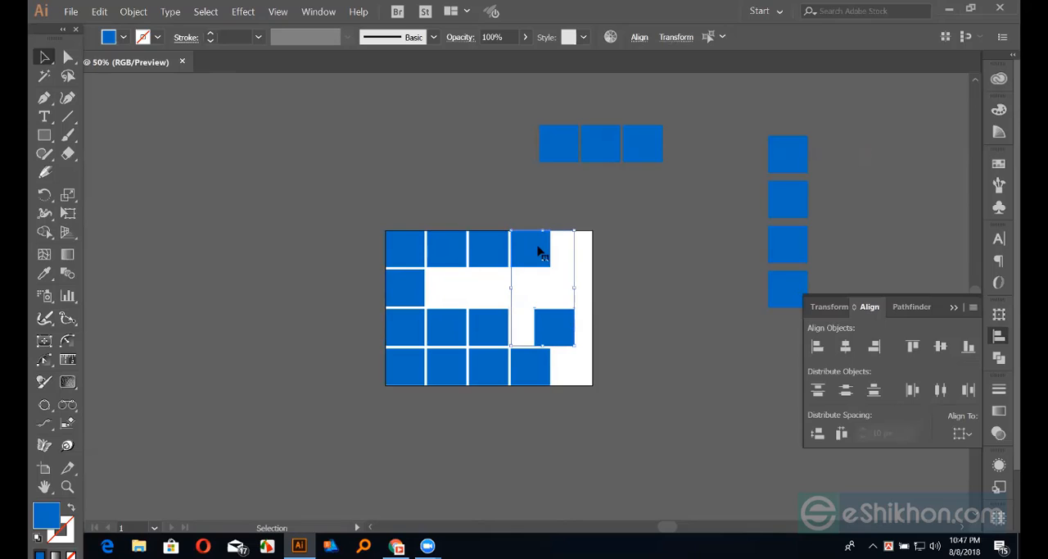
left_click(541, 239)
left_click(849, 348)
left_click(520, 301)
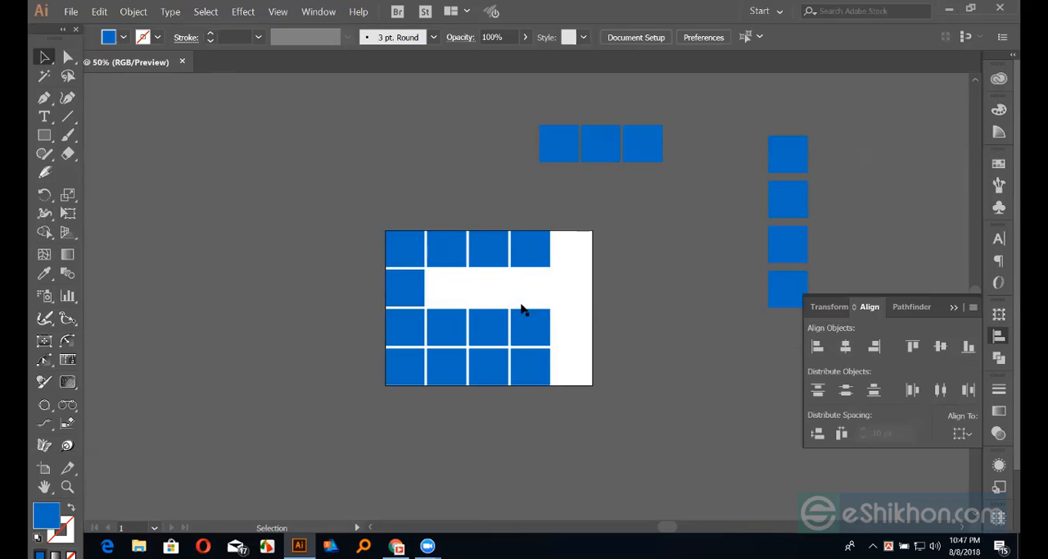
Vertically center-align the loose row of three squares to the first cell of the grid's second row as key object
left_click(635, 156)
left_click_drag(531, 122, 692, 167)
left_click(415, 286, "shift")
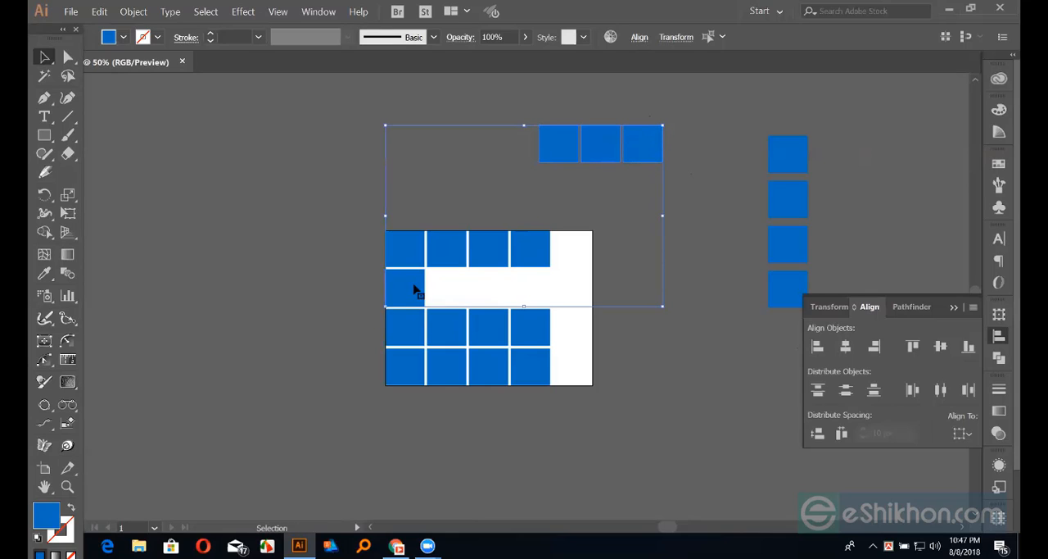
left_click(416, 286)
left_click(939, 350)
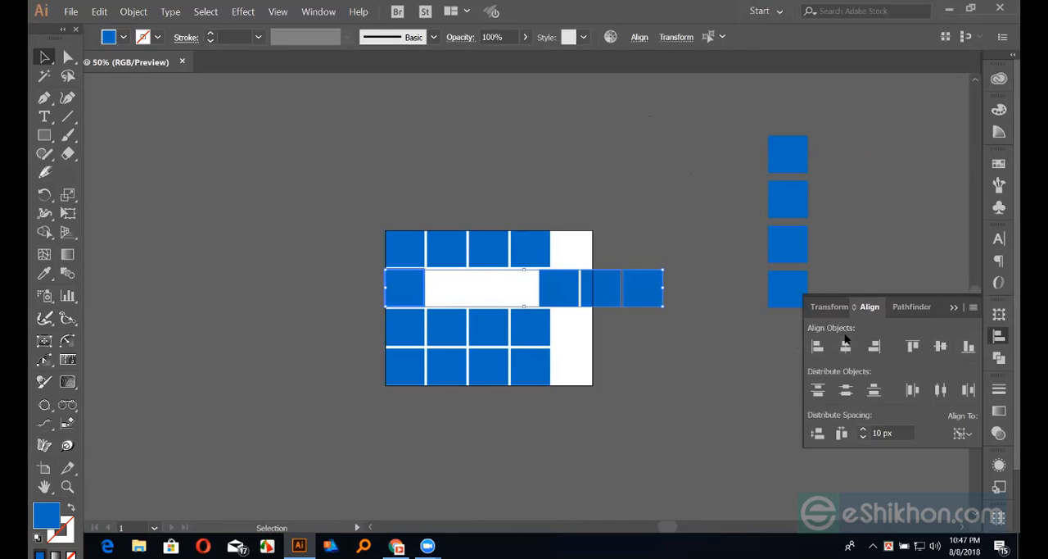
left_click(711, 293)
Left-align the row of three squares to the second cell of the grid's first row as key object
left_click_drag(579, 295, 530, 297)
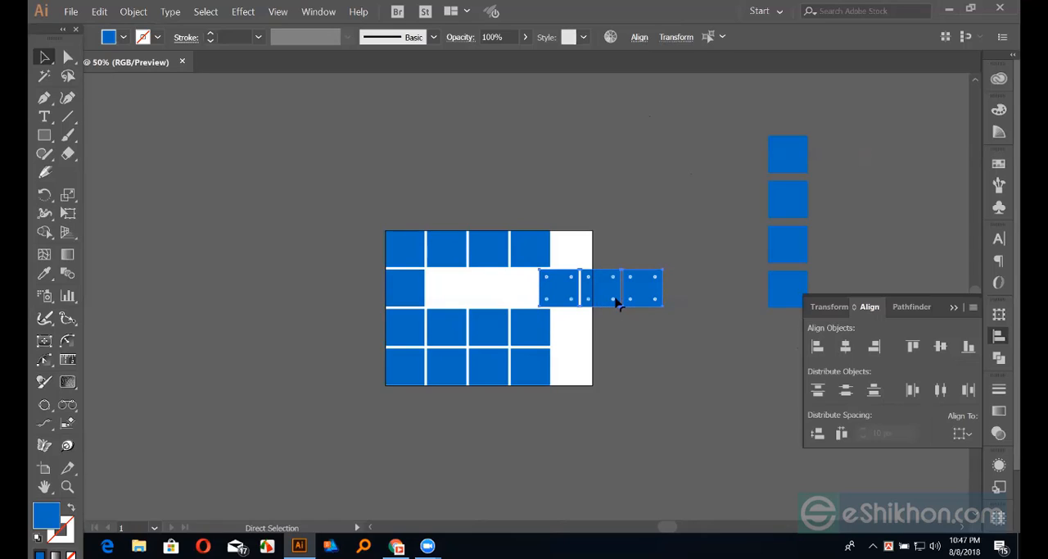
left_click(451, 258, "shift")
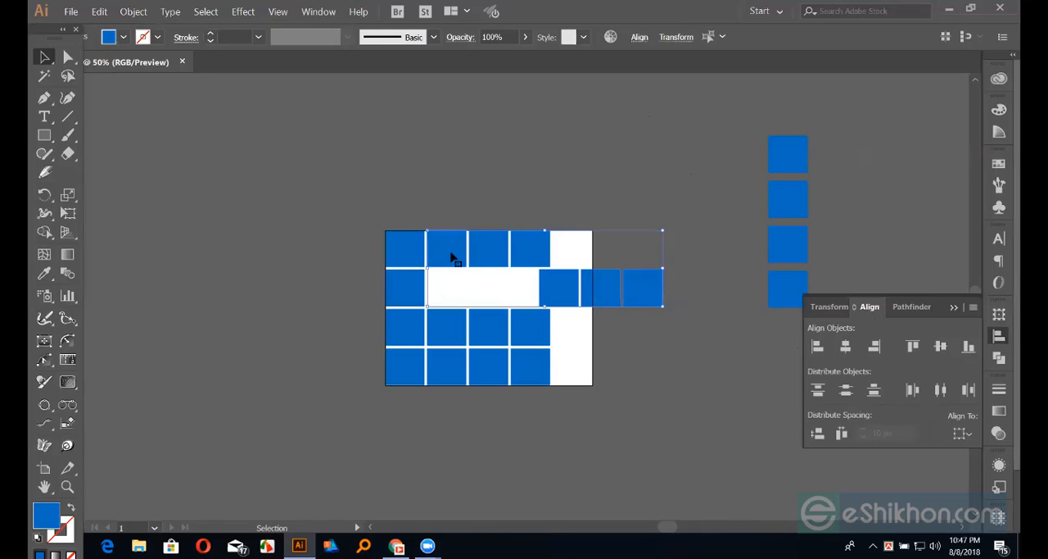
left_click(449, 255)
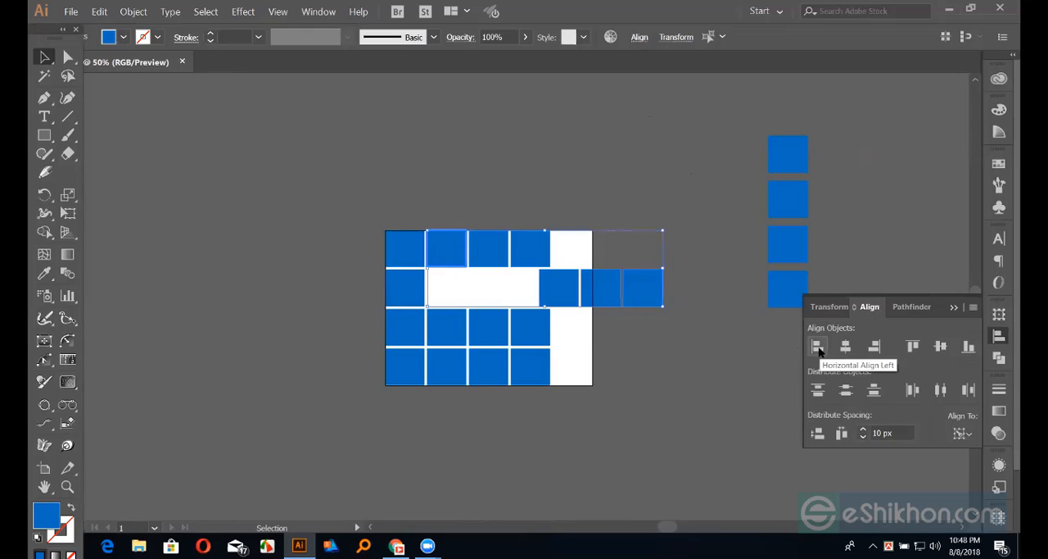
left_click(817, 348)
left_click(672, 290)
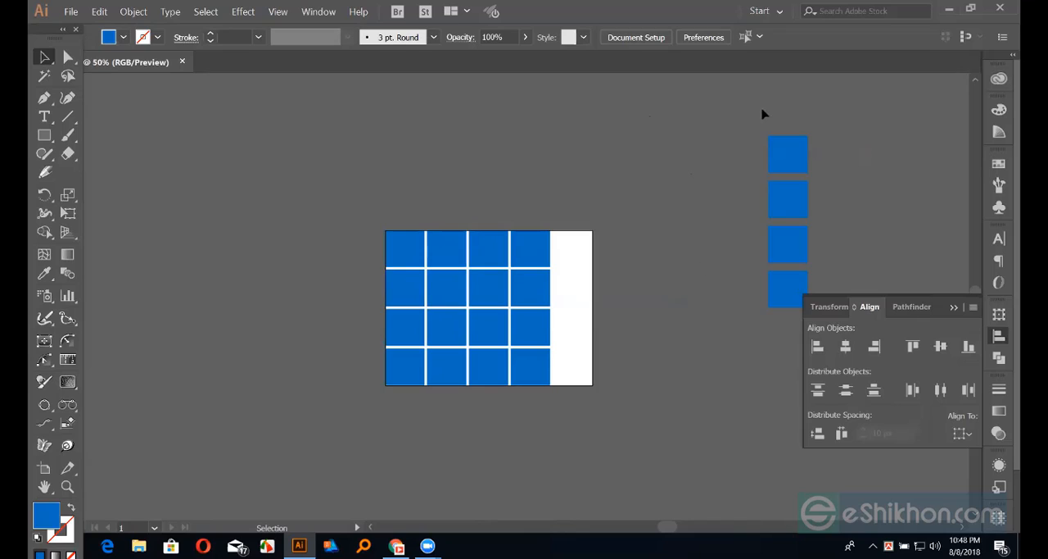
Set the alignment reference to the artboard and distribute the loose column's four squares by their vertical centers
left_click_drag(762, 113, 791, 336)
left_click(692, 262)
left_click(791, 238)
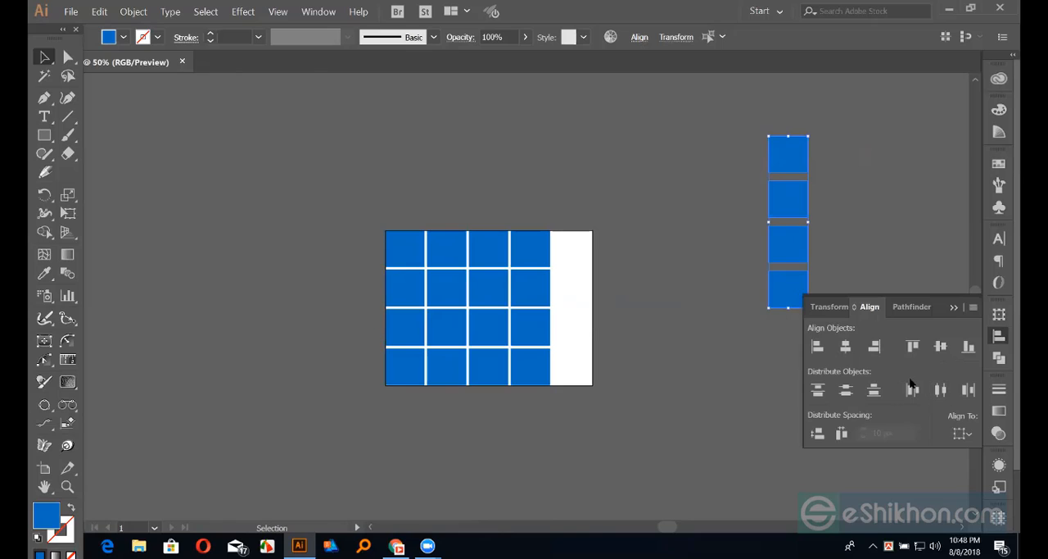
left_click(963, 434)
left_click(955, 485)
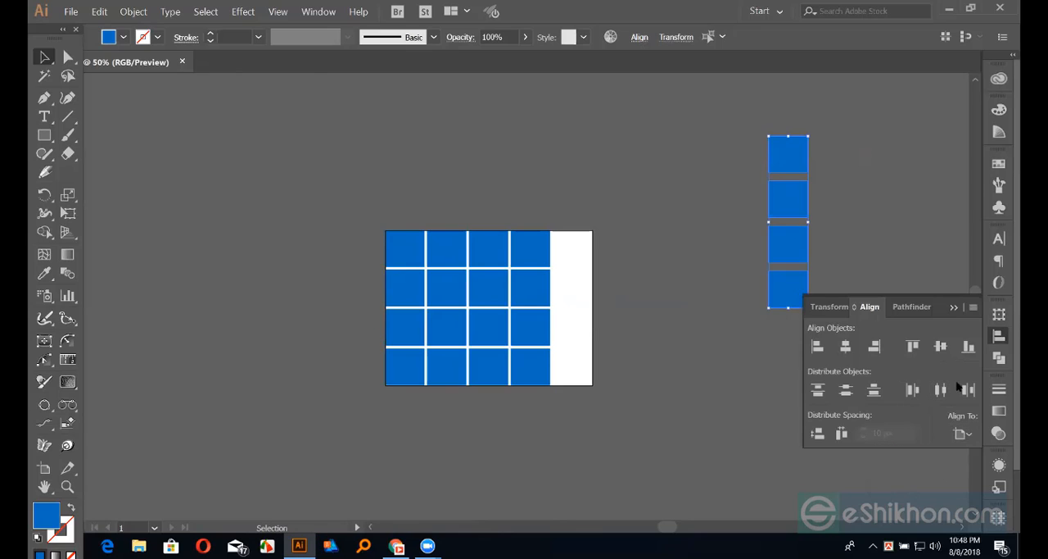
left_click(852, 393)
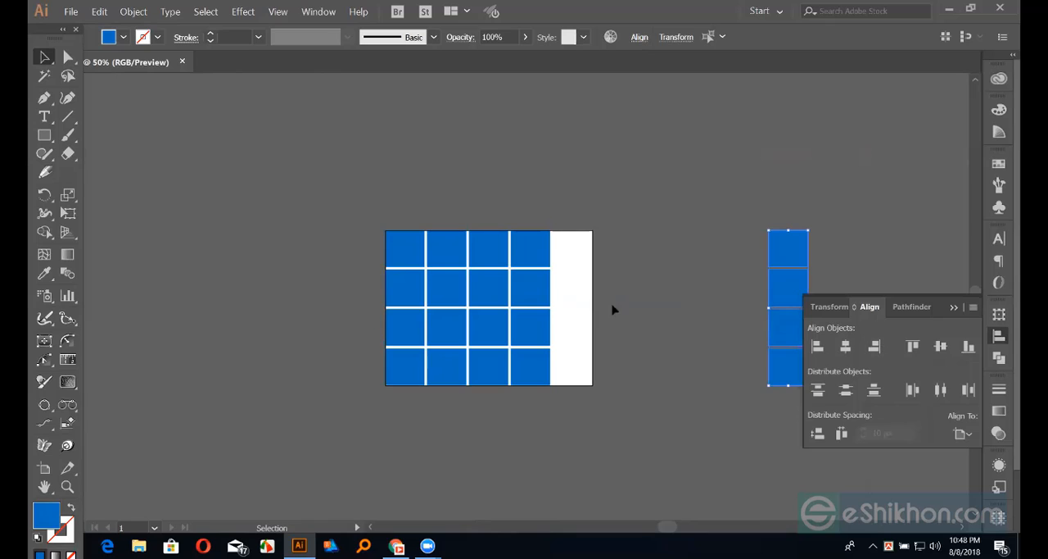
Right-align the loose column of four squares to the artboard to fill the grid's fifth column
left_click(379, 232)
left_click_drag(379, 233, 417, 388)
left_click_drag(572, 230, 606, 403)
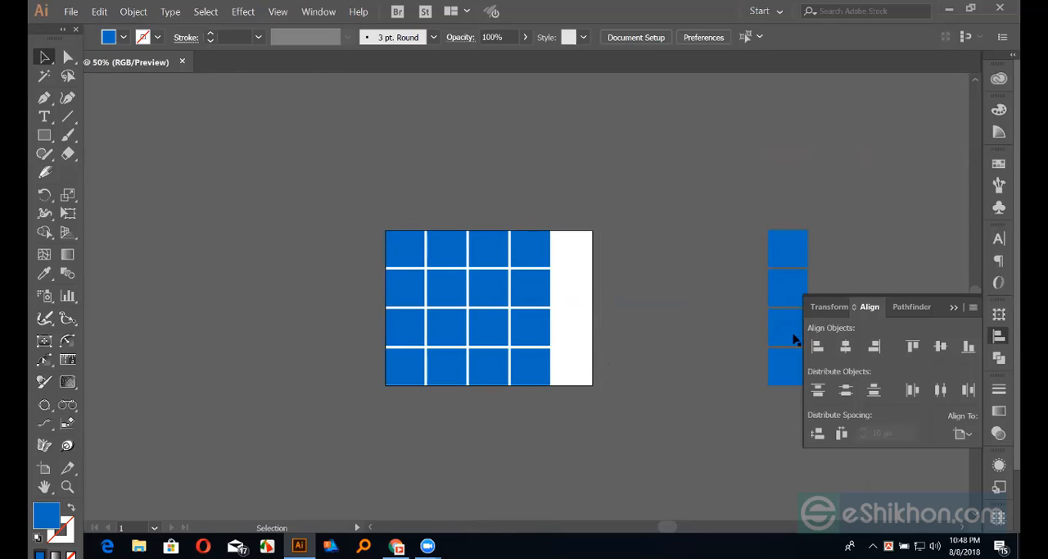
left_click_drag(766, 195, 785, 483)
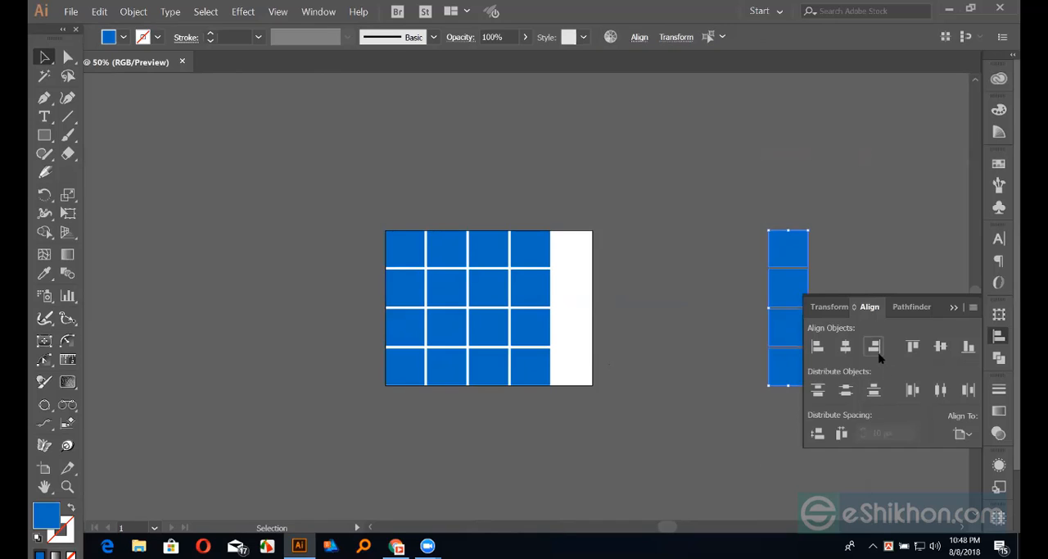
left_click(877, 349)
left_click(712, 289)
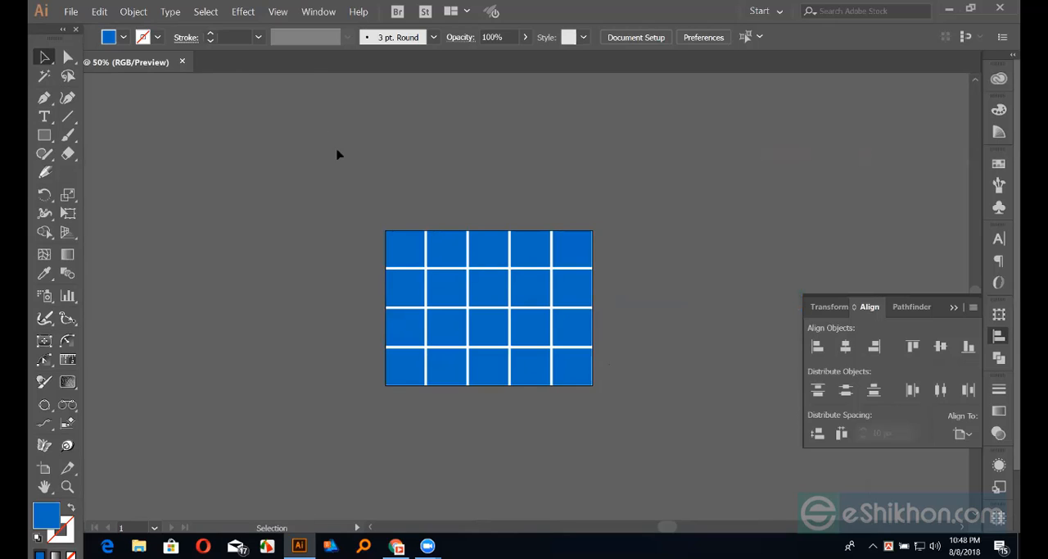
Scale the whole grid of squares down proportionally about its center, leaving an even margin inside the artboard
left_click_drag(337, 154, 673, 459)
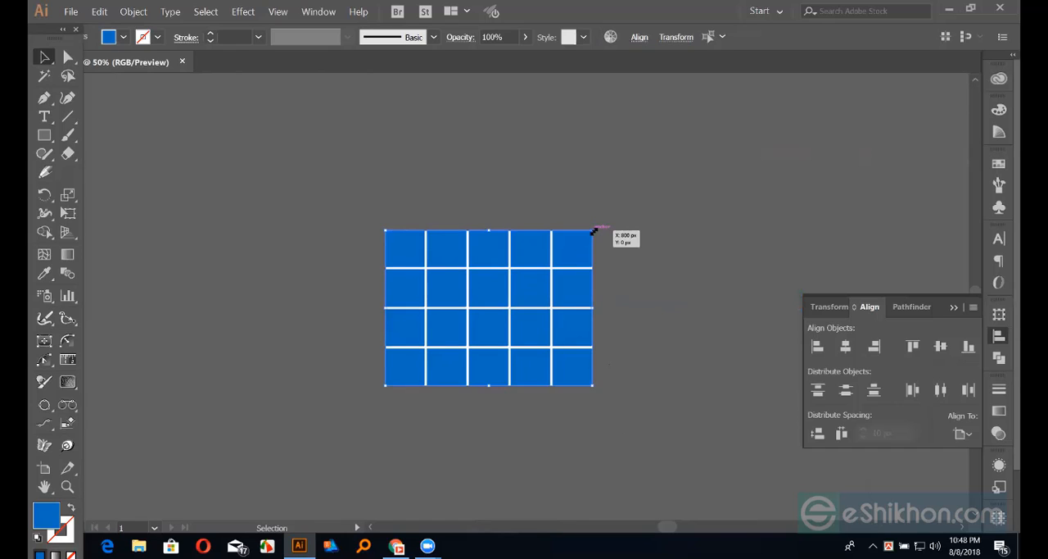
left_click_drag(593, 232, 580, 256)
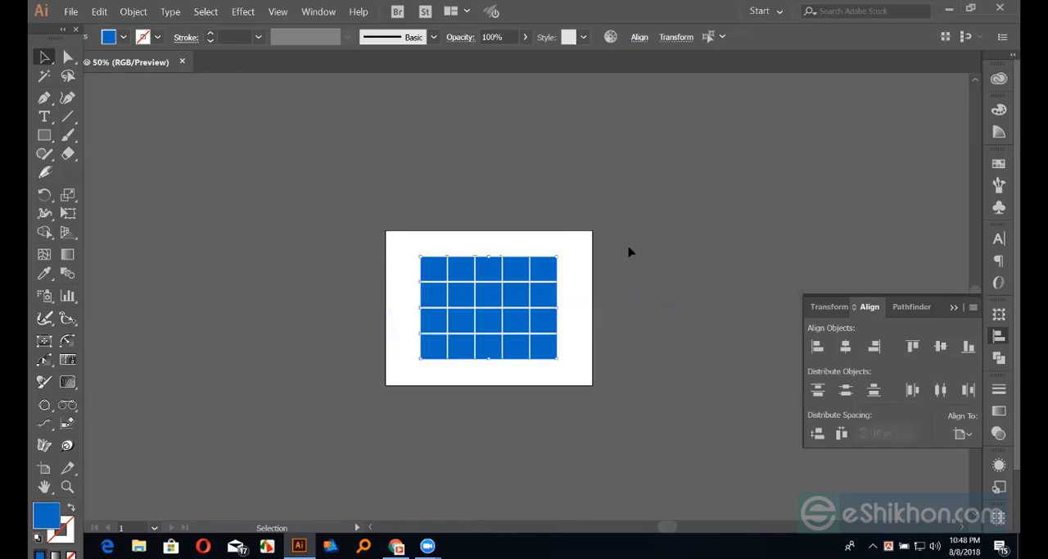
left_click(448, 243)
left_click_drag(393, 232, 498, 280)
left_click(520, 219)
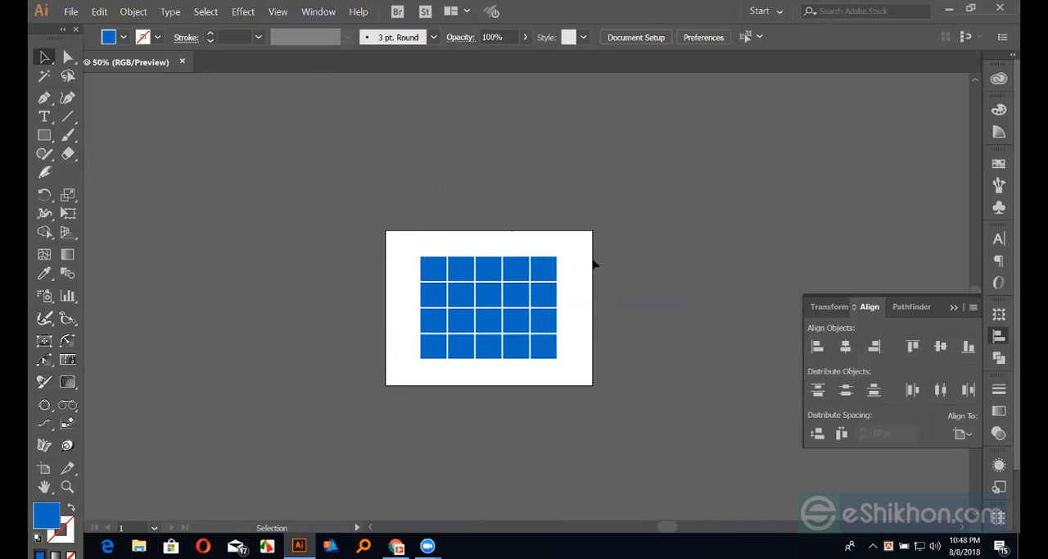
Set the alignment reference back to the selection
left_click(962, 433)
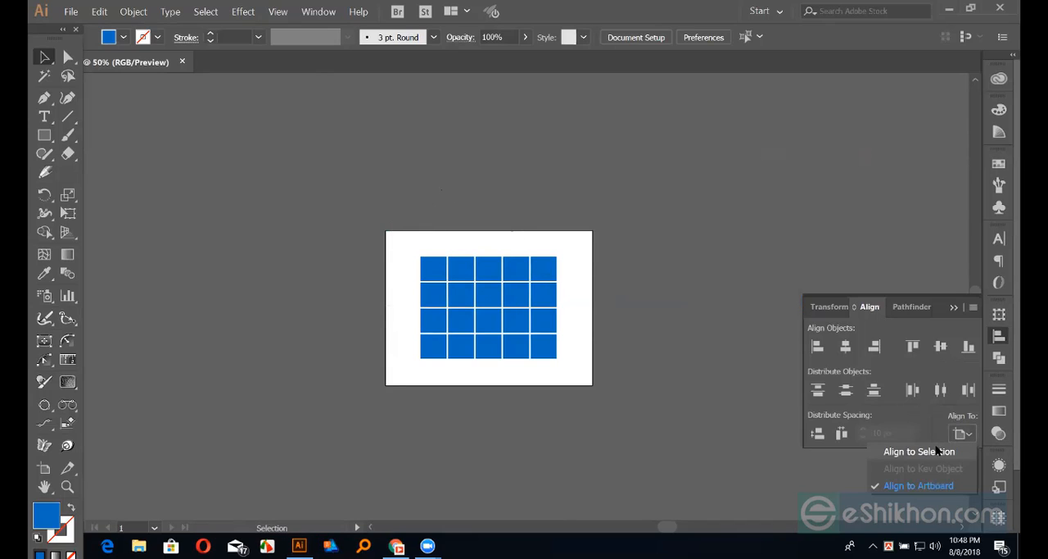
left_click(938, 450)
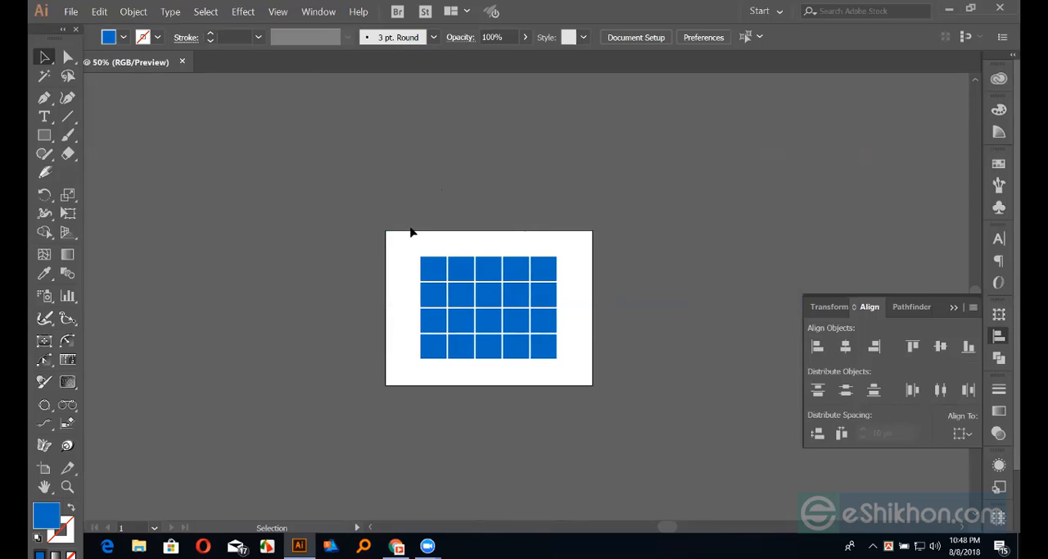
key("ctrl+plus")
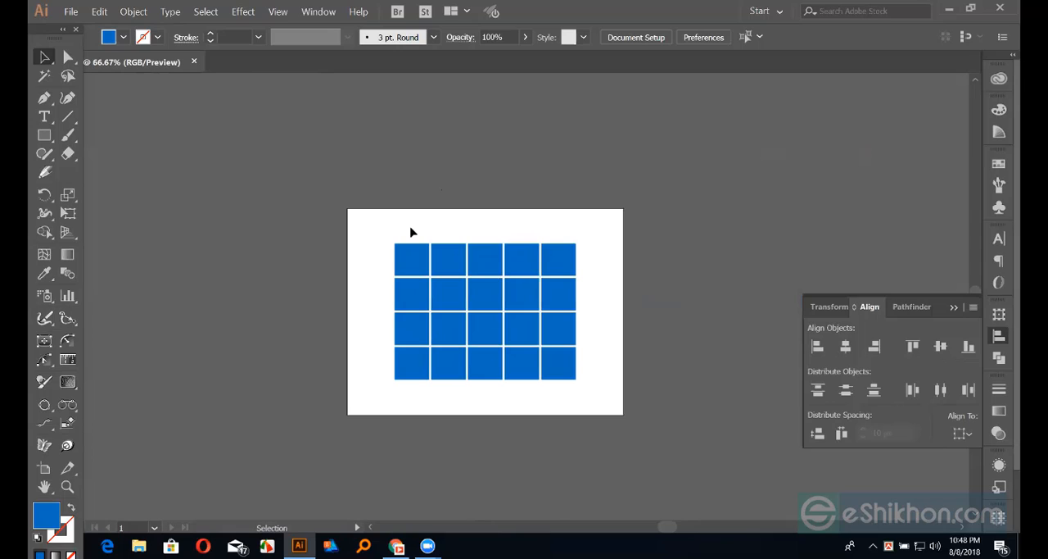
key("ctrl+plus")
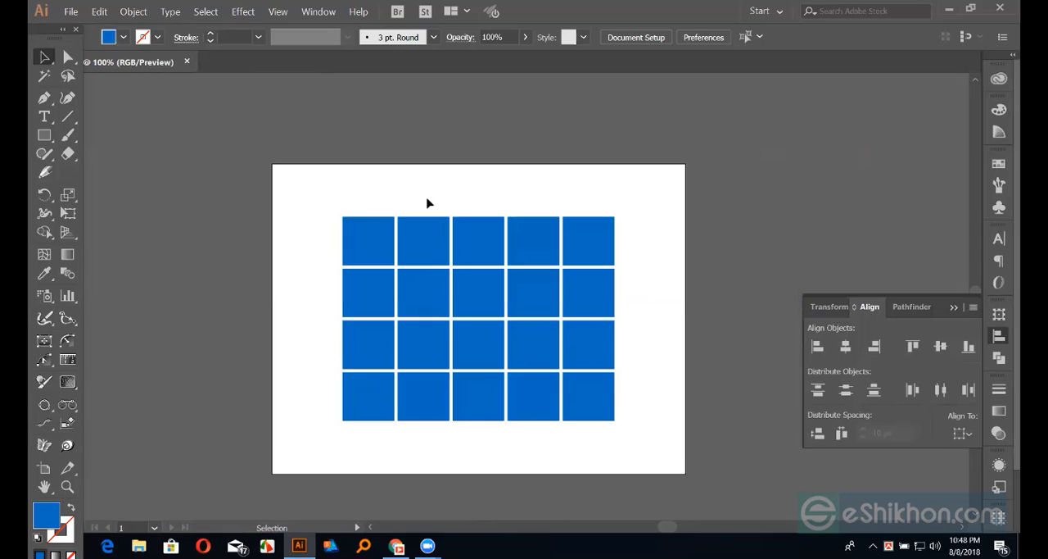
Ungroup the three middle squares in the grid's second row
left_click(424, 284)
left_click(355, 148)
left_click(470, 284)
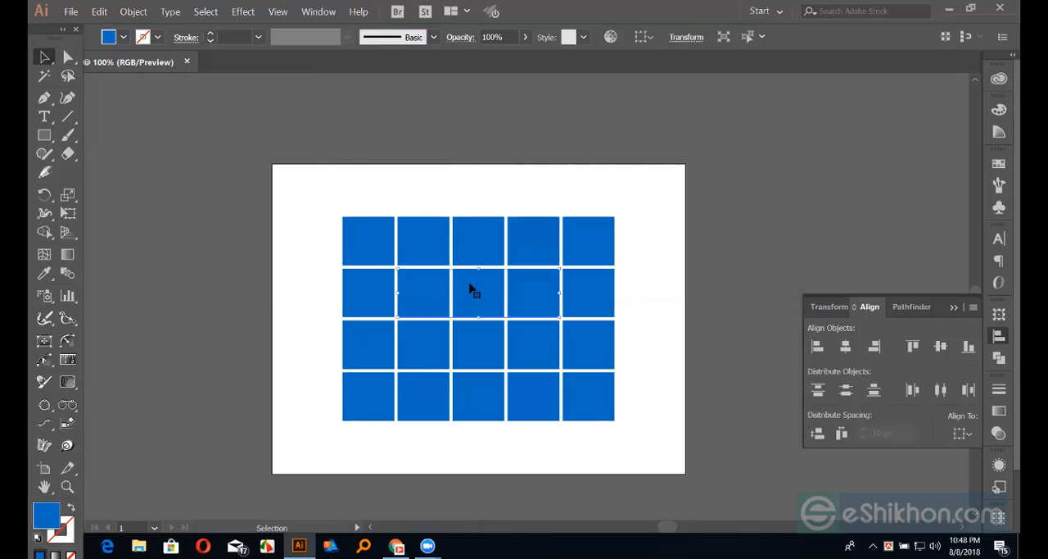
right_click(471, 285)
left_click(504, 378)
left_click(694, 298)
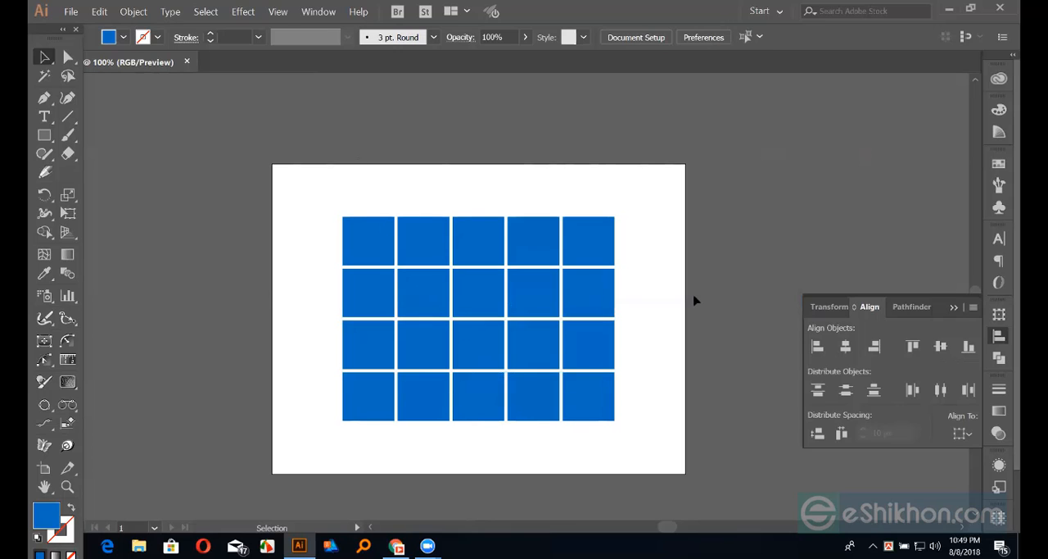
left_click(503, 289)
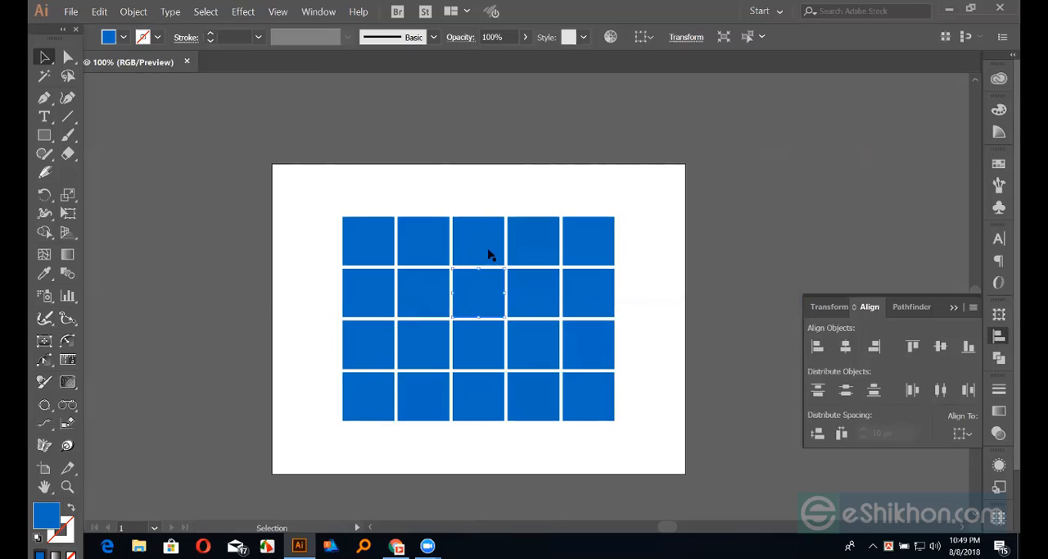
left_click(479, 172)
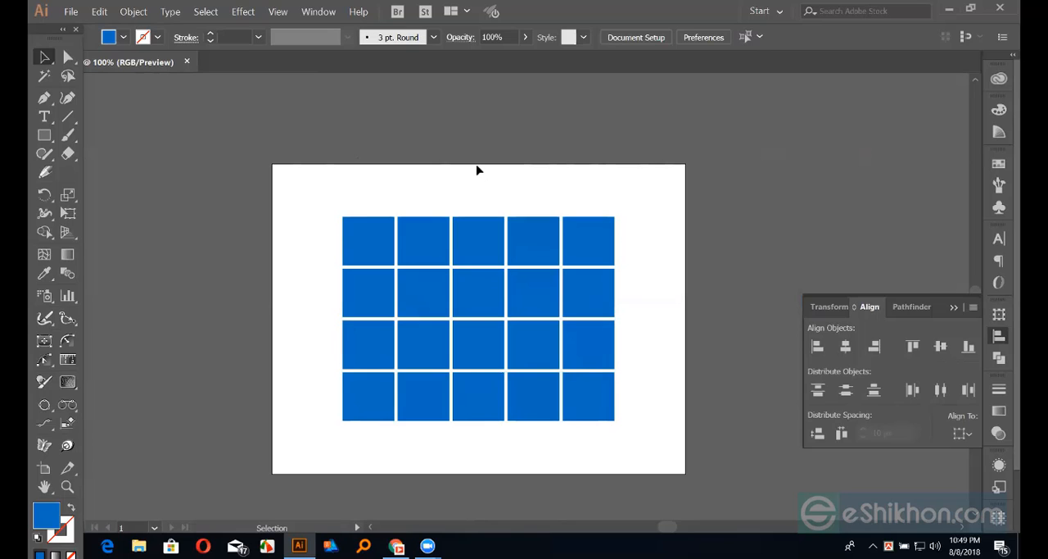
Delete all the squares of the grid to empty the artboard
key("ctrl+0")
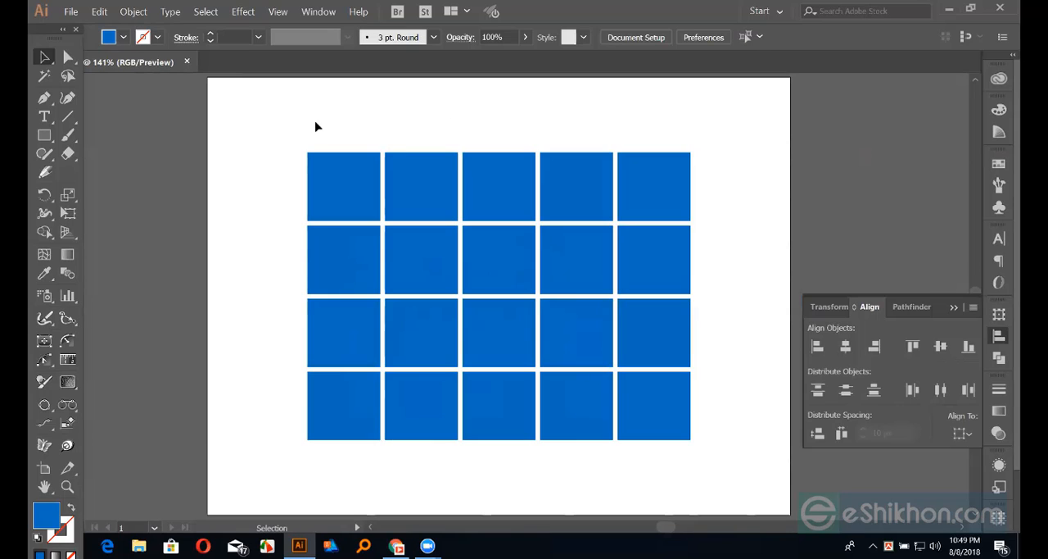
left_click_drag(315, 122, 702, 281)
key("Delete")
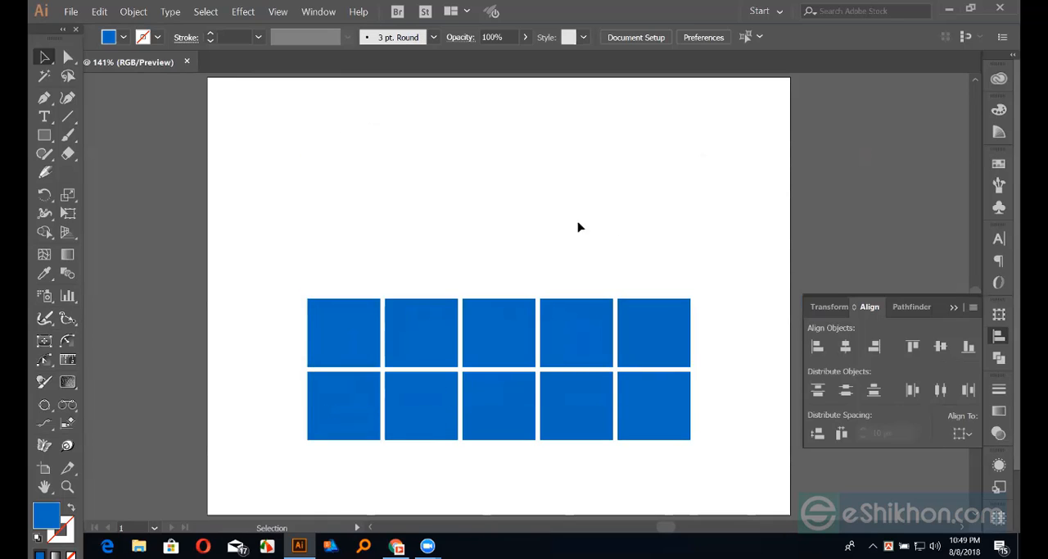
left_click_drag(487, 235, 741, 457)
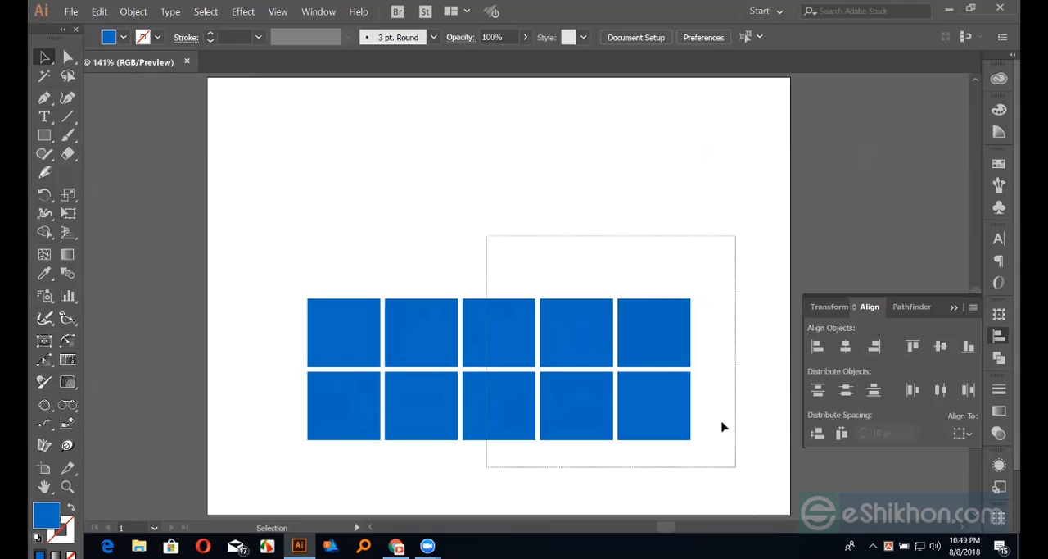
key("Delete")
left_click_drag(324, 217, 544, 493)
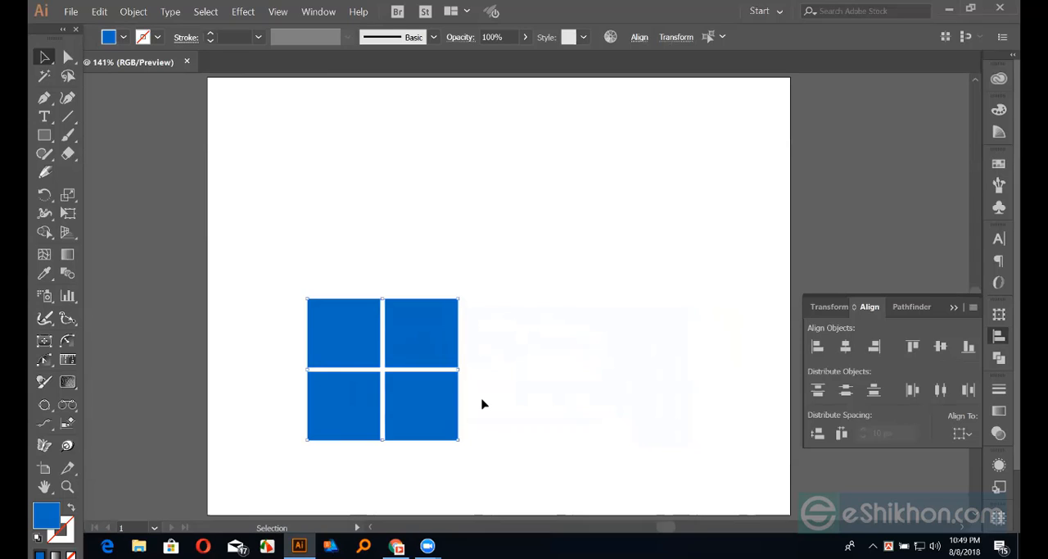
key("Delete")
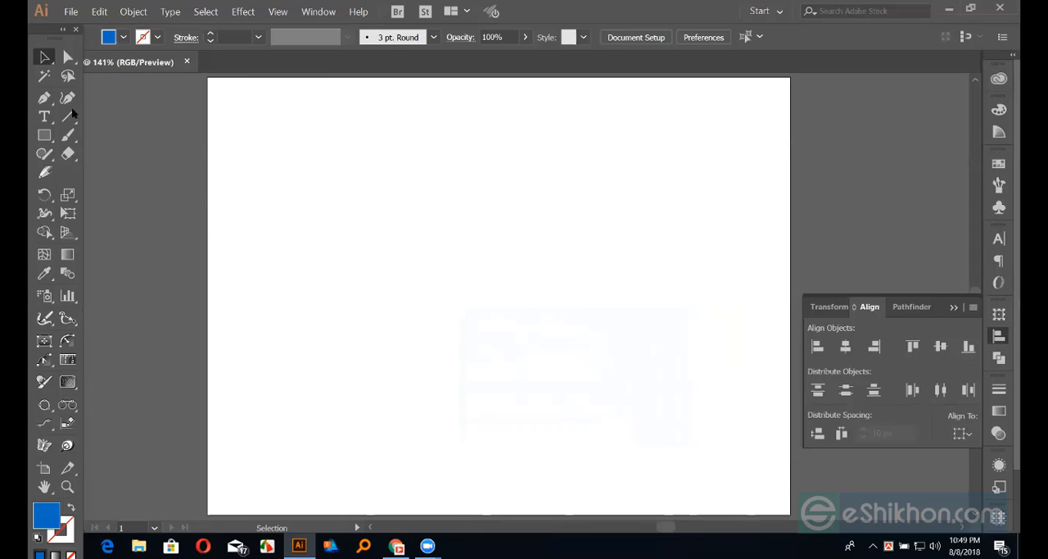
key("ctrl+1")
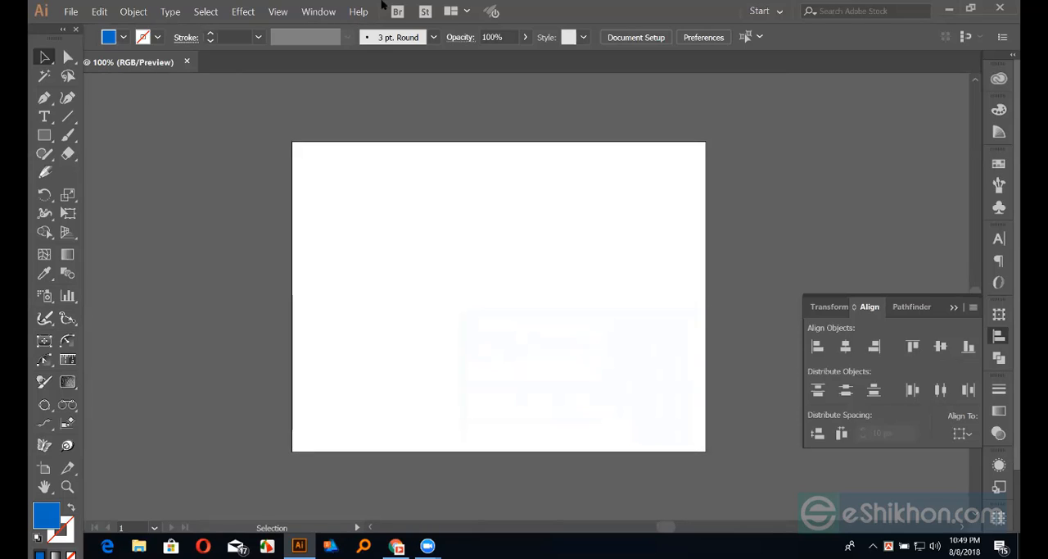
left_click_drag(293, 145, 710, 262)
left_click_drag(292, 142, 700, 293)
left_click_drag(706, 288, 705, 288)
Create a blue rectangle 800 px wide and 600 px high, the same size as the artboard
left_click(44, 136)
left_click(480, 305)
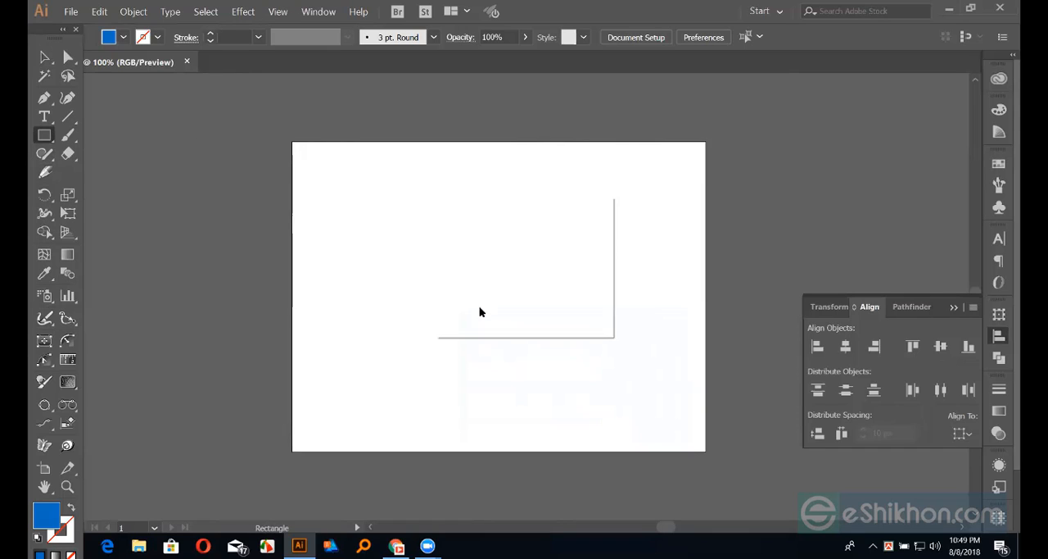
left_click(495, 303)
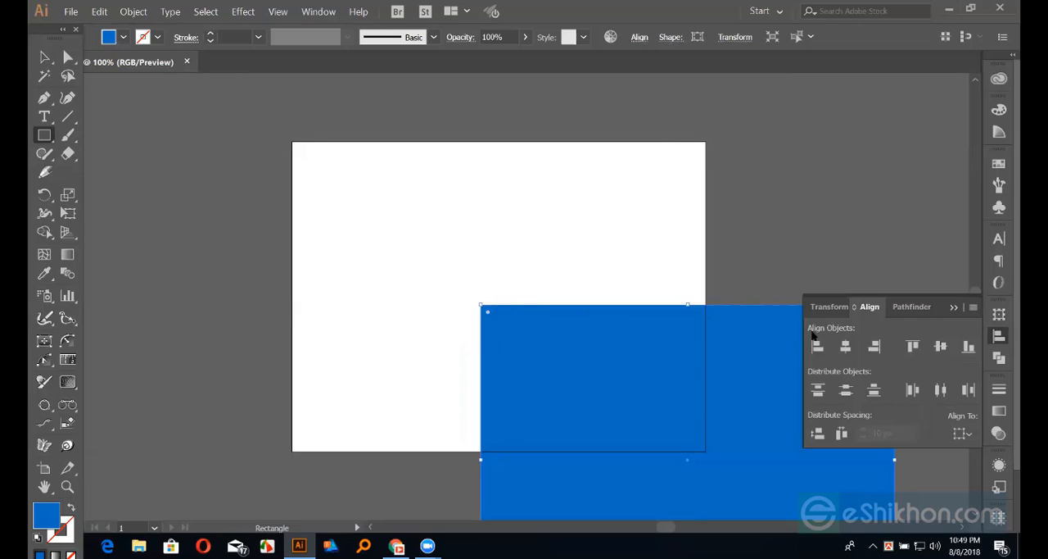
Center the rectangle horizontally and vertically on the artboard, then return the alignment reference to the selection
left_click(960, 432)
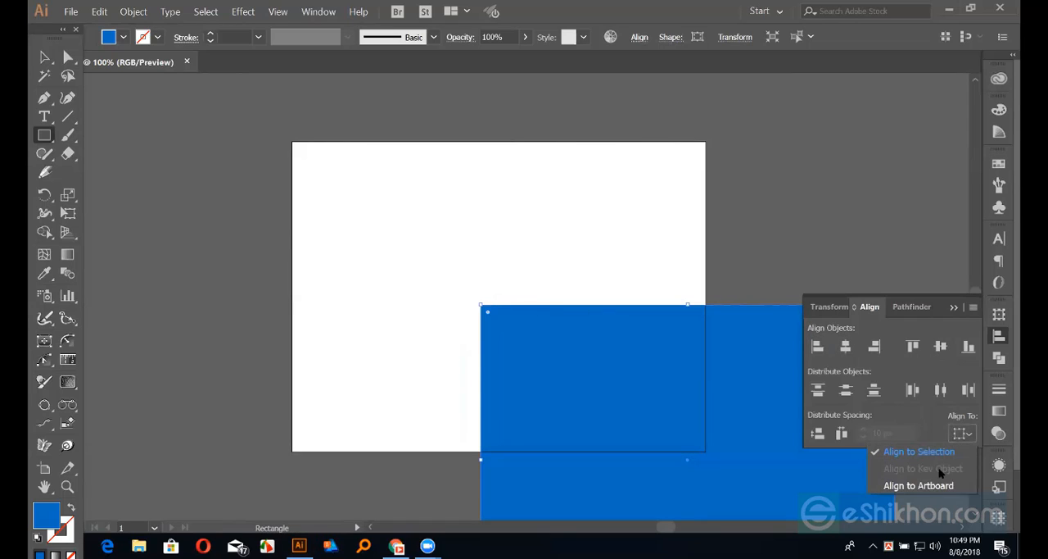
left_click(916, 484)
left_click(845, 345)
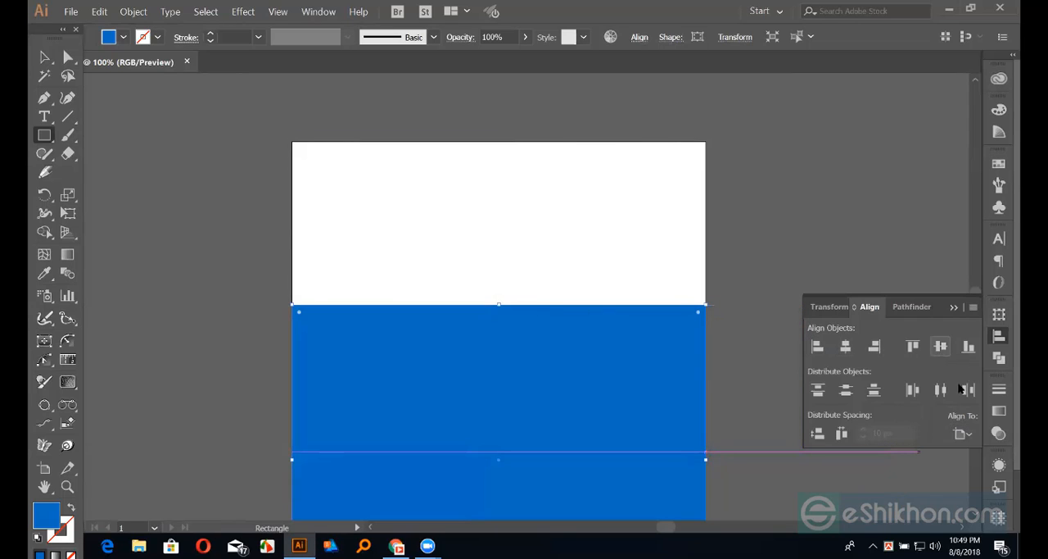
left_click(960, 433)
left_click(917, 448)
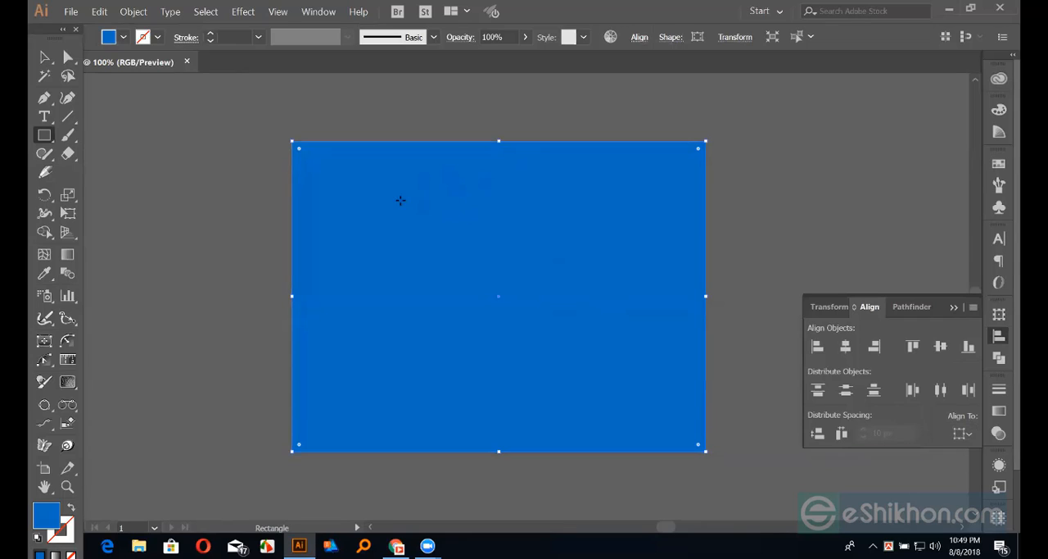
Start Split Into Grid on the rectangle and set three columns with the preview enabled
key("ctrl+plus")
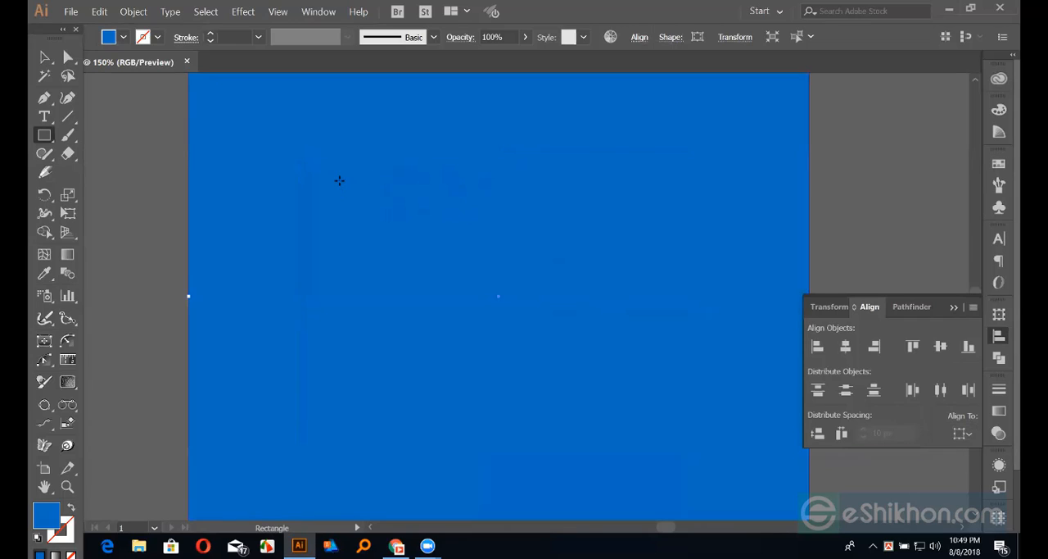
key("ctrl+minus")
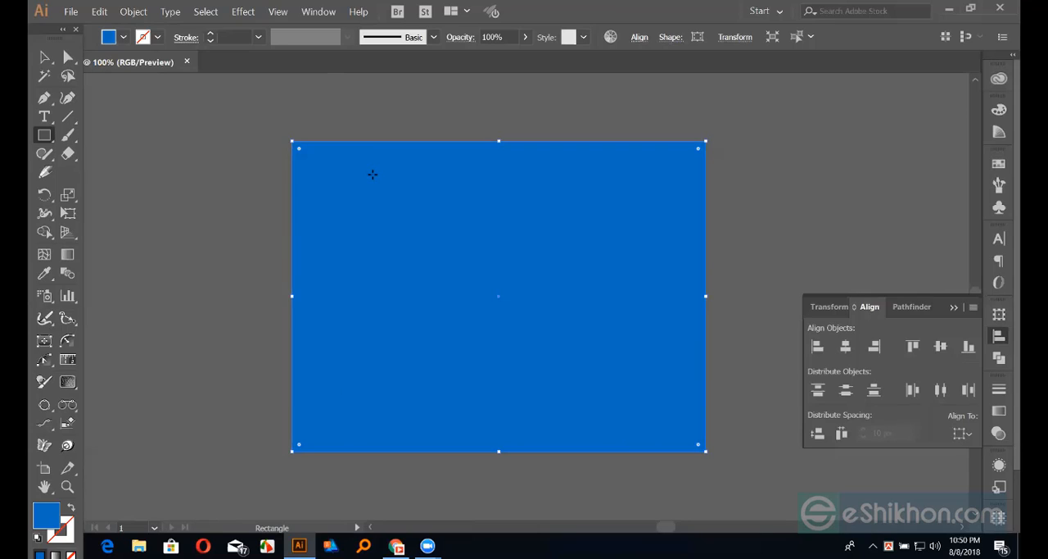
left_click(133, 12)
mouse_move(191, 297)
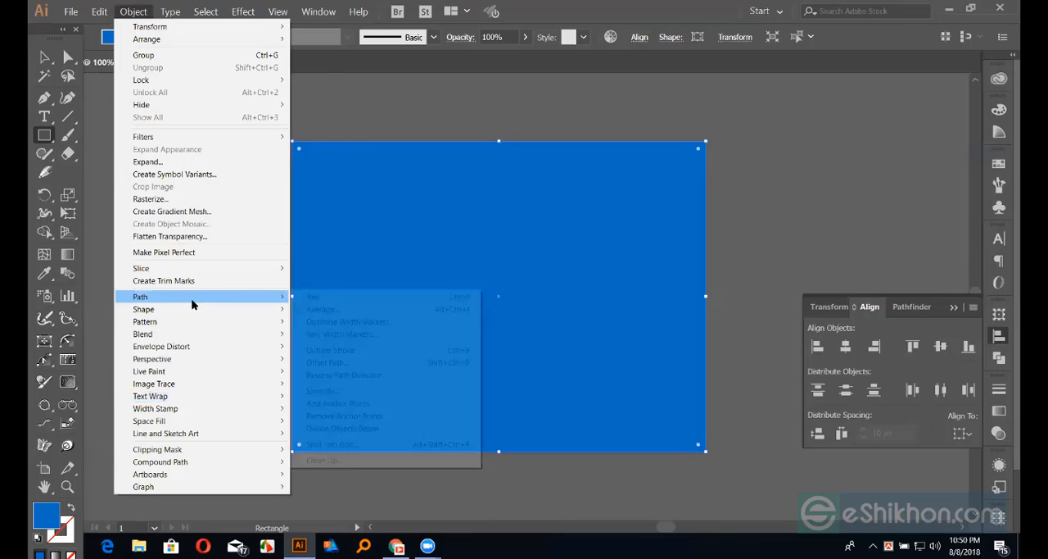
left_click(331, 443)
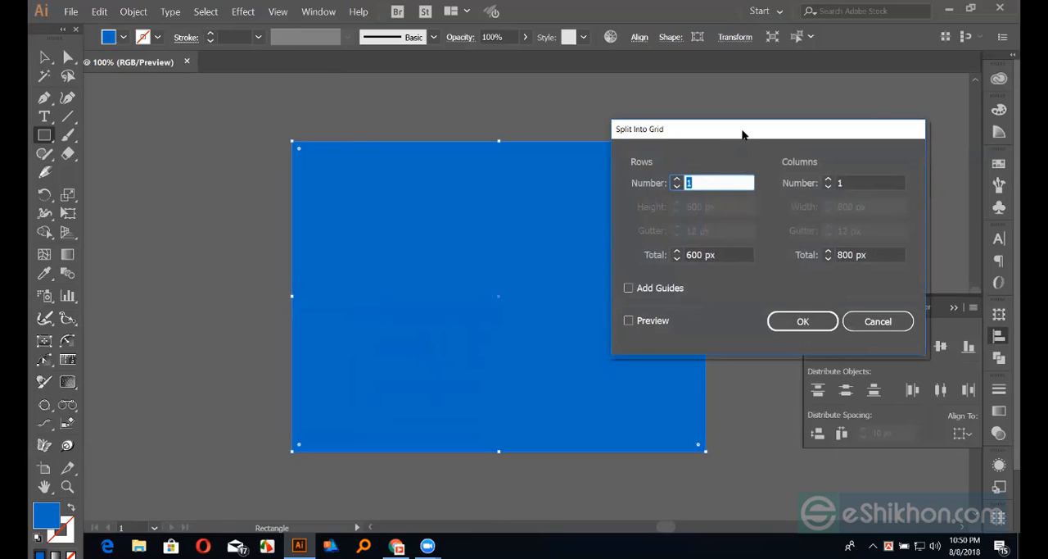
left_click_drag(742, 132, 821, 126)
left_click(930, 173)
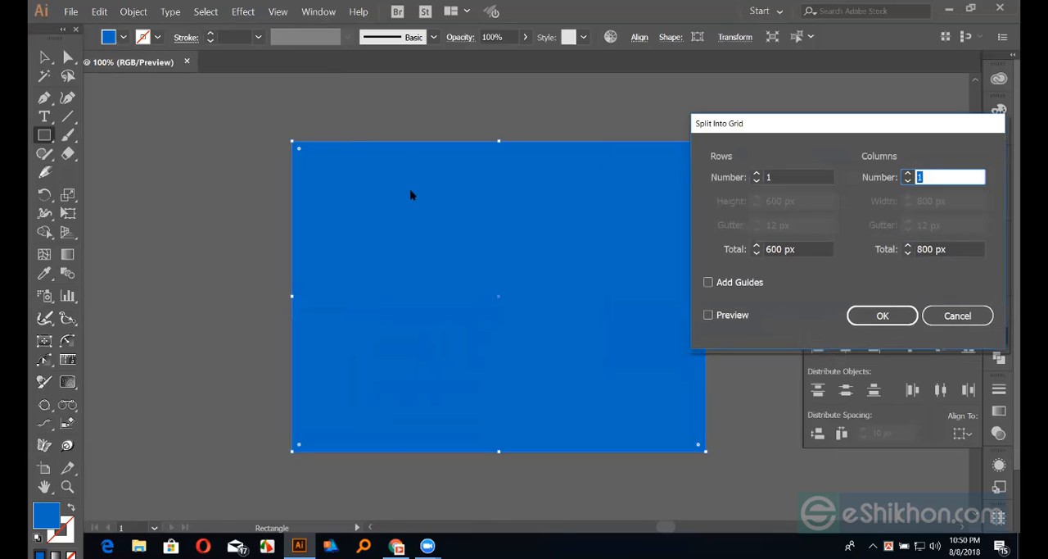
left_click(908, 174)
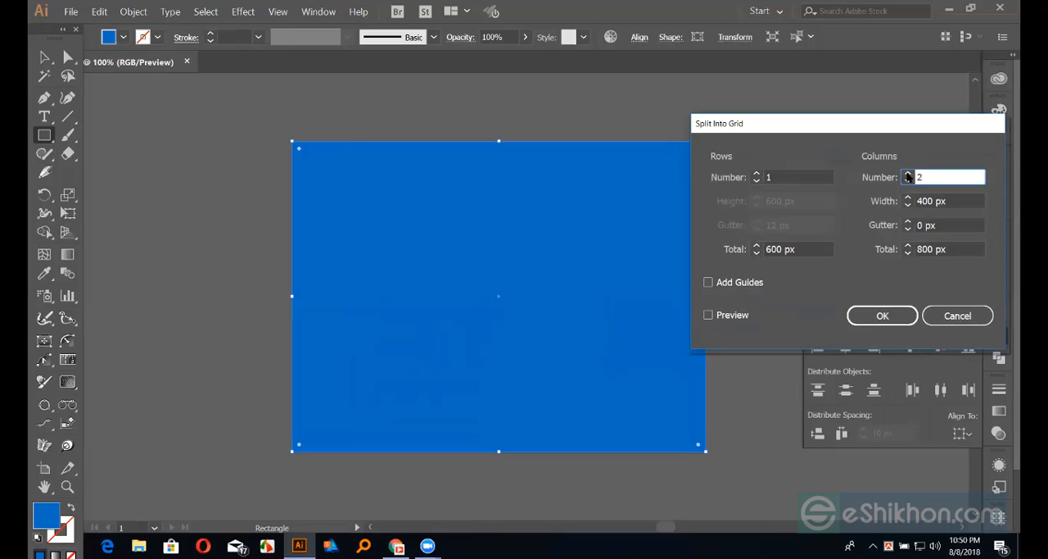
left_click(709, 314)
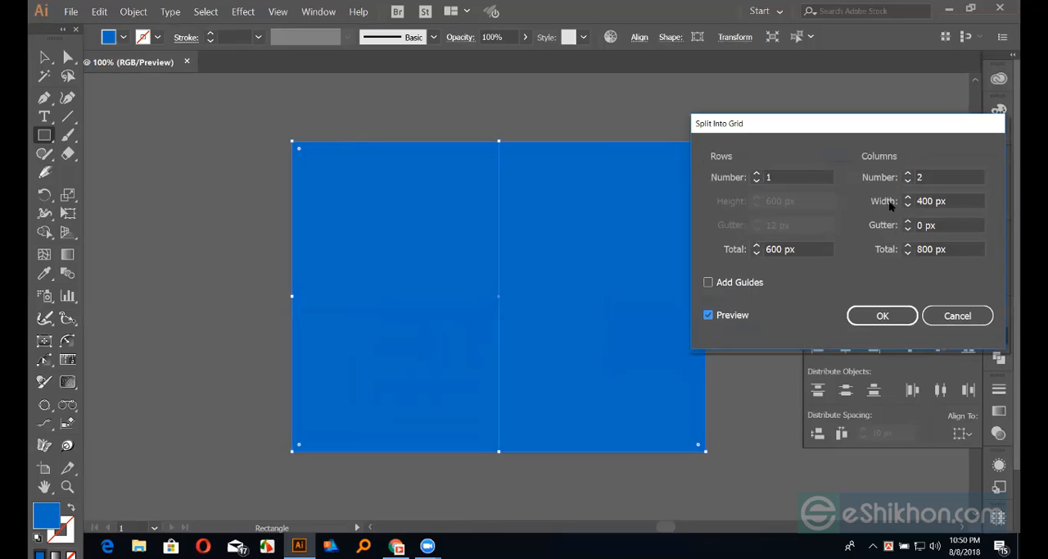
left_click(908, 173)
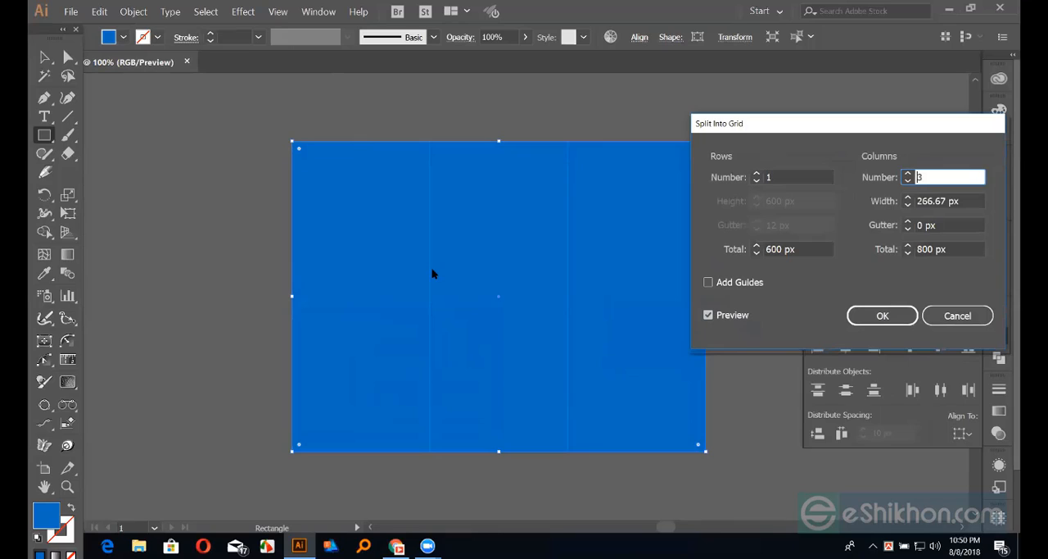
Set the column gutter to 20 px, apply the split and deselect the columns
left_click(971, 223)
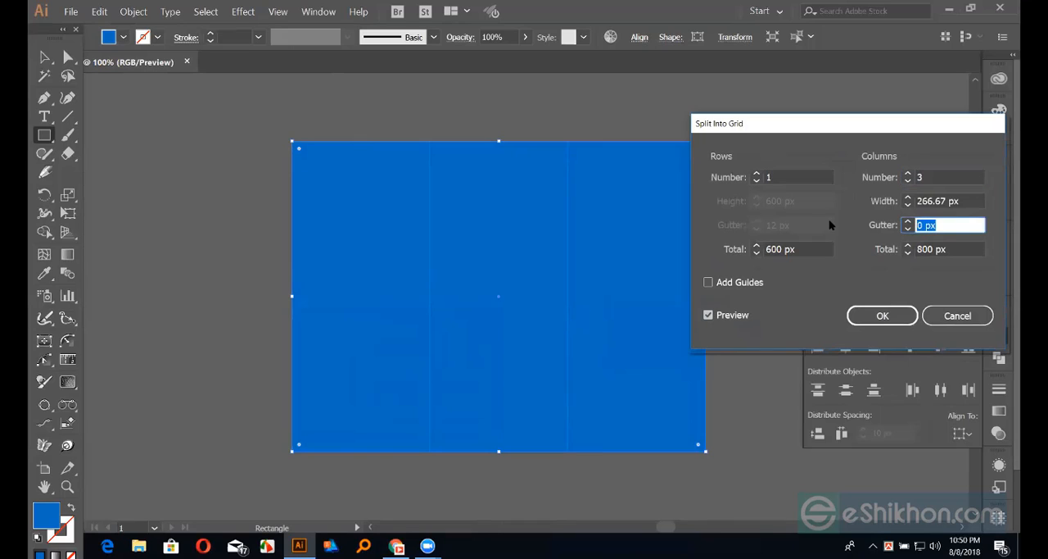
type("20")
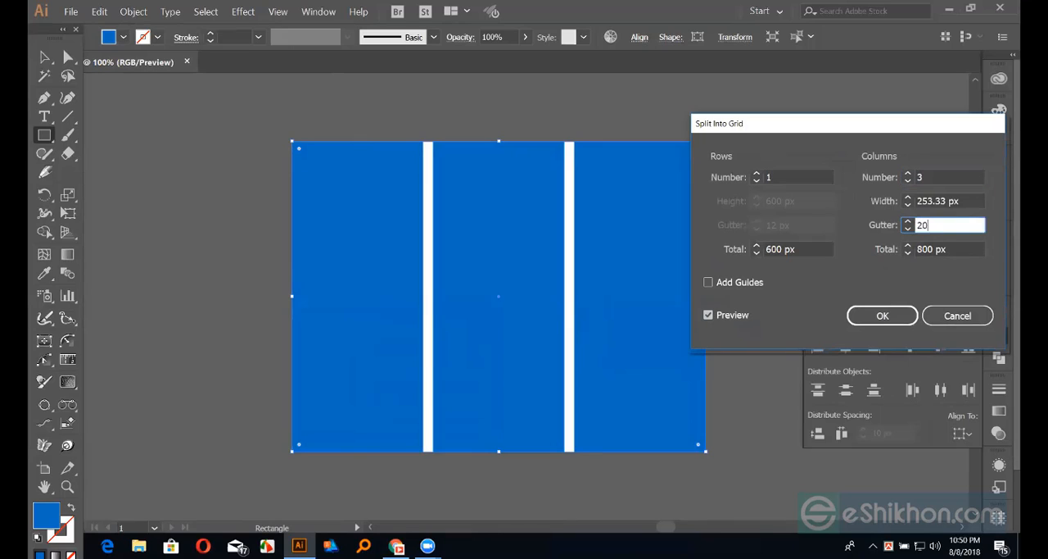
left_click(878, 318)
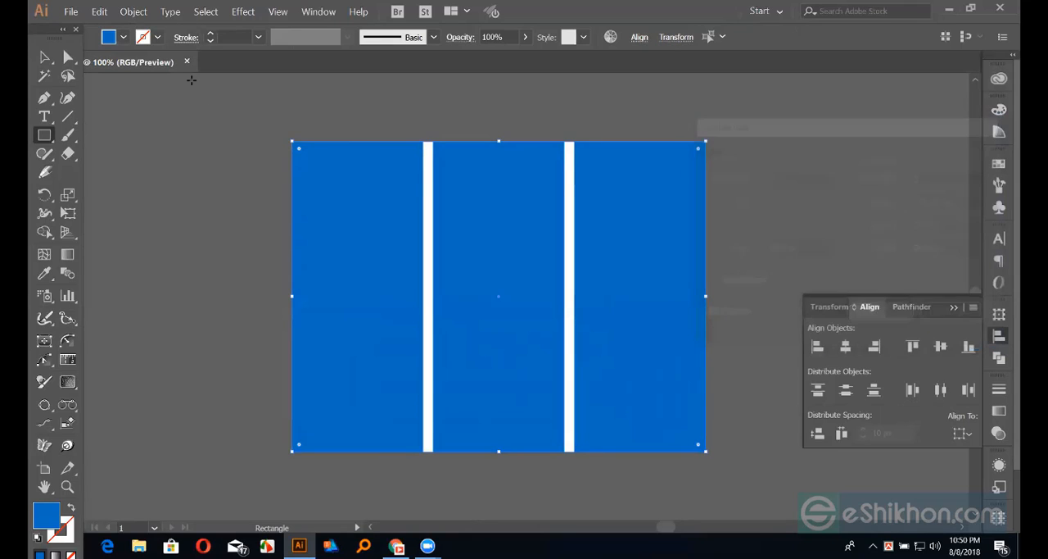
key("v")
left_click(105, 129)
Convert the three blue columns into area text filled with Lorem ipsum placeholder text
left_click(44, 116)
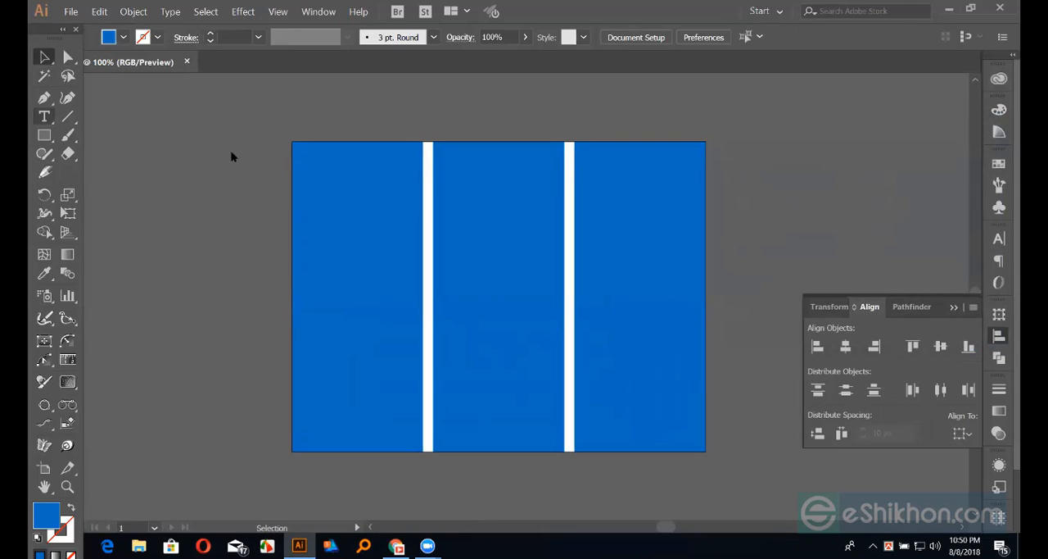
left_click(303, 145)
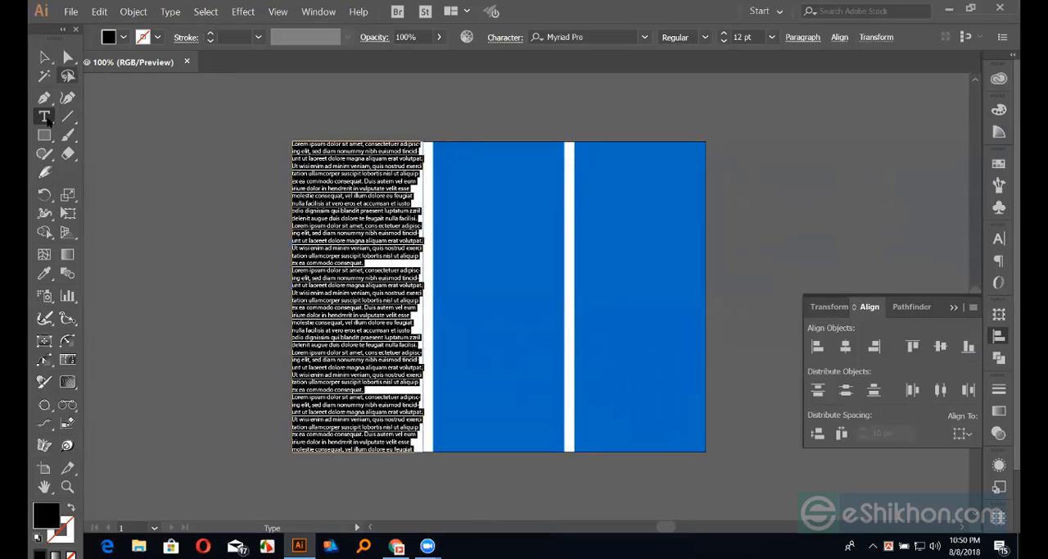
key("Escape")
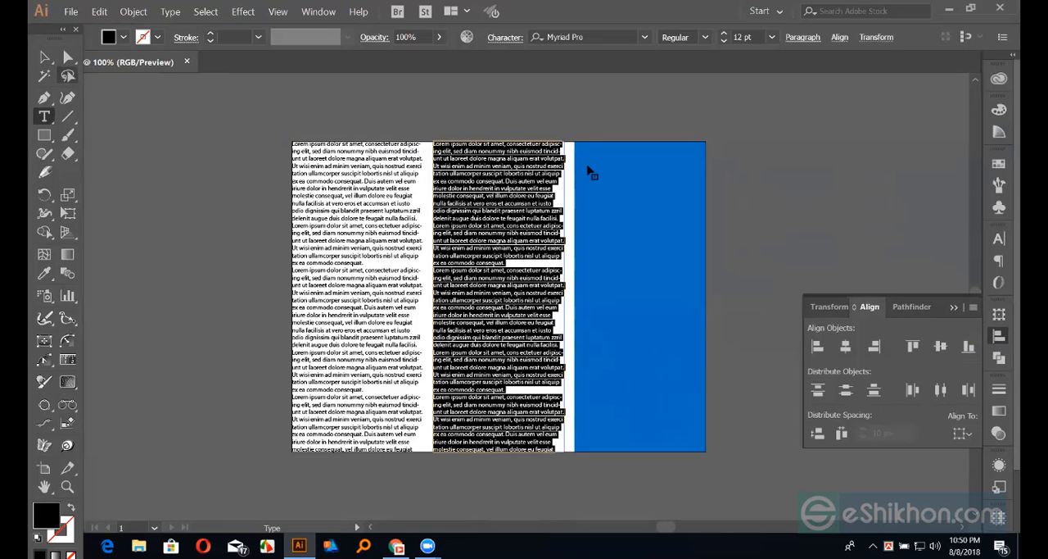
key("Escape")
left_click(589, 170)
left_click(46, 118)
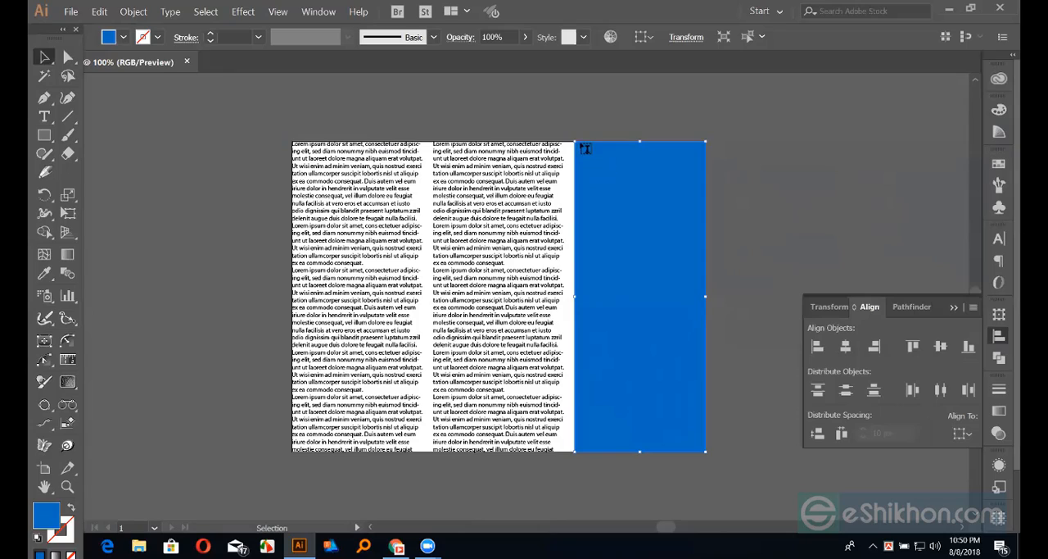
key("t")
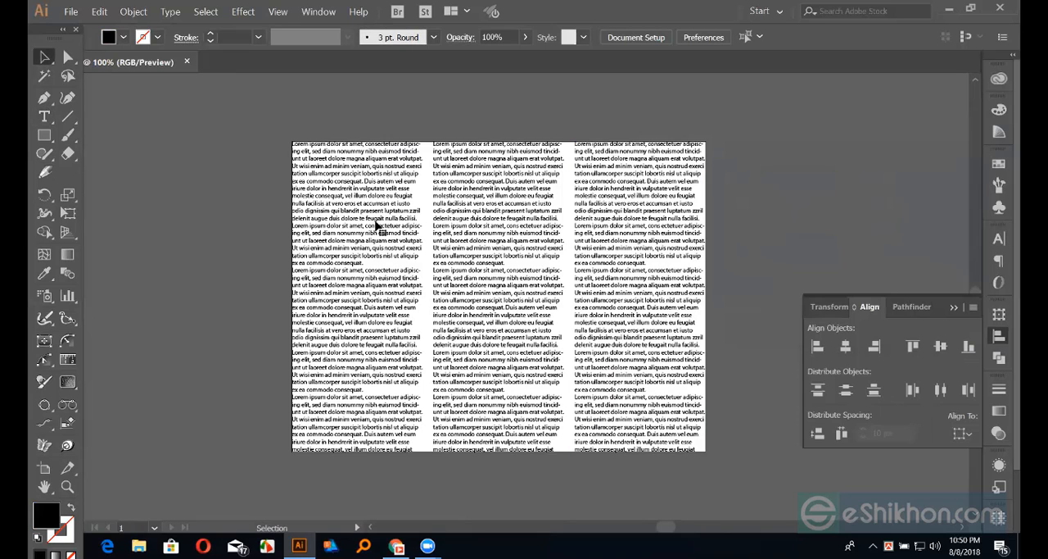
Centre-align the paragraph text in the middle column and right-align it in the third column
left_click(302, 214)
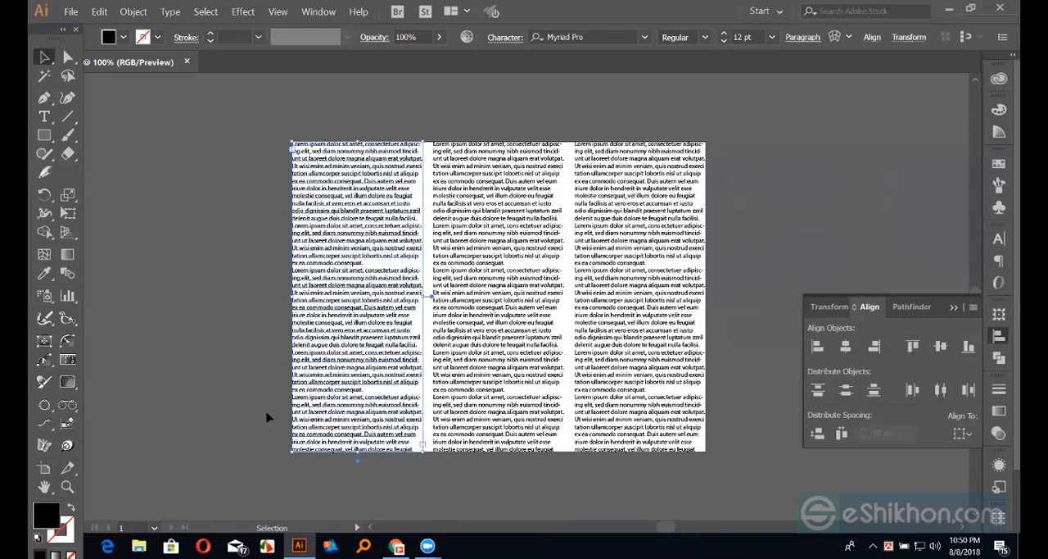
left_click(998, 239)
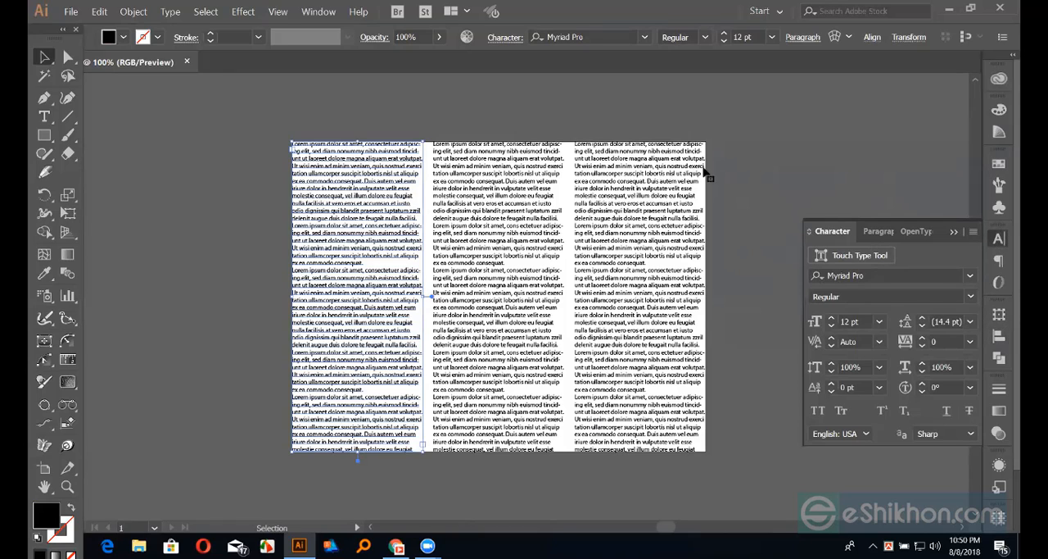
left_click(701, 202)
key("ctrl+alt+t")
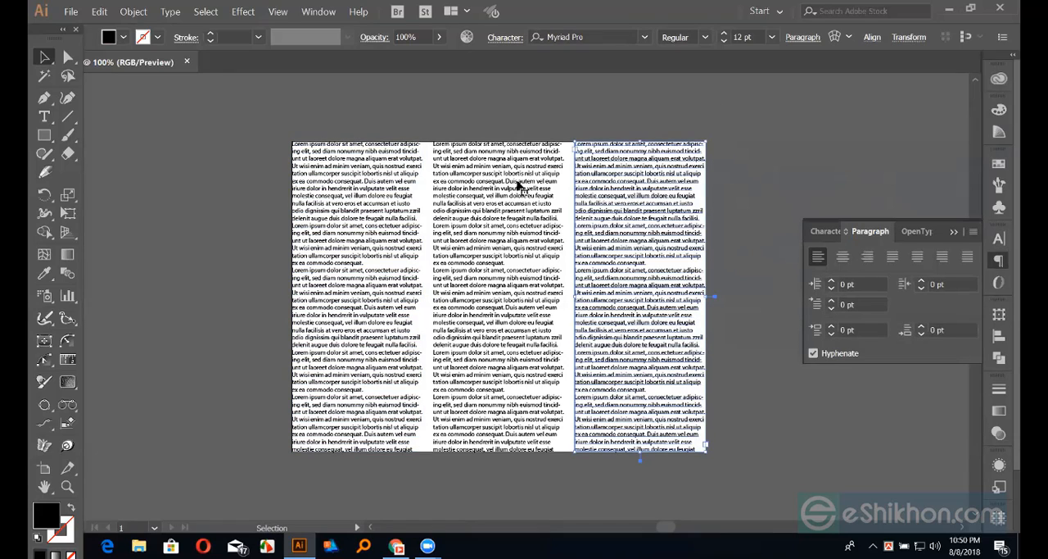
key("ctrl+shift+c")
left_click(753, 148)
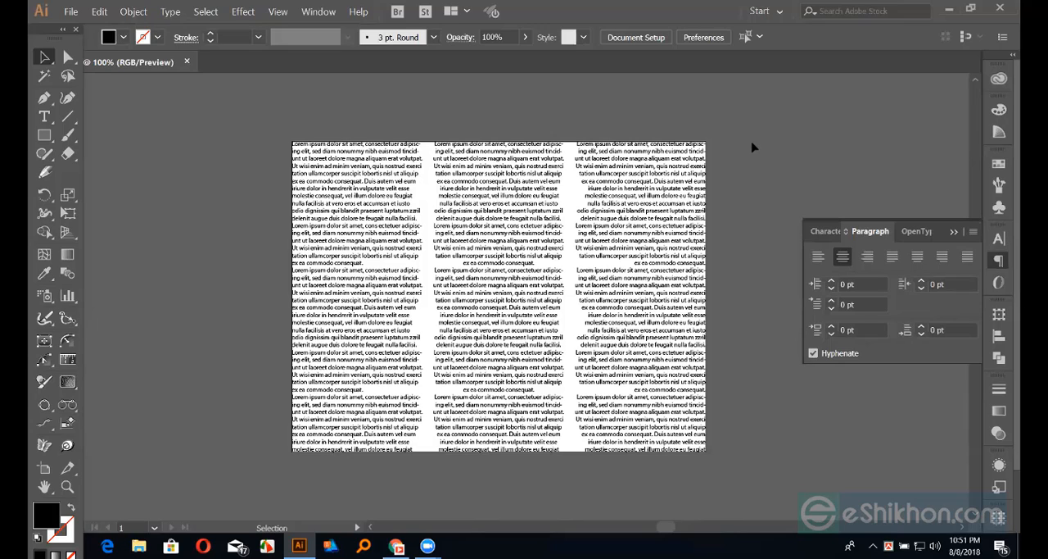
left_click(632, 197)
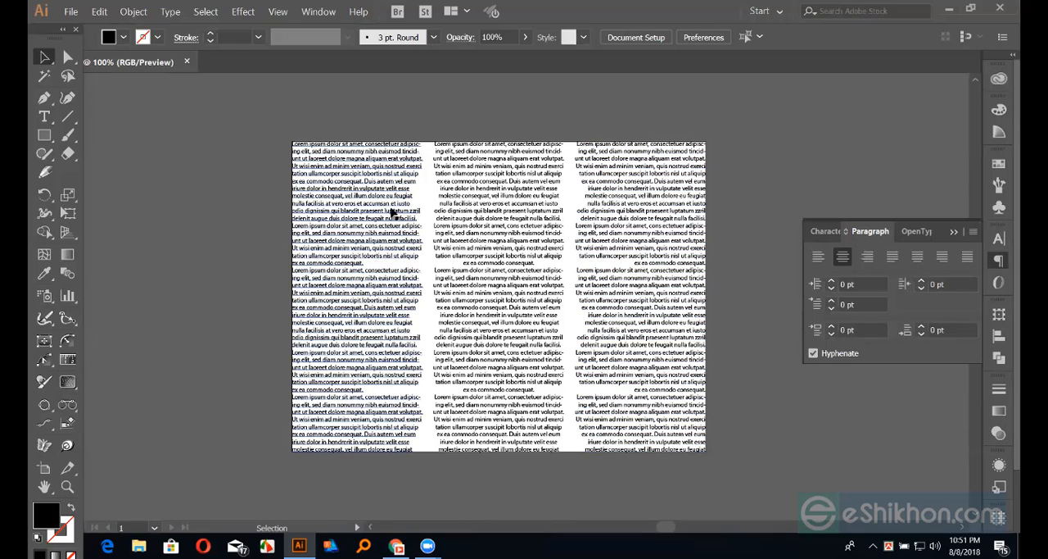
Undo the paragraph alignments and the placeholder text to restore the three blue columns
key("ctrl+z")
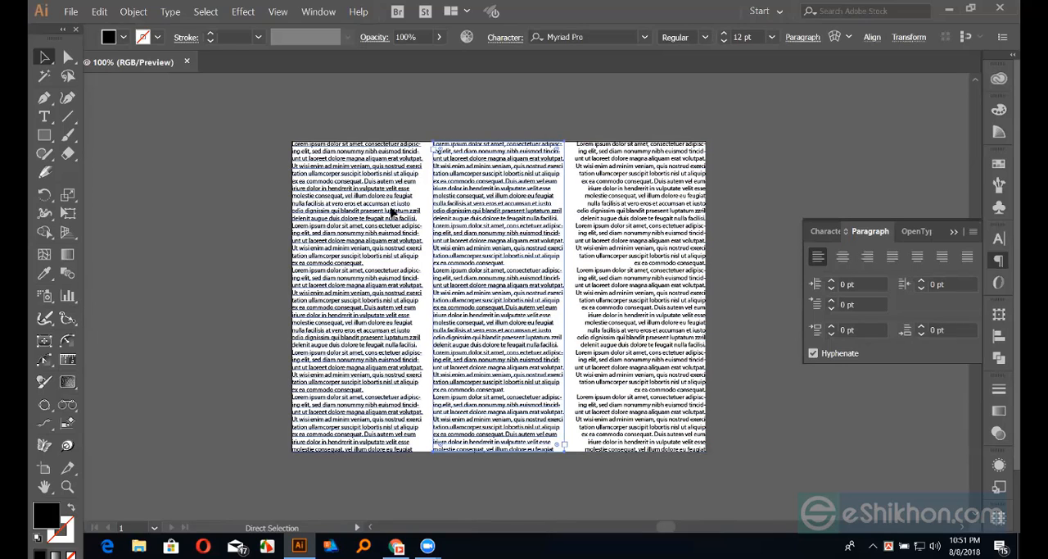
key("ctrl+z")
Show the rulers and undo the column split to restore the single blue rectangle
key("ctrl+z")
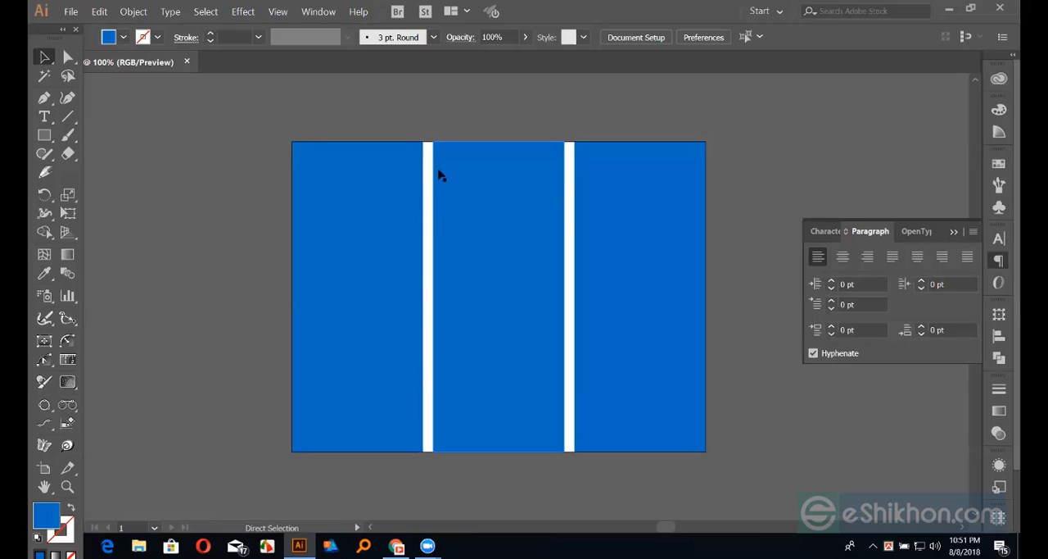
key("ctrl+r")
left_click_drag(399, 79, 320, 127)
key("ctrl+z")
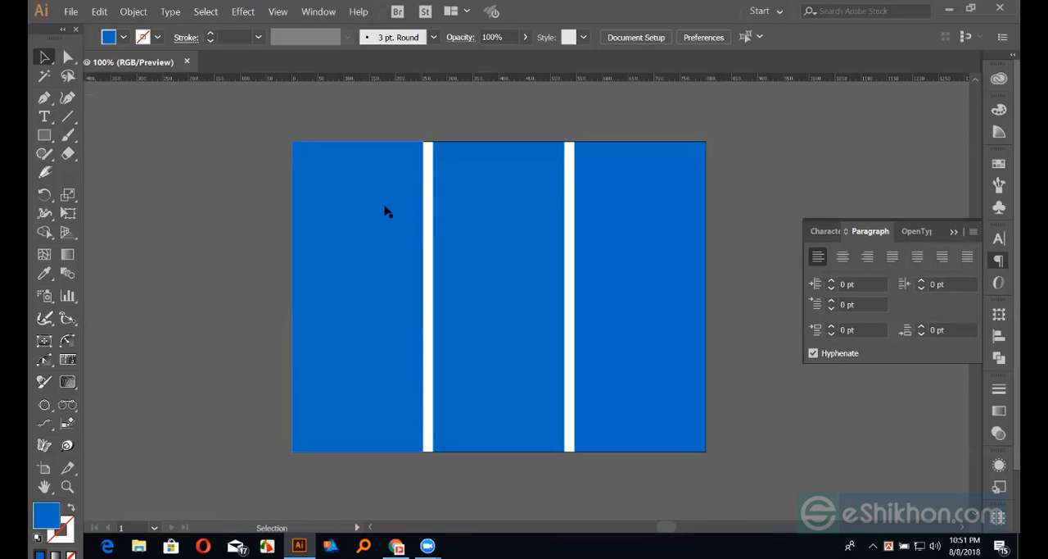
left_click_drag(241, 153, 715, 313)
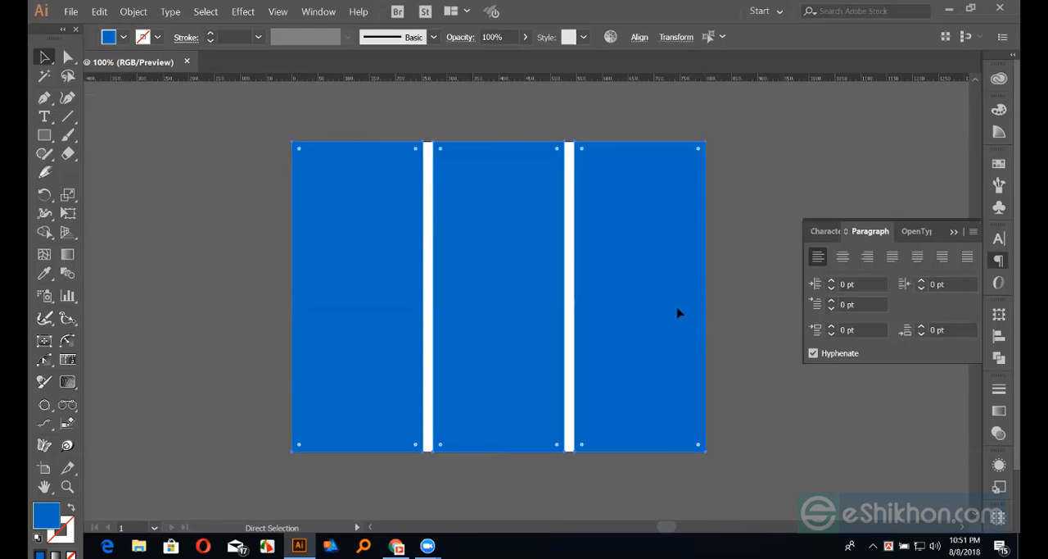
key("ctrl+z")
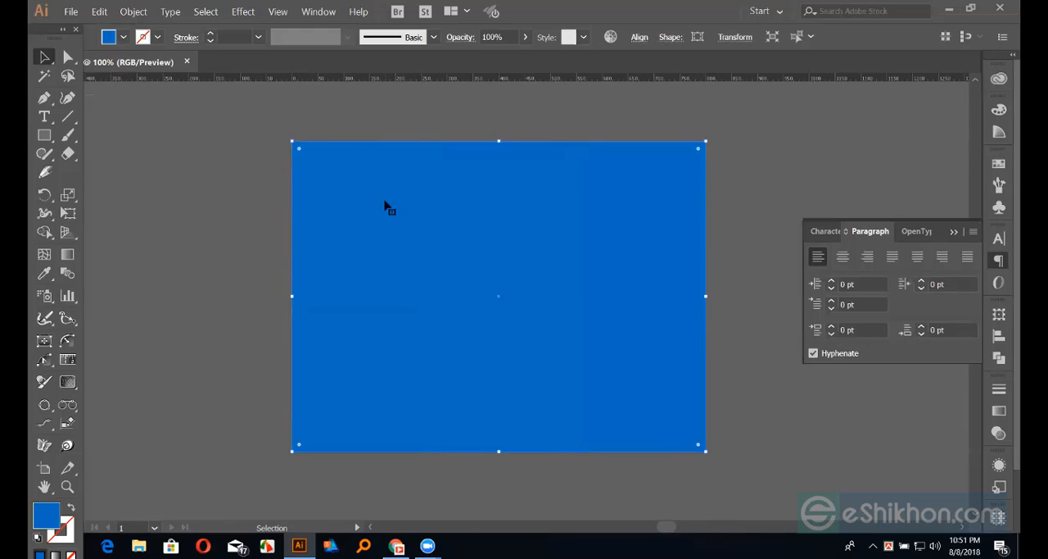
Start Split Into Grid on the rectangle with preview enabled and set three rows and three columns
key("ctrl")
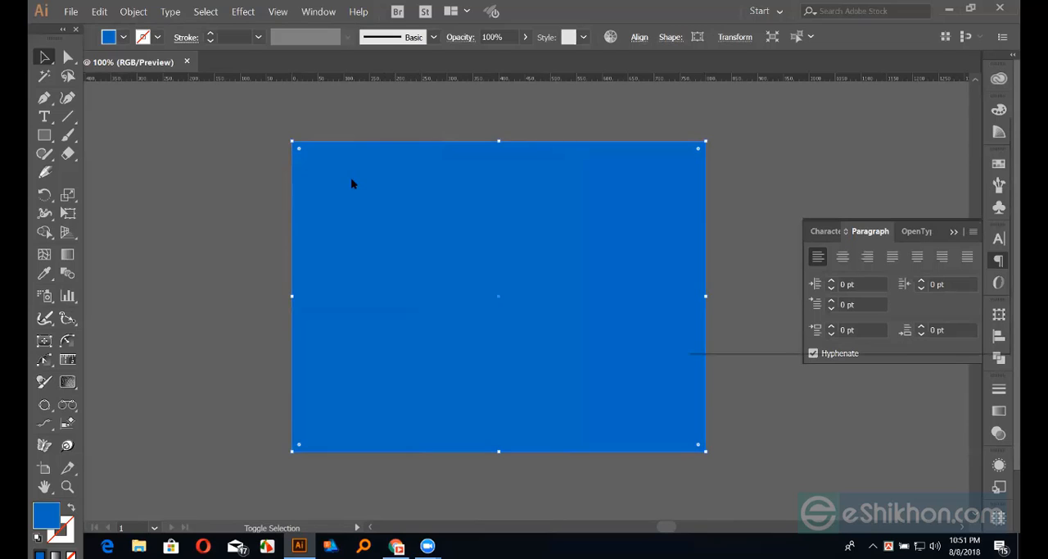
left_click_drag(736, 122, 698, 119)
left_click(629, 308)
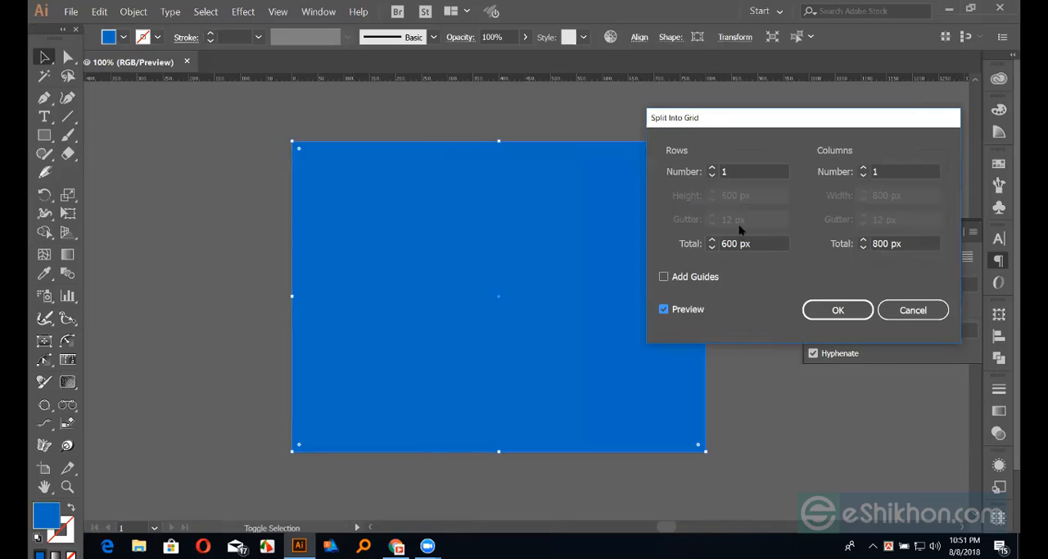
left_click(712, 167)
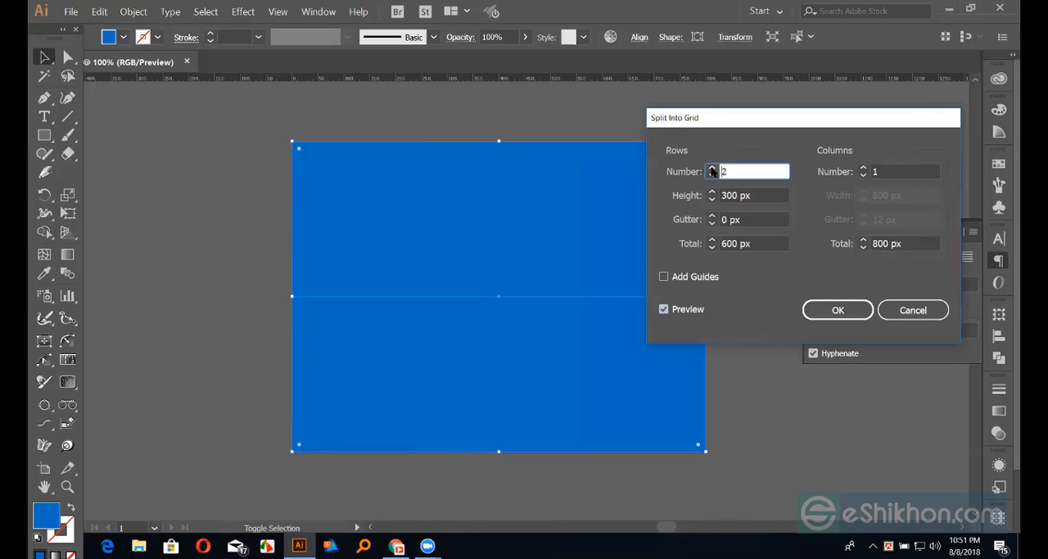
left_click(711, 167)
left_click(863, 168)
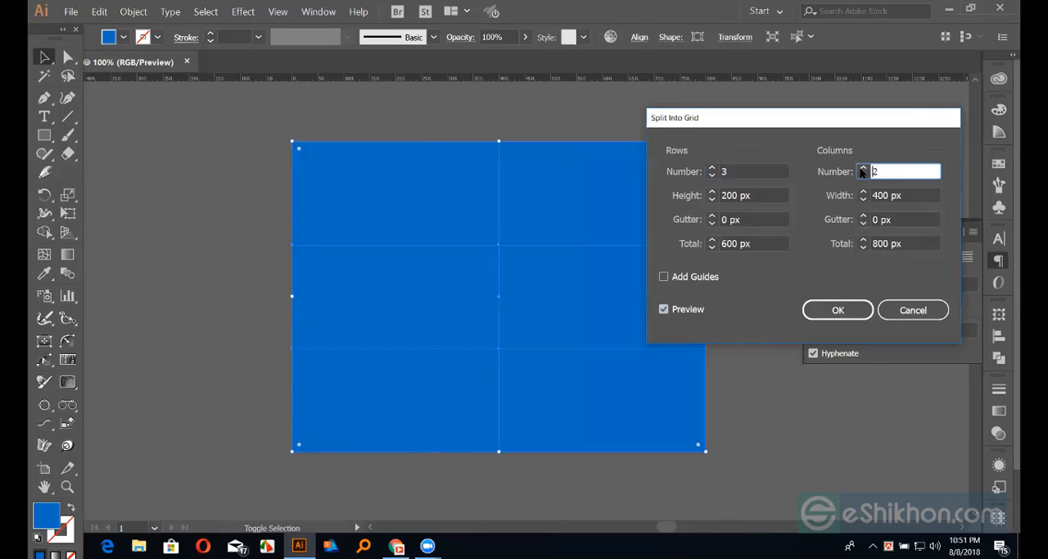
left_click(863, 168)
Set the row and column gutters to 10 px, add guides, apply the split and deselect the grid
left_click(712, 216)
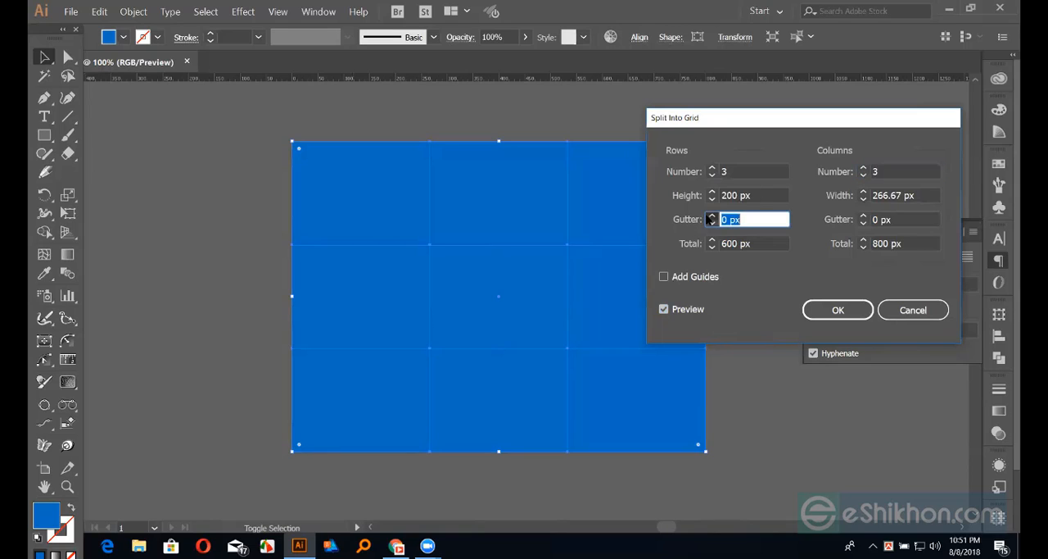
left_click(712, 215)
left_click(712, 215)
left_click(712, 215)
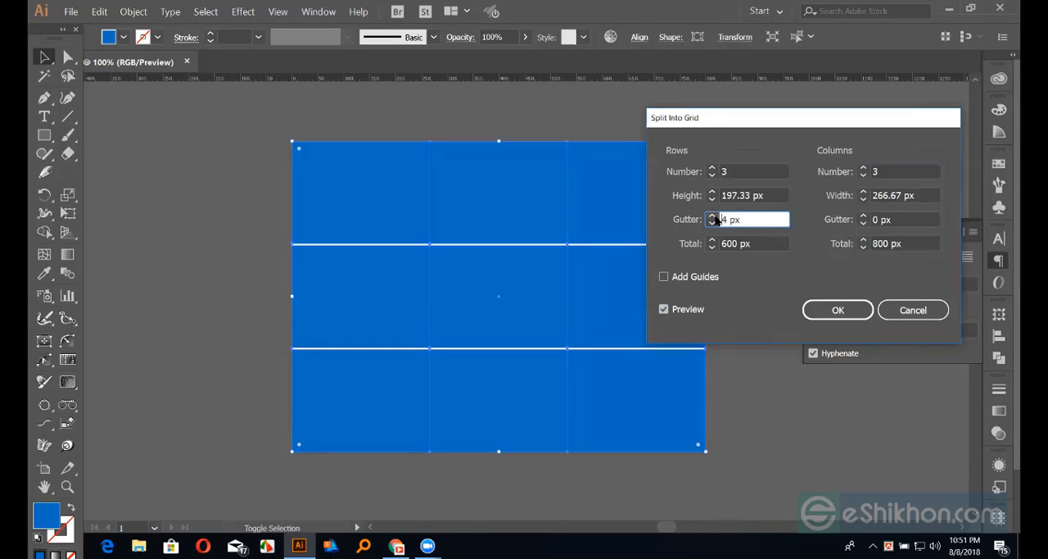
type("10")
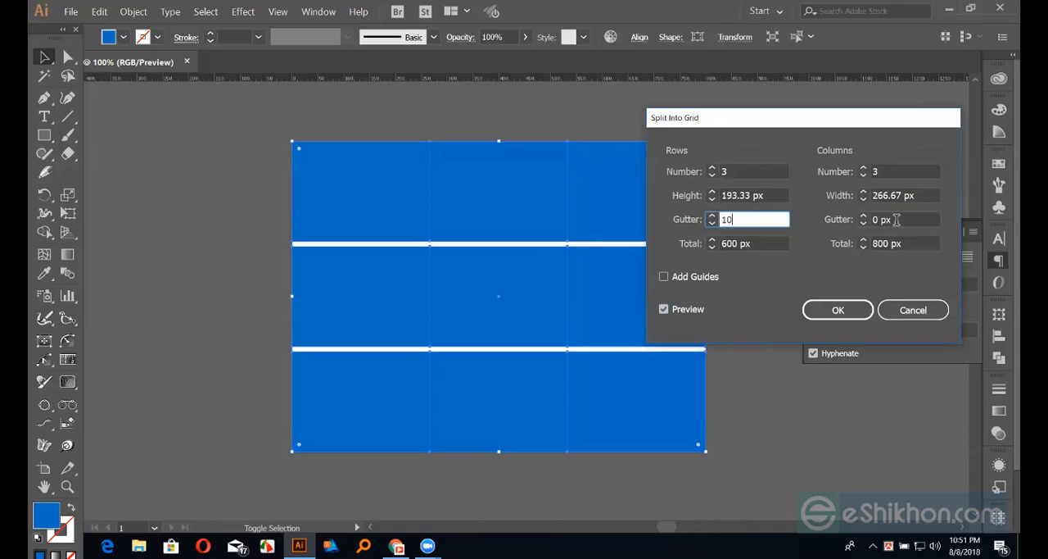
key("Tab")
type("10")
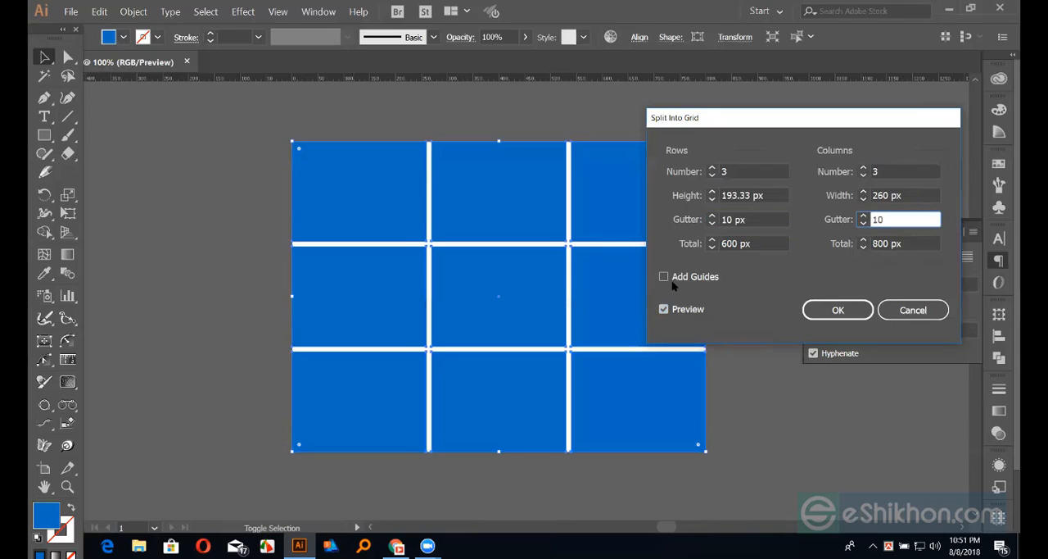
left_click(664, 277)
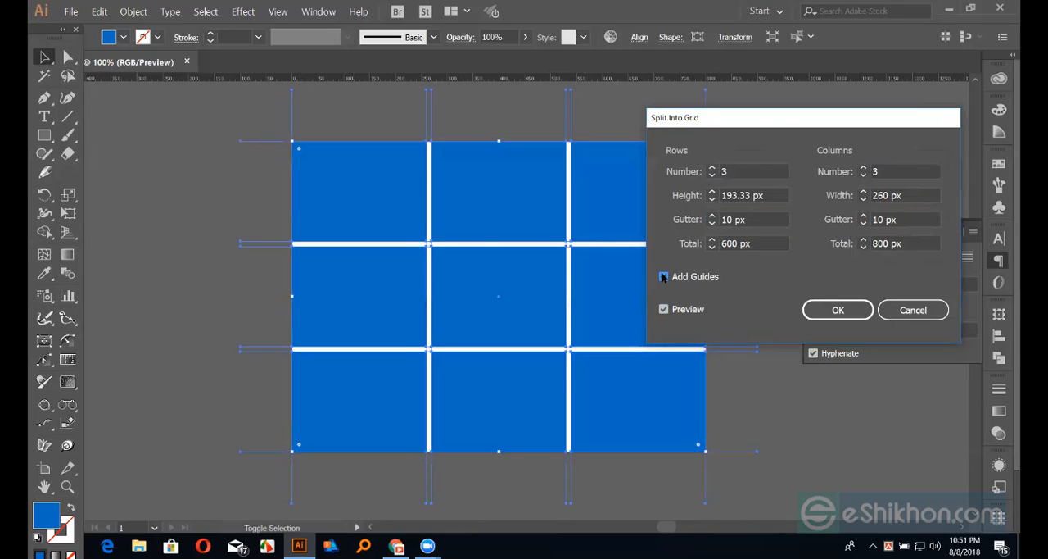
left_click(837, 310)
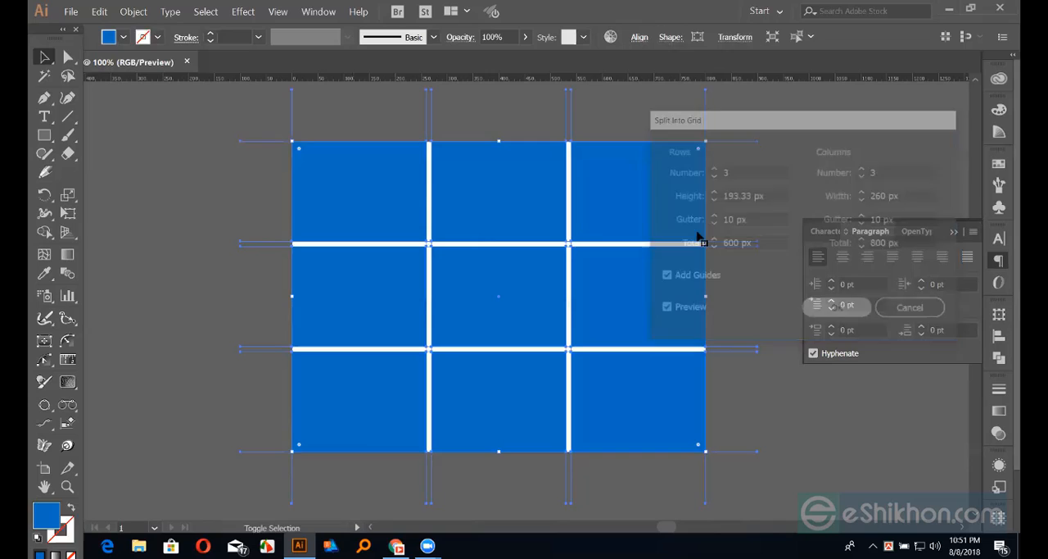
left_click(141, 177)
Examine the three-by-three grid and the guide lines extending beyond it, up close and as a whole
key("ctrl+equal")
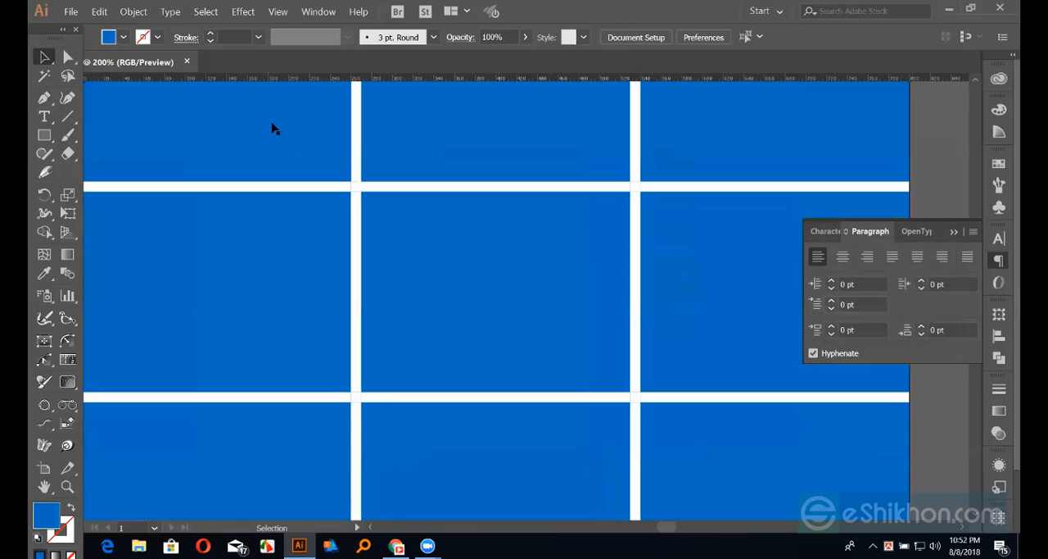
key("space")
left_click_drag(445, 246, 445, 349)
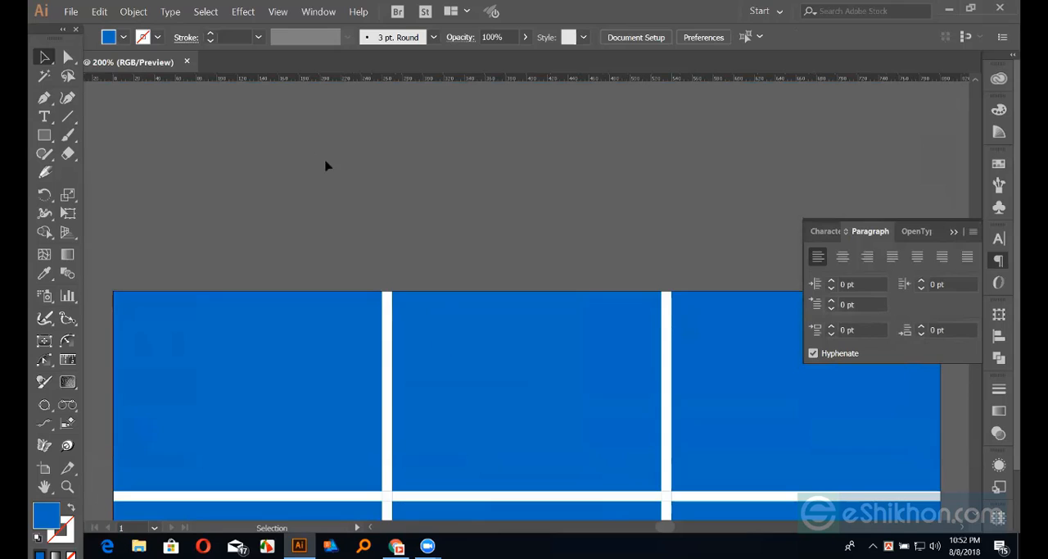
key("ctrl+a")
left_click(435, 227)
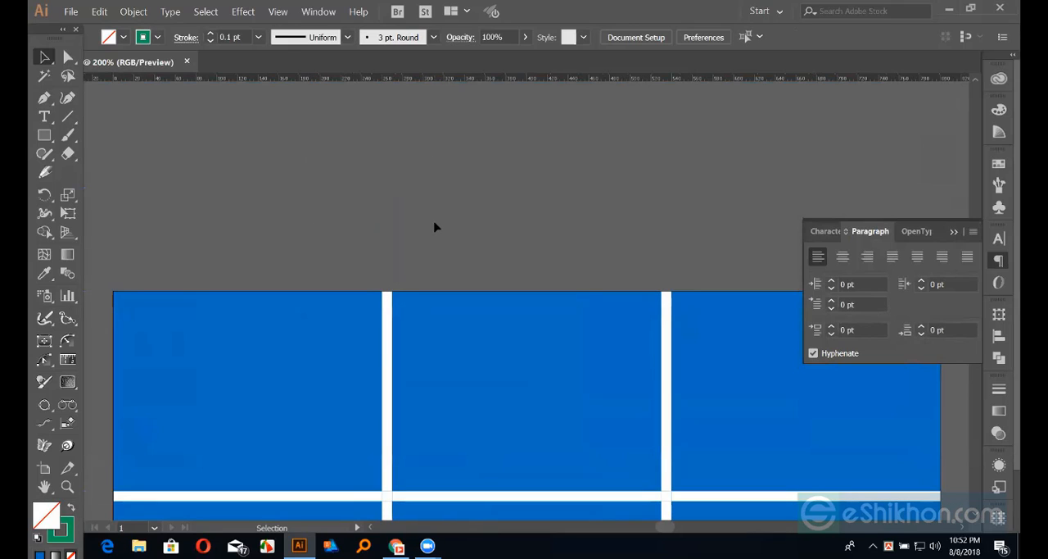
key("ctrl+minus")
key("ctrl+minus")
key("ctrl+minus")
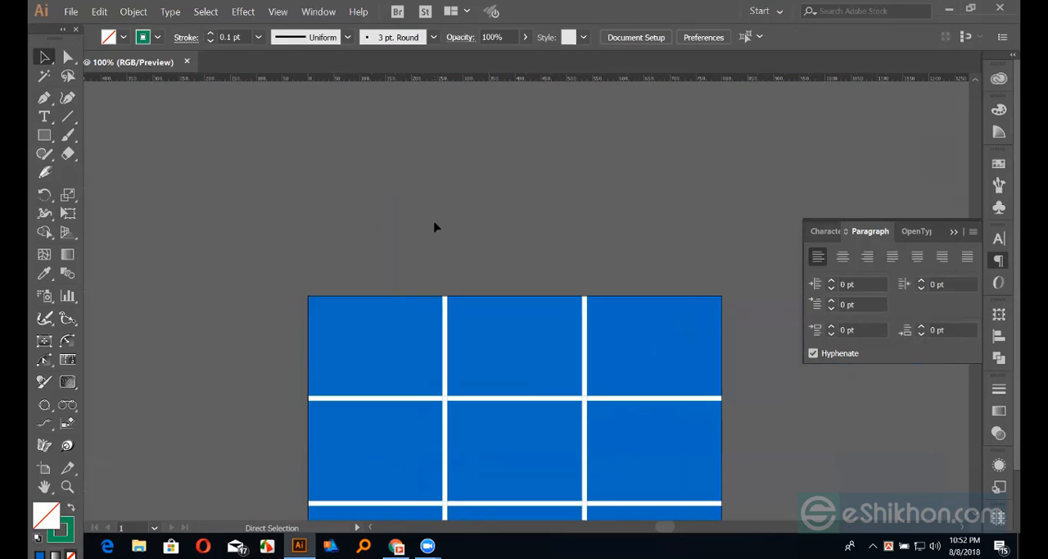
left_click_drag(429, 220, 402, 157)
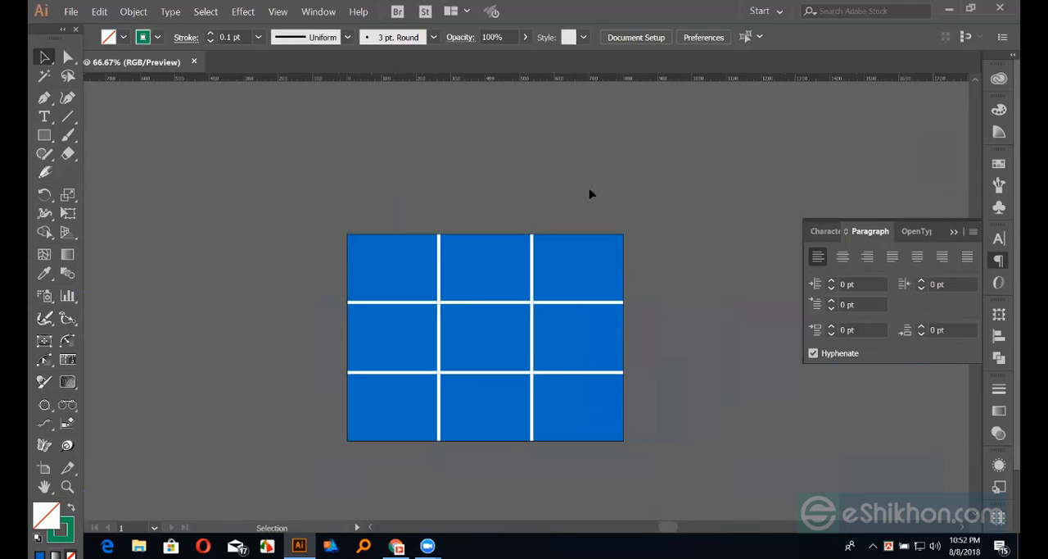
left_click_drag(318, 185, 744, 494)
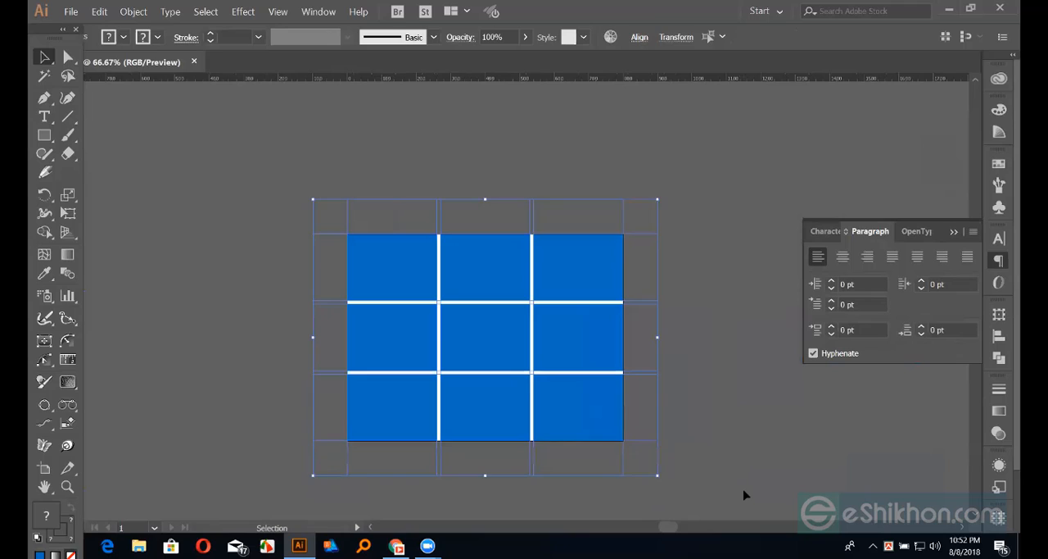
left_click(745, 495)
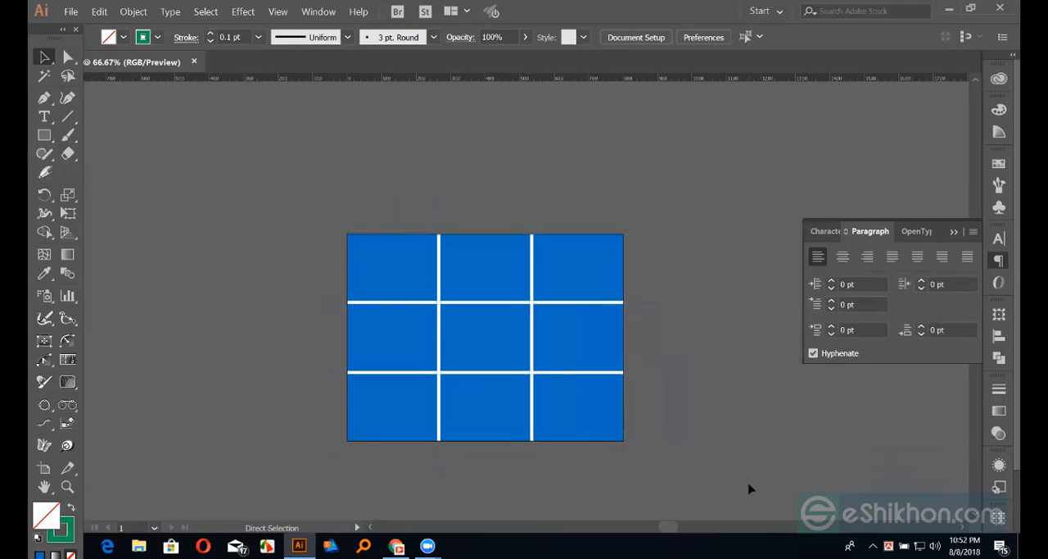
Select everything to reveal the guides around the three-by-three grid up close, and clear the selection
key("ctrl+plus")
key("ctrl+plus")
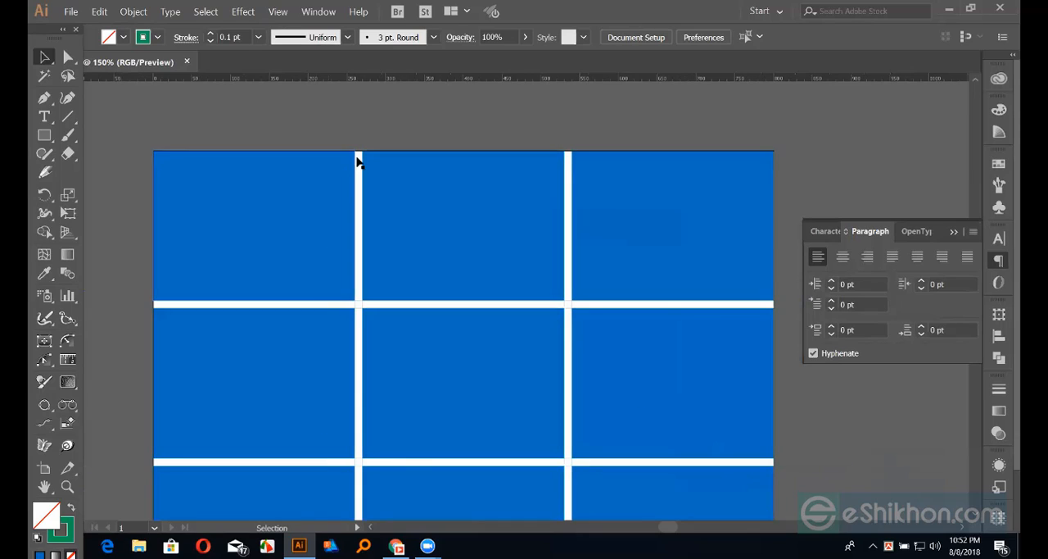
key("ctrl+a")
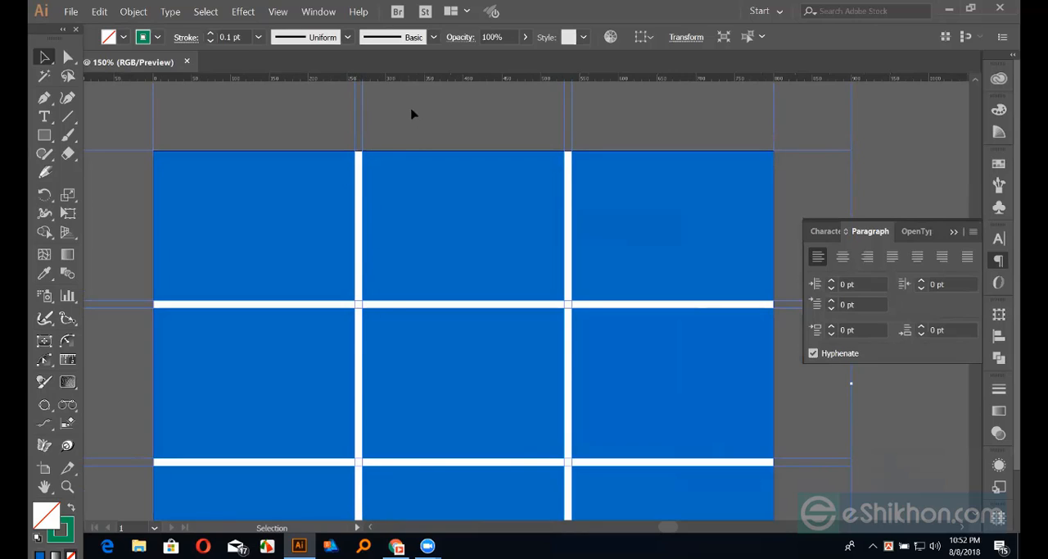
left_click(425, 131)
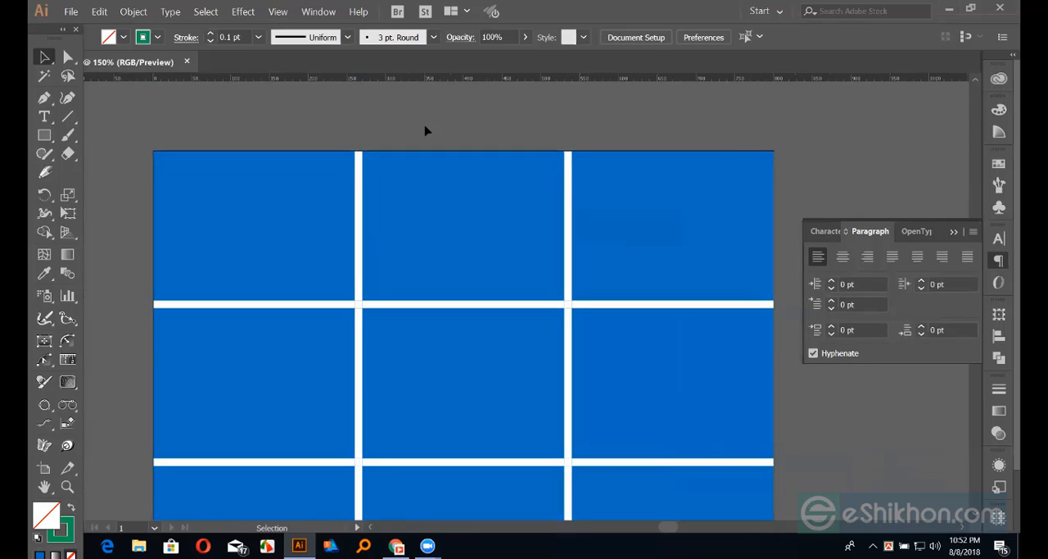
Move the top-middle grid cell slightly down and to the right, deselect it and inspect the gutters around it
left_click(395, 267)
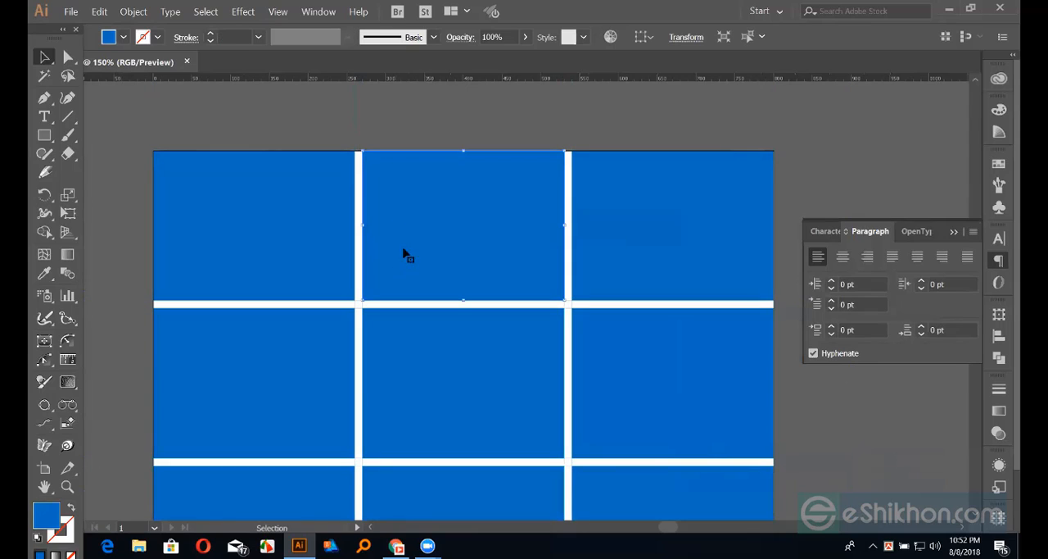
left_click_drag(450, 234, 565, 375)
left_click(596, 133)
key("ctrl+=")
key("ctrl+=")
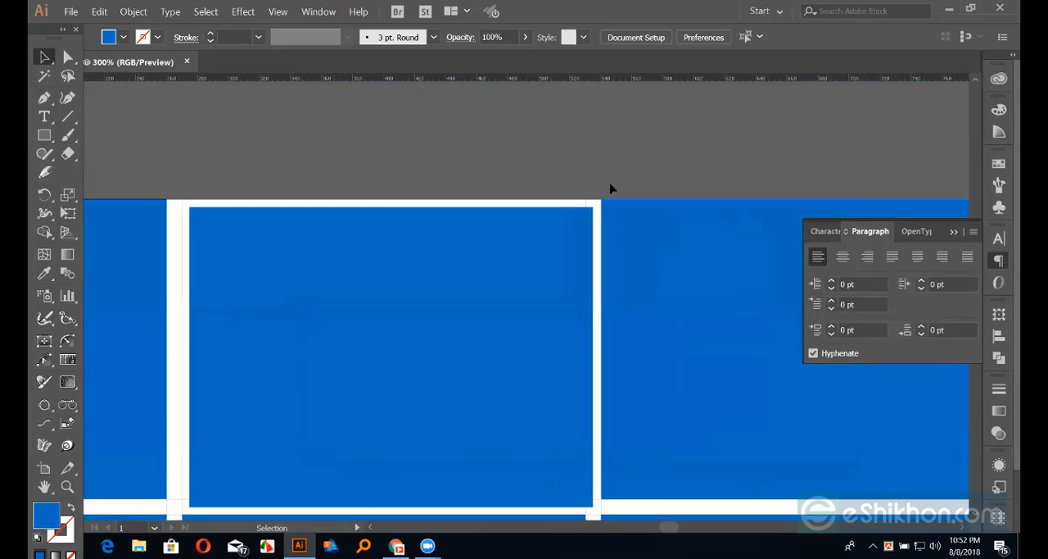
left_click_drag(585, 199, 589, 34)
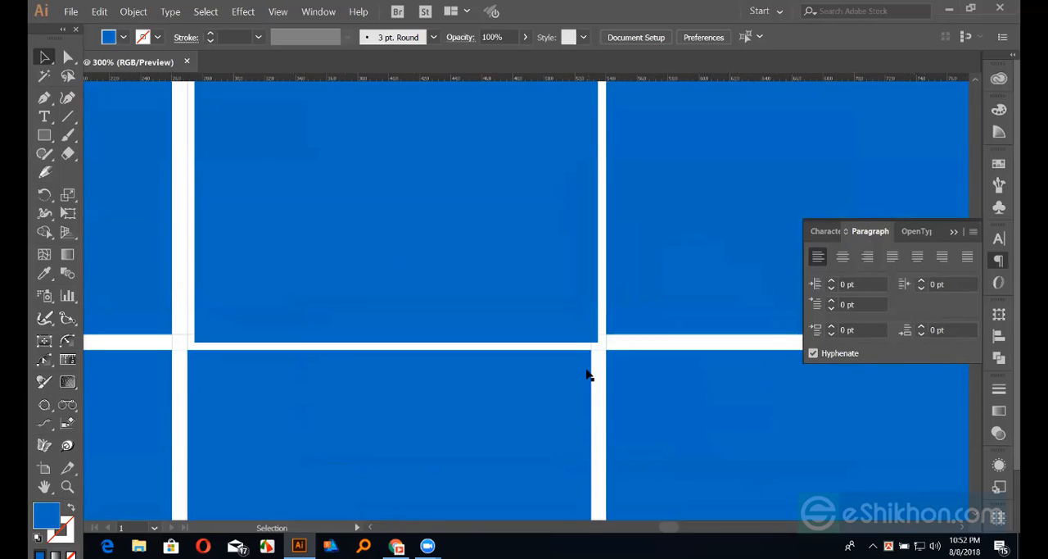
scroll(576, 398, "up", 4)
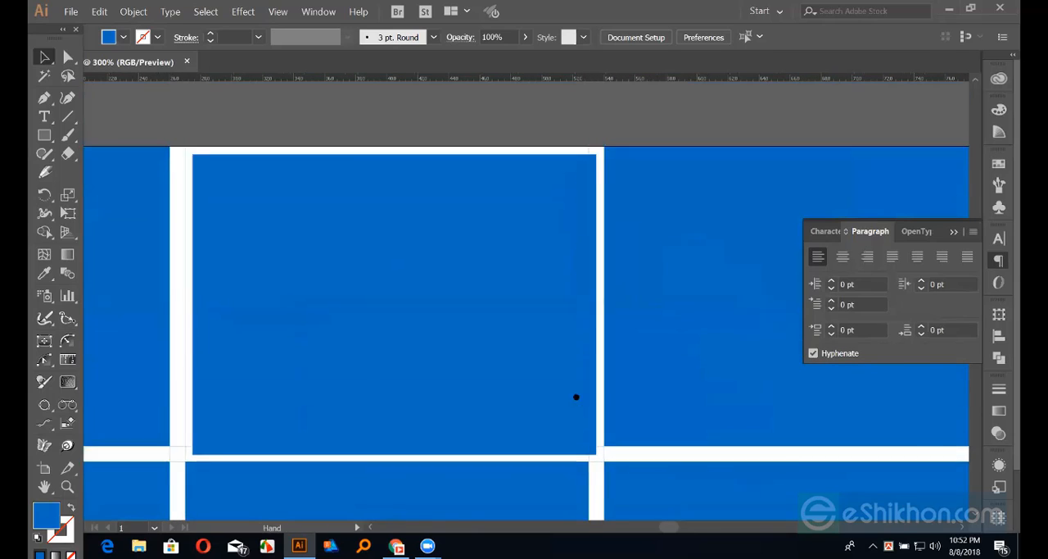
key("ctrl+minus")
key("ctrl+minus")
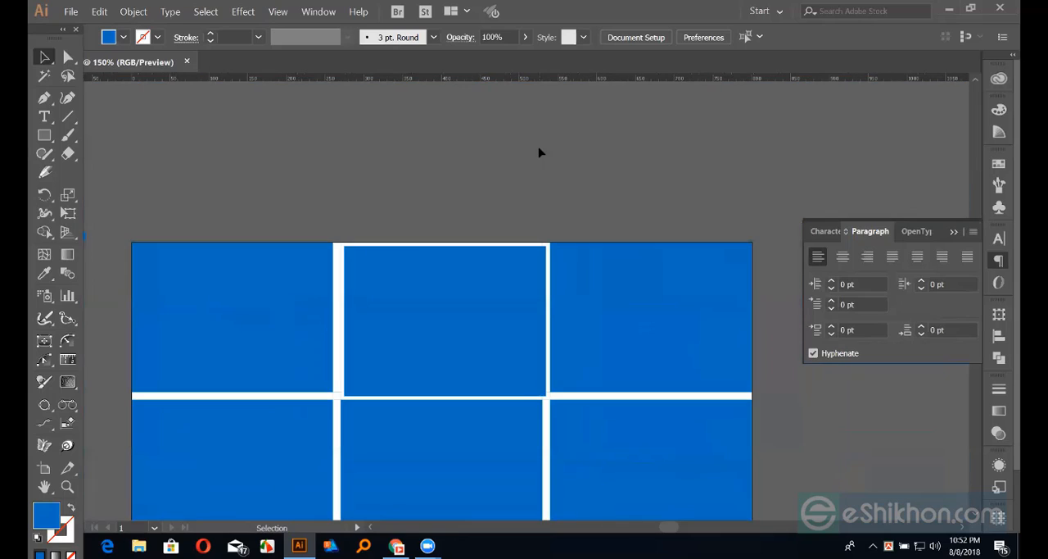
Select the shifted top-middle cell, show the Align options and deselect the cell
left_click_drag(423, 201, 445, 187)
left_click(444, 257)
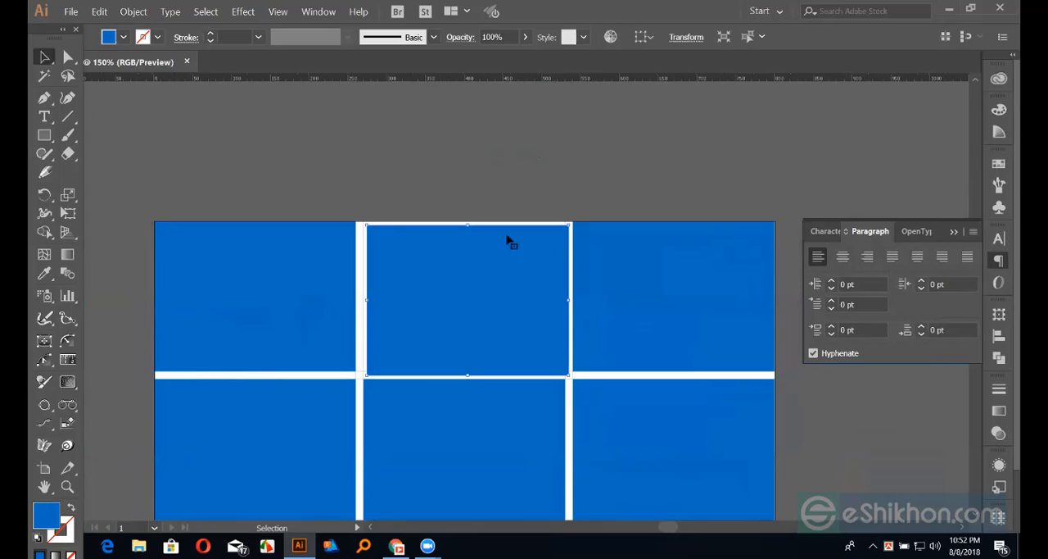
left_click(999, 335)
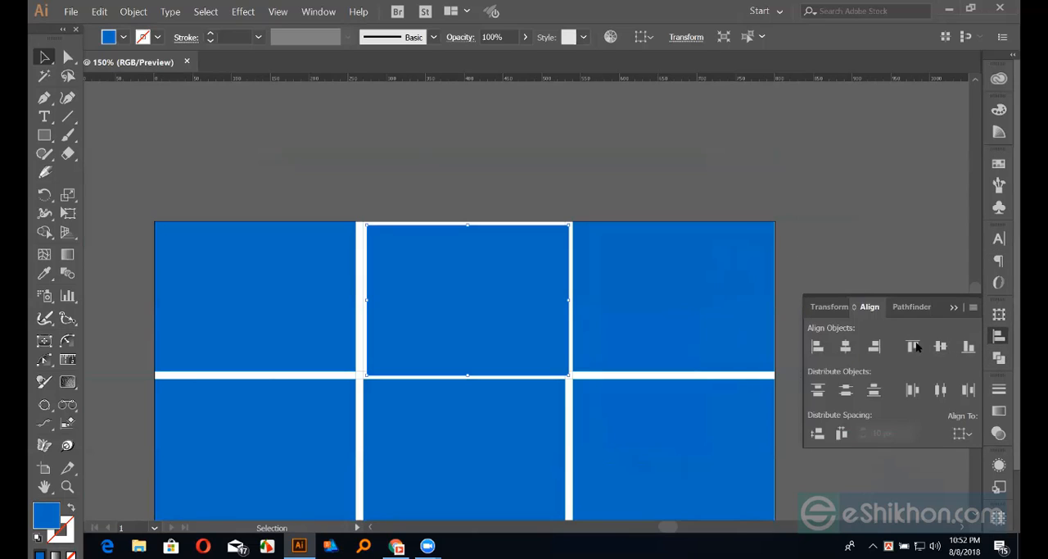
left_click(849, 175)
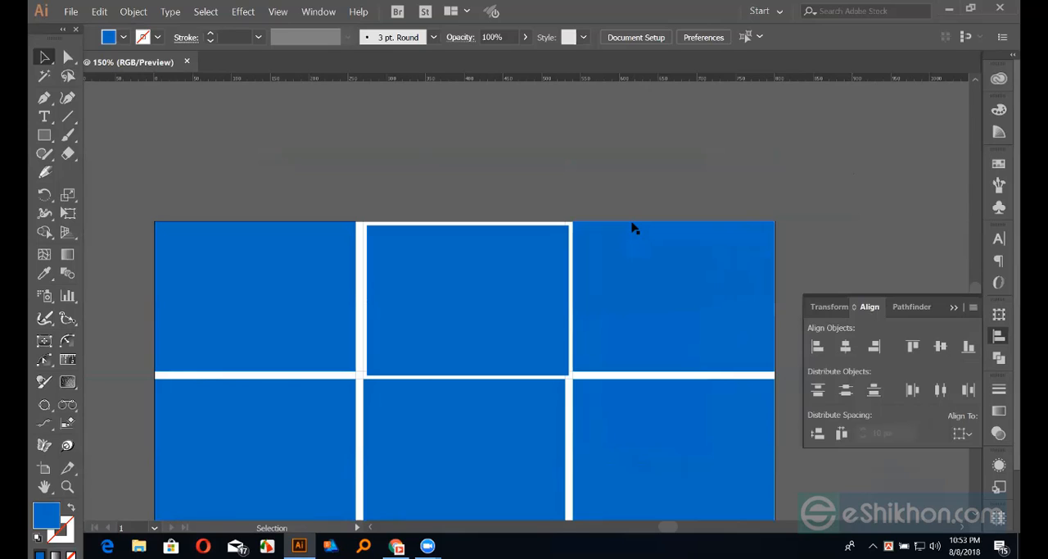
Undo the cell shift and the three-by-three split to restore the single blue rectangle over the artboard
key("ctrl+minus")
key("ctrl+minus")
key("ctrl+minus")
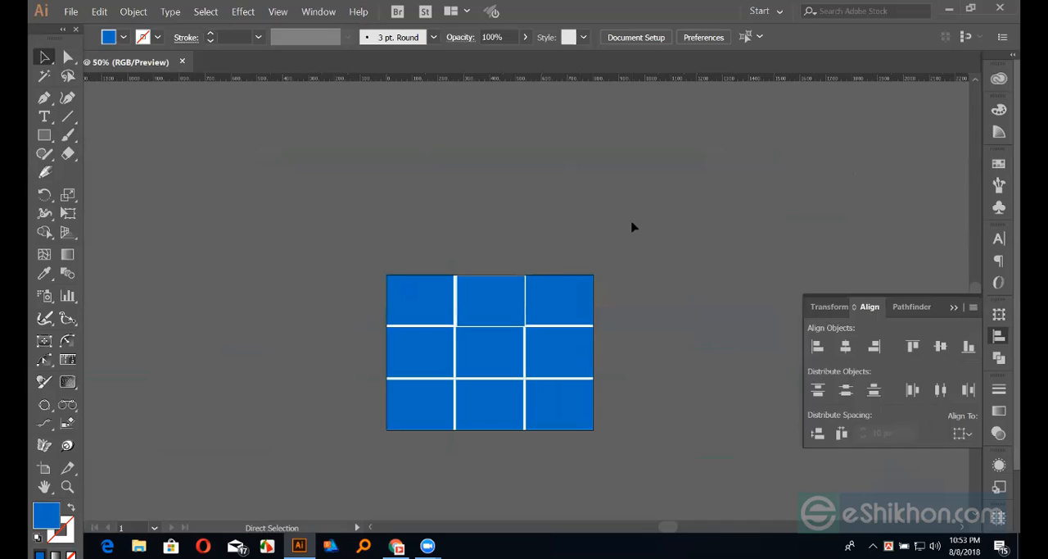
key("ctrl+z")
key("ctrl+z")
key("ctrl+z")
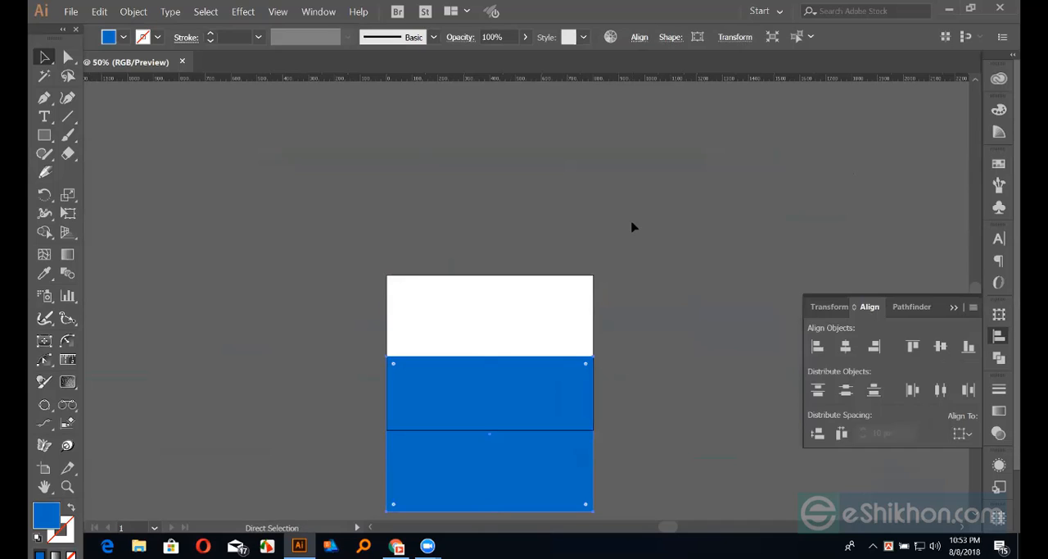
key("ctrl+z")
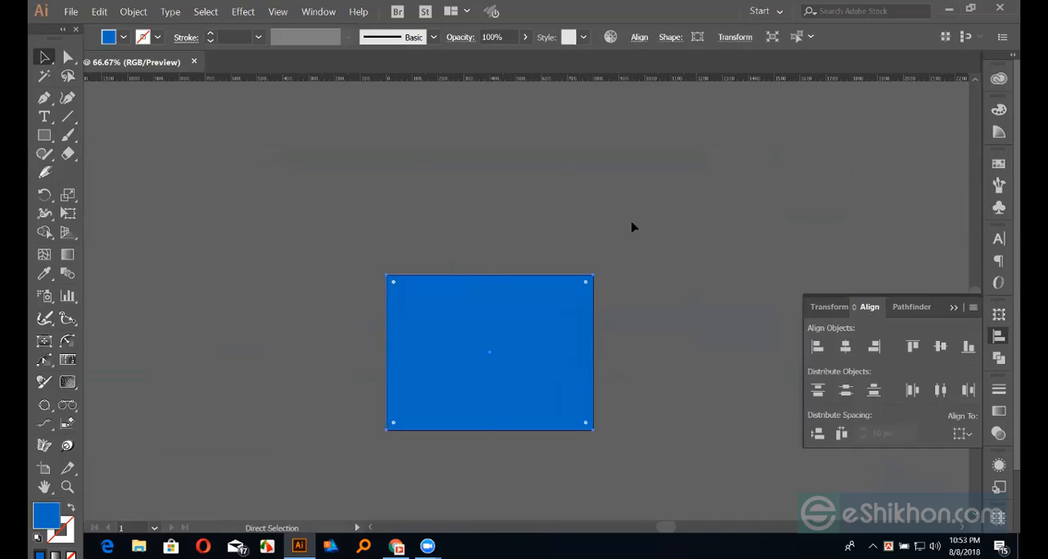
key("ctrl+z")
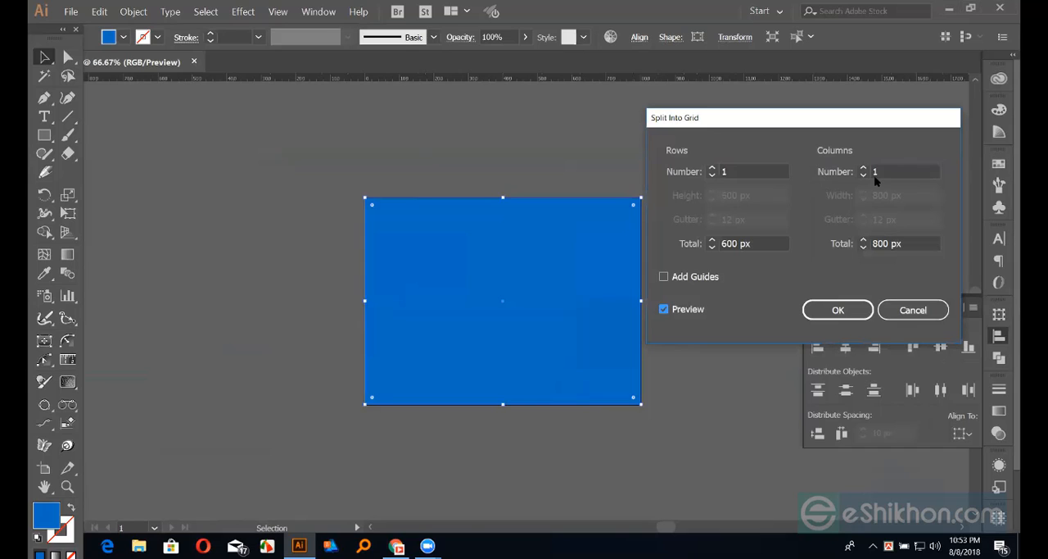
Split the rectangle into two columns with a 20 px gutter using Split Into Grid, and deselect the result
left_click(863, 167)
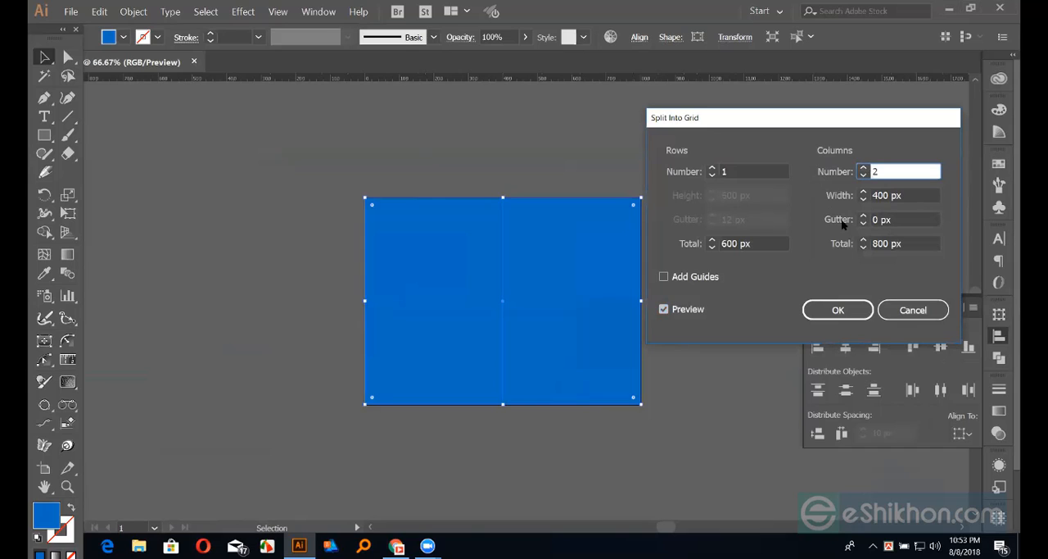
left_click_drag(893, 219, 793, 224)
type("2")
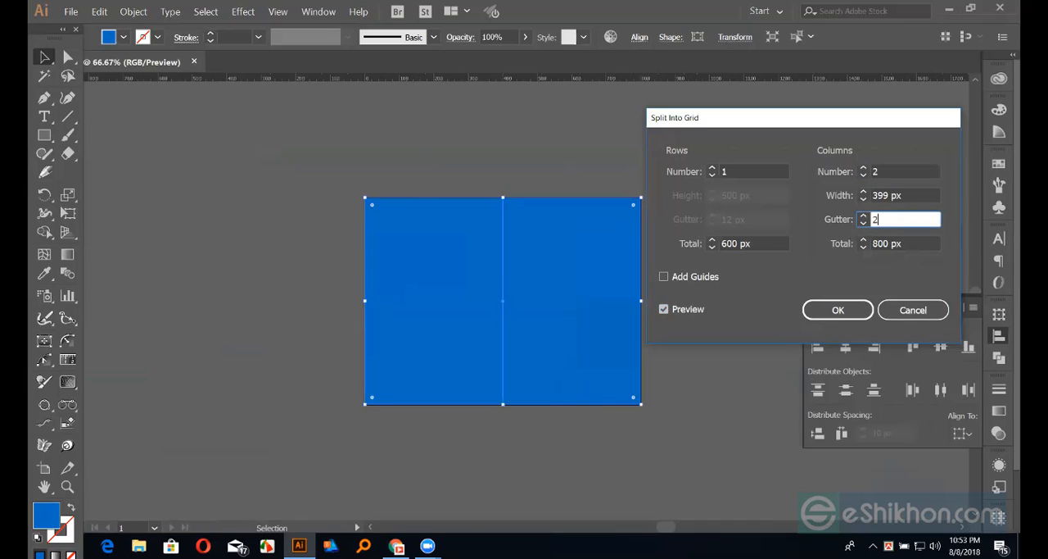
type("0")
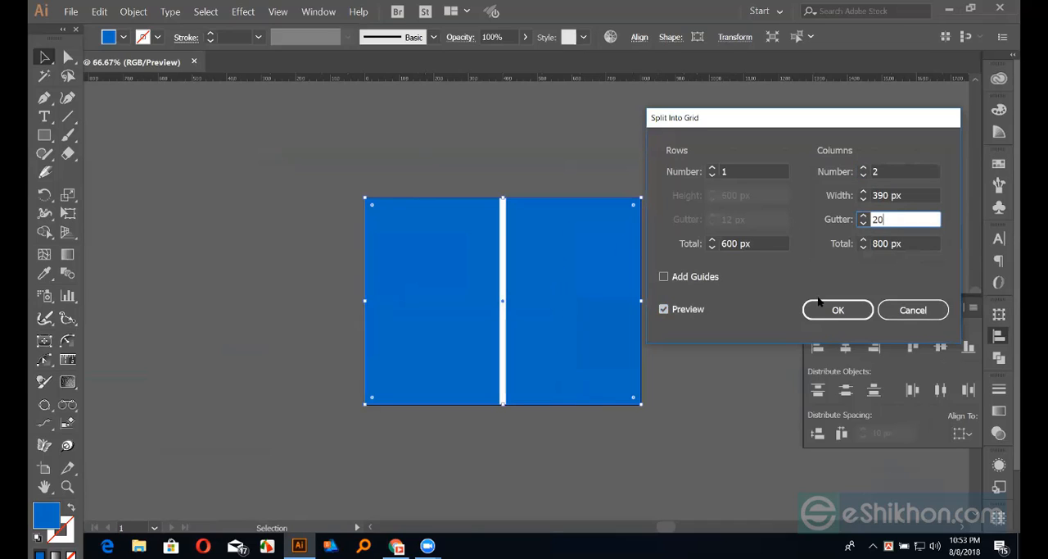
left_click(793, 303)
key("Return")
left_click(683, 246)
Split the right-hand column into two rows with a 20 px gutter, with preview enabled, and deselect the result
left_click(591, 259)
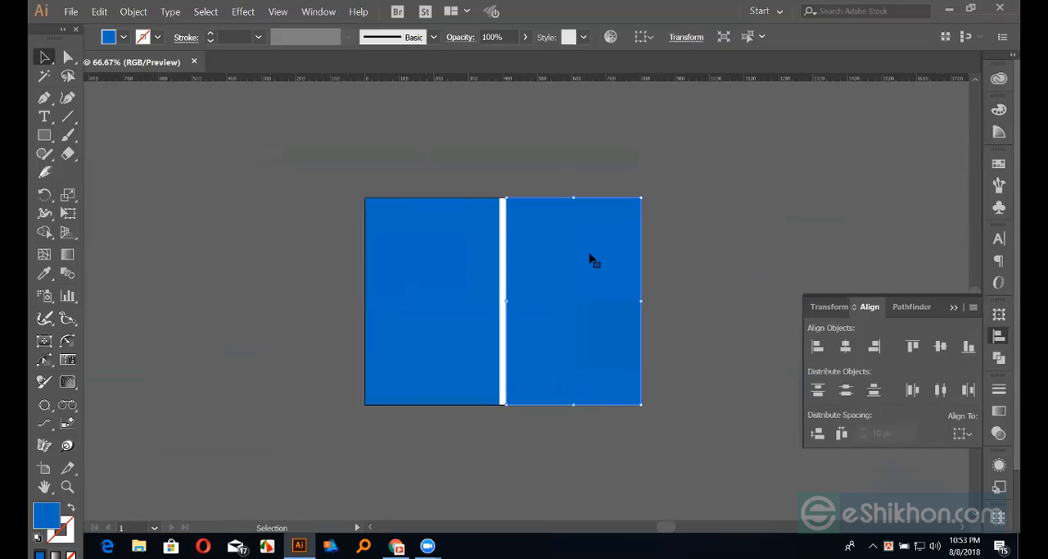
left_click(592, 259, "shift")
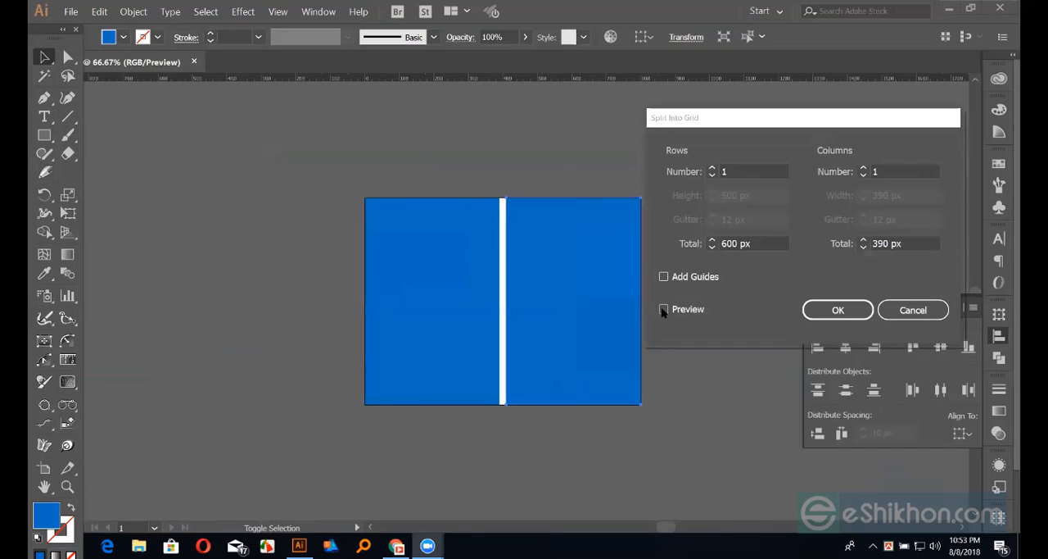
left_click(664, 309)
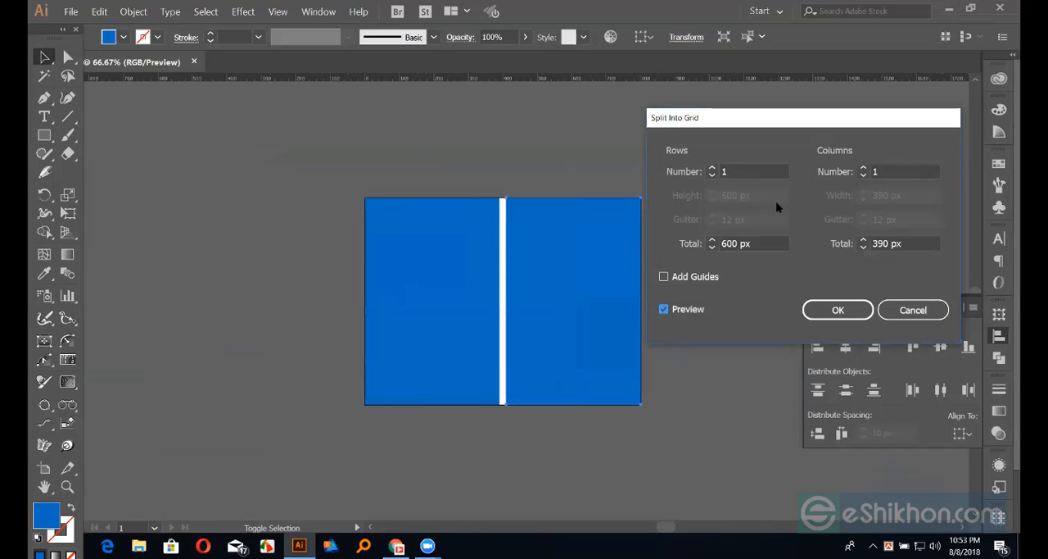
double_click(721, 171)
type("2")
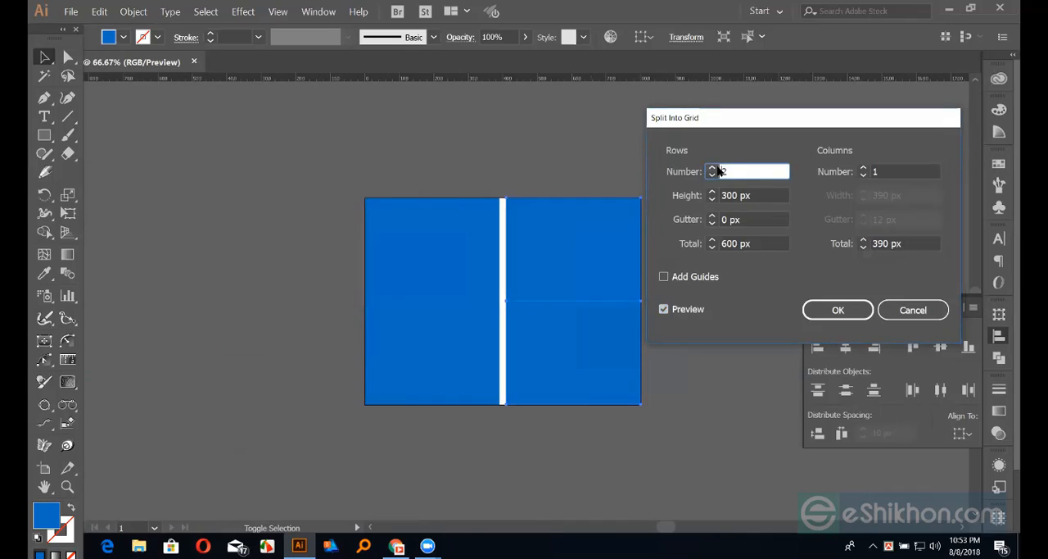
left_click(731, 219)
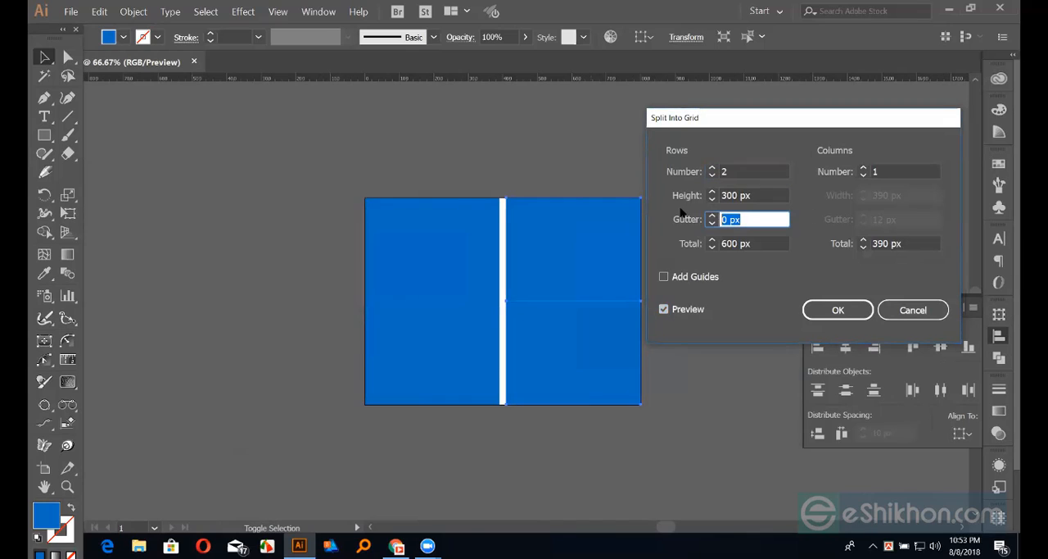
type("20")
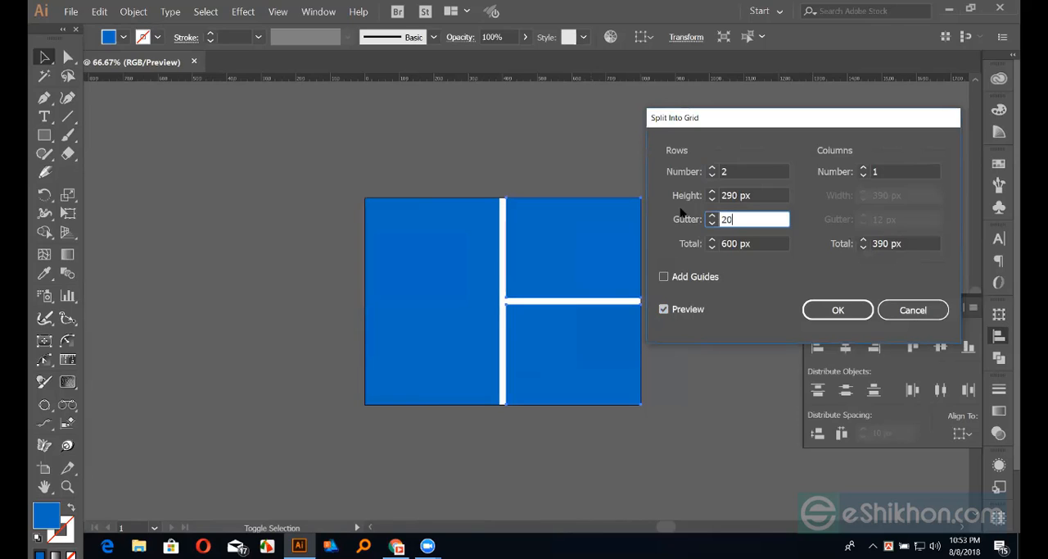
left_click(836, 310)
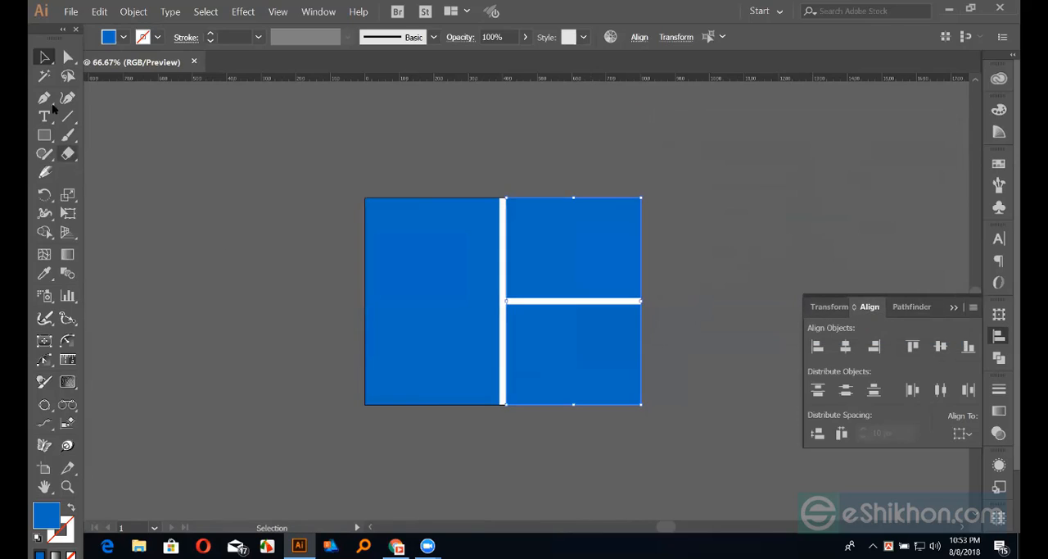
left_click(236, 184)
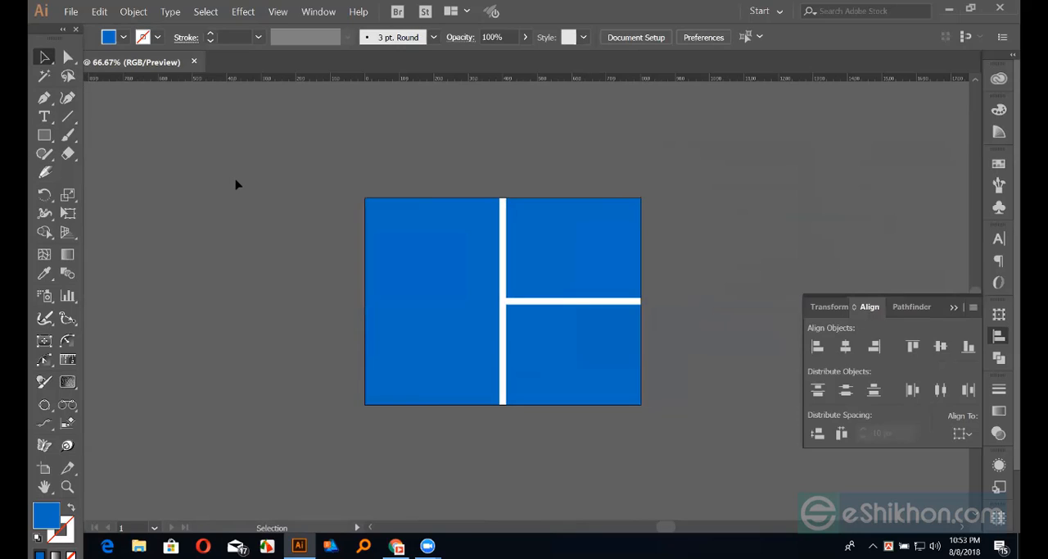
Select all three blue panels of the layout and delete them to clear the artboard
left_click(574, 239)
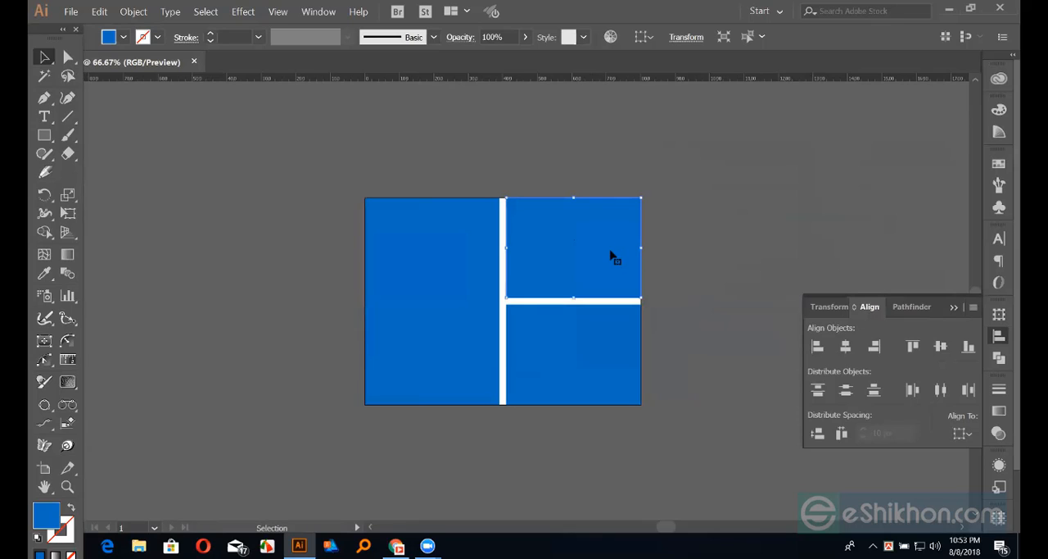
left_click_drag(349, 145, 660, 425)
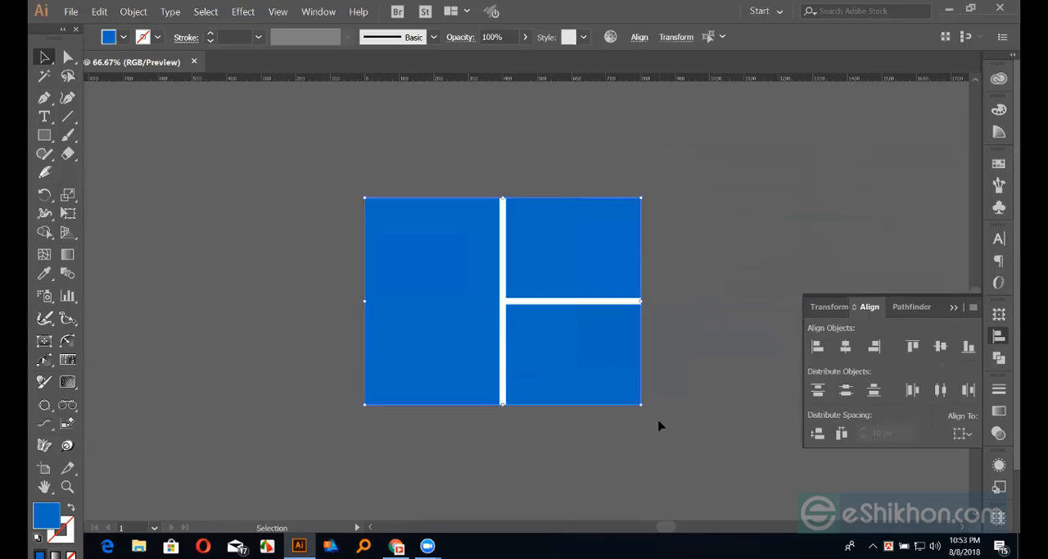
key("Delete")
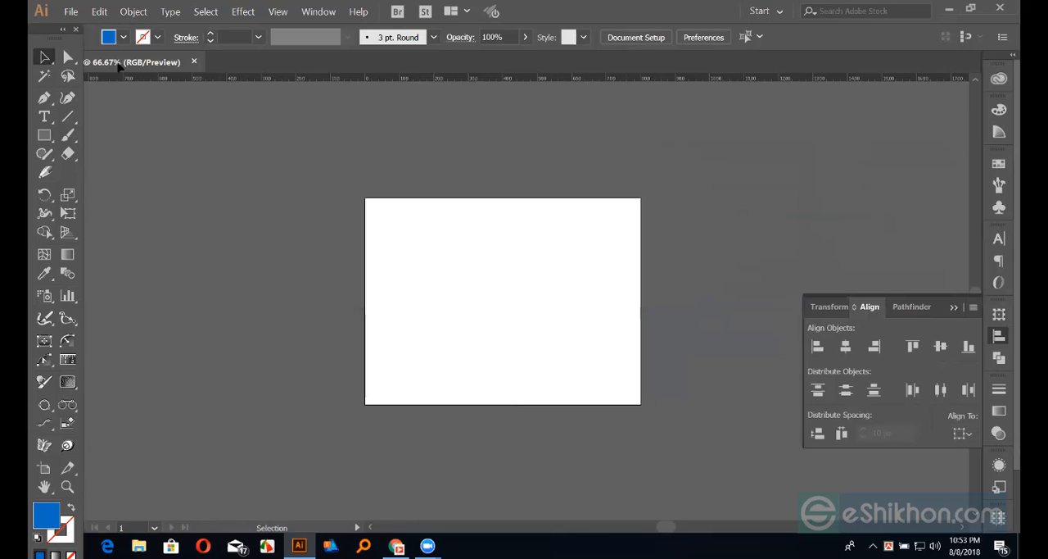
Show the Pathfinder options with their shape modes
left_click(134, 12)
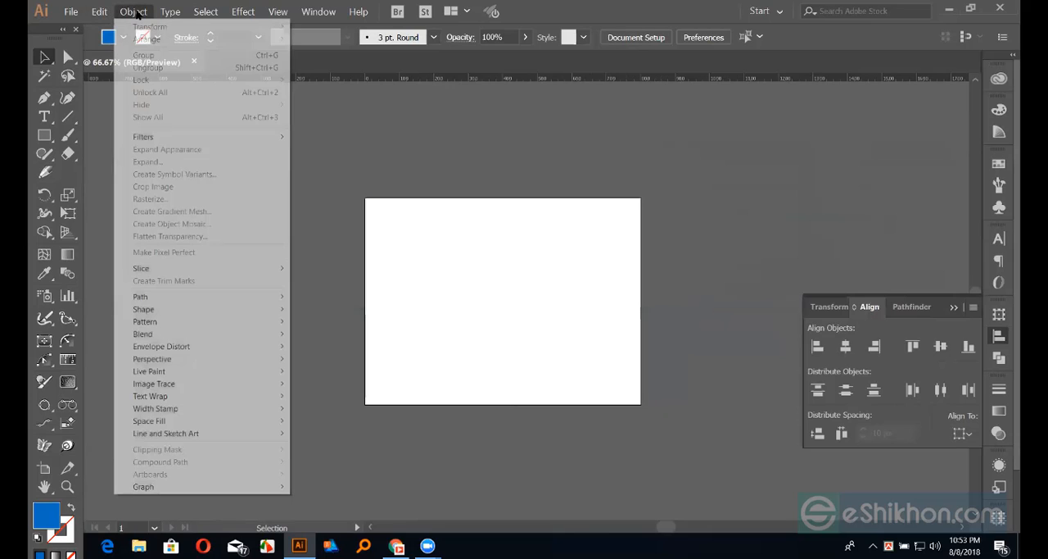
left_click(1001, 363)
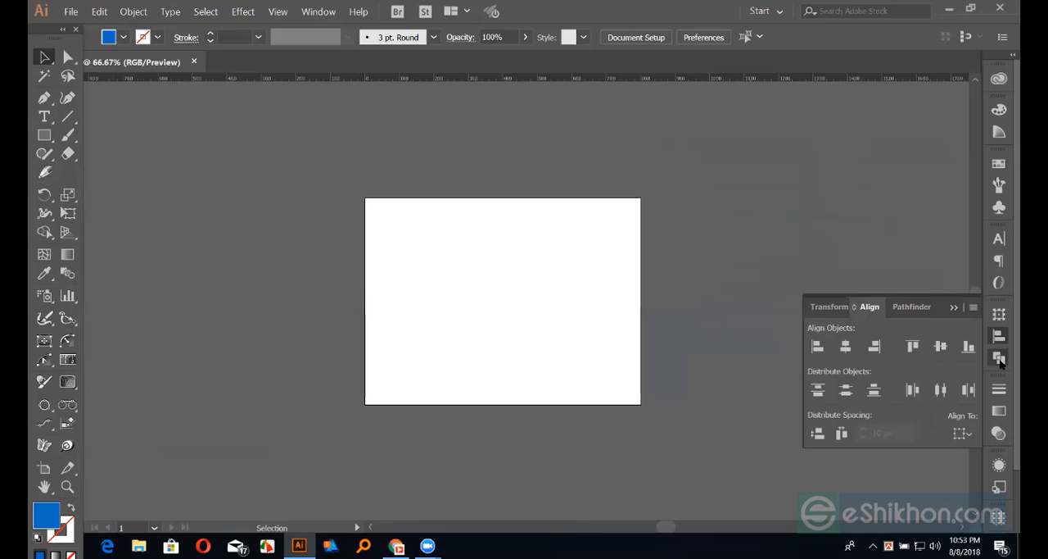
left_click(1001, 363)
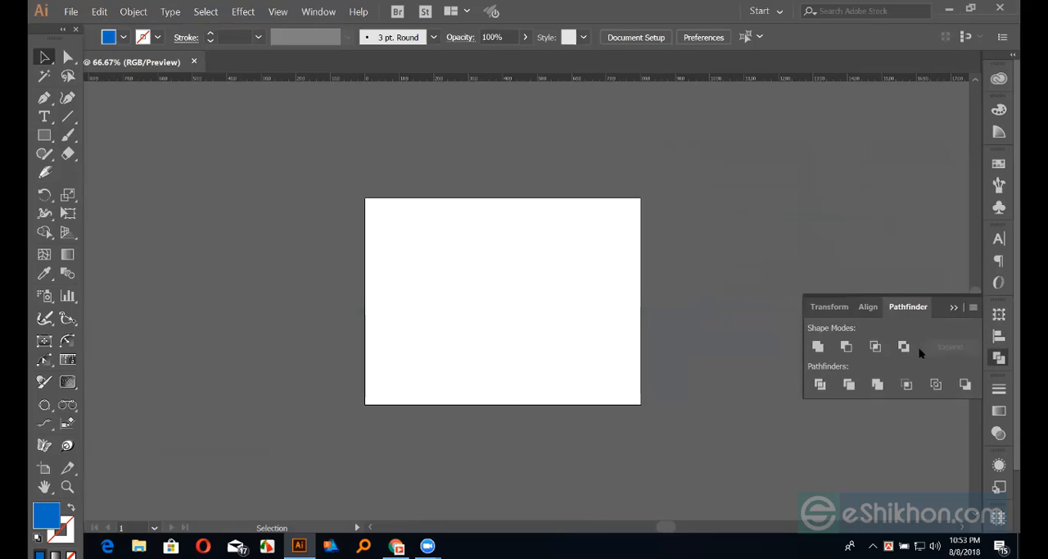